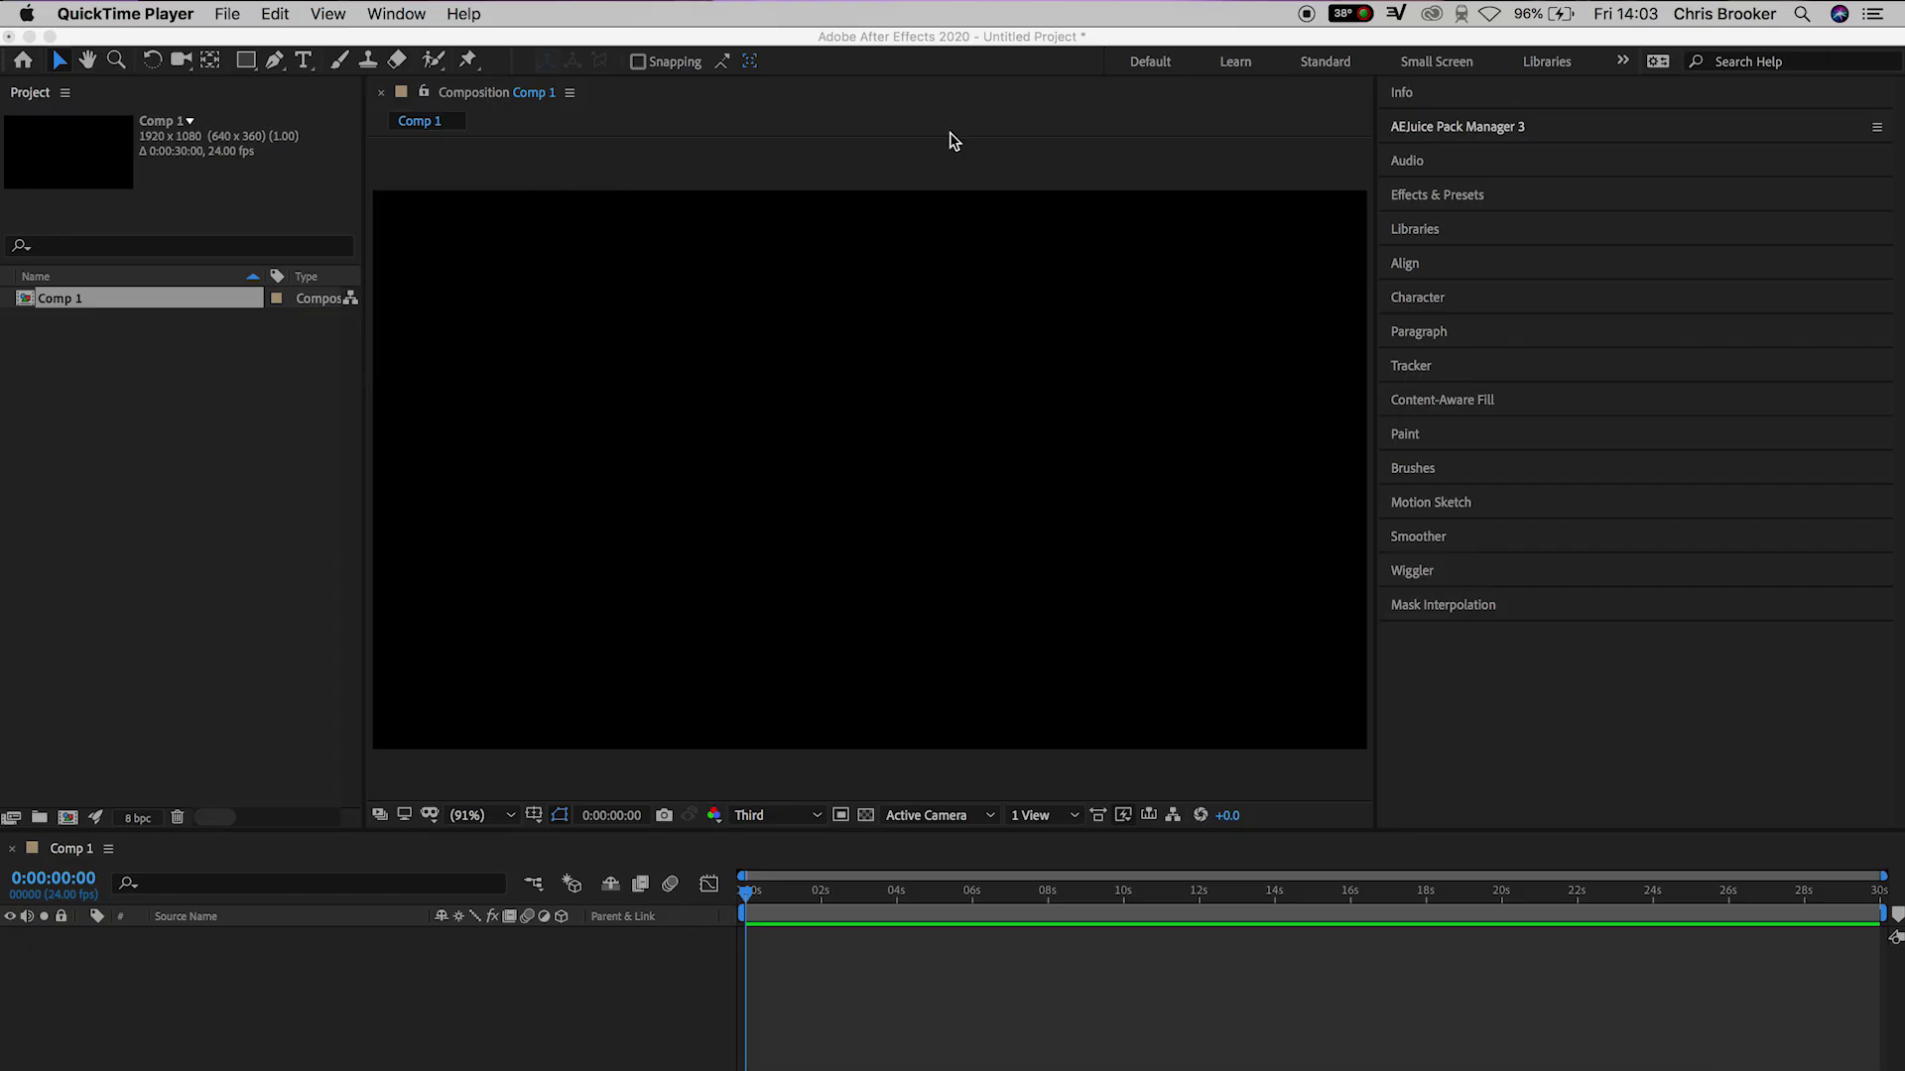
Switch from QuickTime Player to After Effects, showing the empty 1920x1080 Comp 1.
left_click(1016, 44)
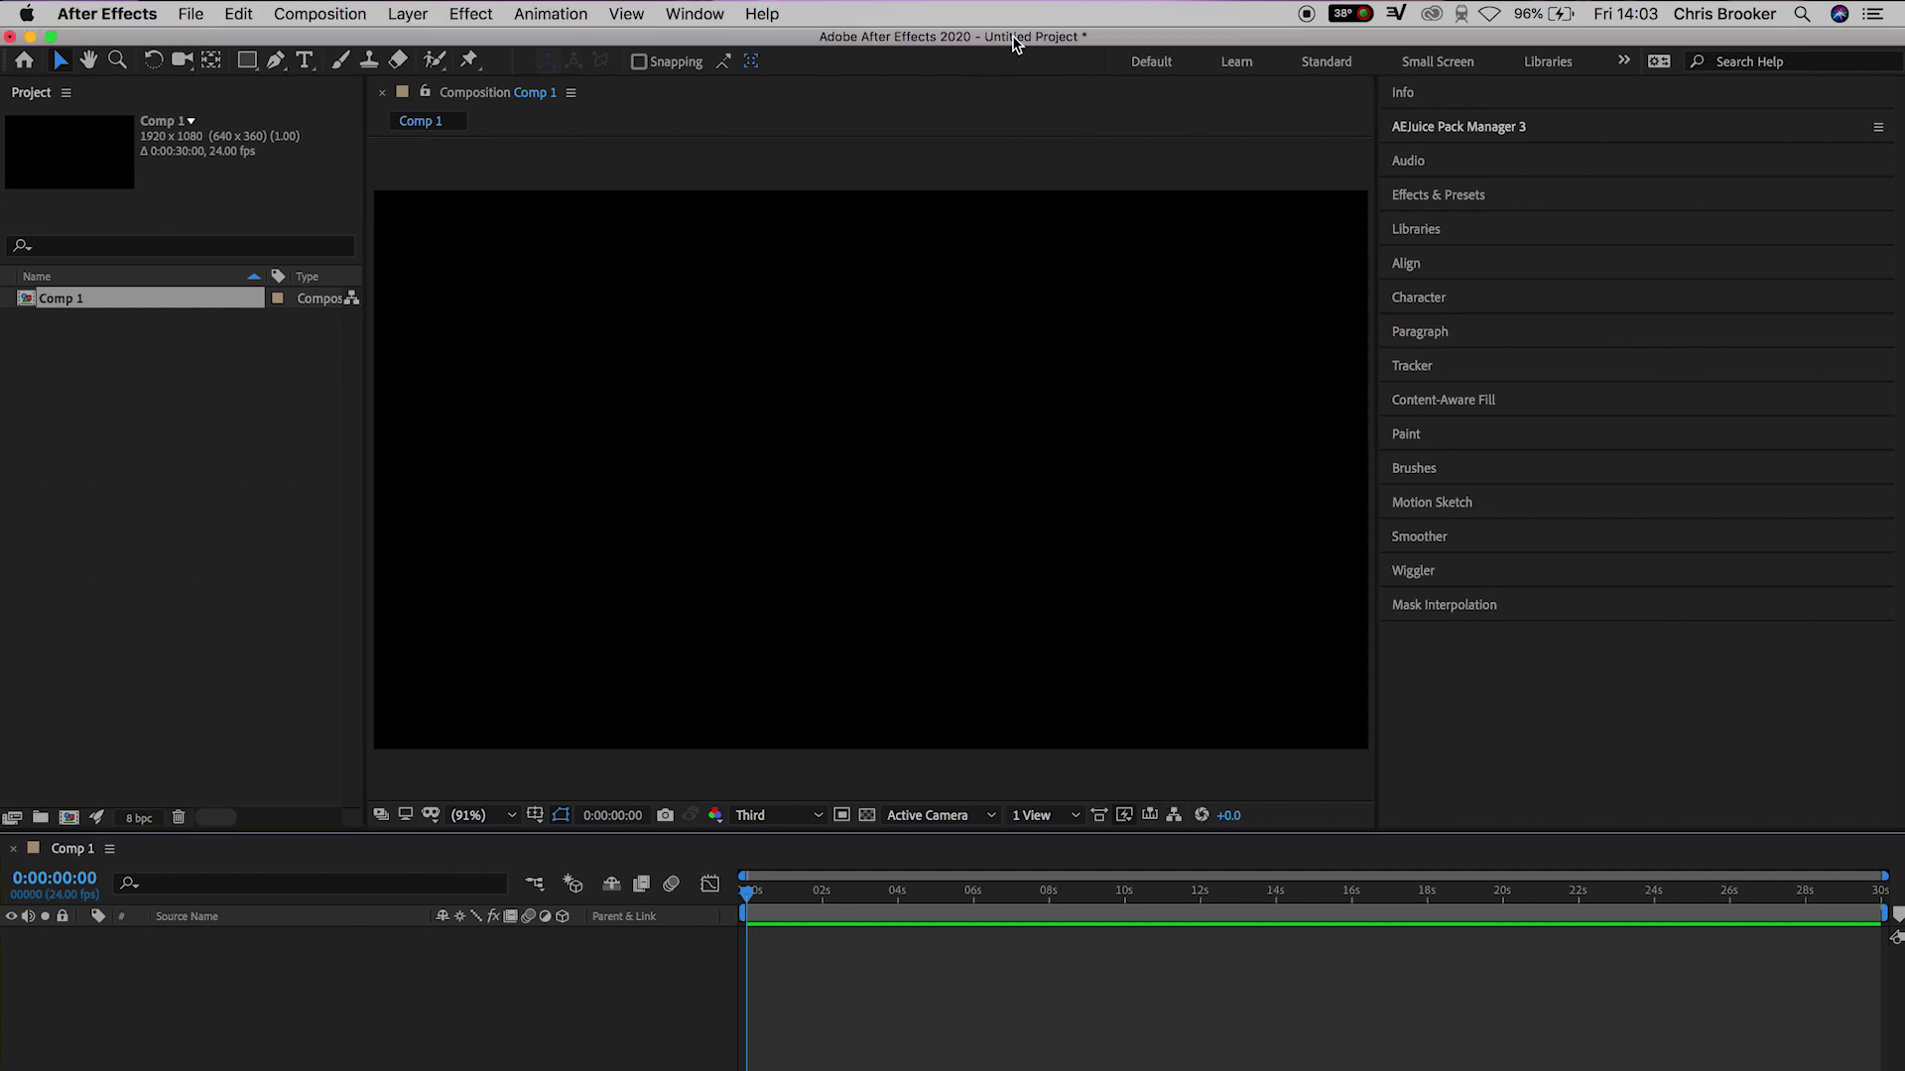
Expand the AEJuice Pack Manager 3 panel and scroll through the purchased packs grid.
left_click(1458, 134)
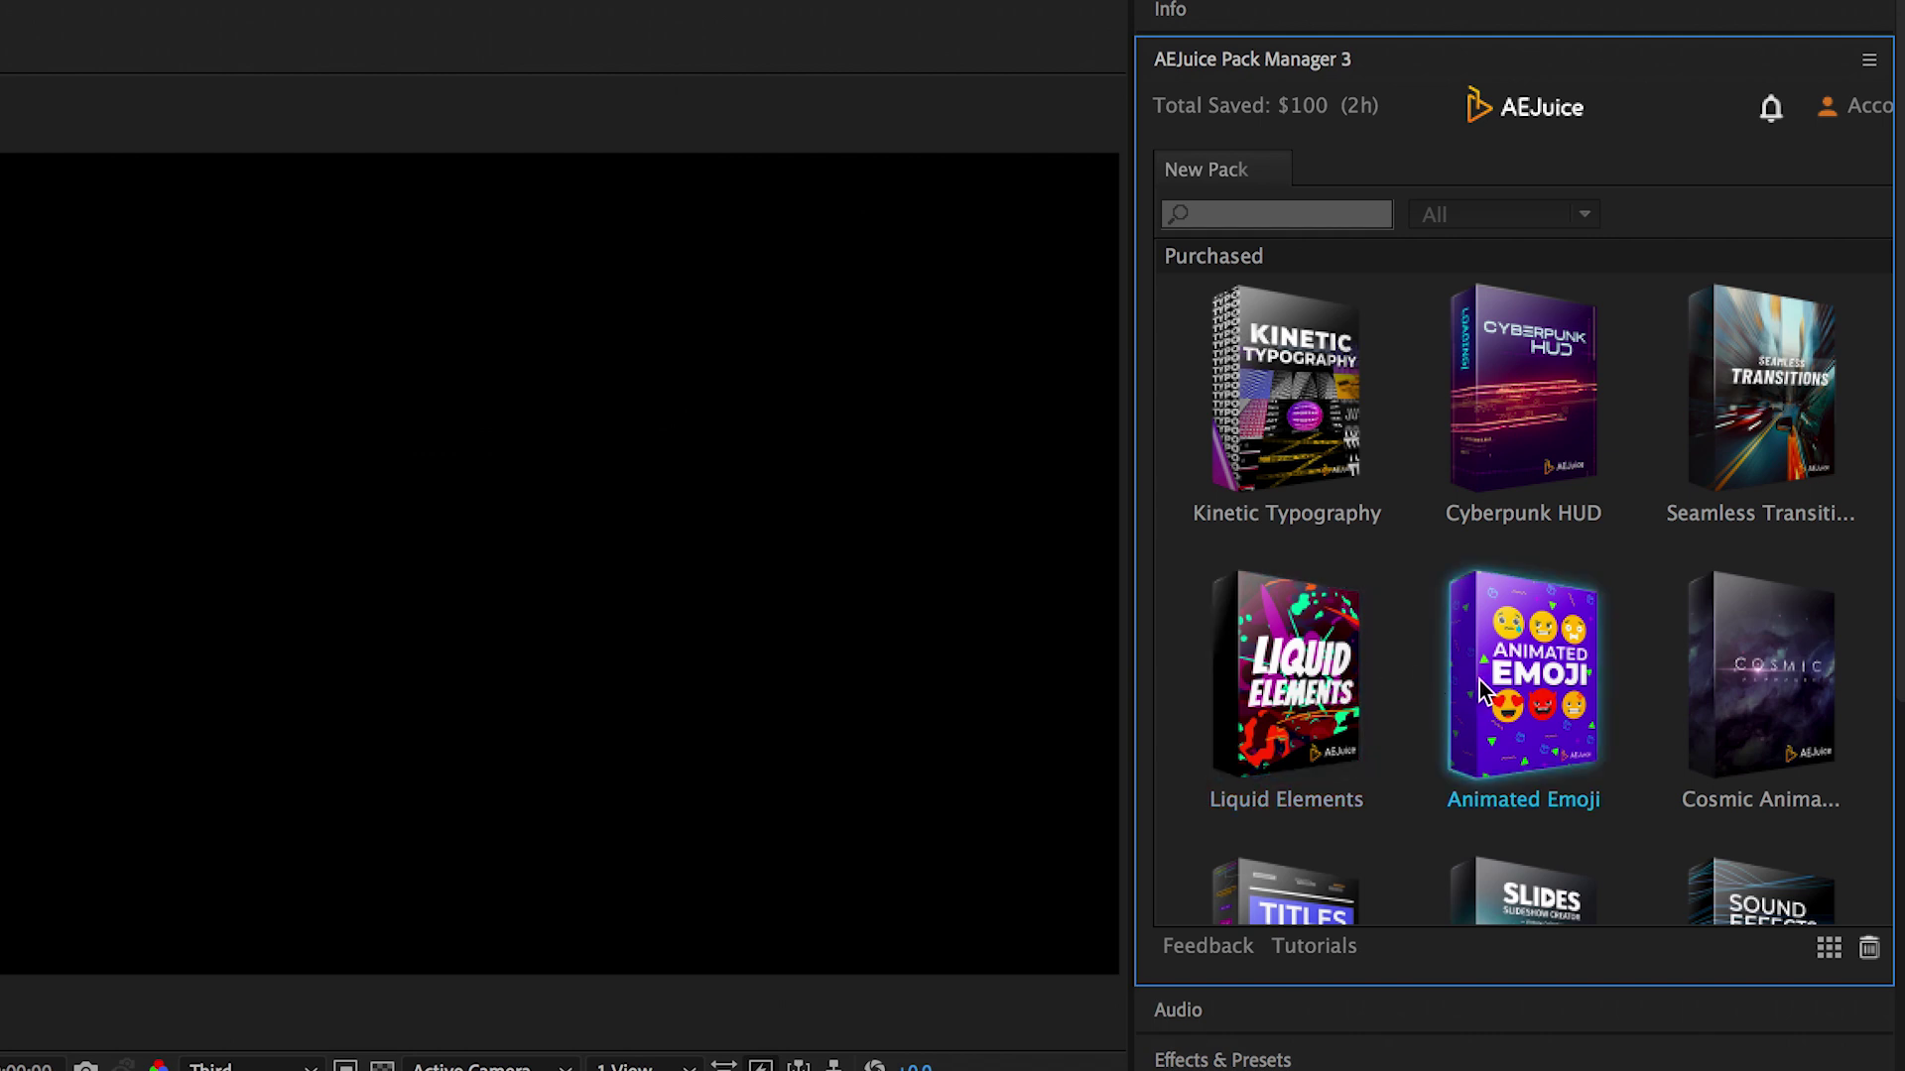
scroll(1716, 659, "down", 10)
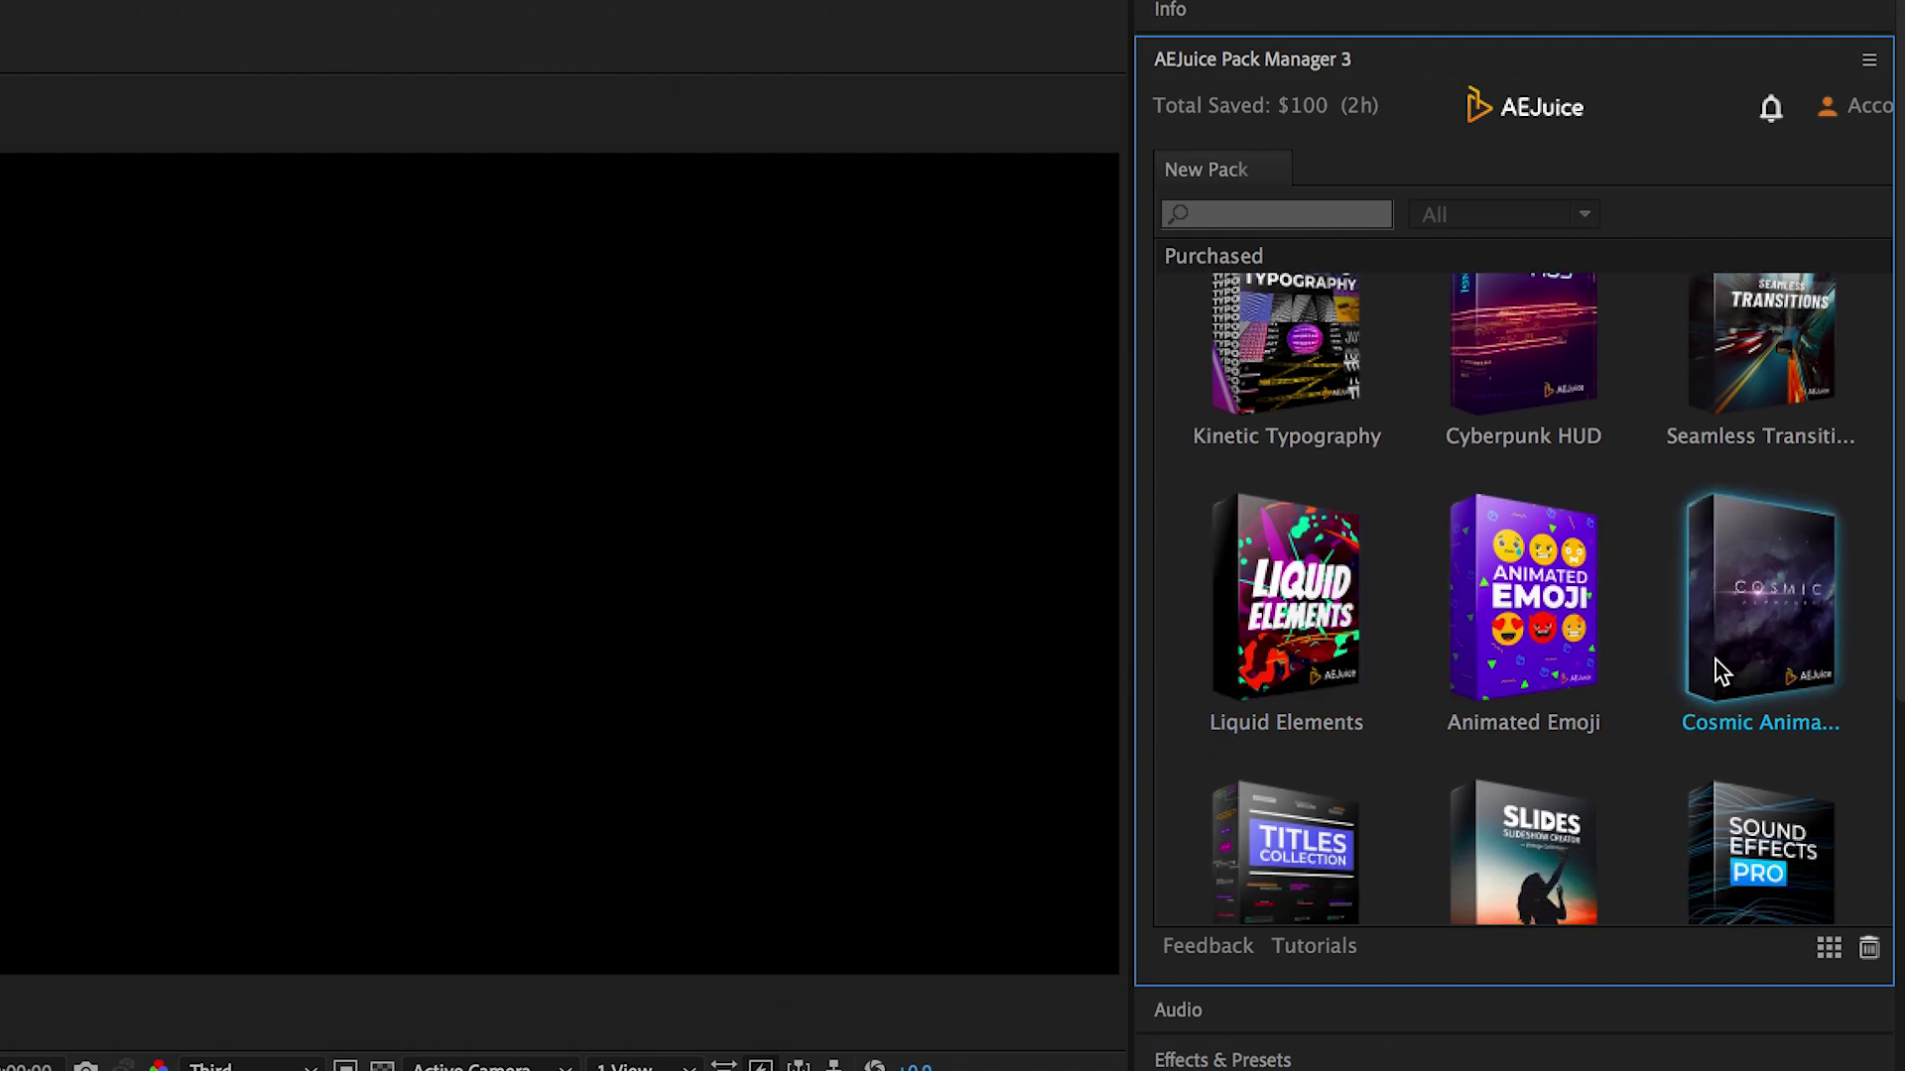
scroll(1716, 659, "down", 5)
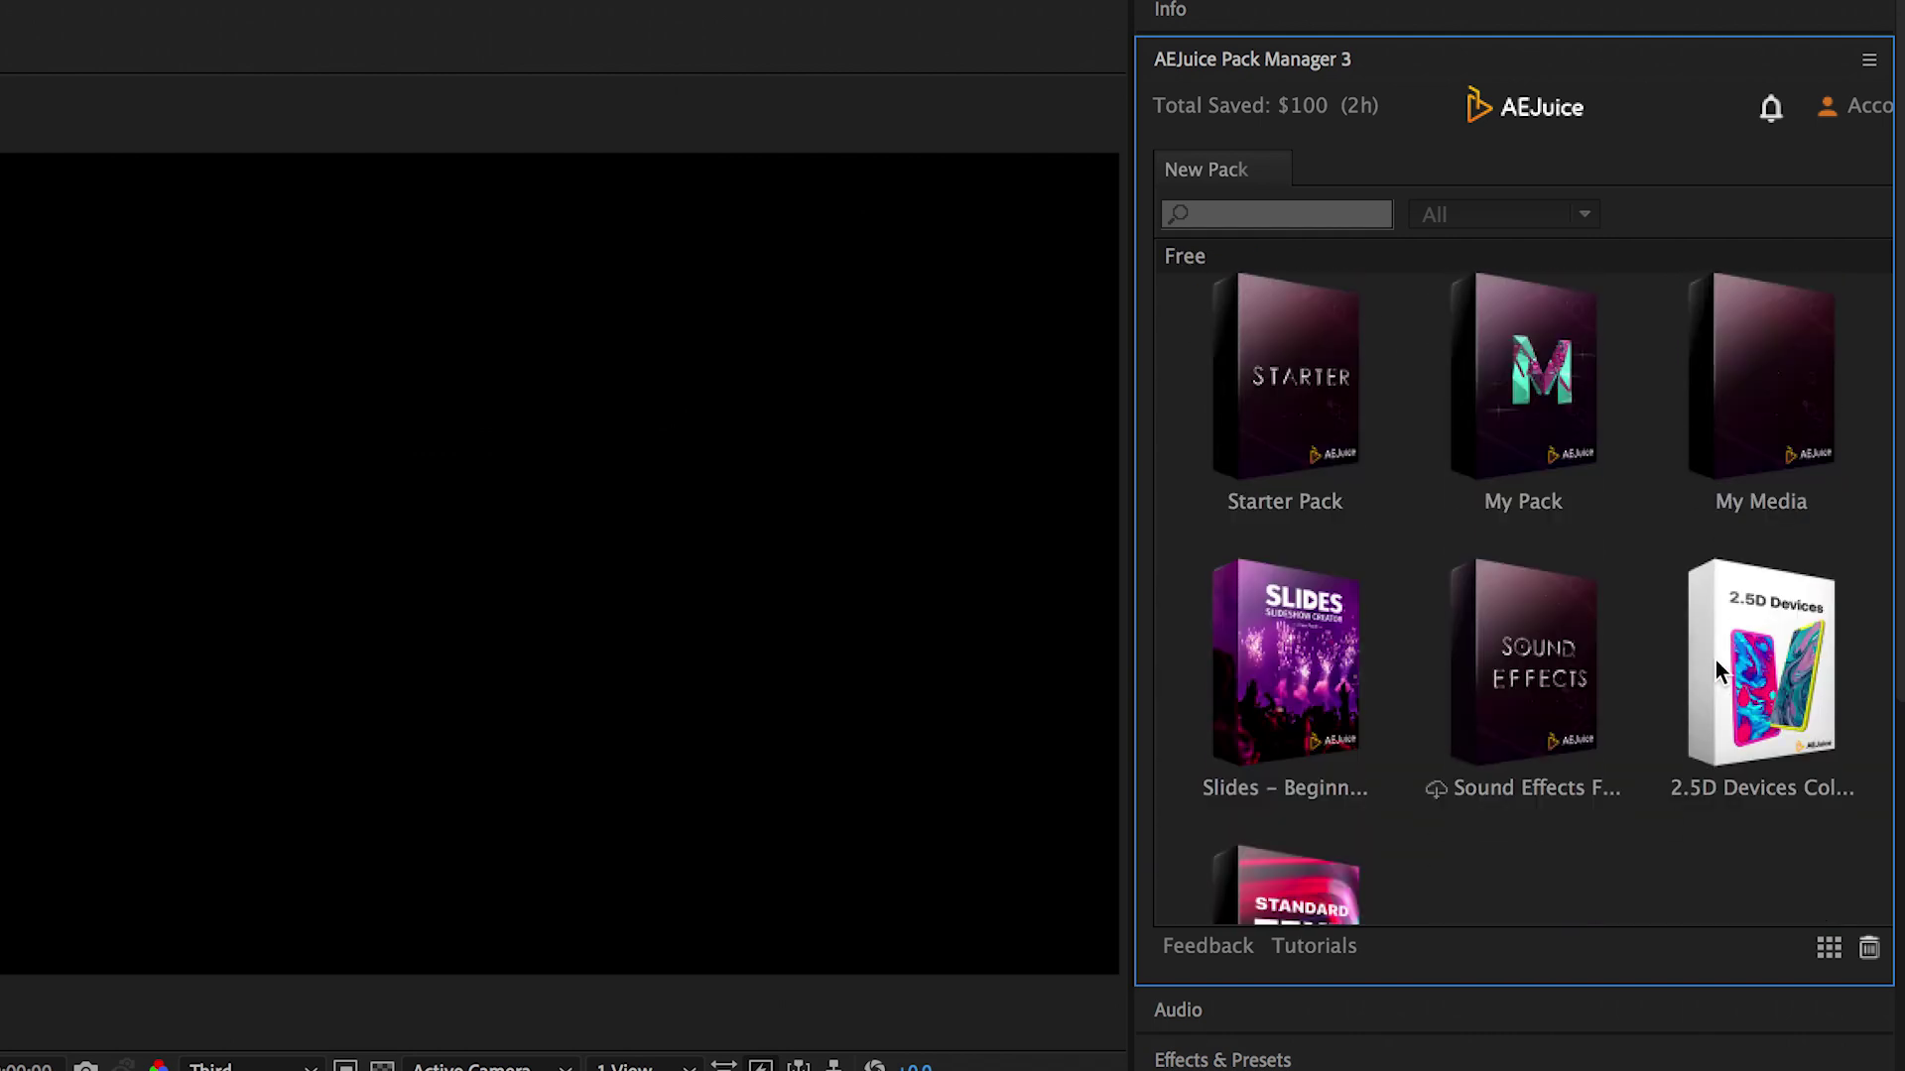
scroll(1716, 659, "up", 15)
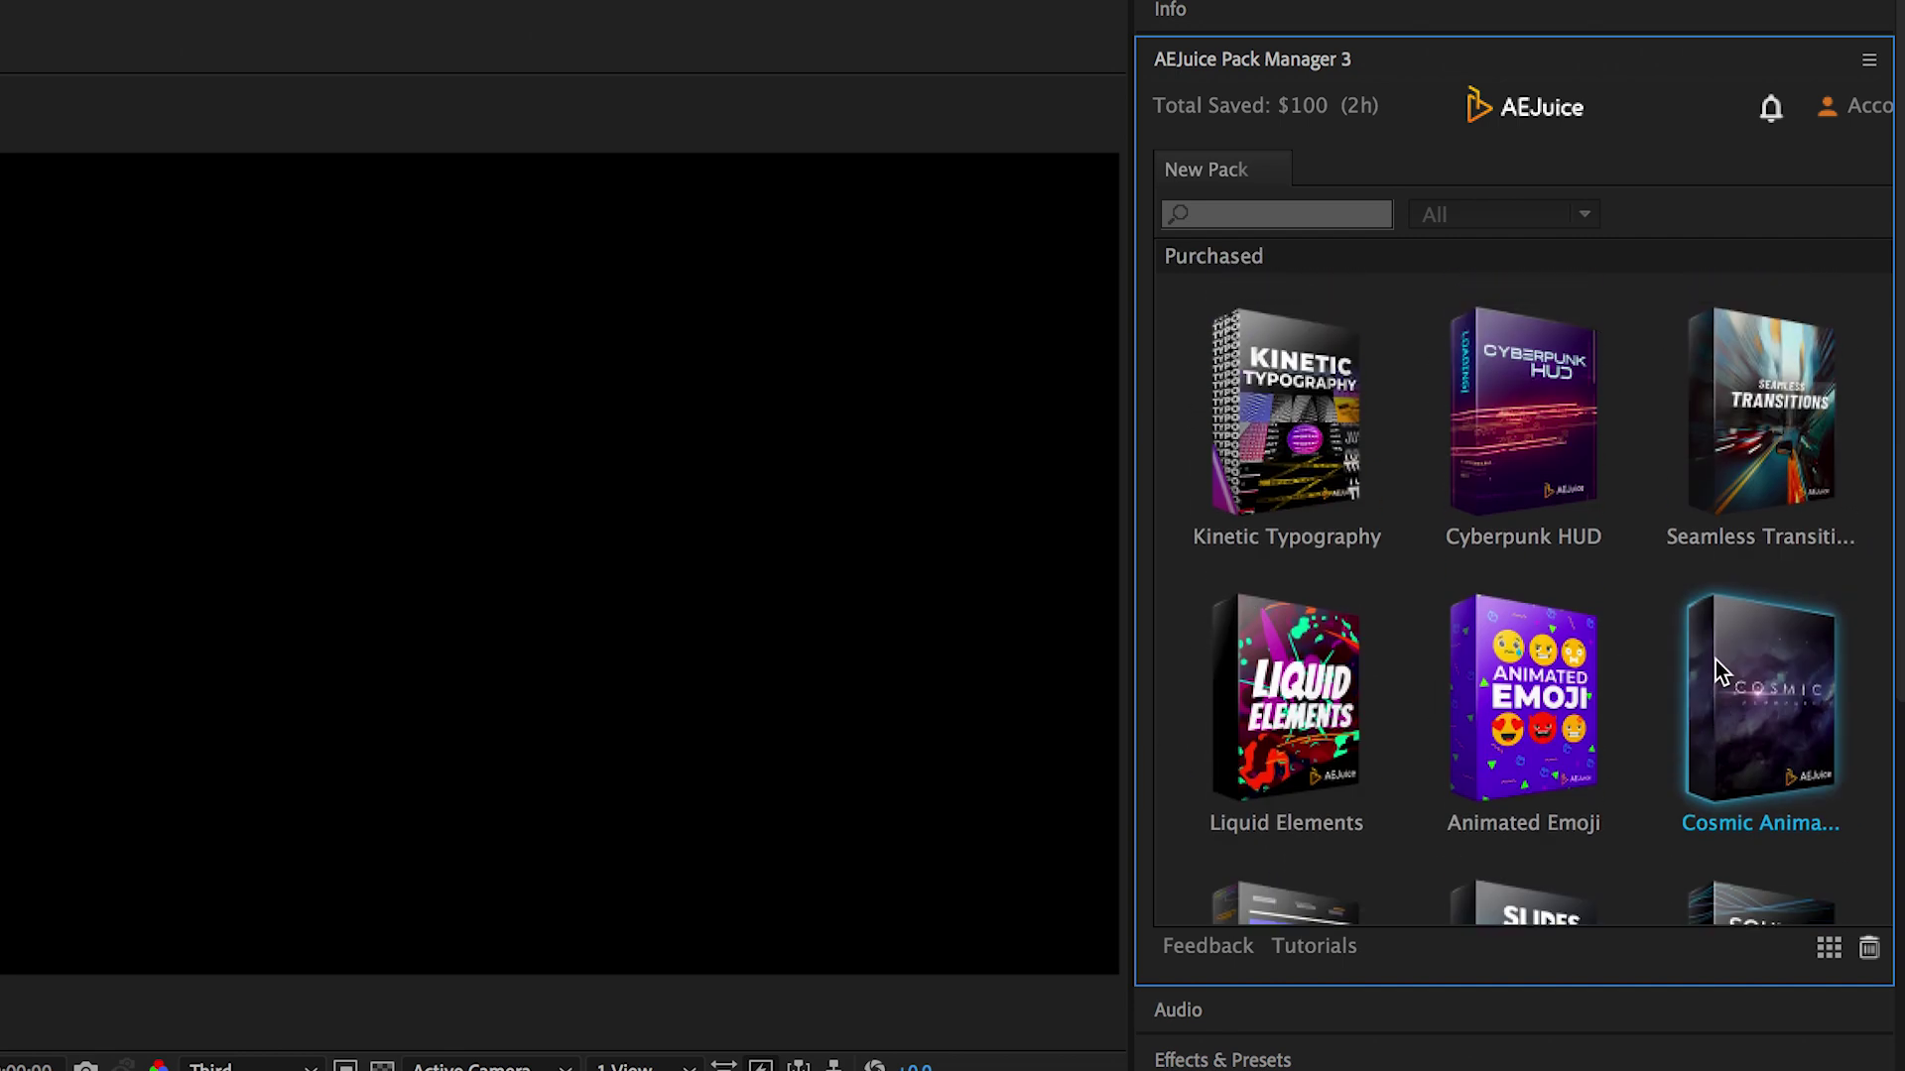
Import the Kinetic Typography Power poster (Poster 04) into Comp 1 and preview it at 0:00:04:14.
left_click(1282, 412)
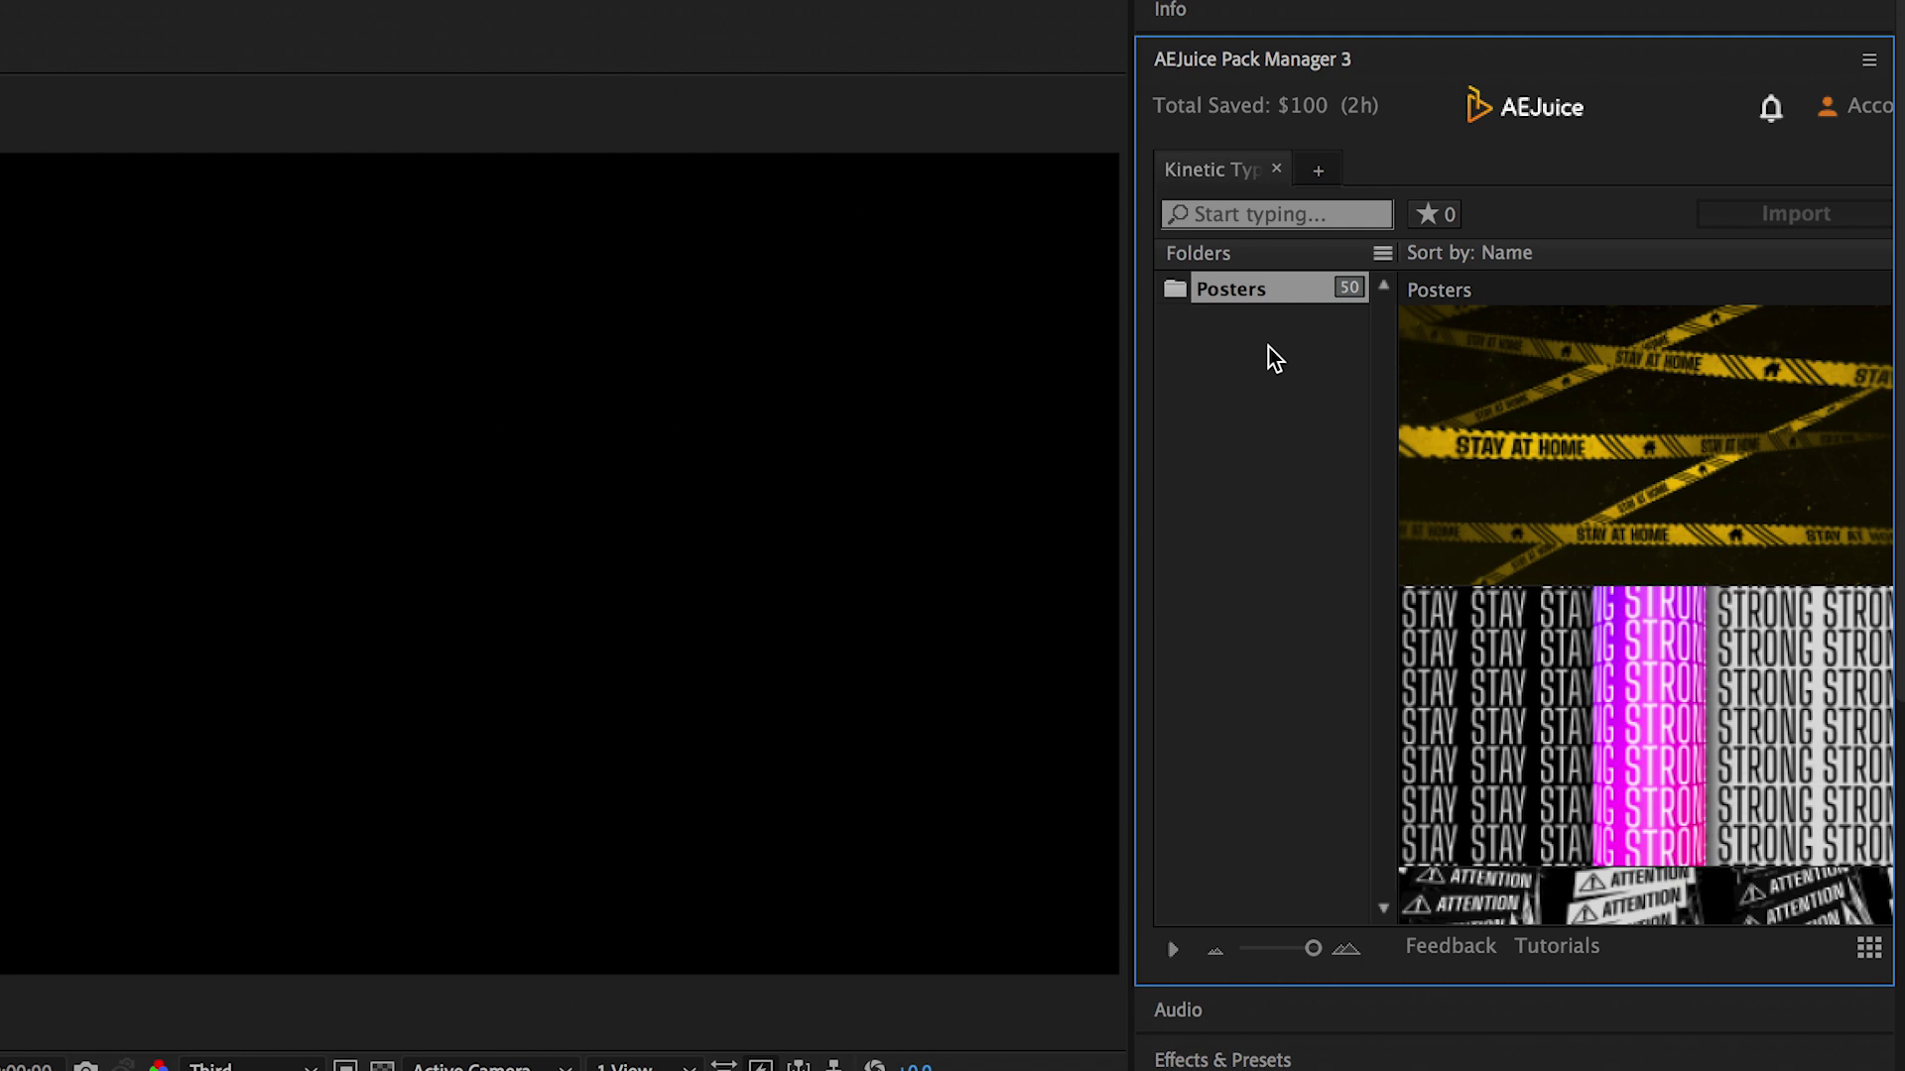
mouse_move(1603, 431)
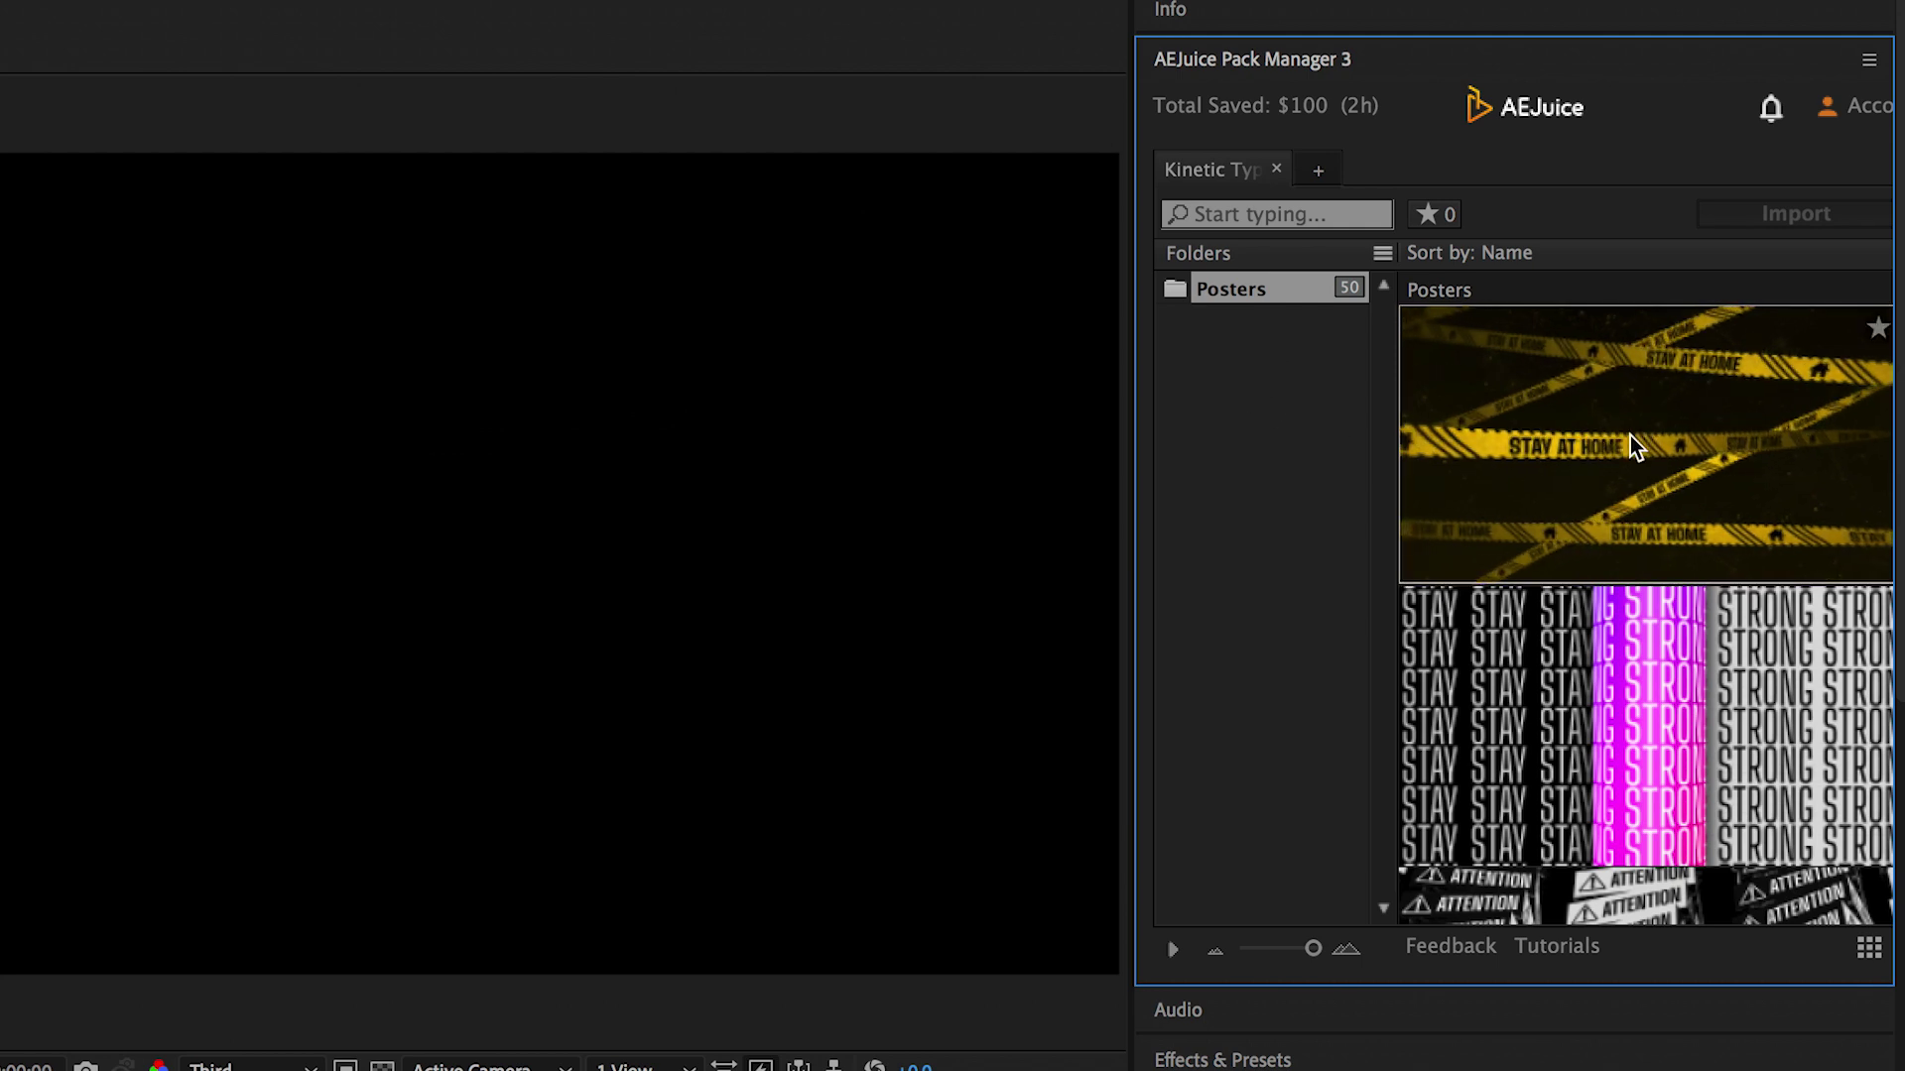
mouse_move(1629, 653)
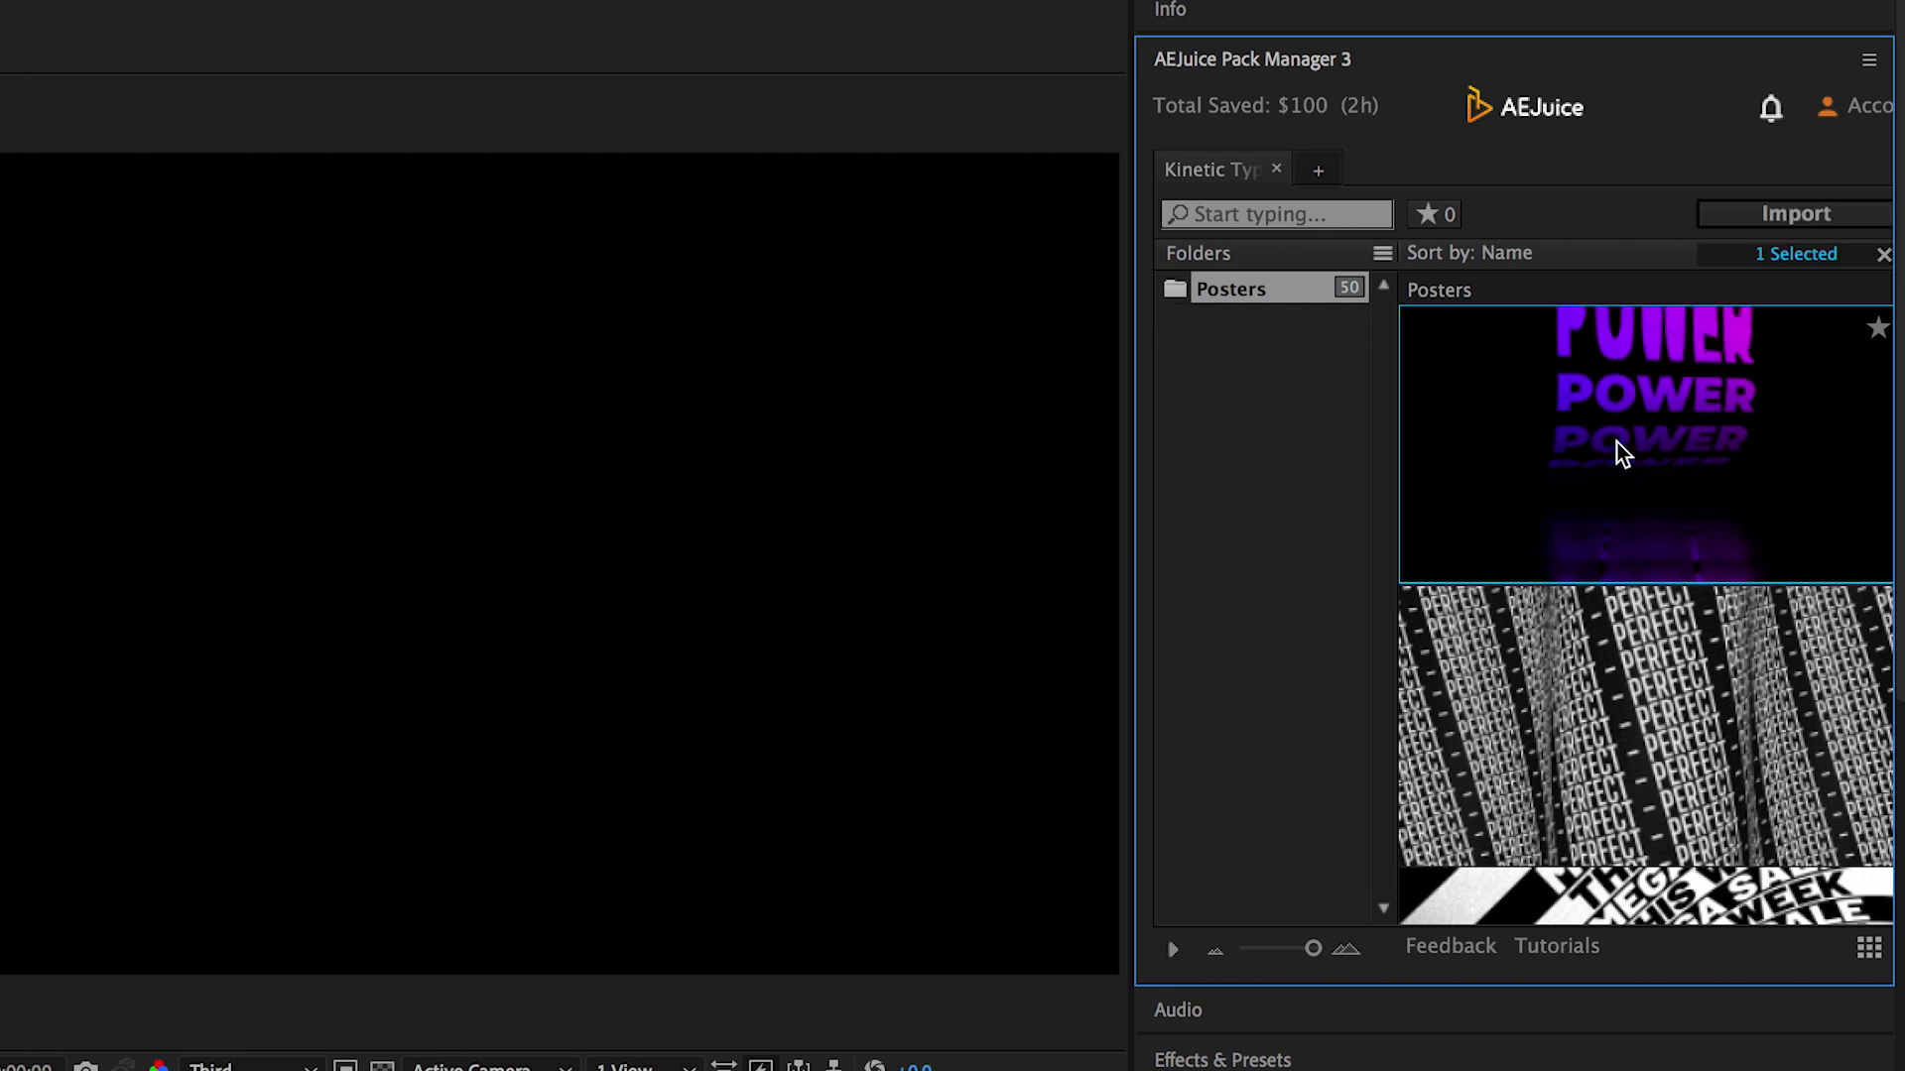
left_click(1800, 216)
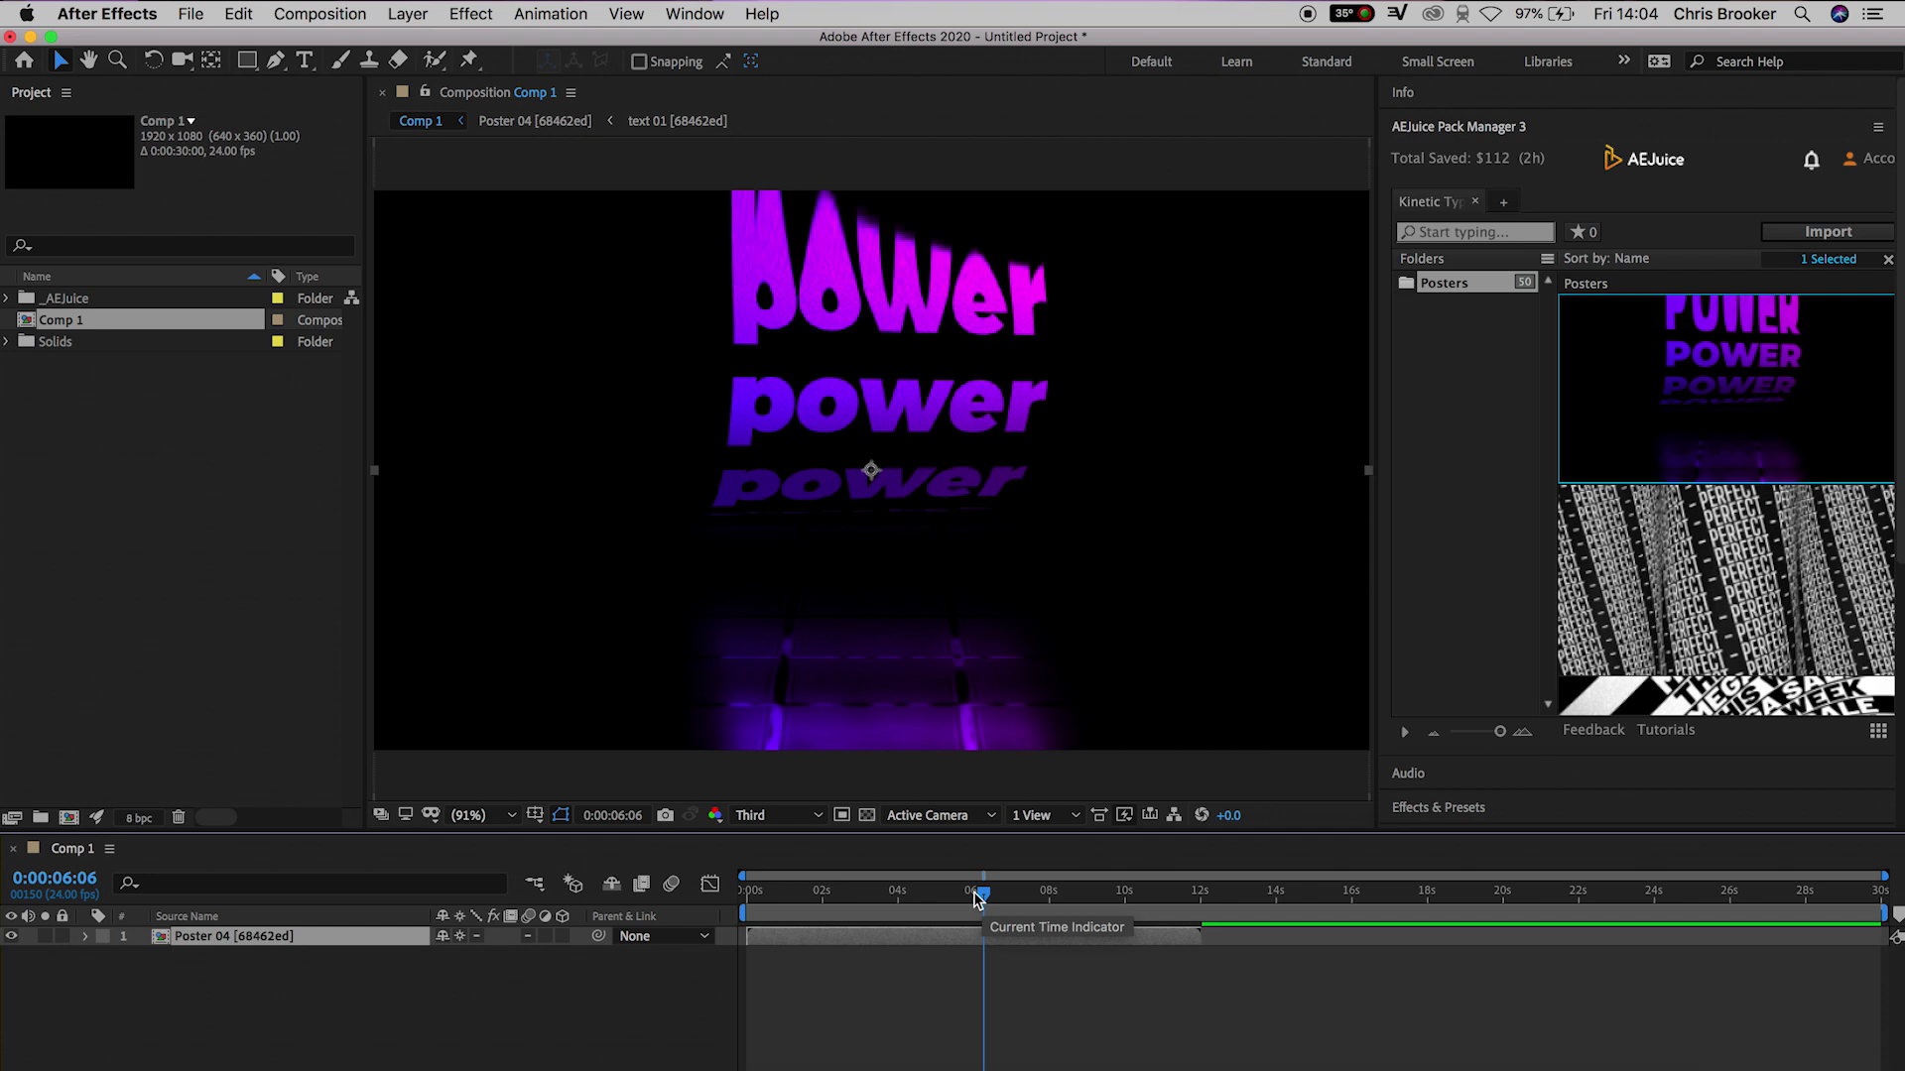
left_click_drag(977, 898, 719, 923)
left_click(923, 924)
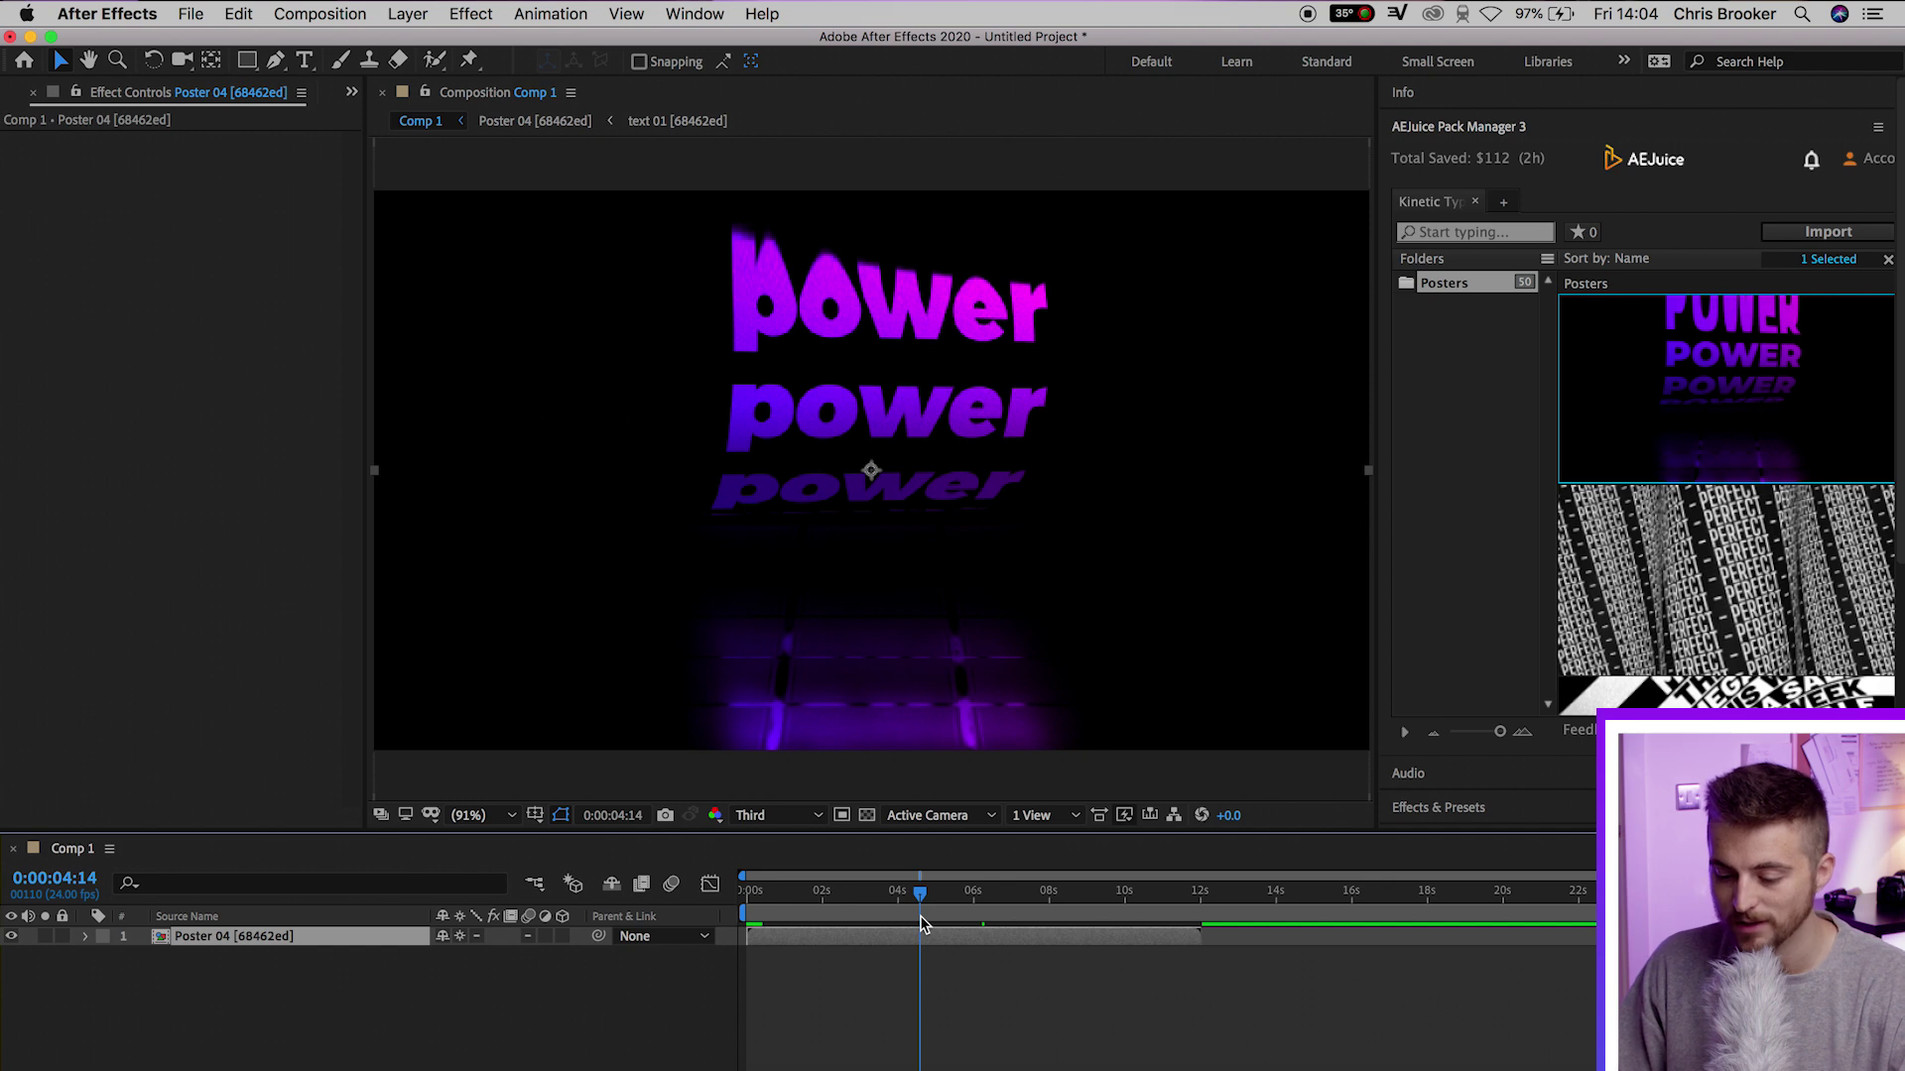
Replace the word 'power' with BROOKER in the power text layer inside Poster 04's text 01 precomp.
double_click(823, 938)
left_click(866, 940)
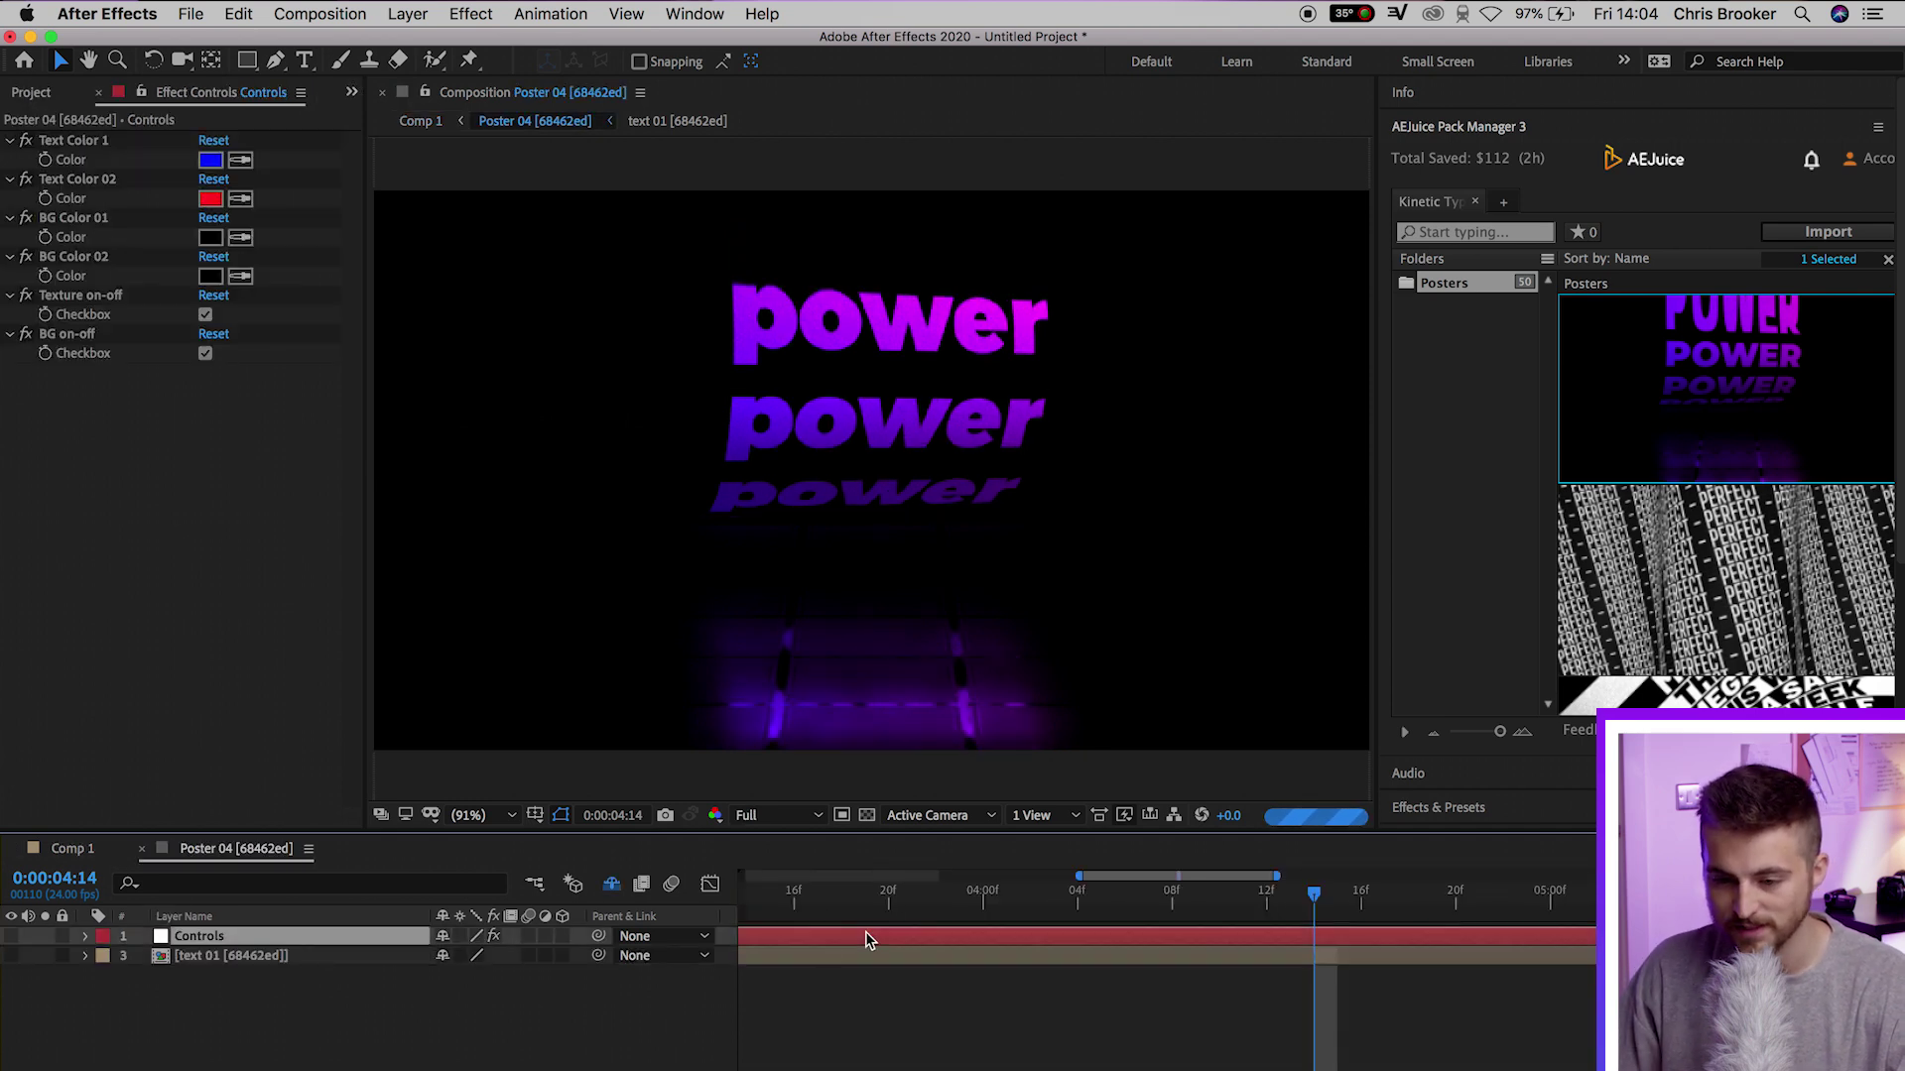
key(";")
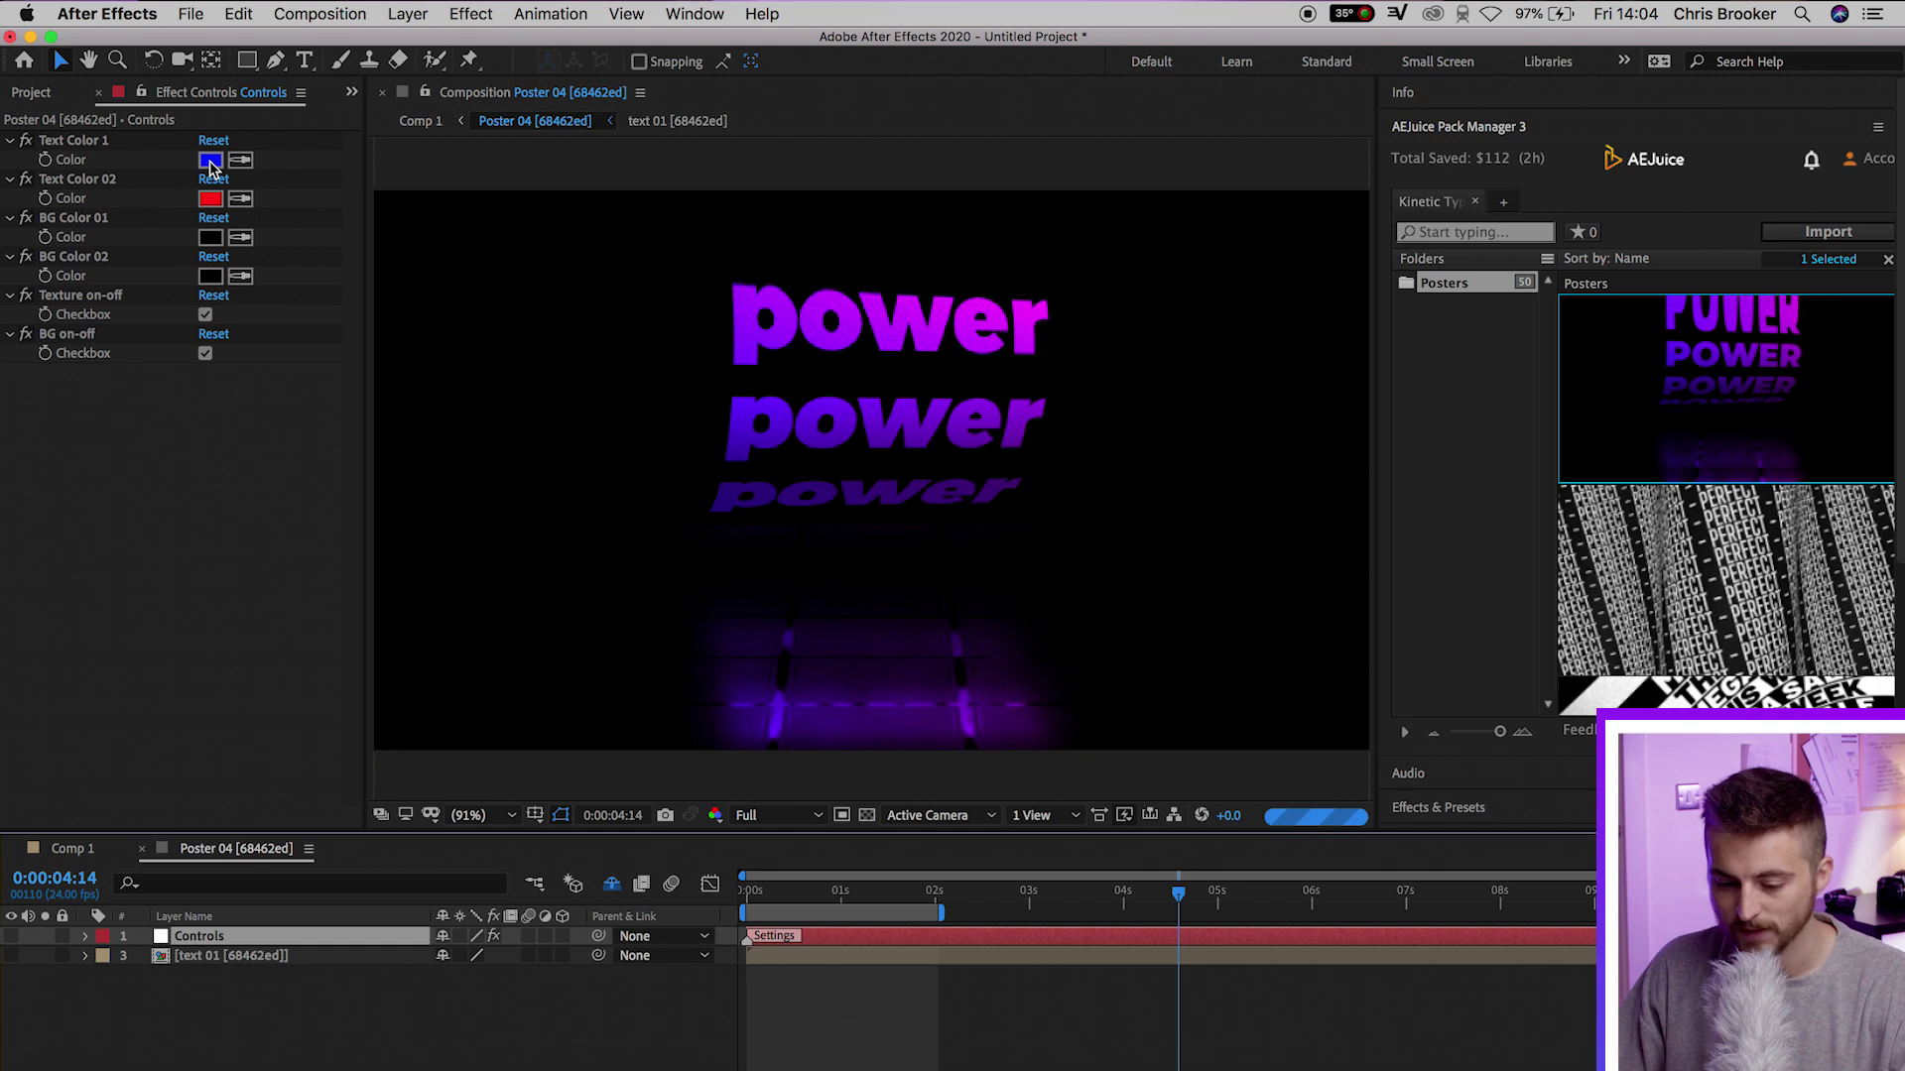
left_click(280, 957)
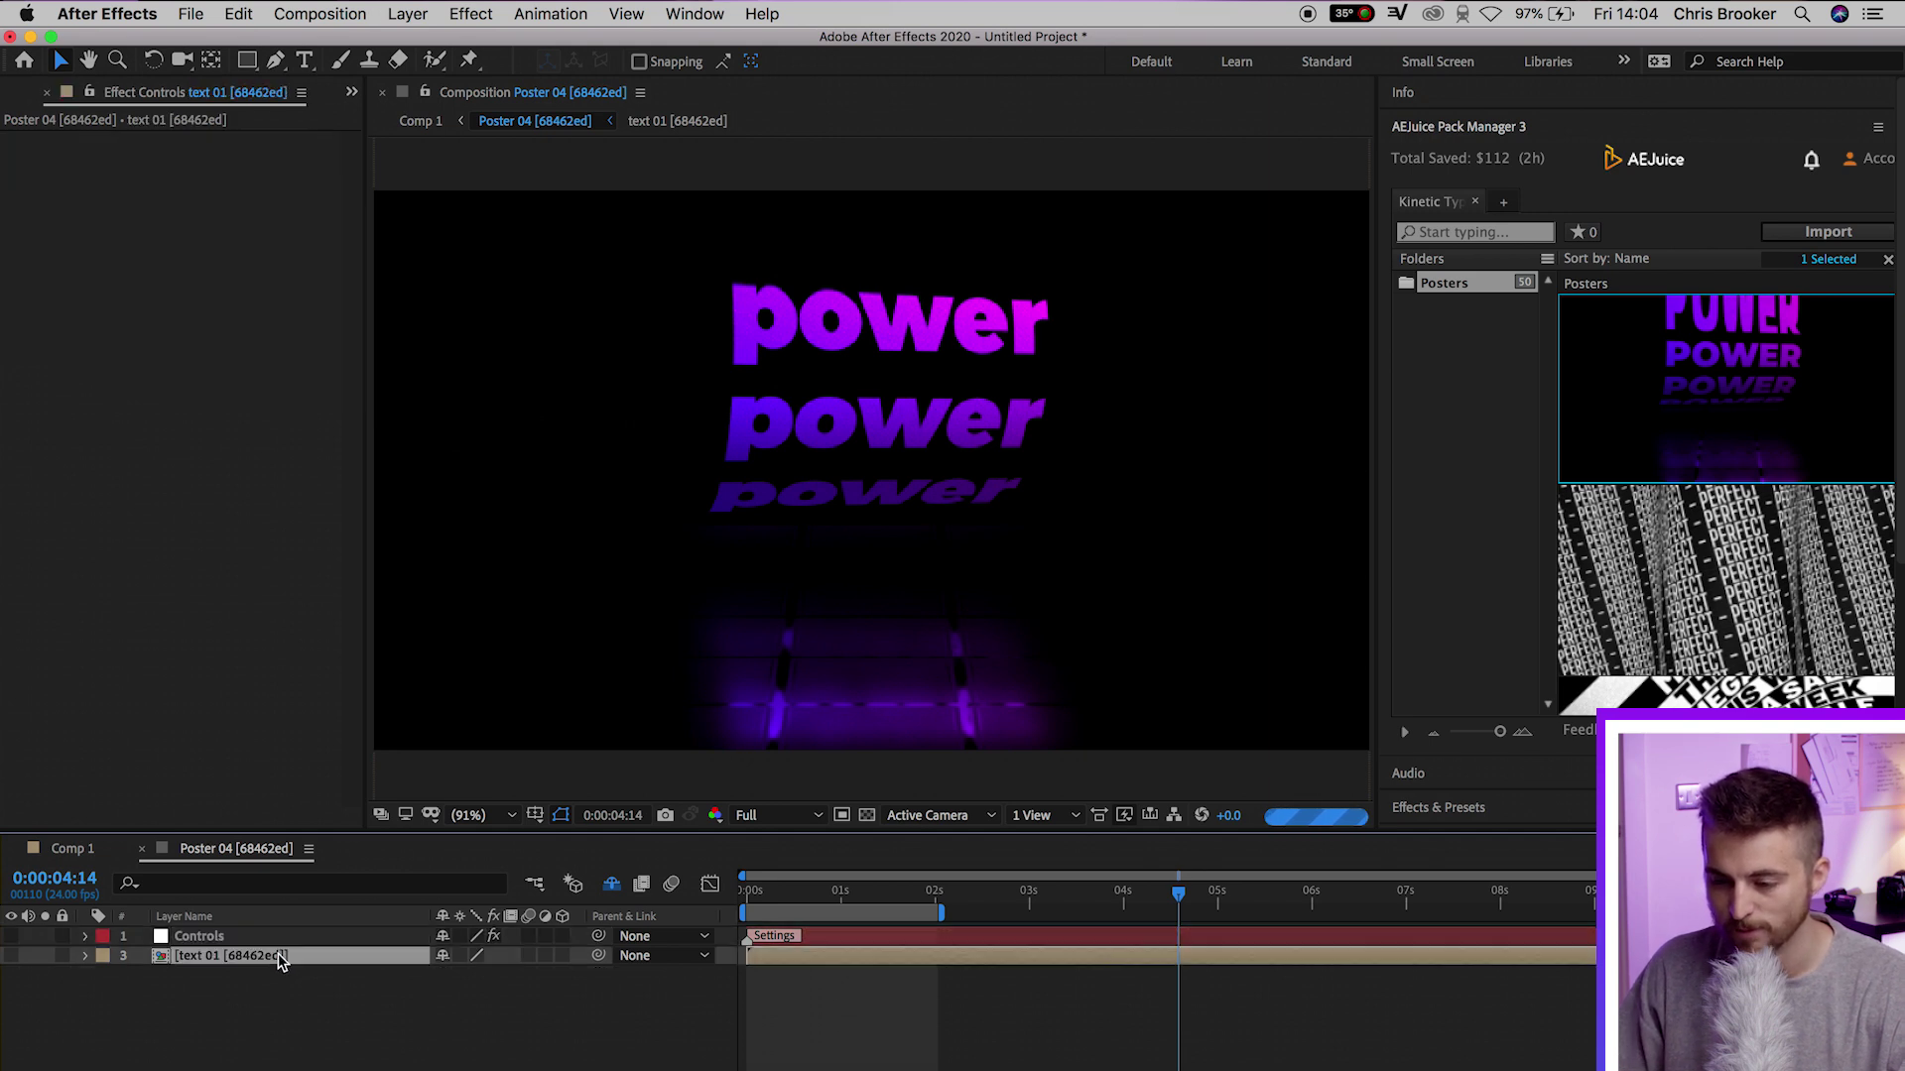
double_click(784, 957)
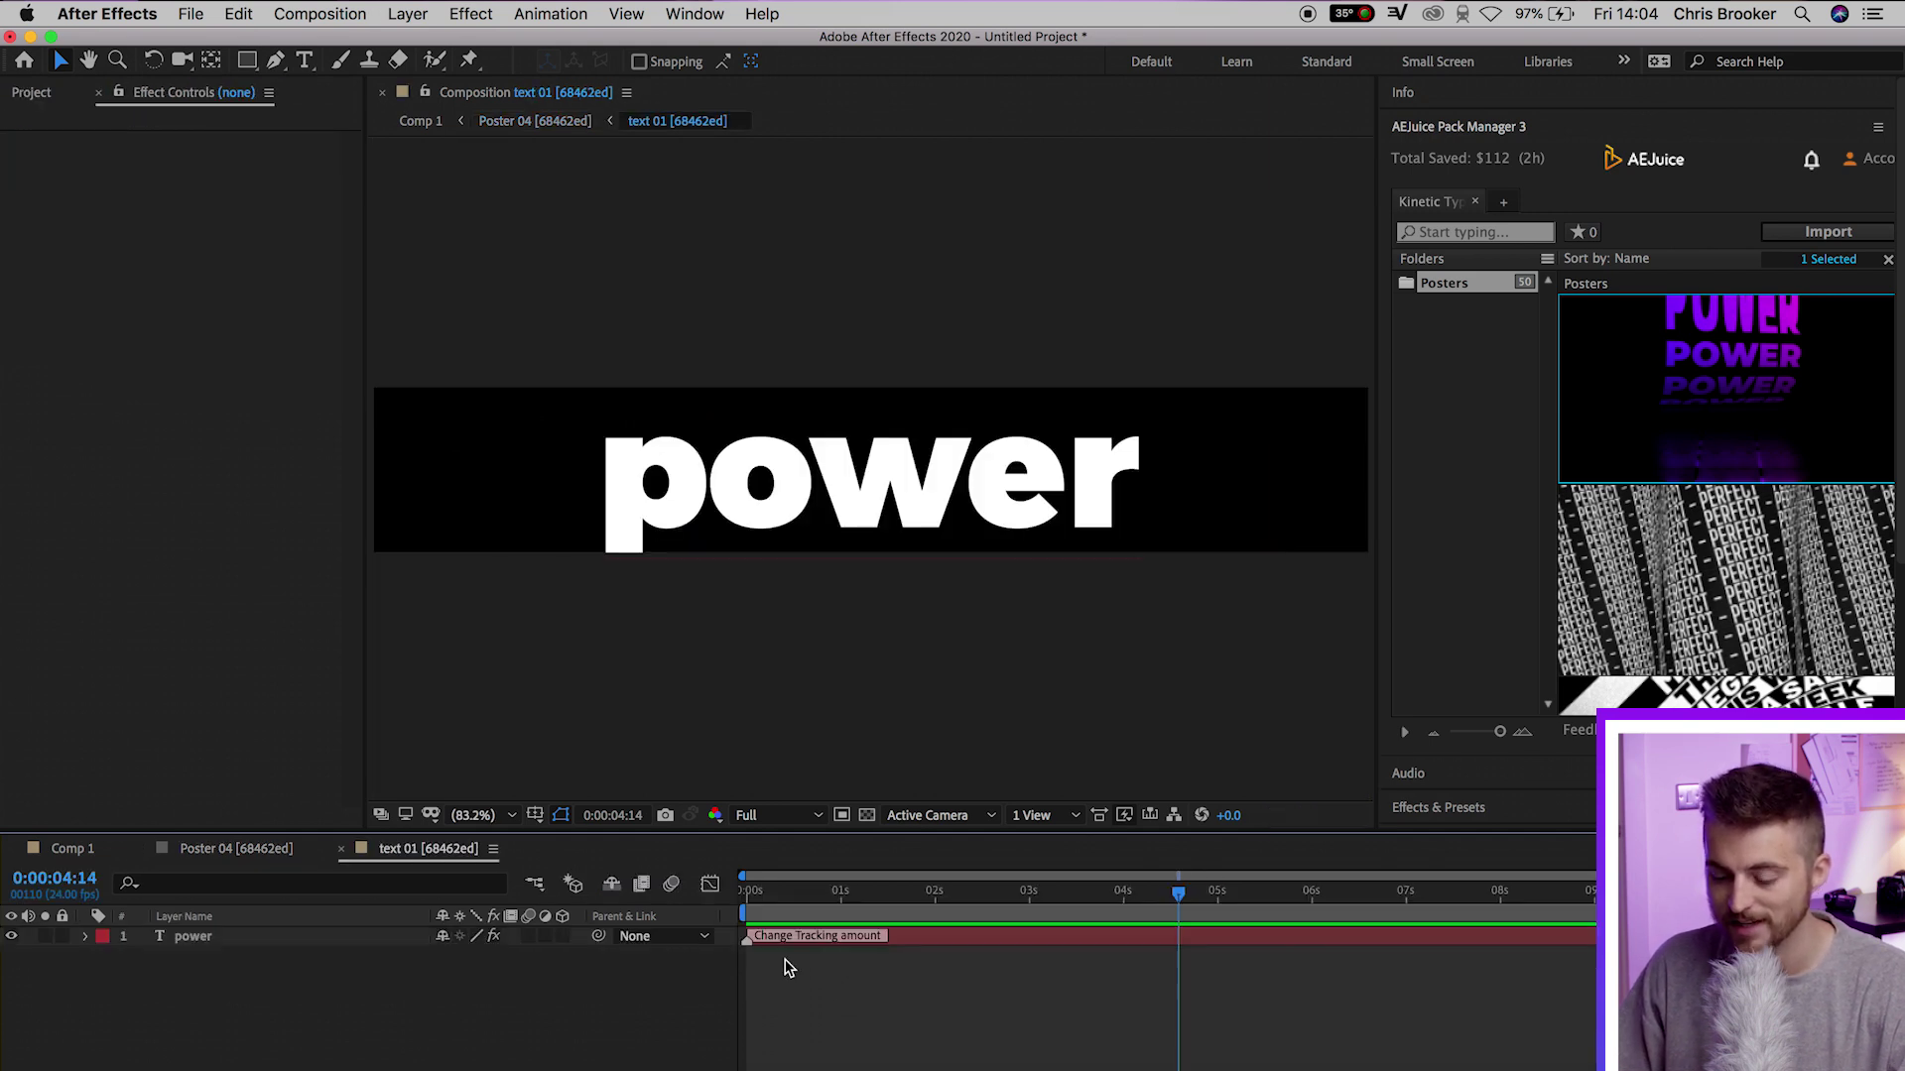
left_click(943, 940)
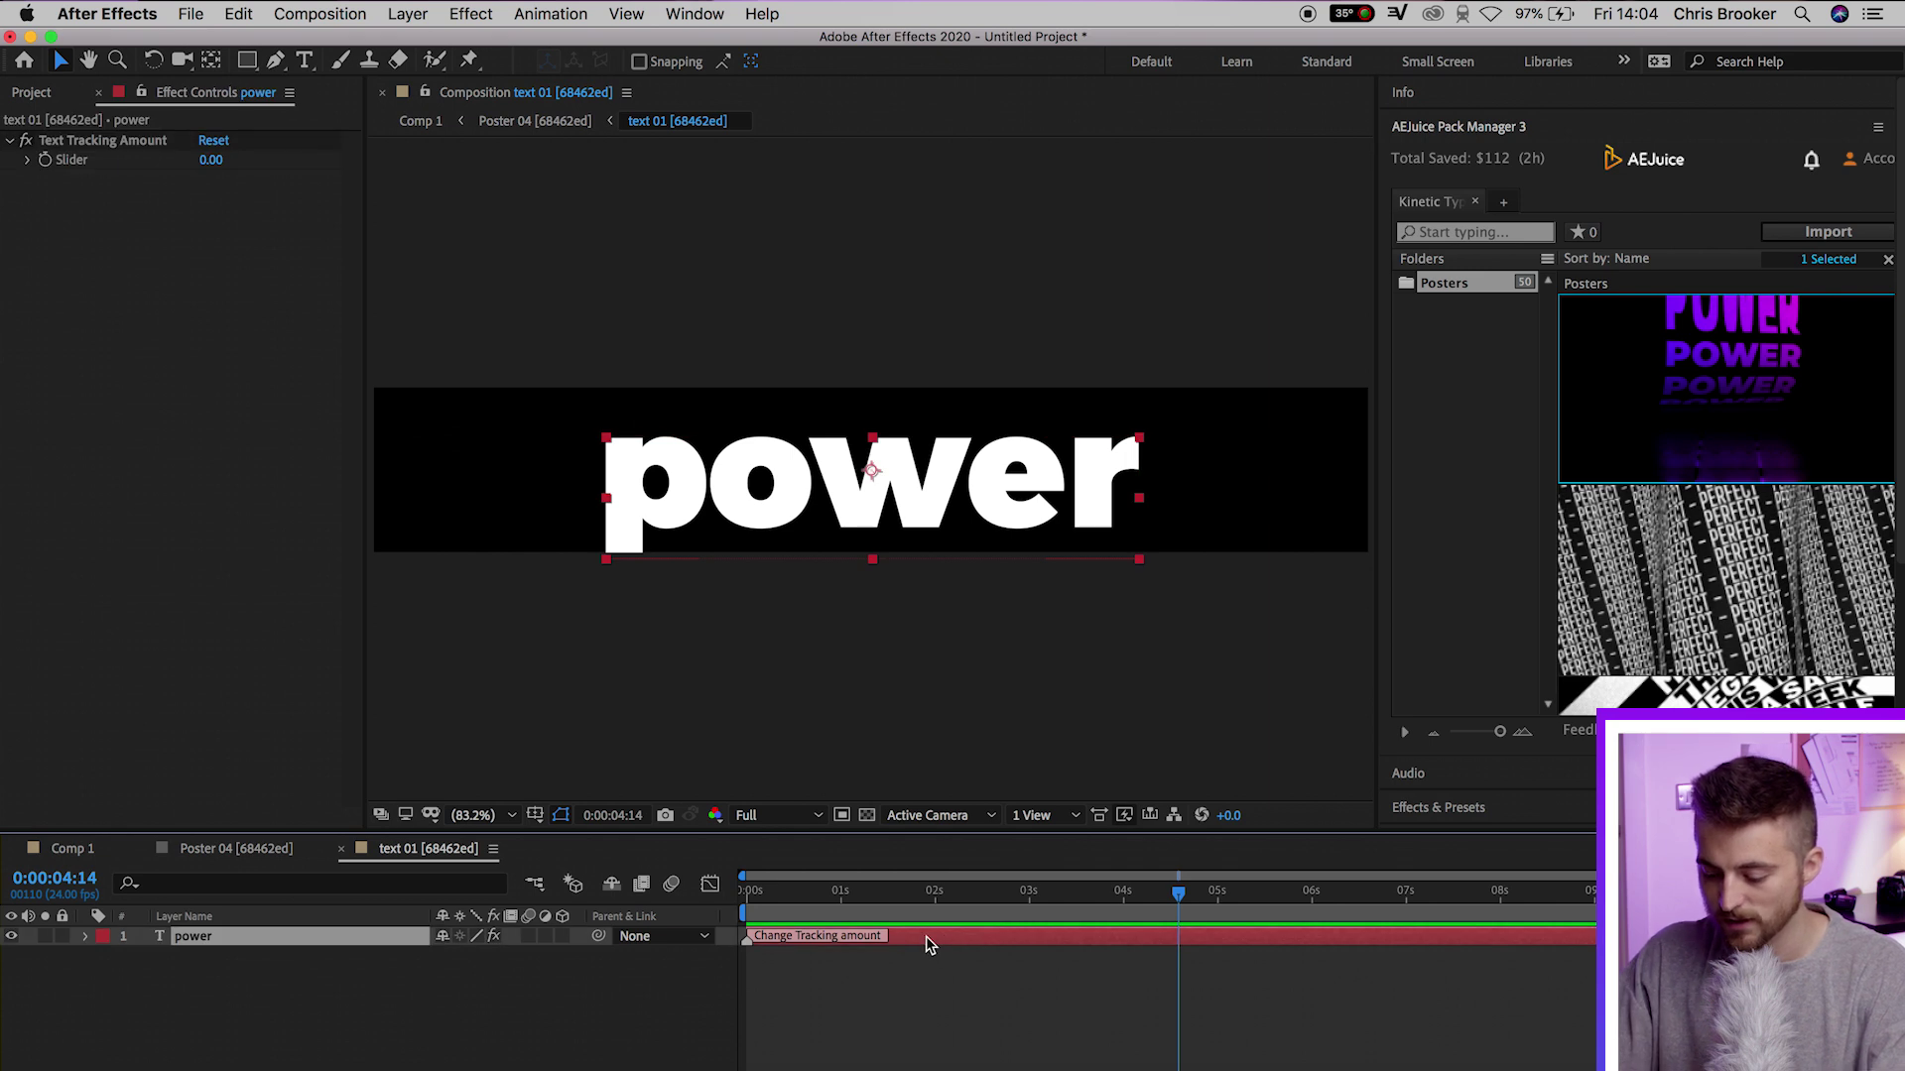
double_click(929, 944)
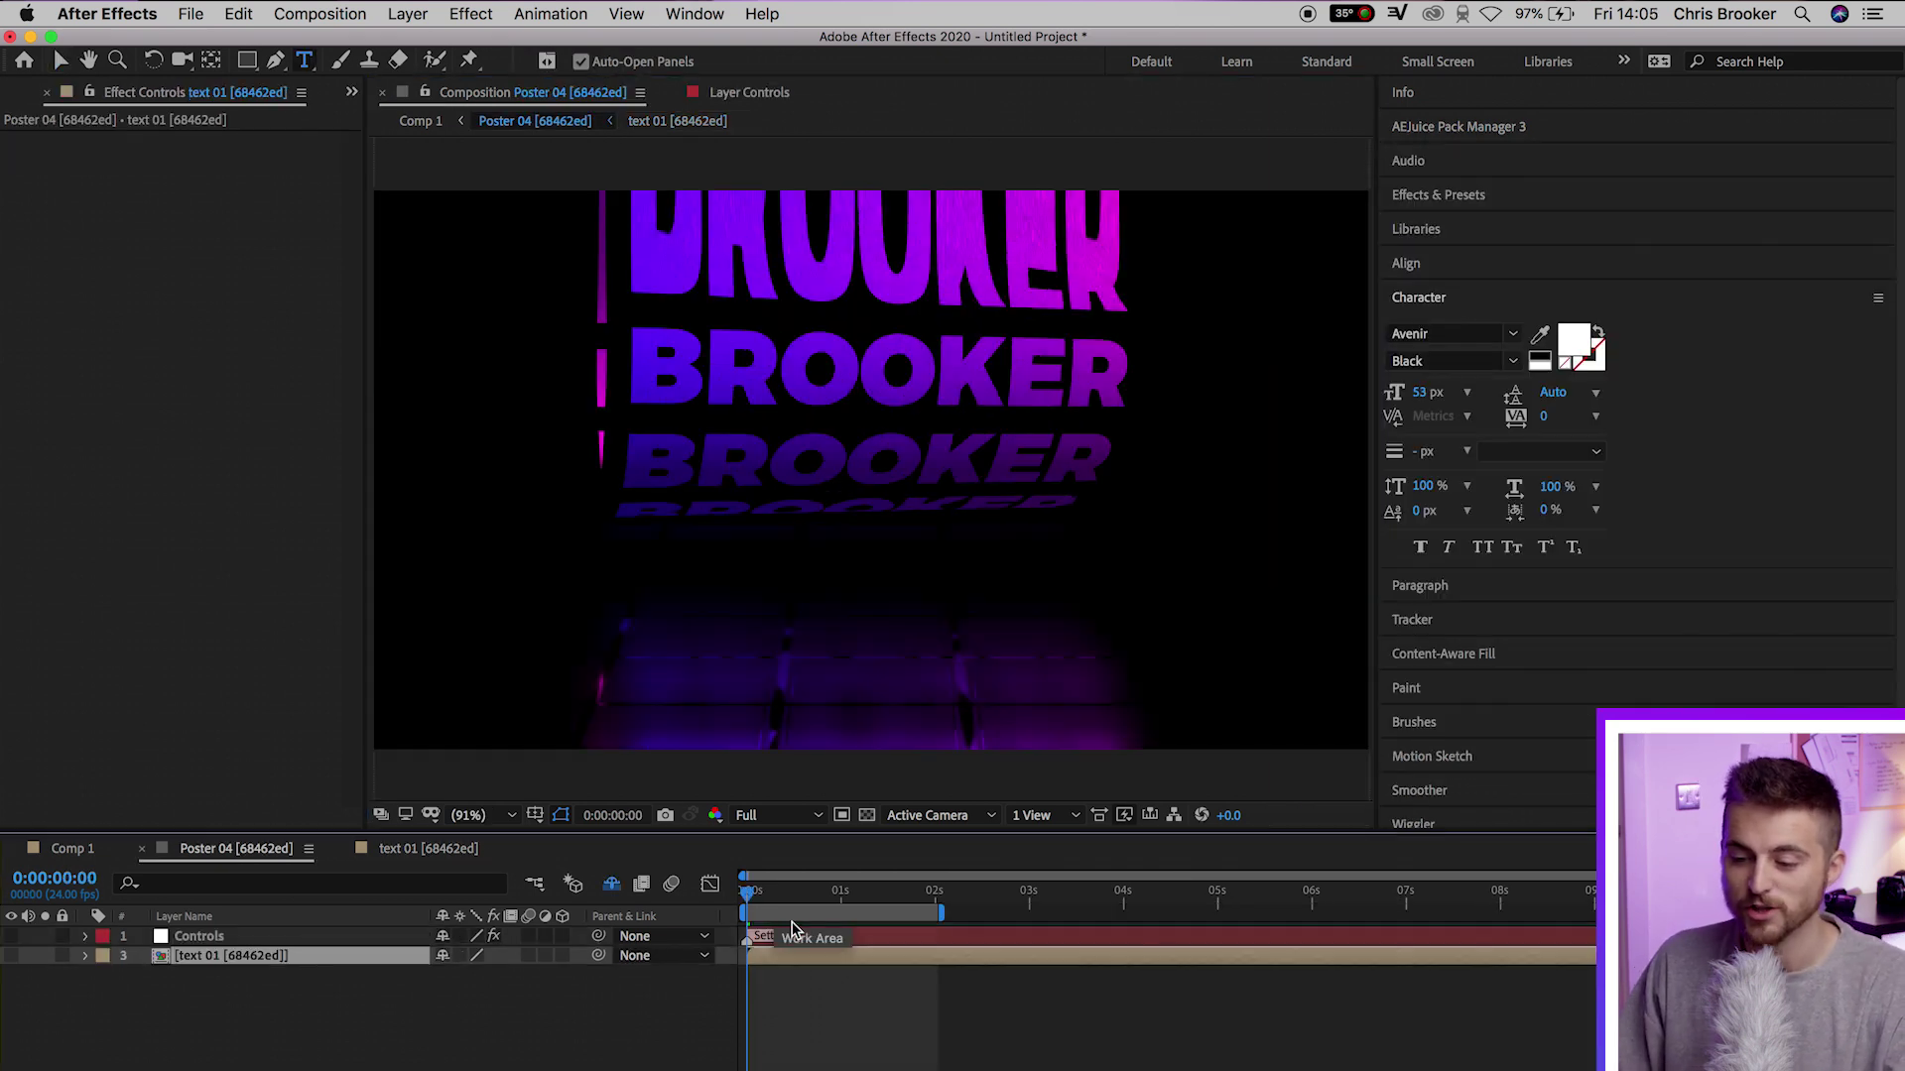
left_click(779, 897)
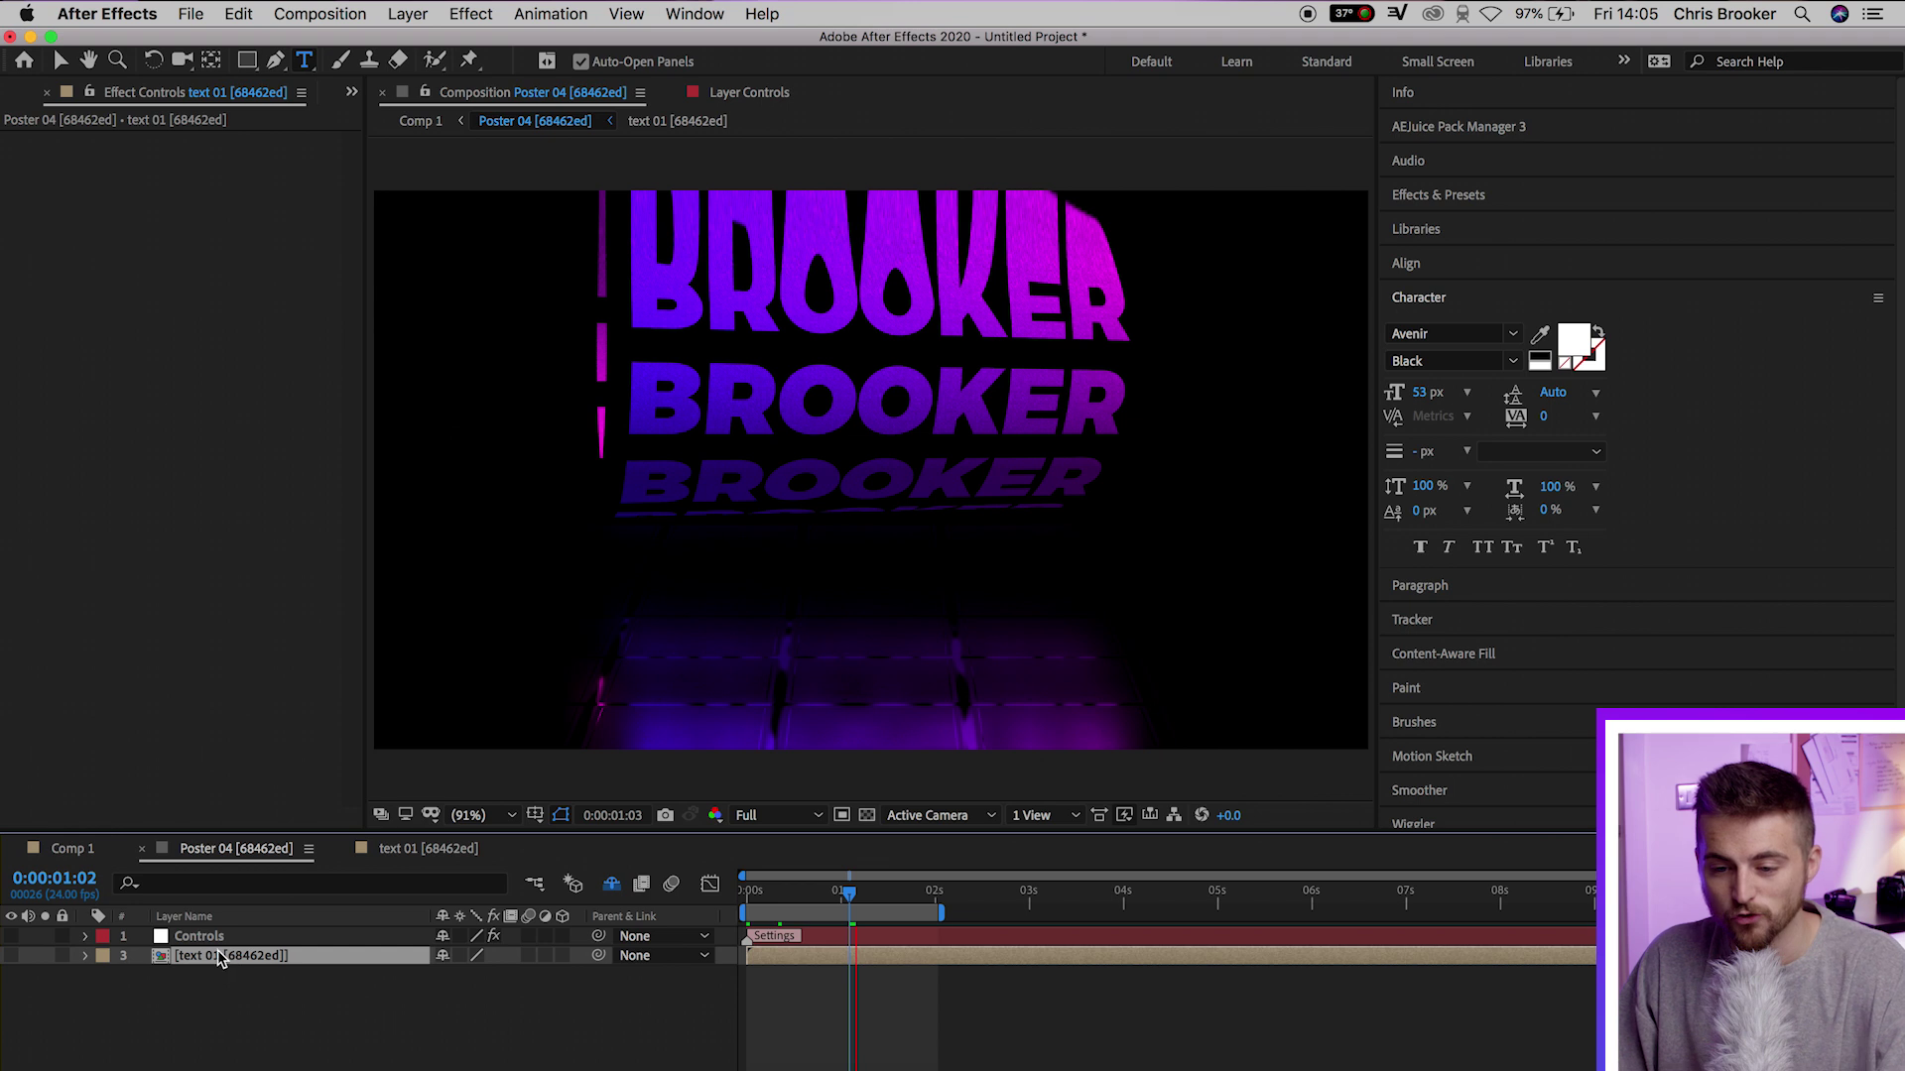
Set the Controls layer's Text Color 1 to red and Text Color 02 to yellow.
key("super+Up")
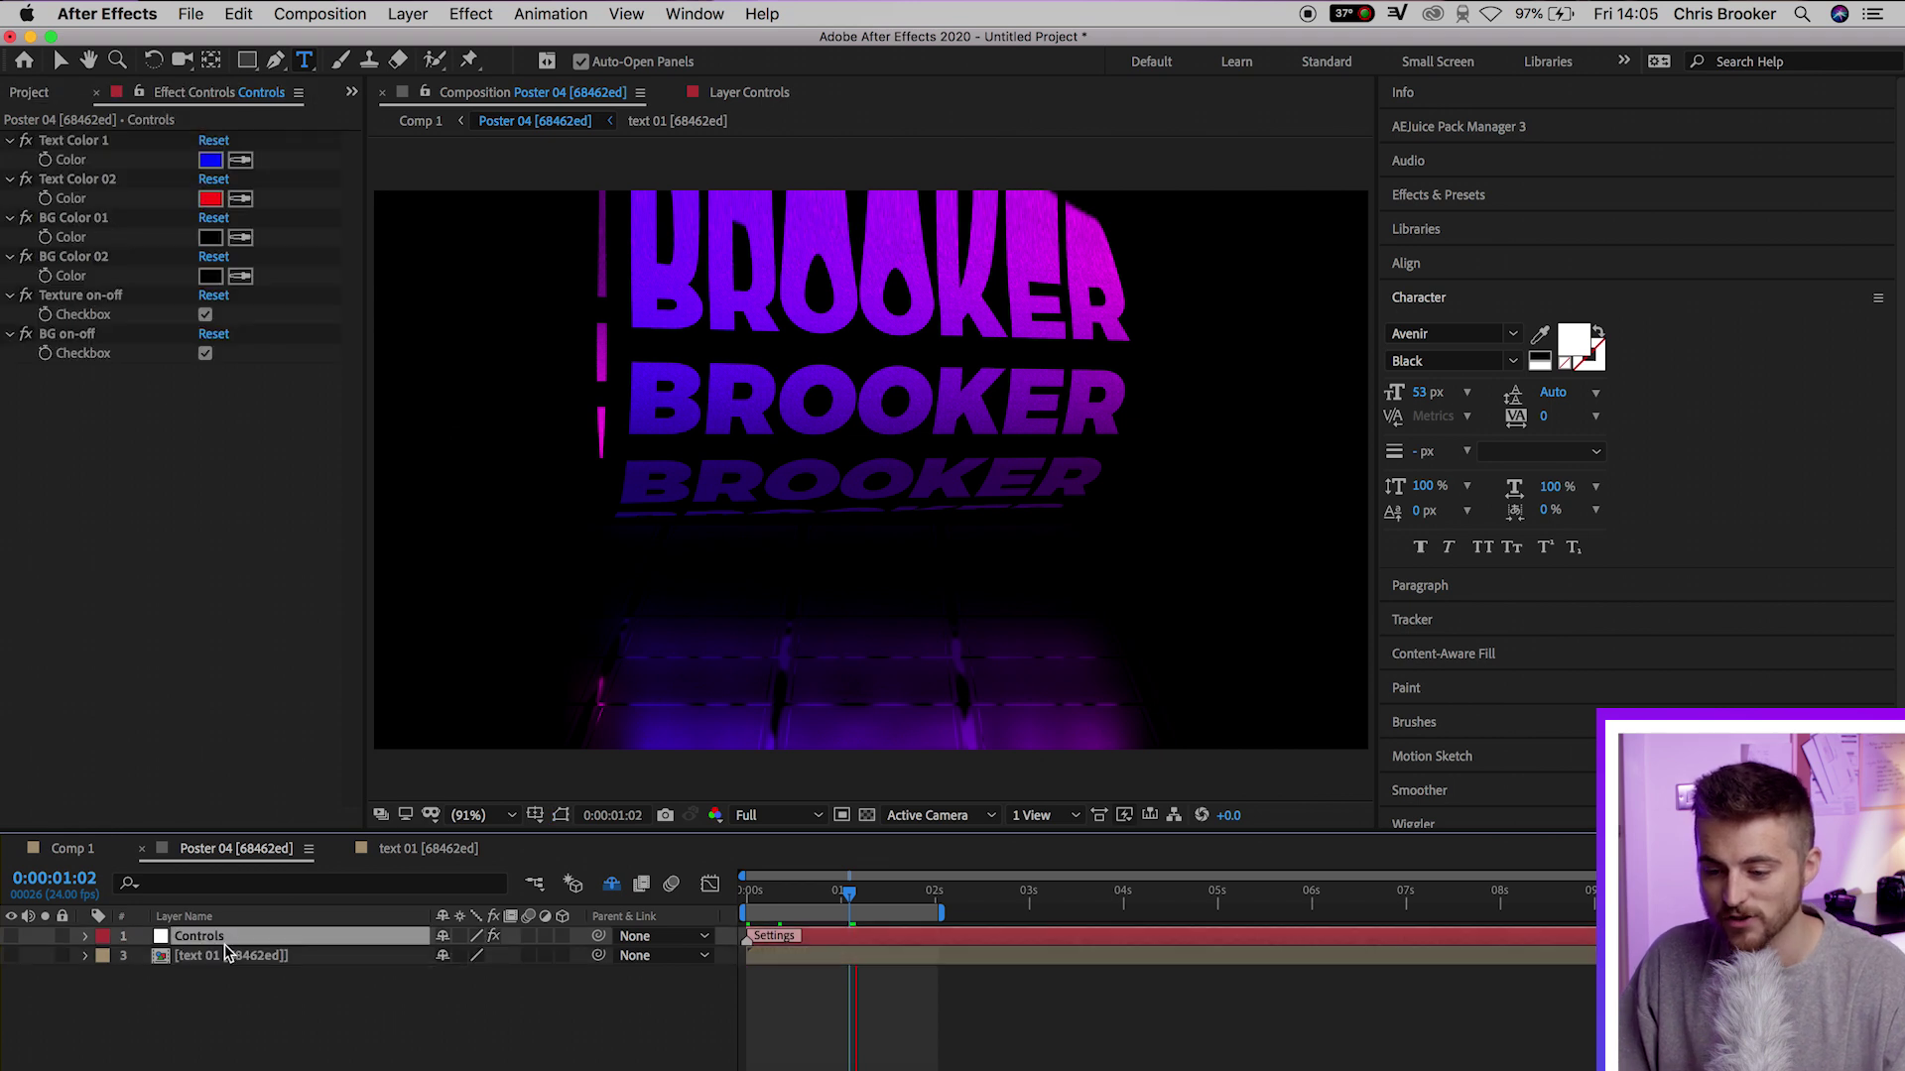
left_click(211, 169)
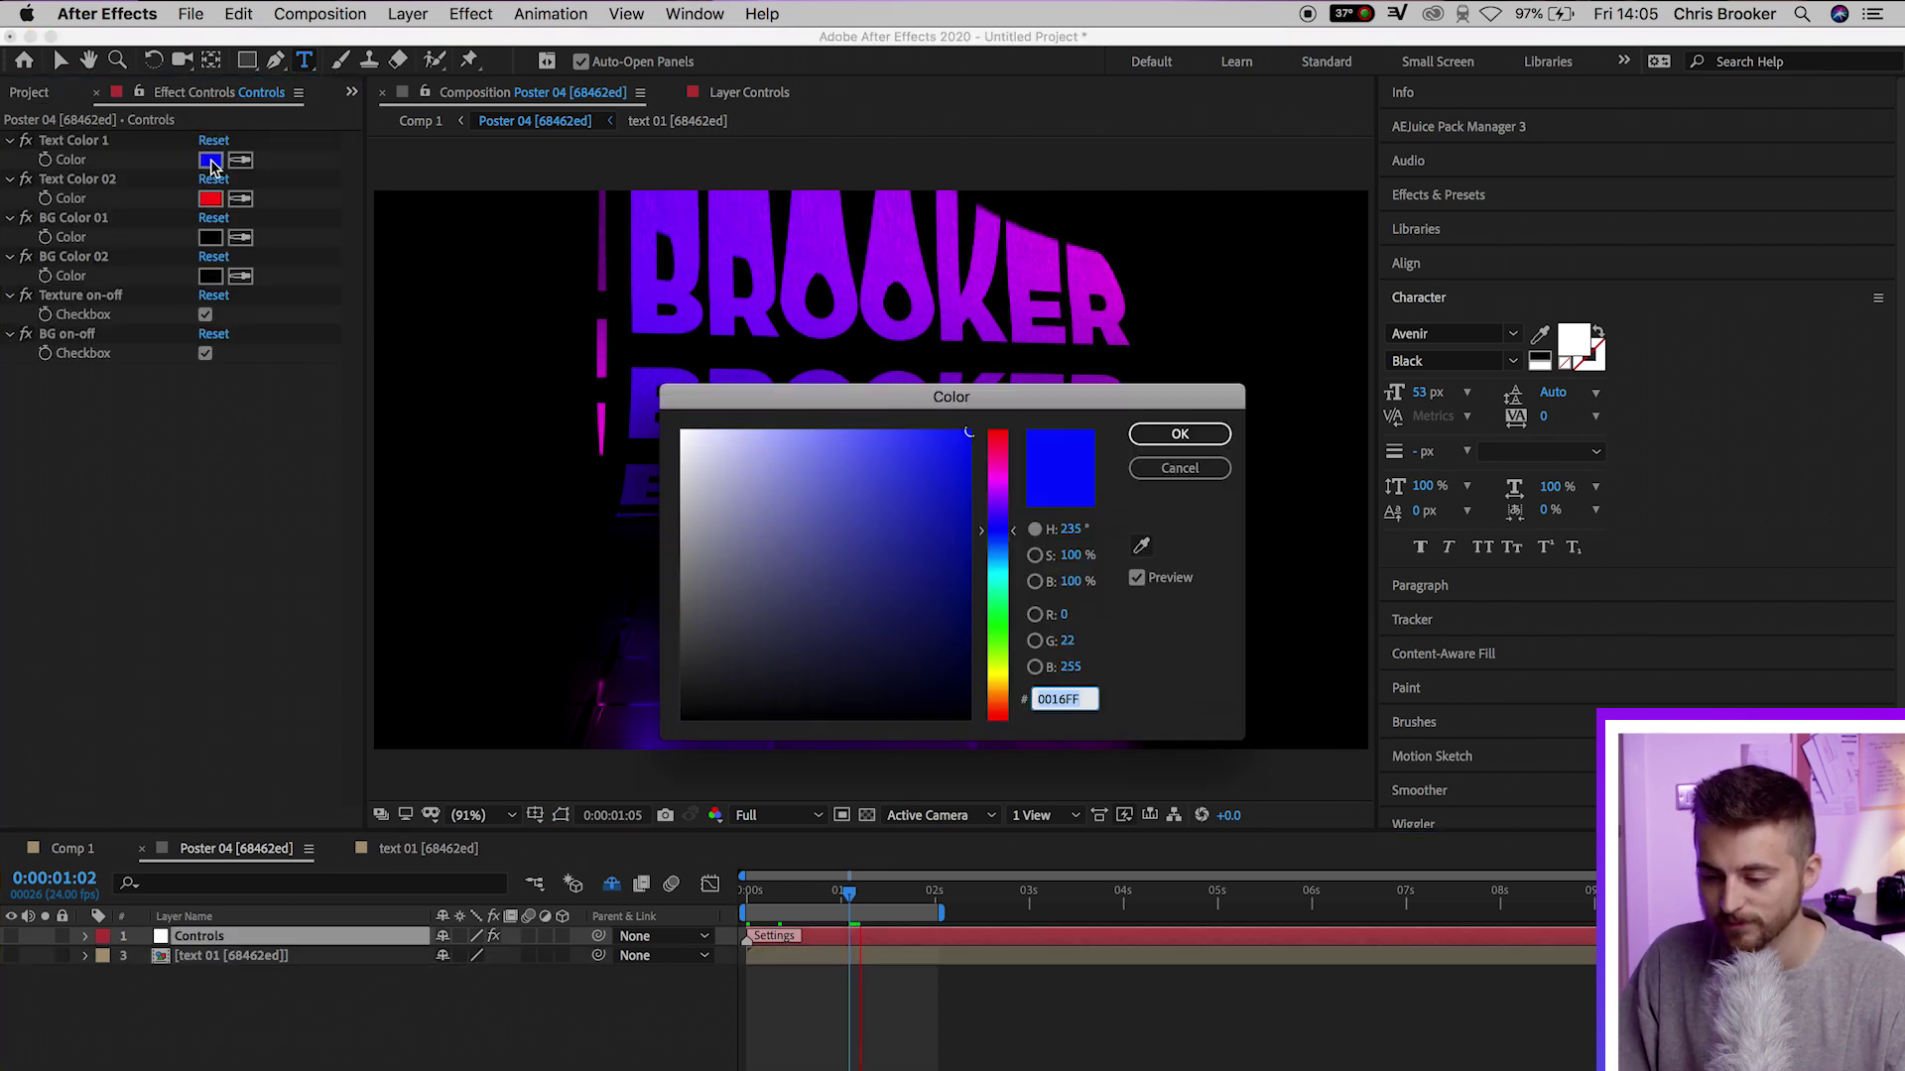
left_click_drag(1017, 459, 1002, 433)
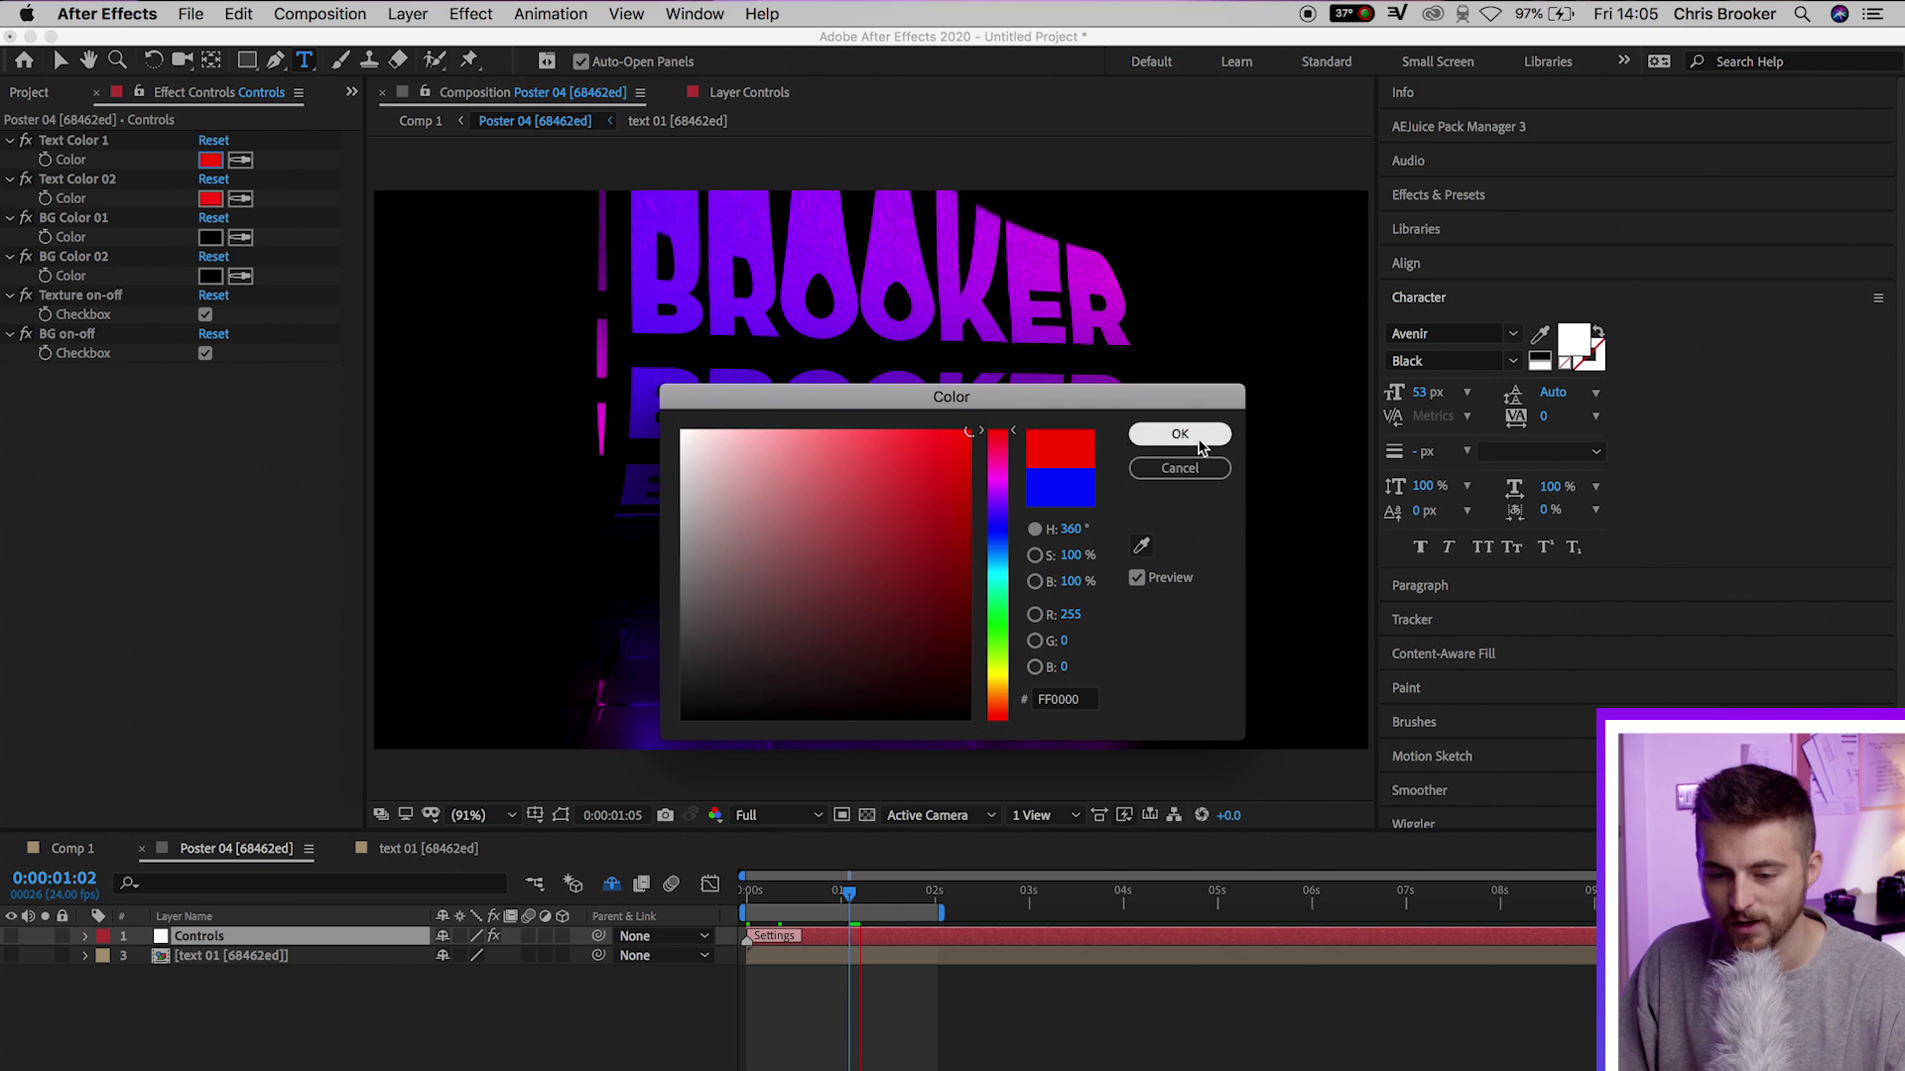
left_click(1180, 433)
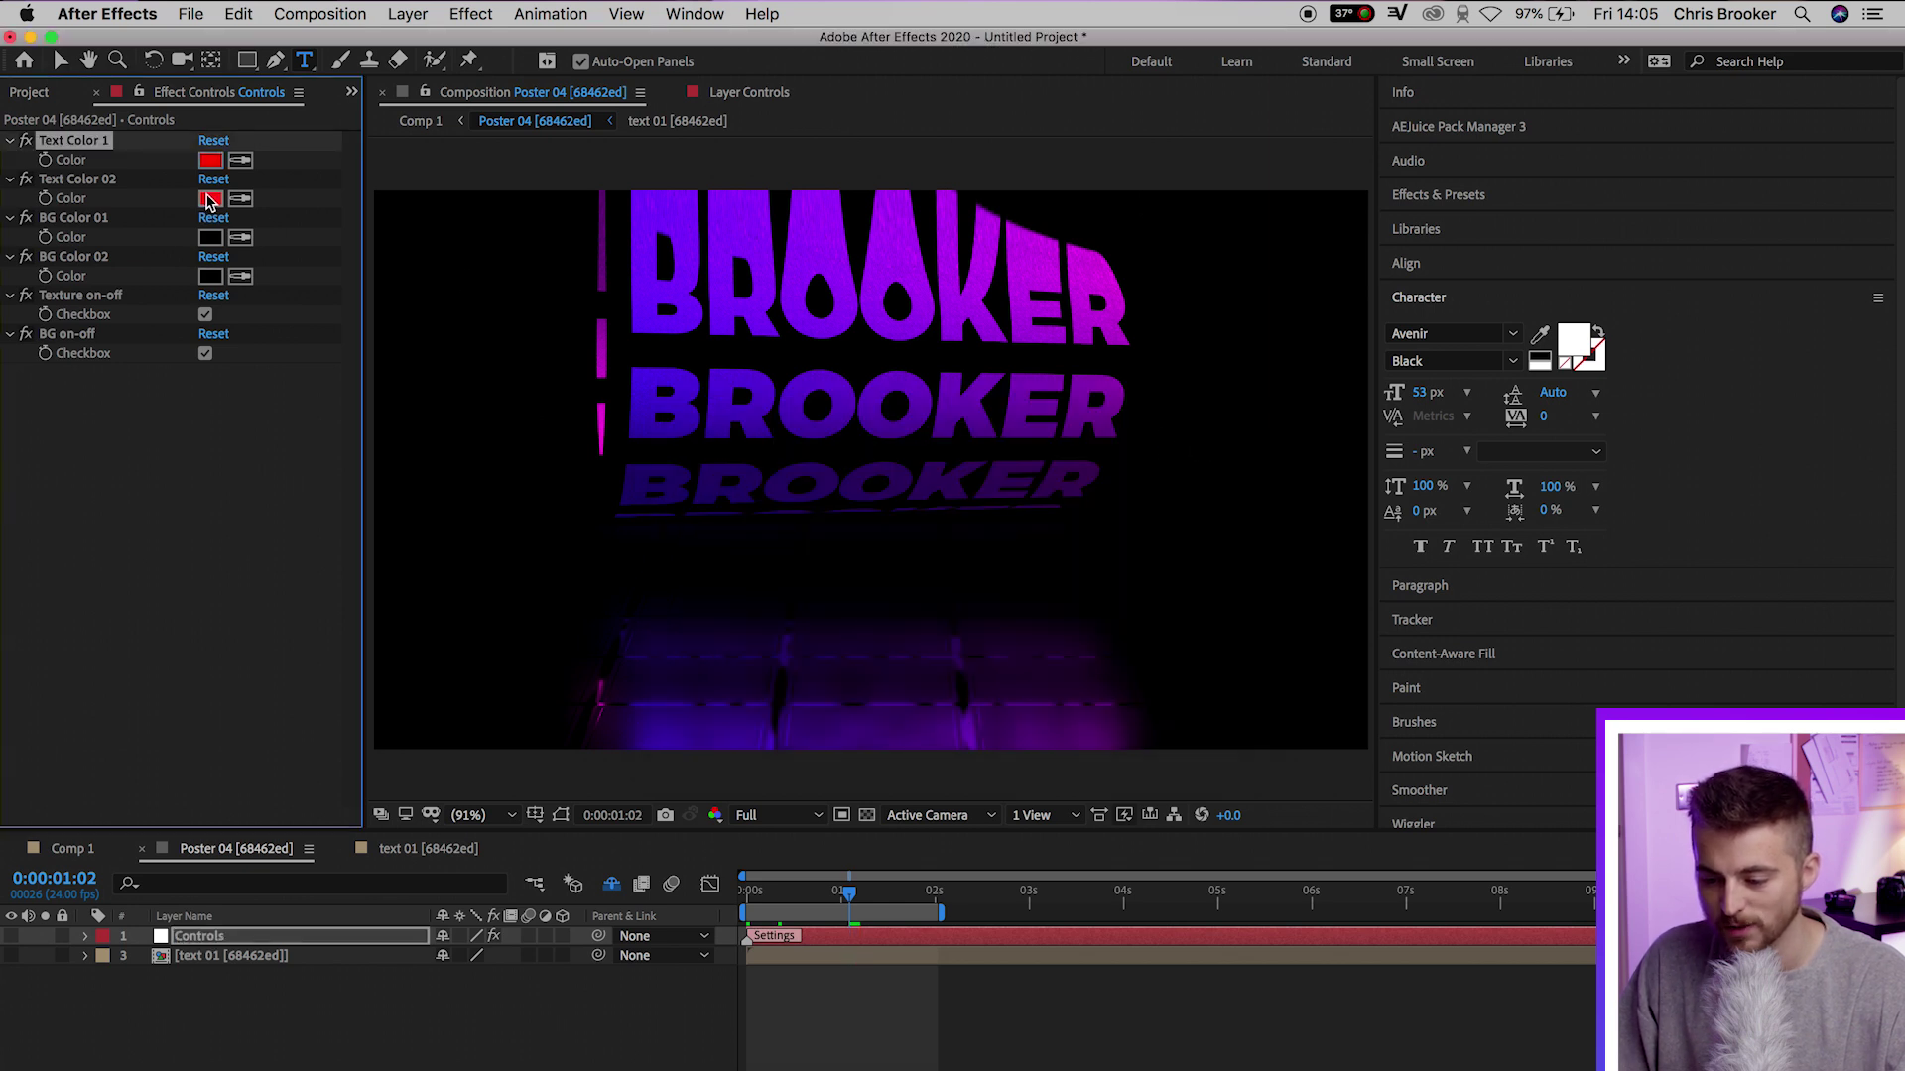
left_click(210, 198)
left_click_drag(997, 714, 997, 684)
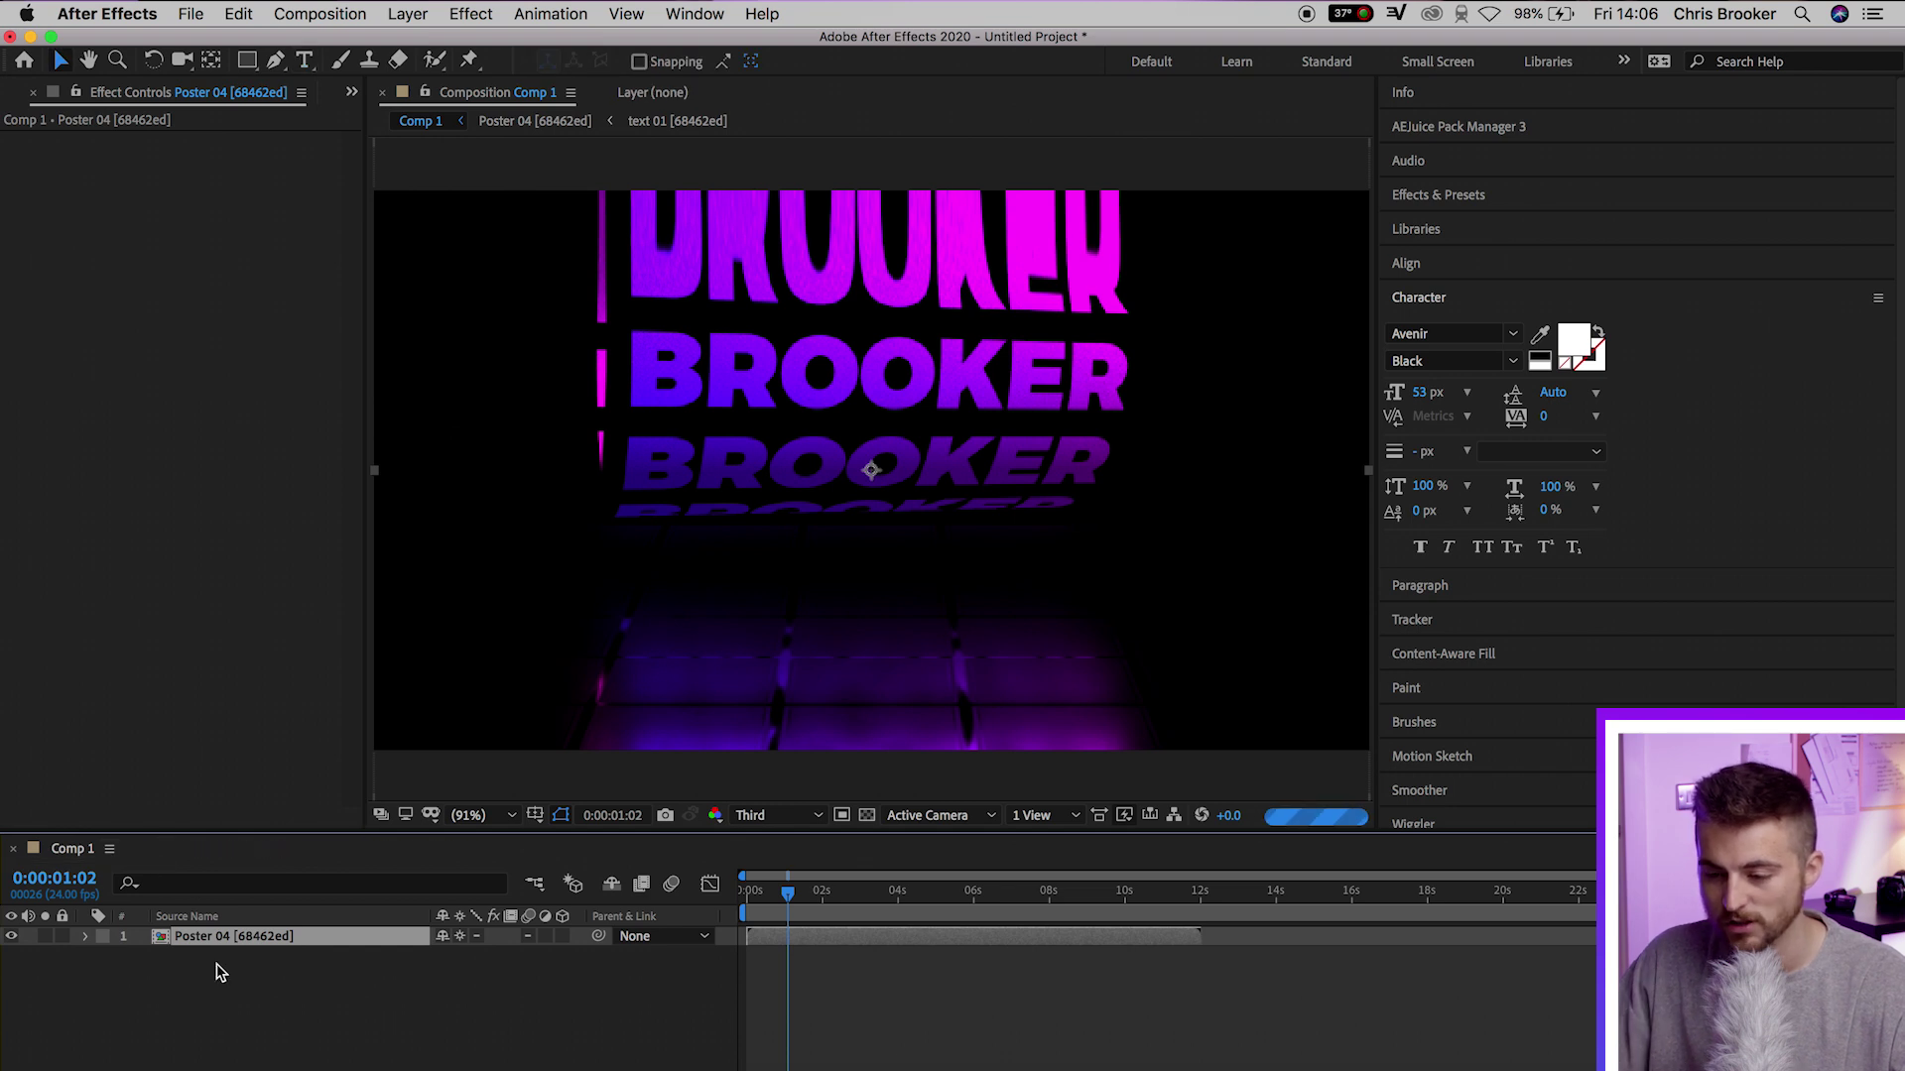
Delete Poster 04 from Comp 1 and open the Cyberpunk HUD pack's Text Animations folder.
left_click(263, 939)
key("Delete")
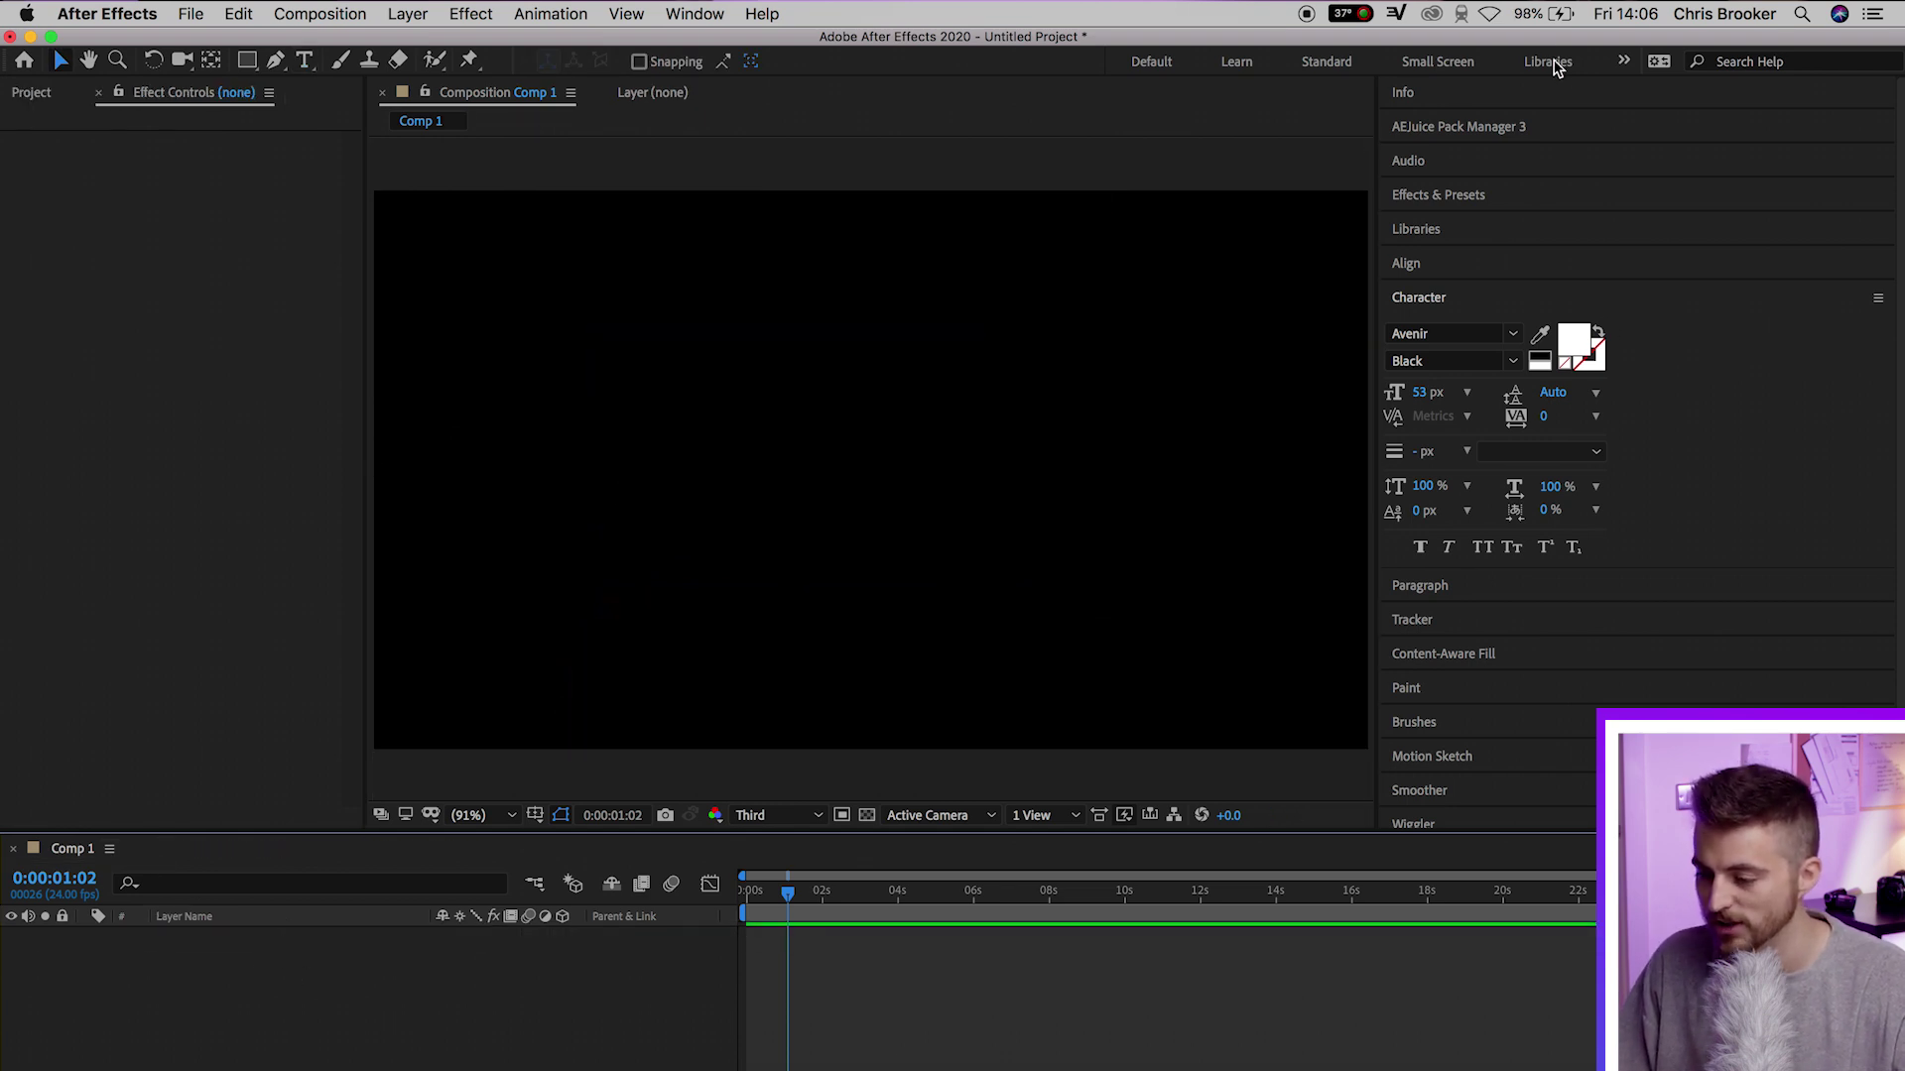
left_click(1468, 126)
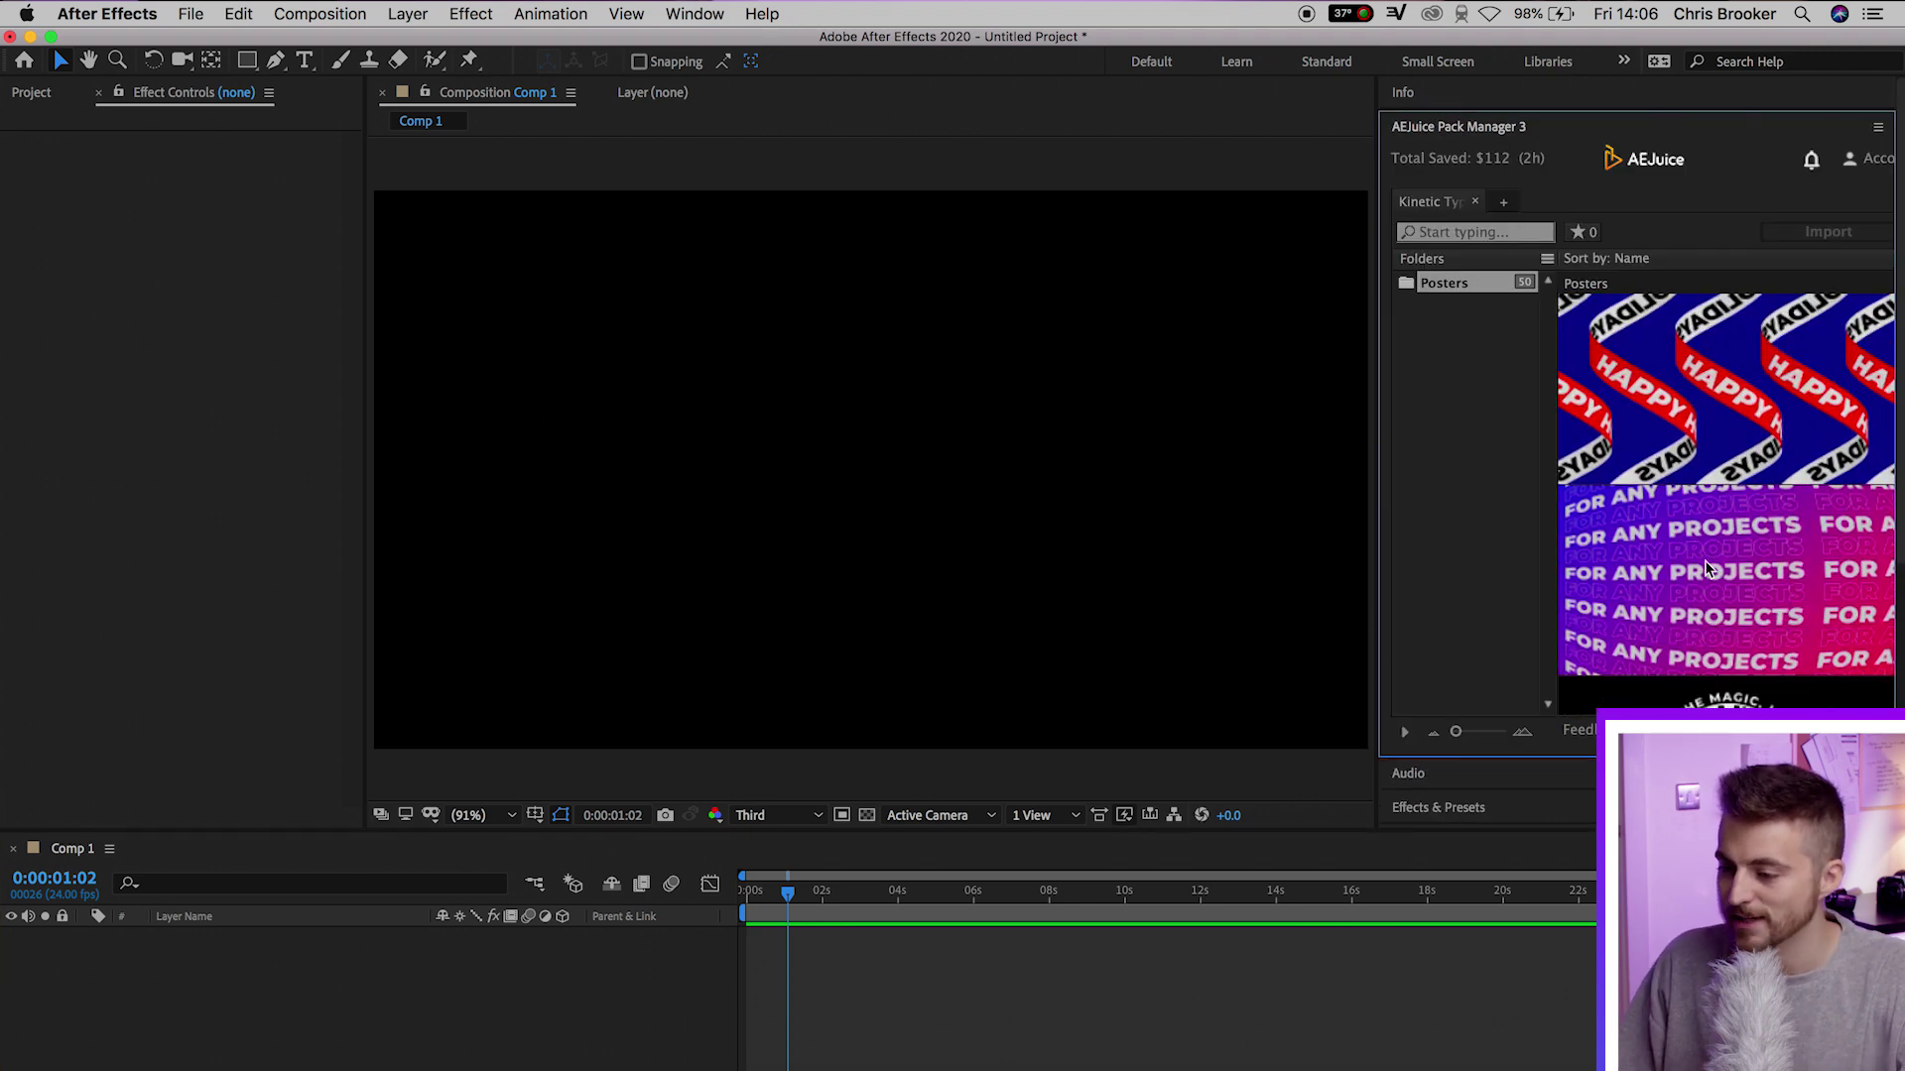
left_click(1506, 204)
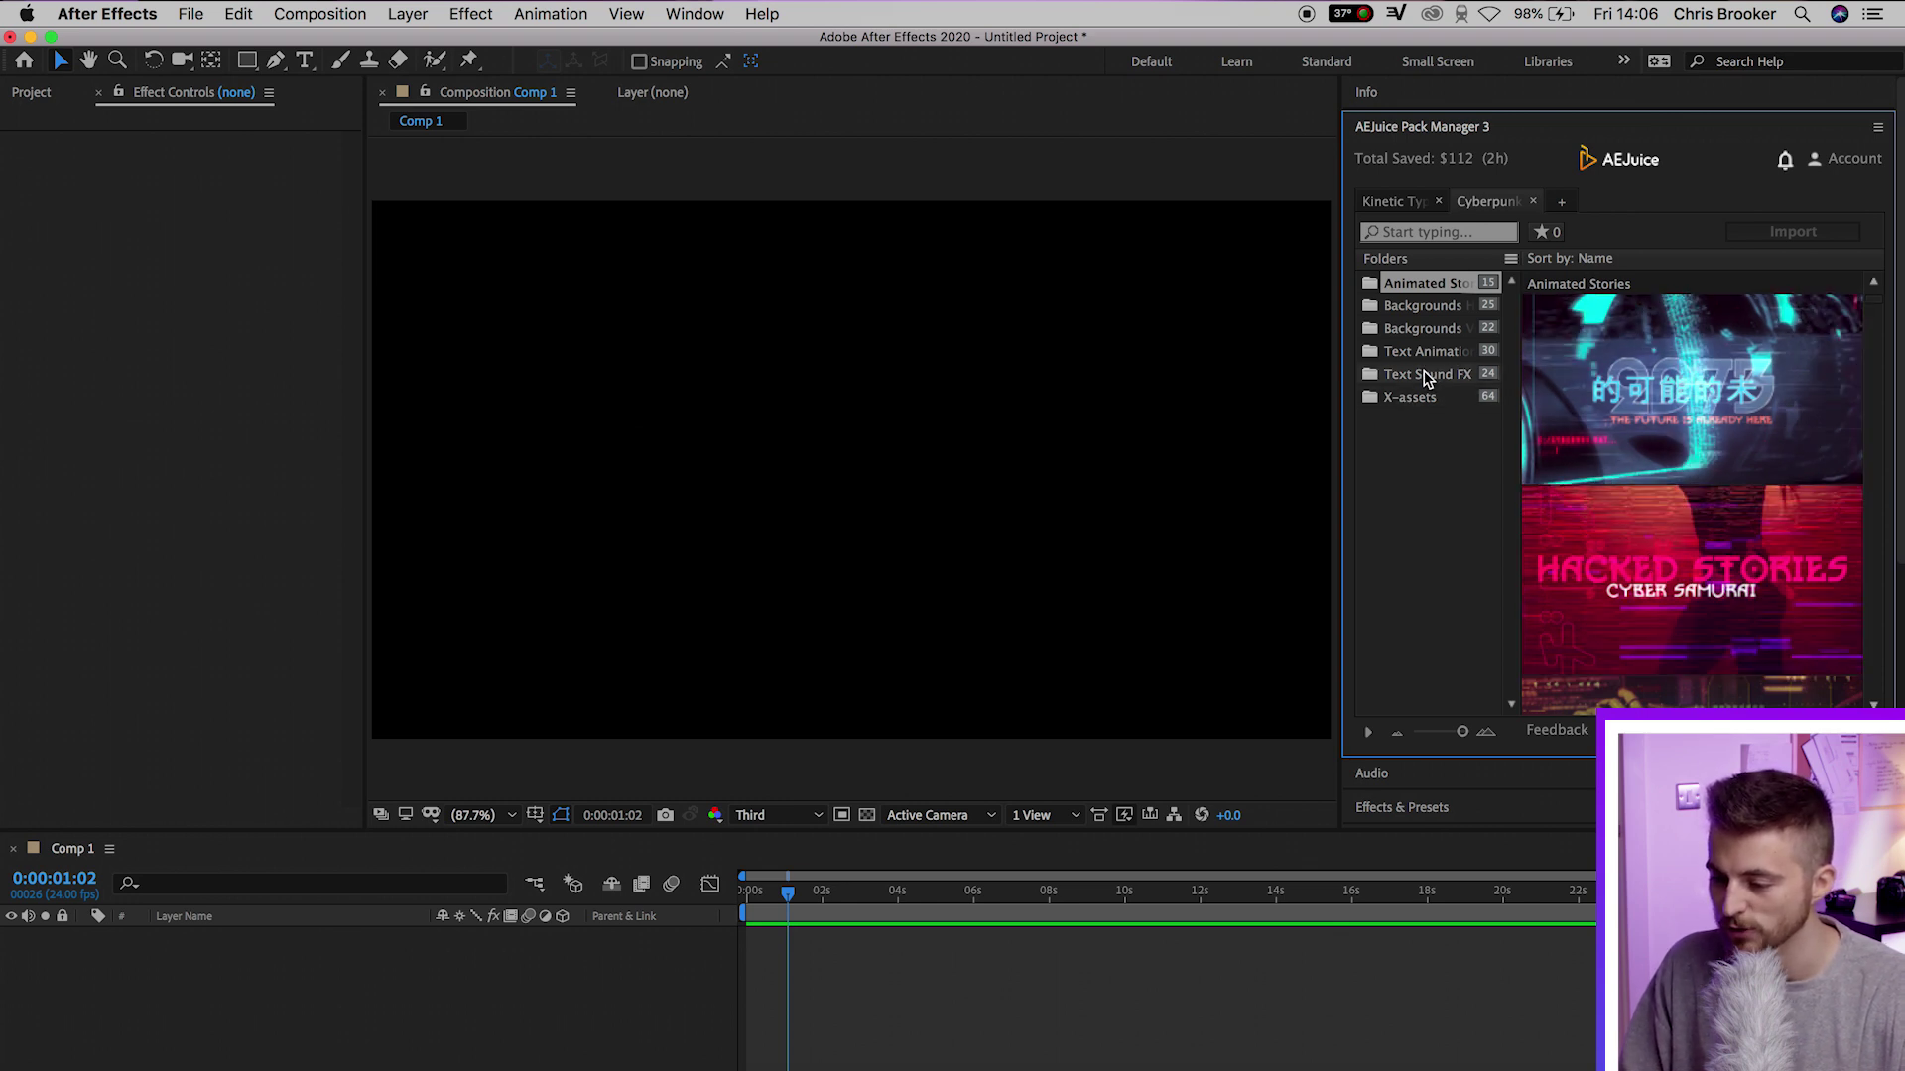
left_click(1426, 377)
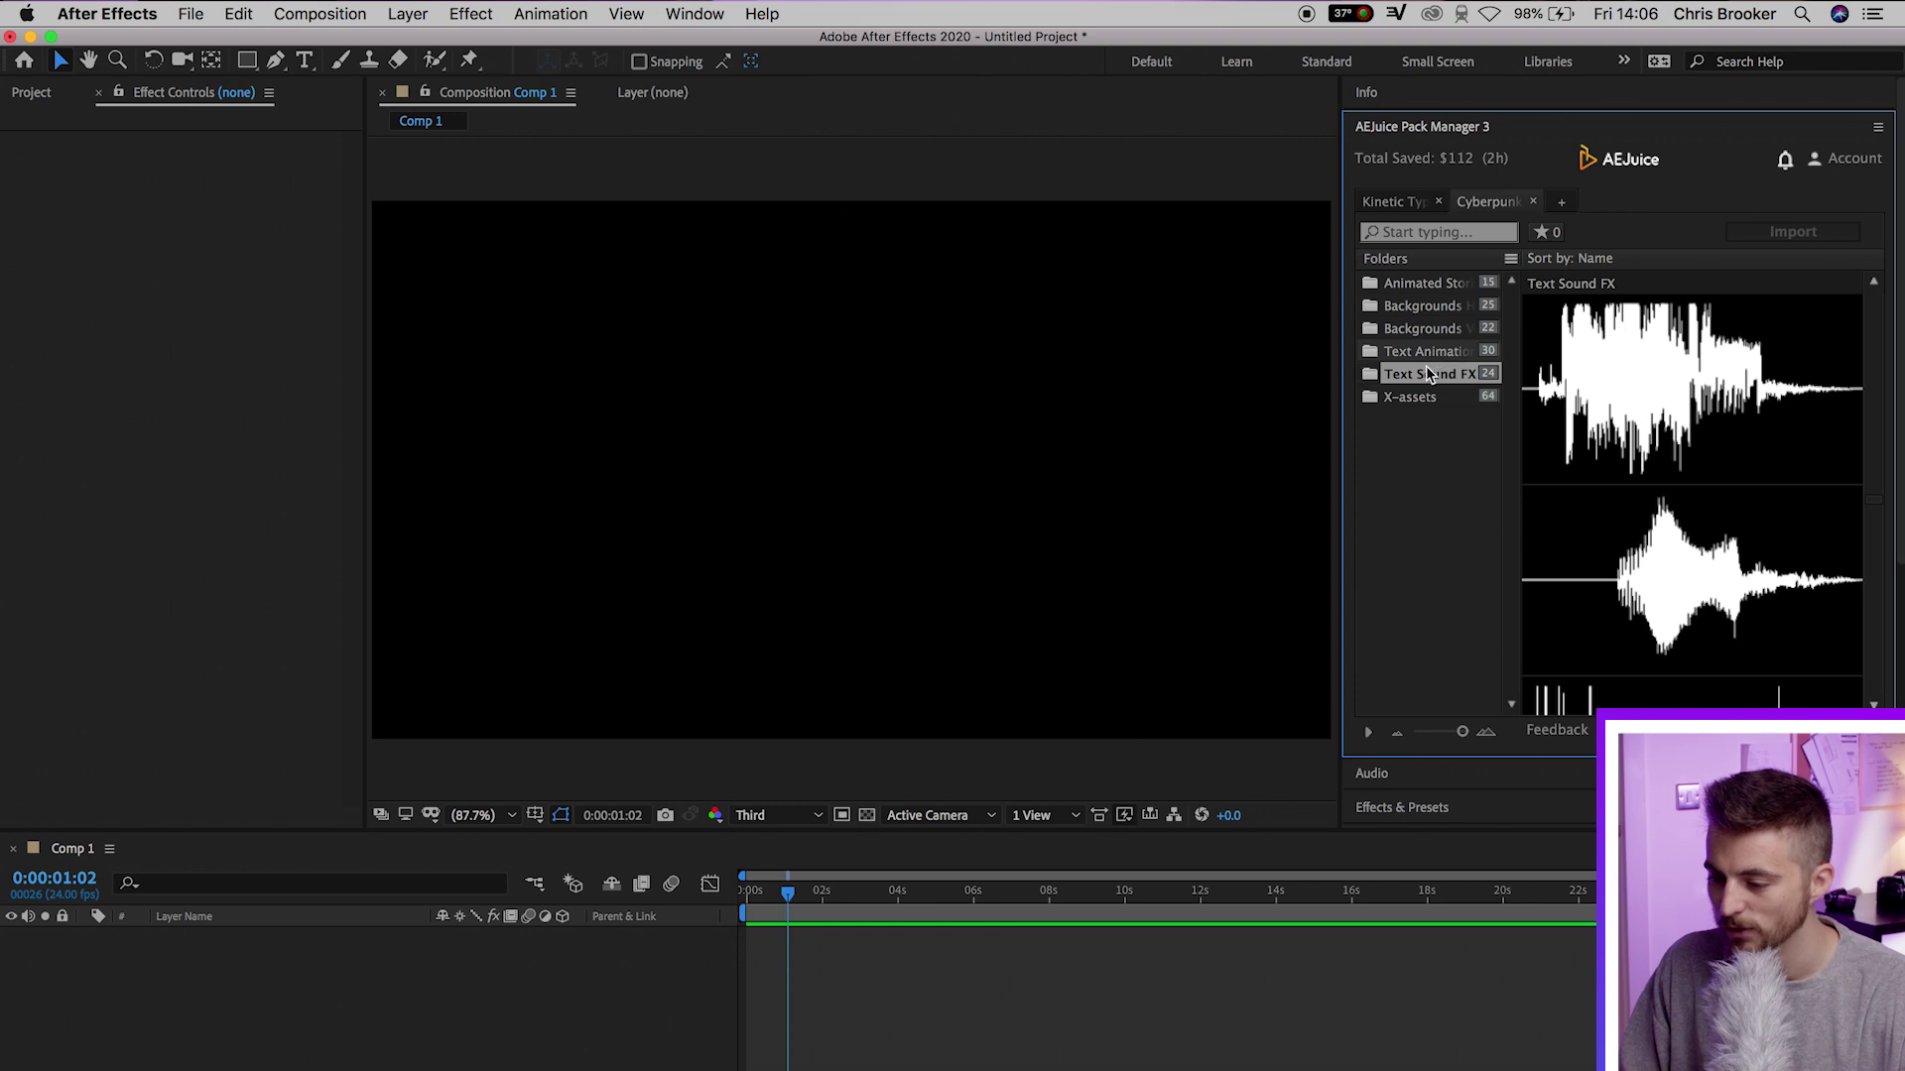
left_click(1432, 355)
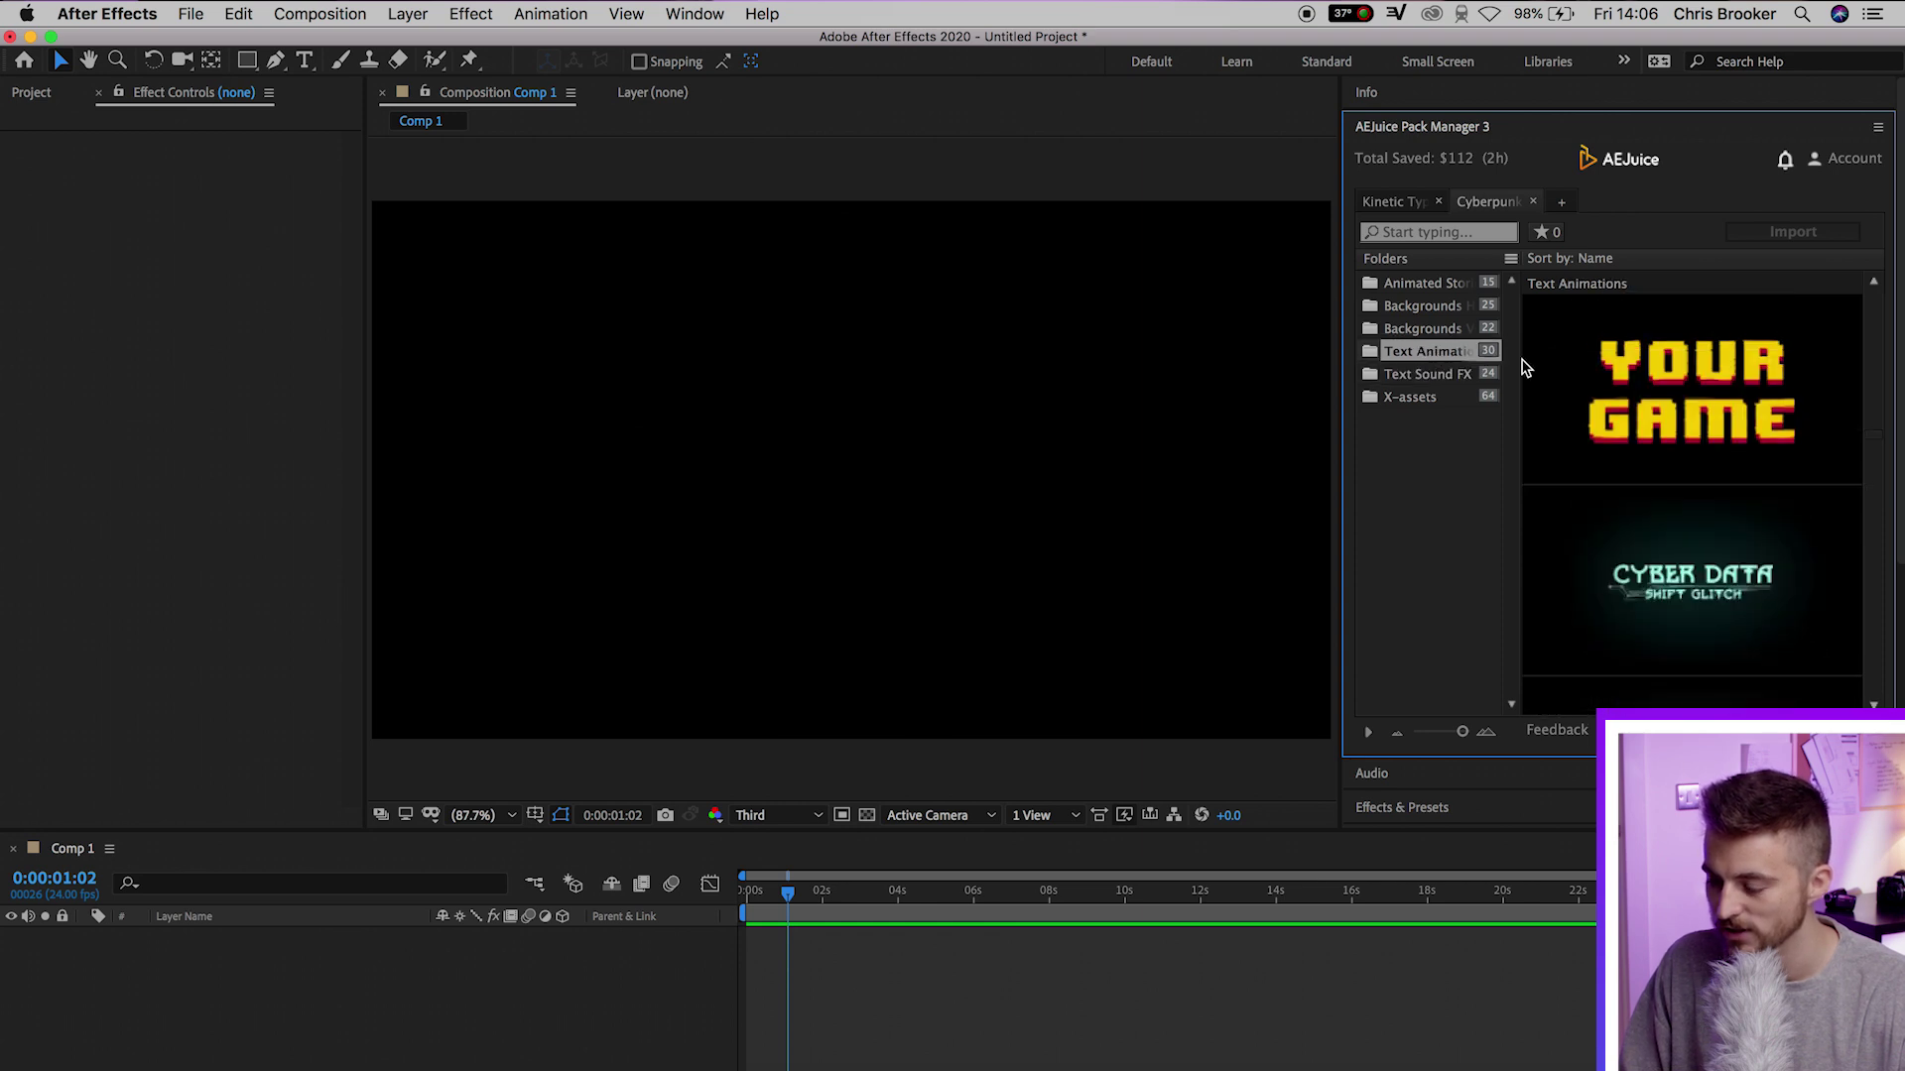
Add the CYBER DATA glitch title and open its Text 2 precomp to preview the title.
left_click(1686, 593)
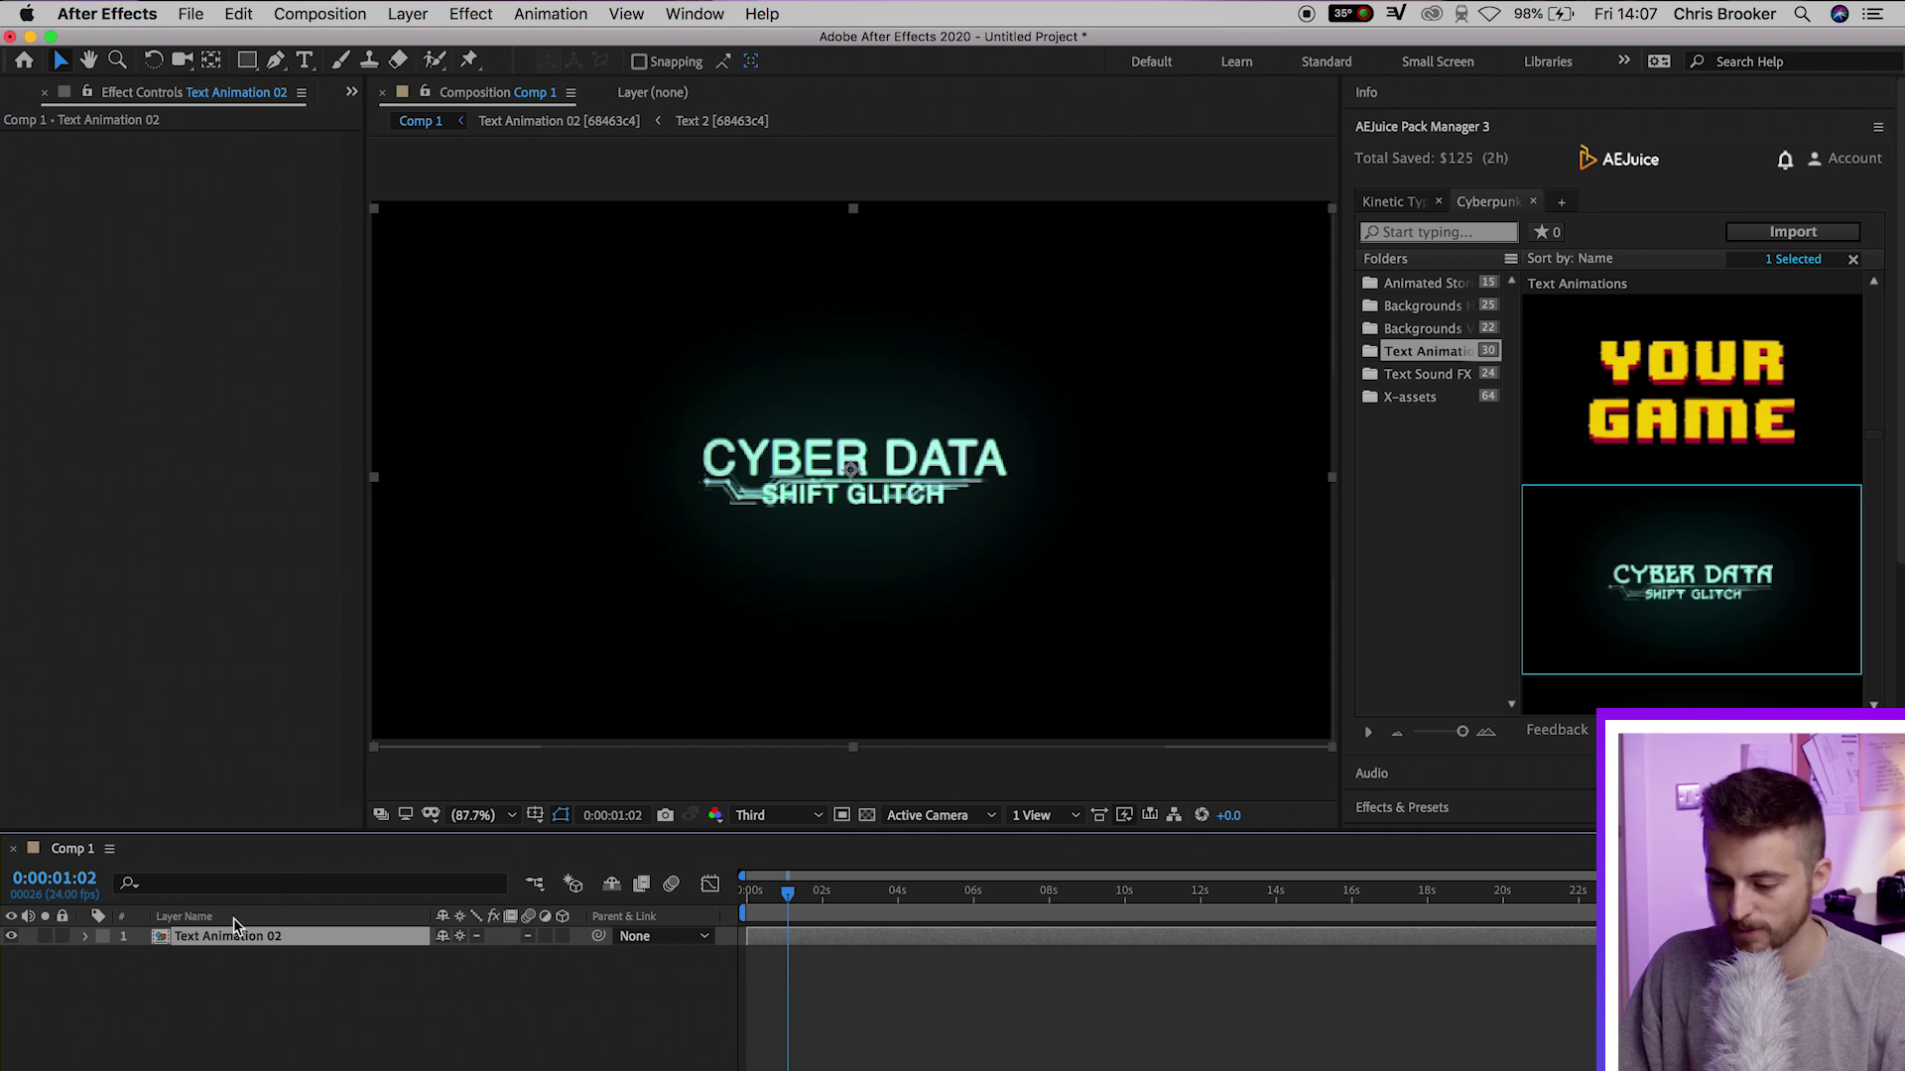
double_click(206, 937)
left_click(242, 958)
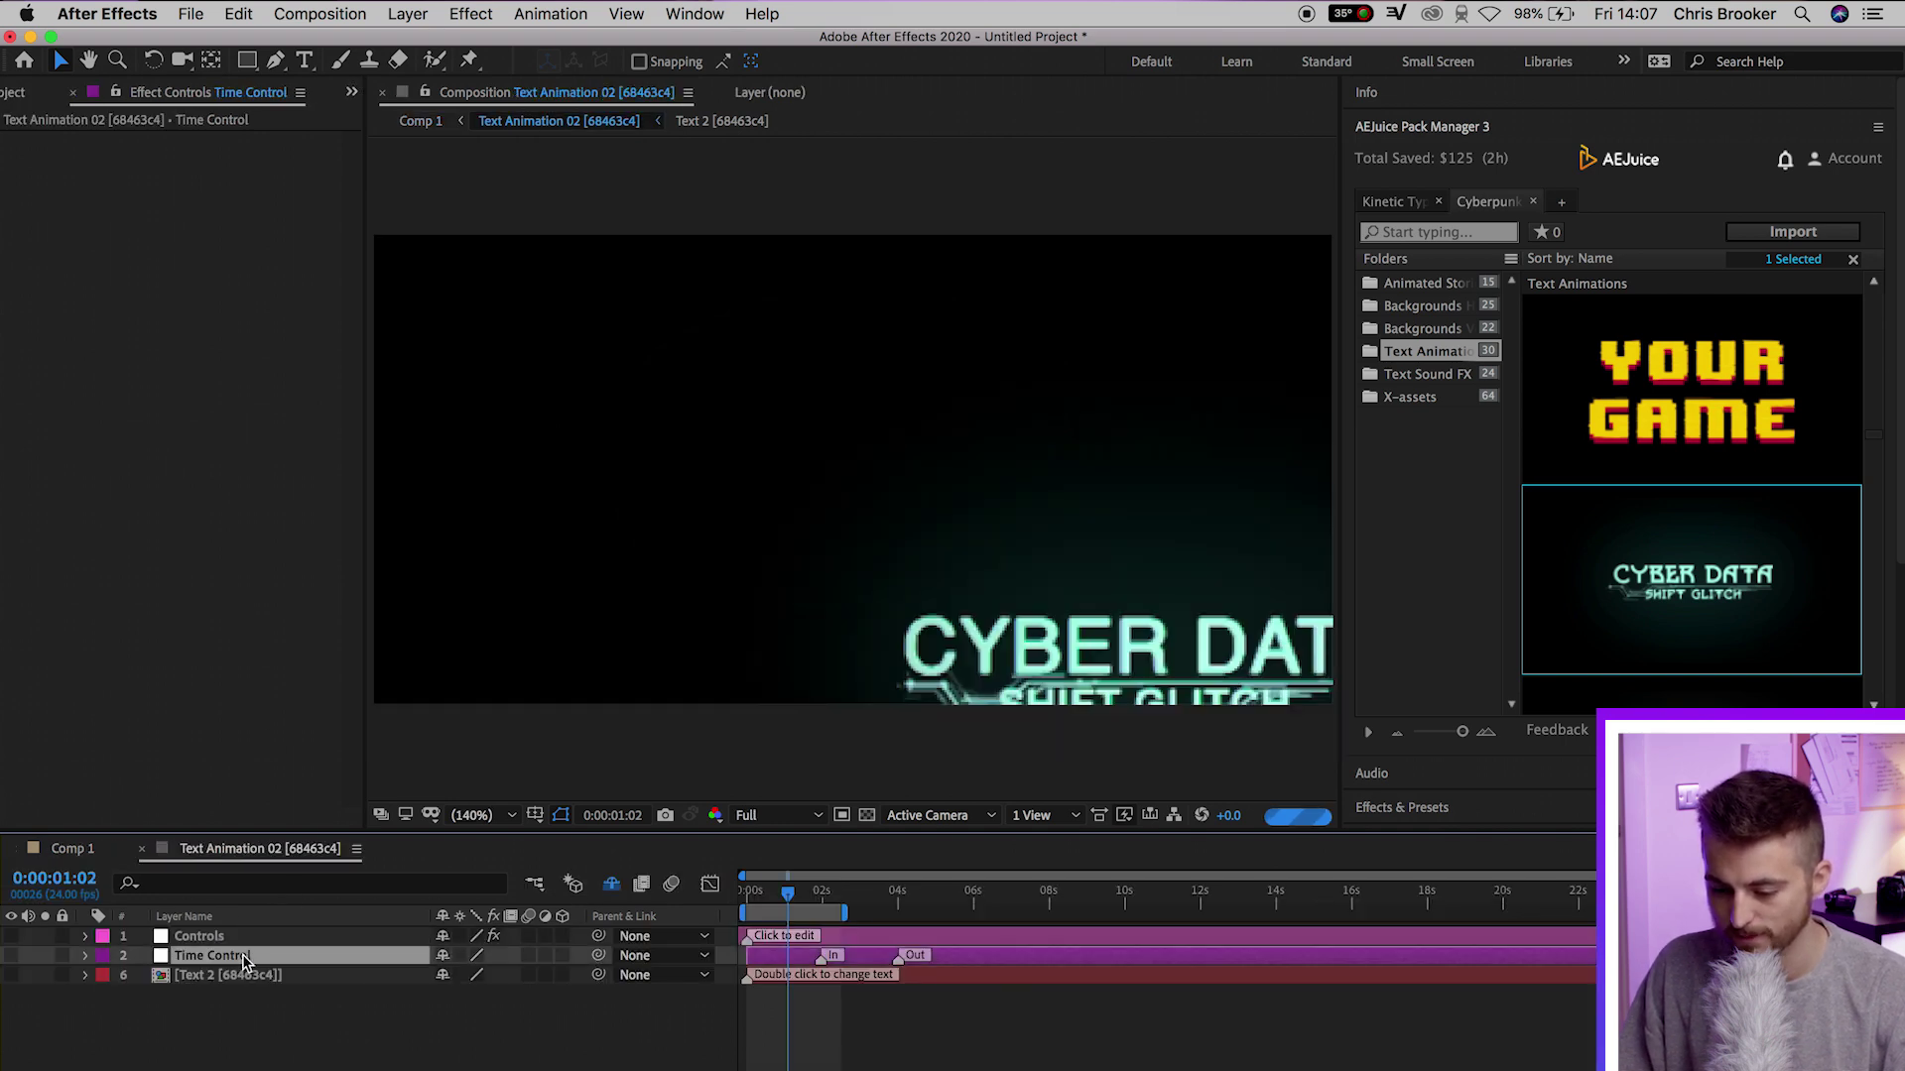
left_click_drag(831, 905, 898, 905)
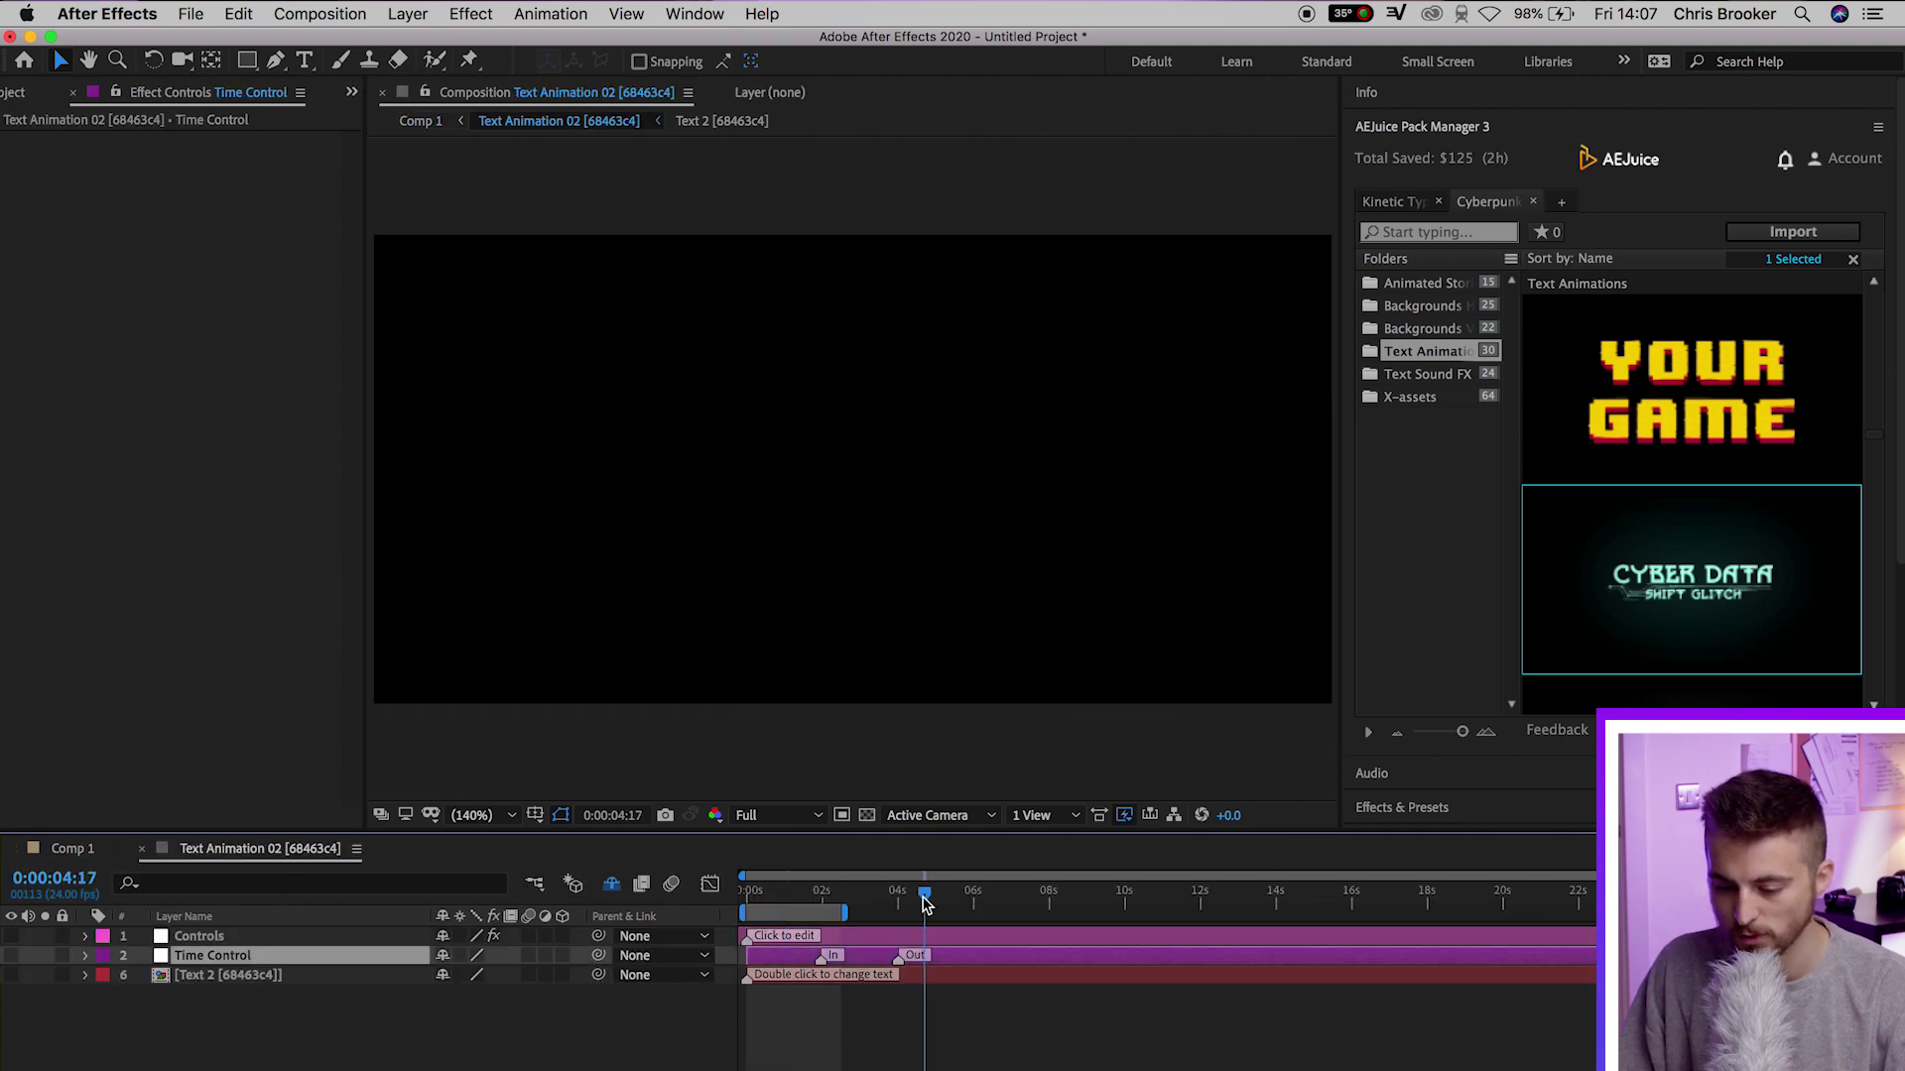
double_click(871, 980)
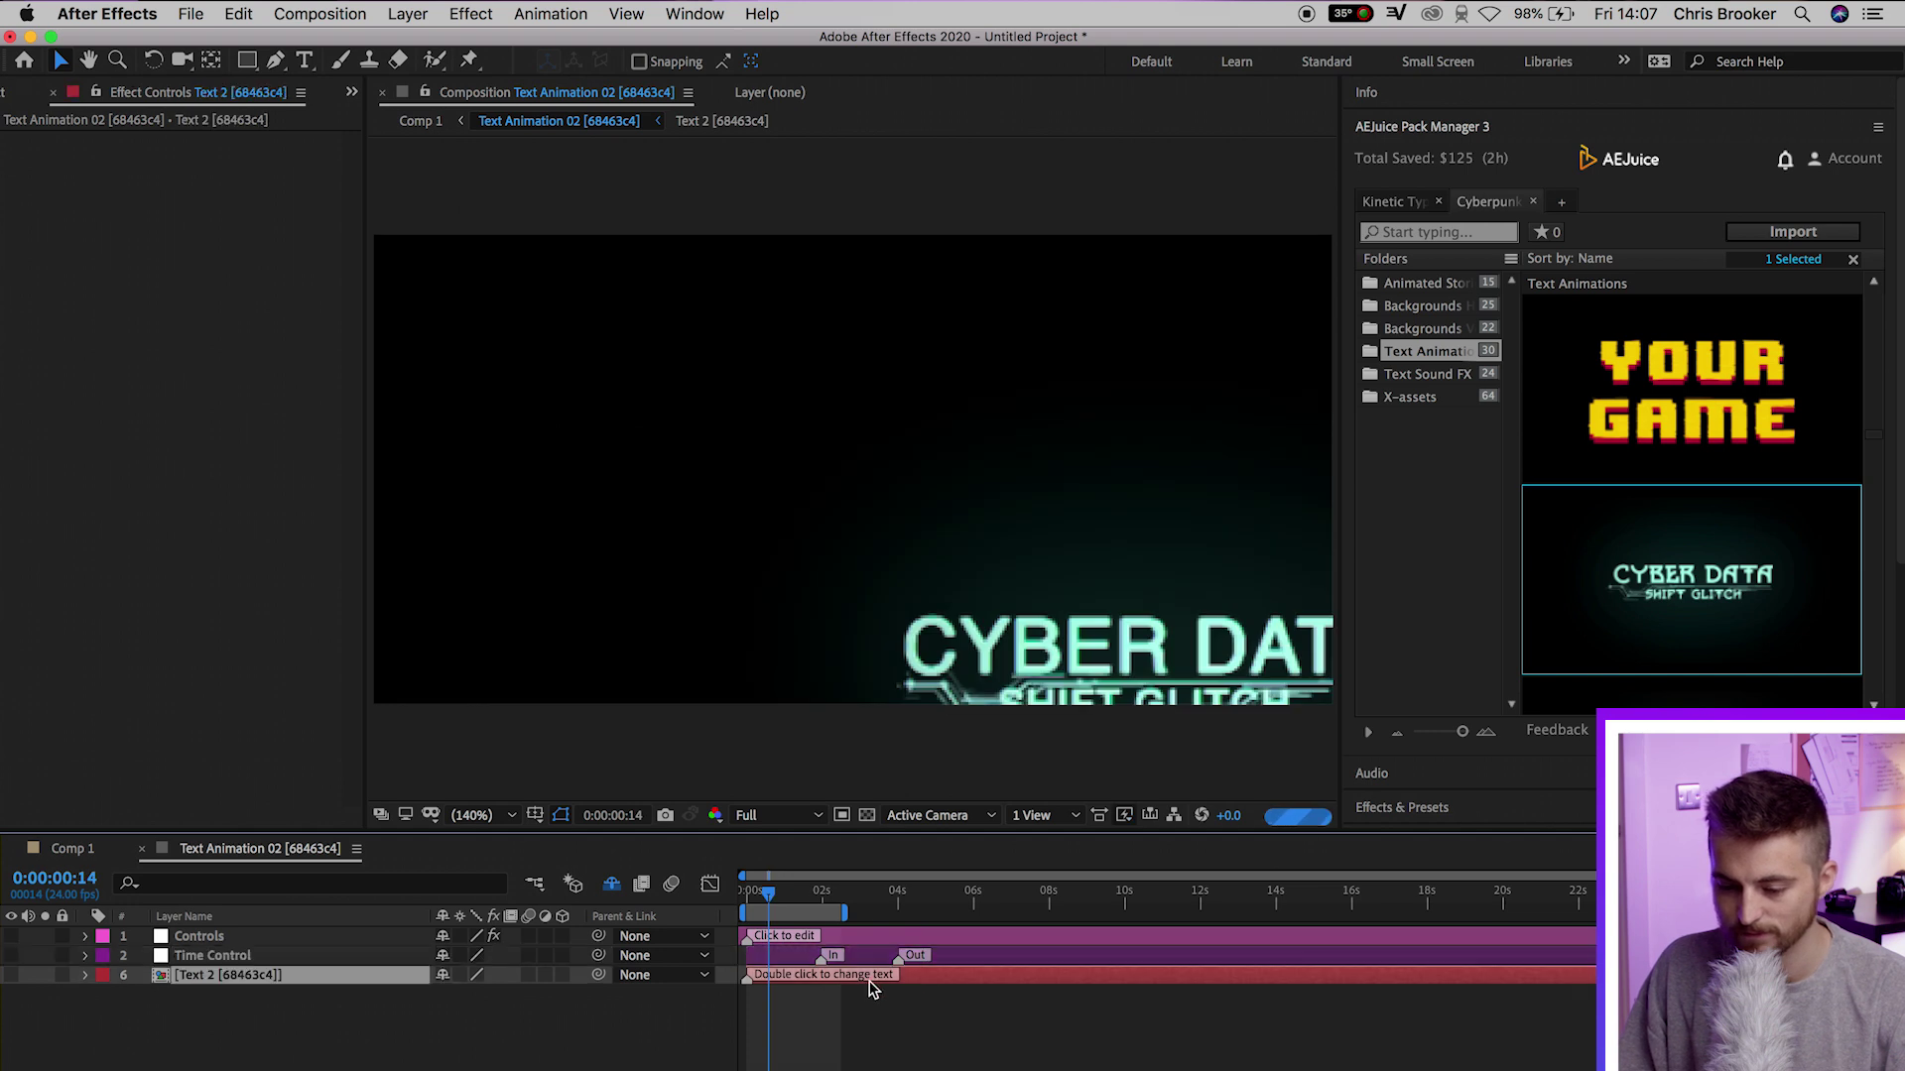
left_click(794, 496)
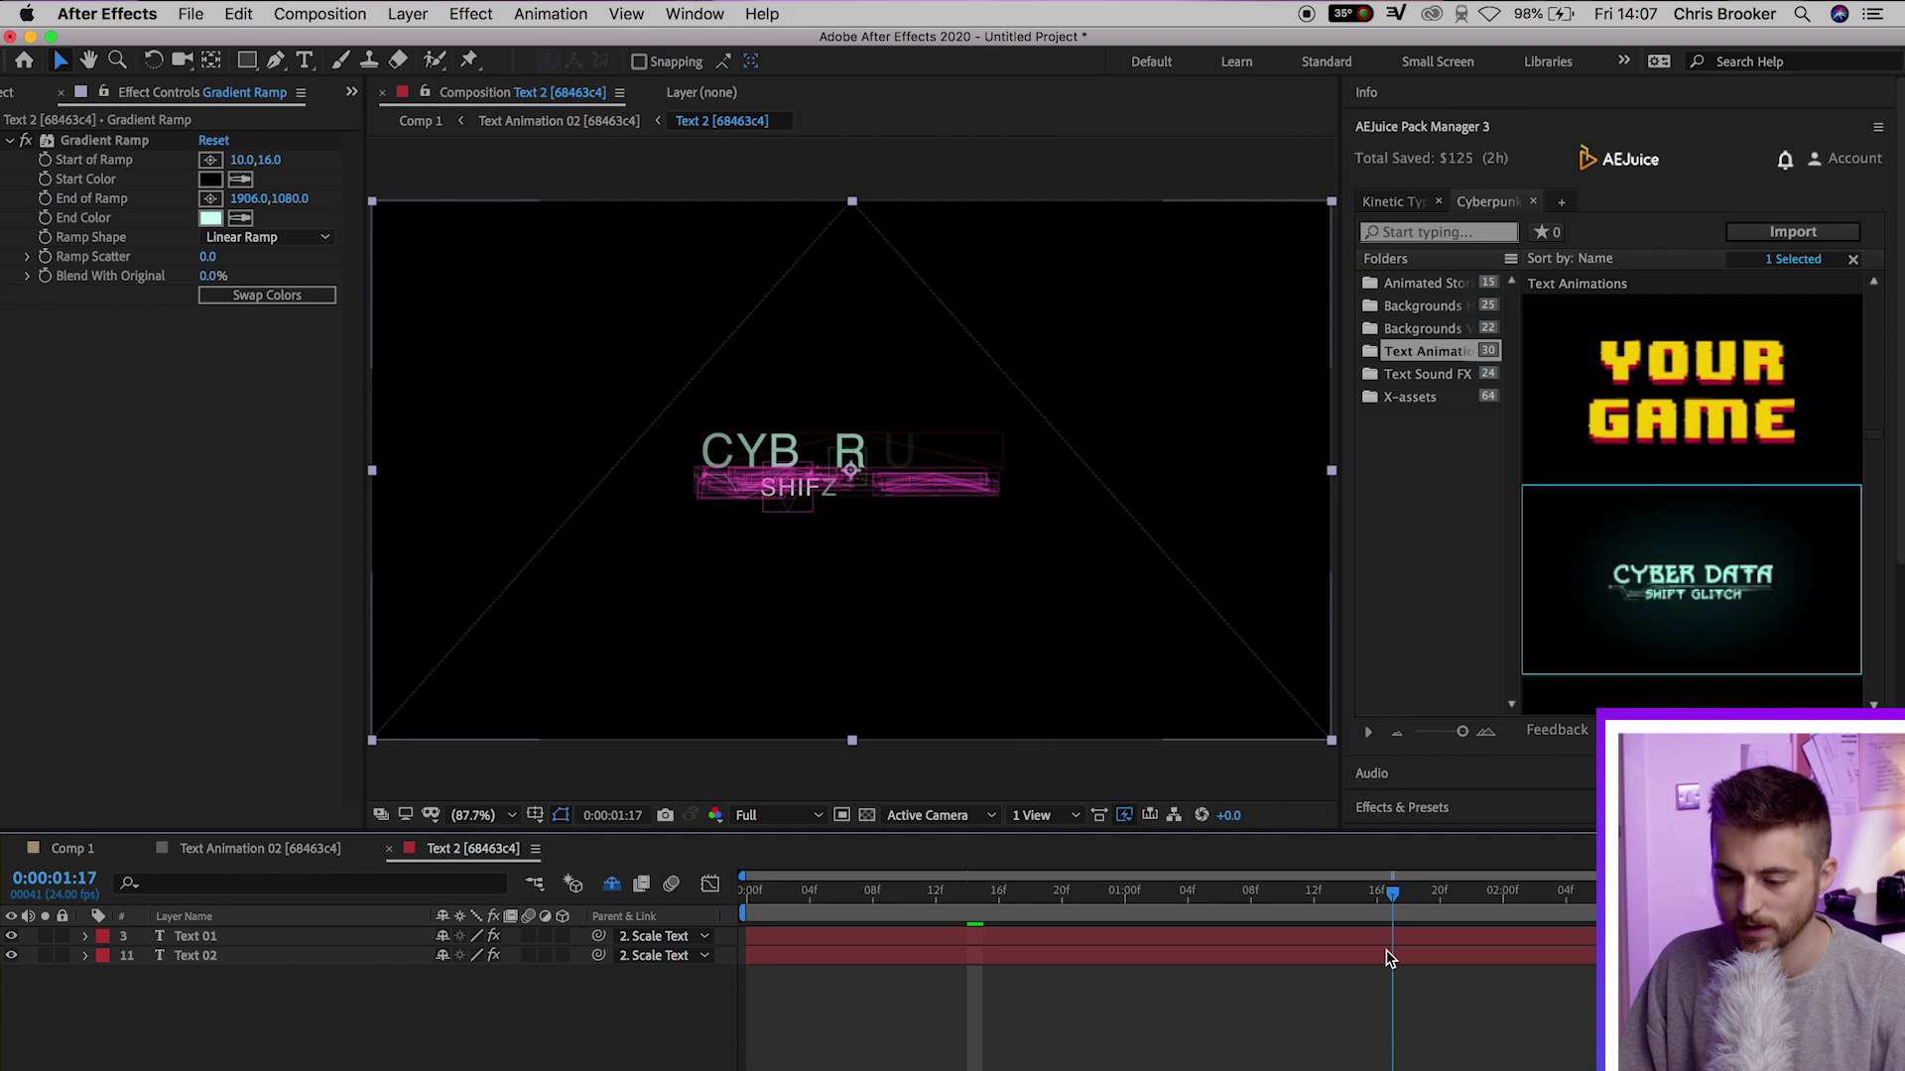
key("space")
Retype the CYBER DATA line as BROOKER and the SHIFT GLITCH subtitle as FILMS.
double_click(212, 937)
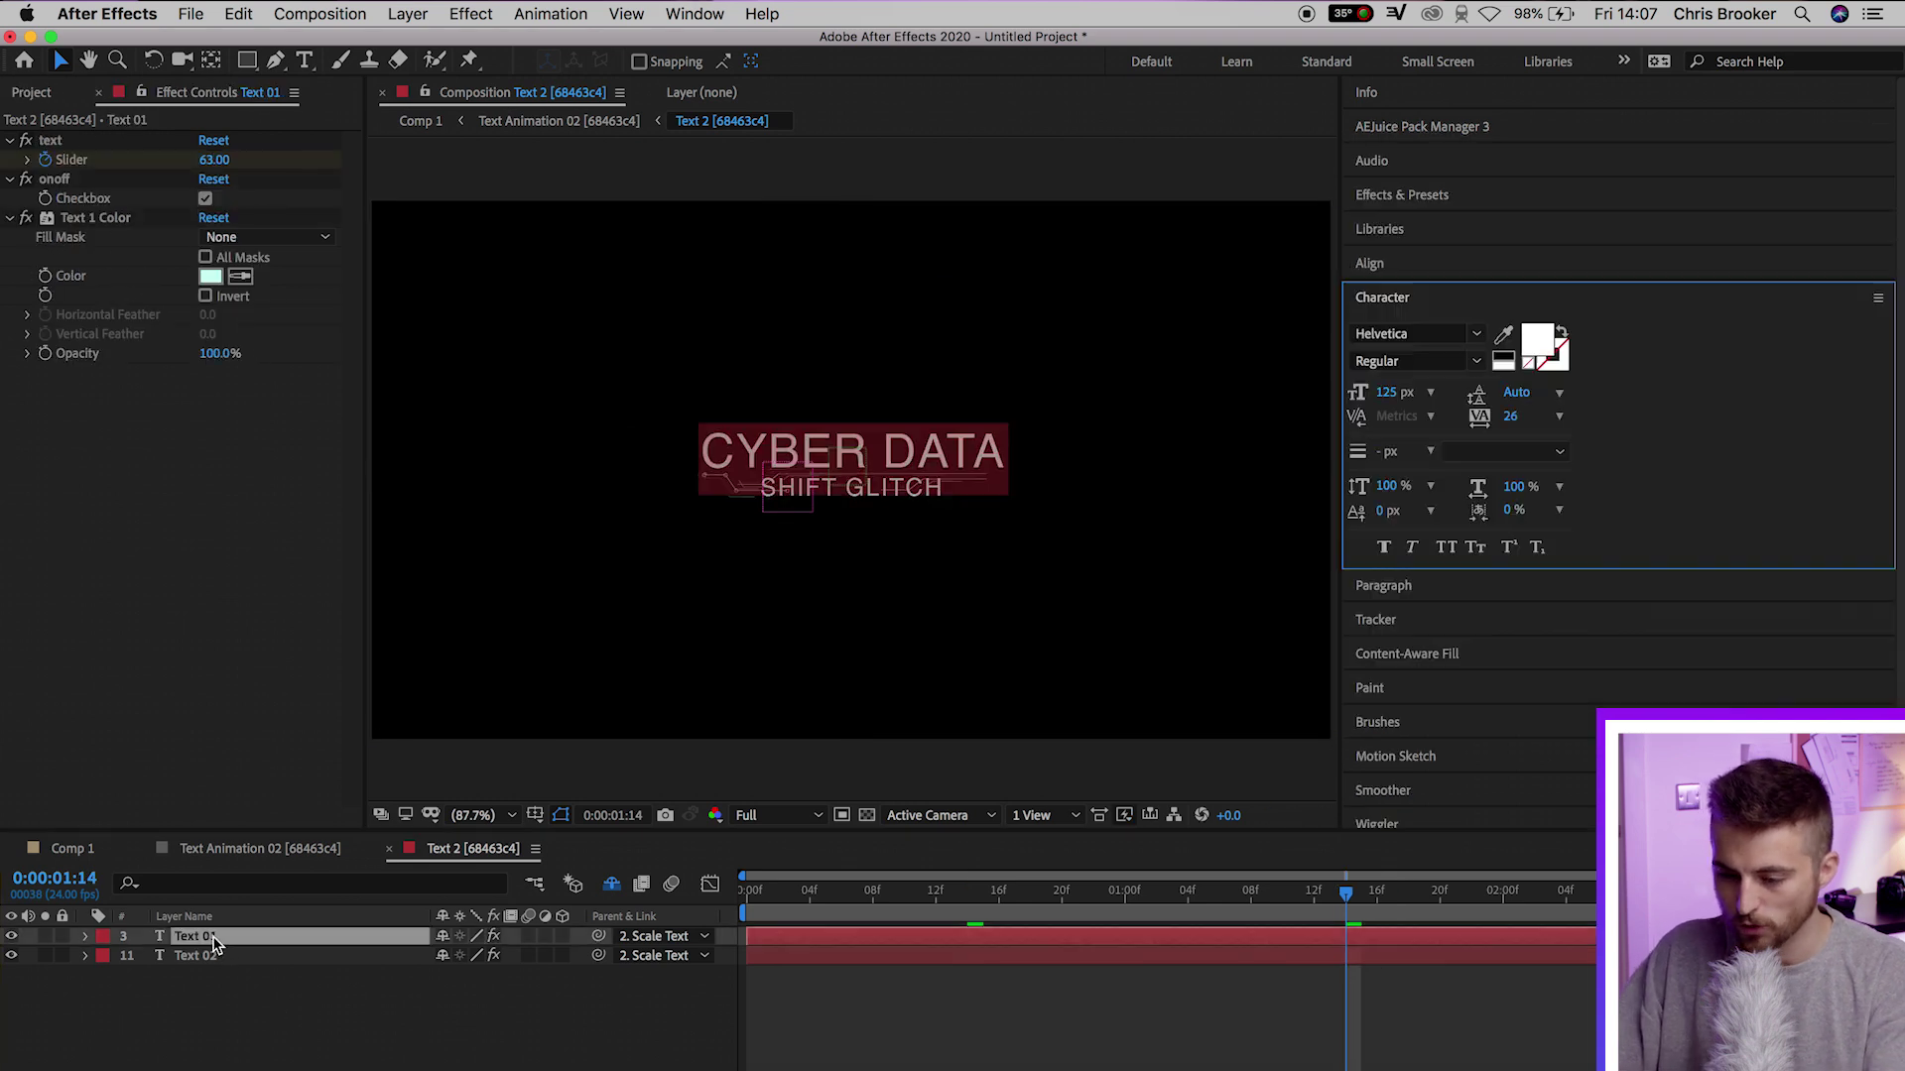
type("BROOKER")
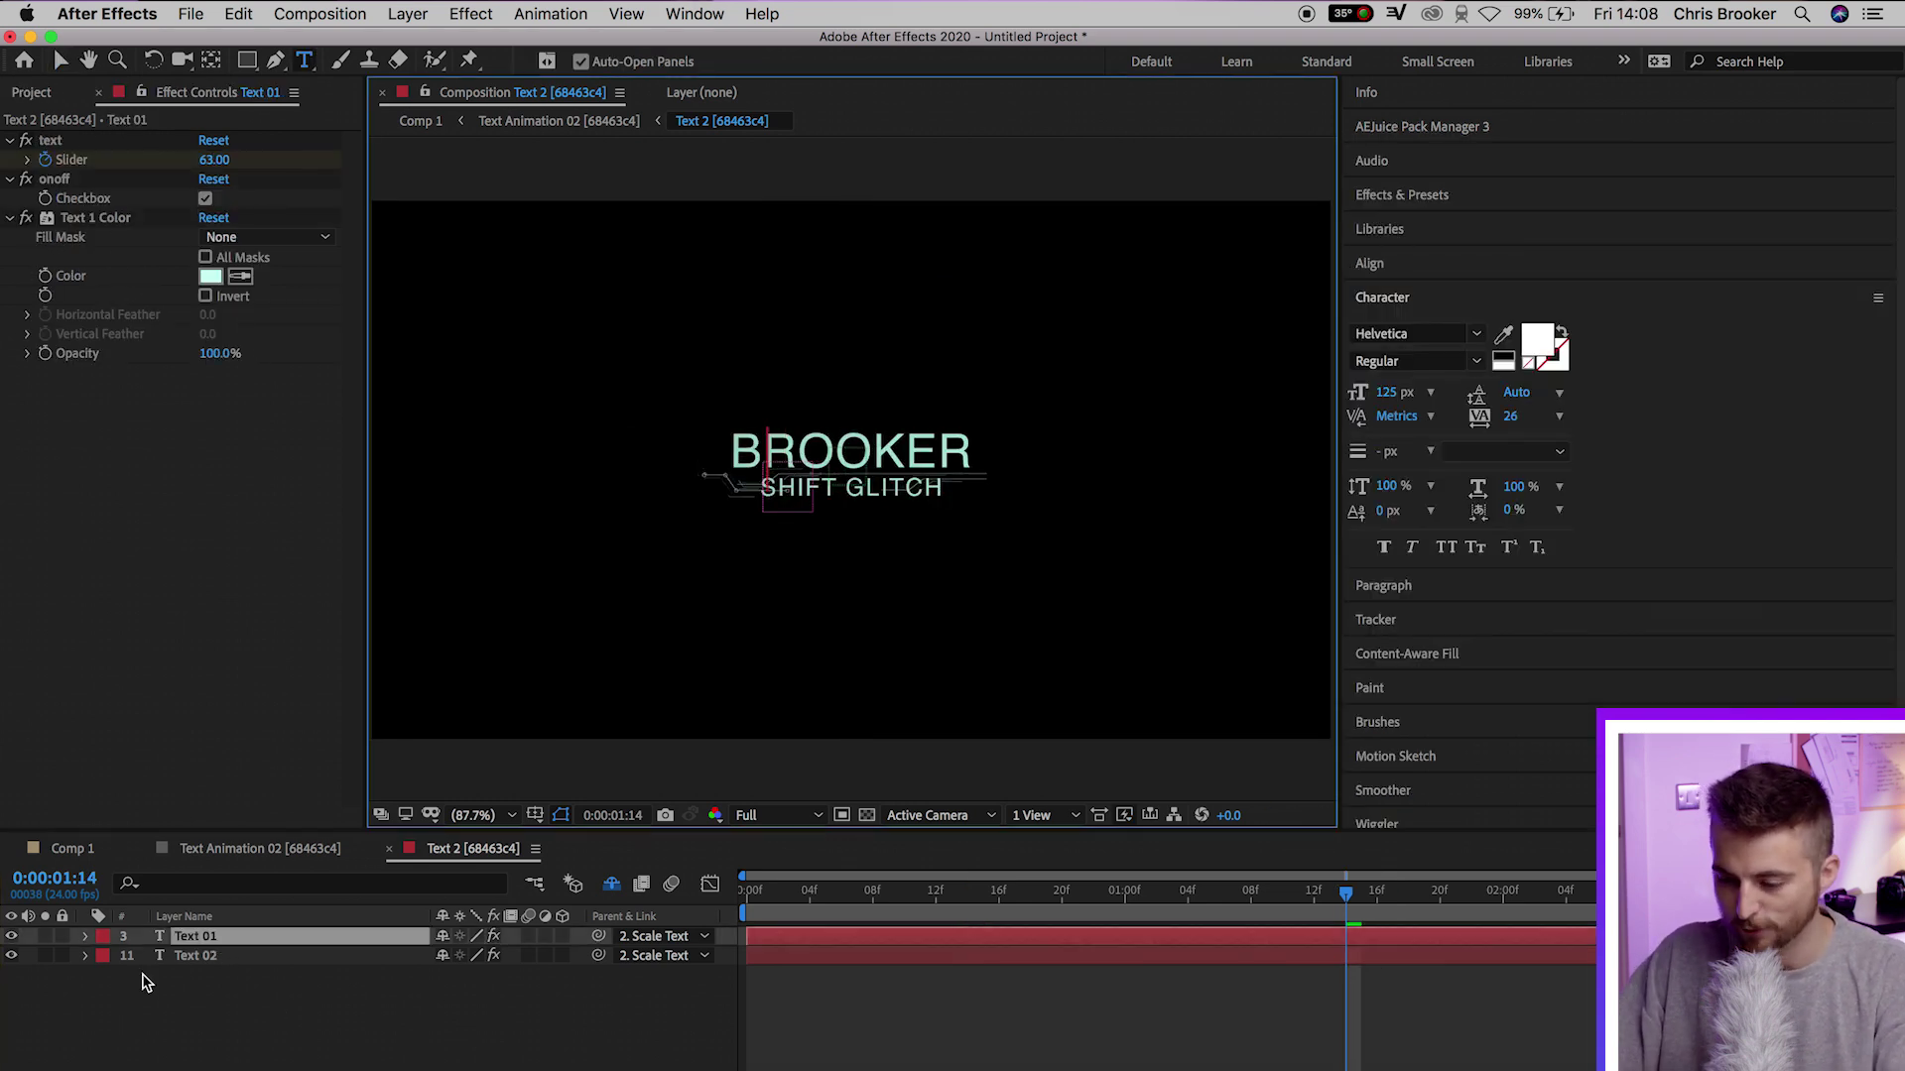
double_click(194, 962)
type("FILMS")
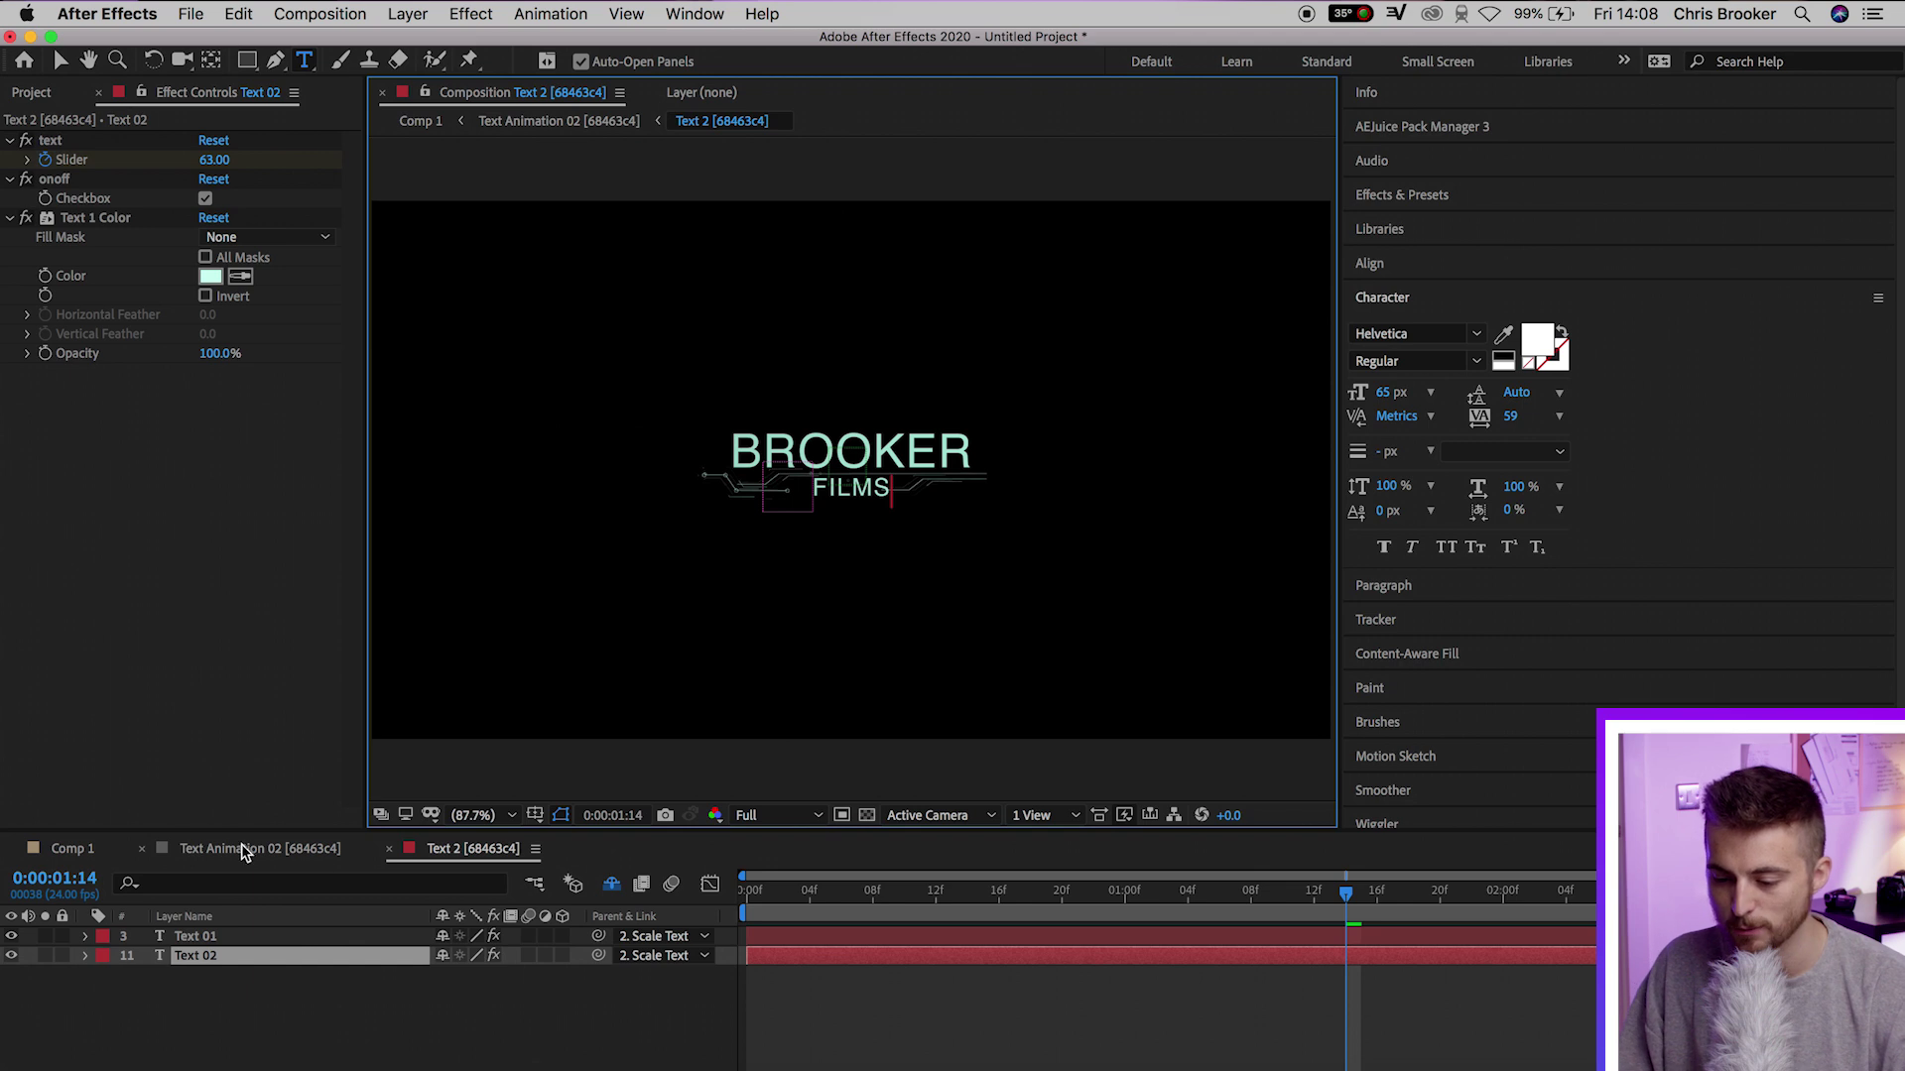
Return to Comp 1 and preview the BROOKER FILMS title from the start.
left_click(69, 850)
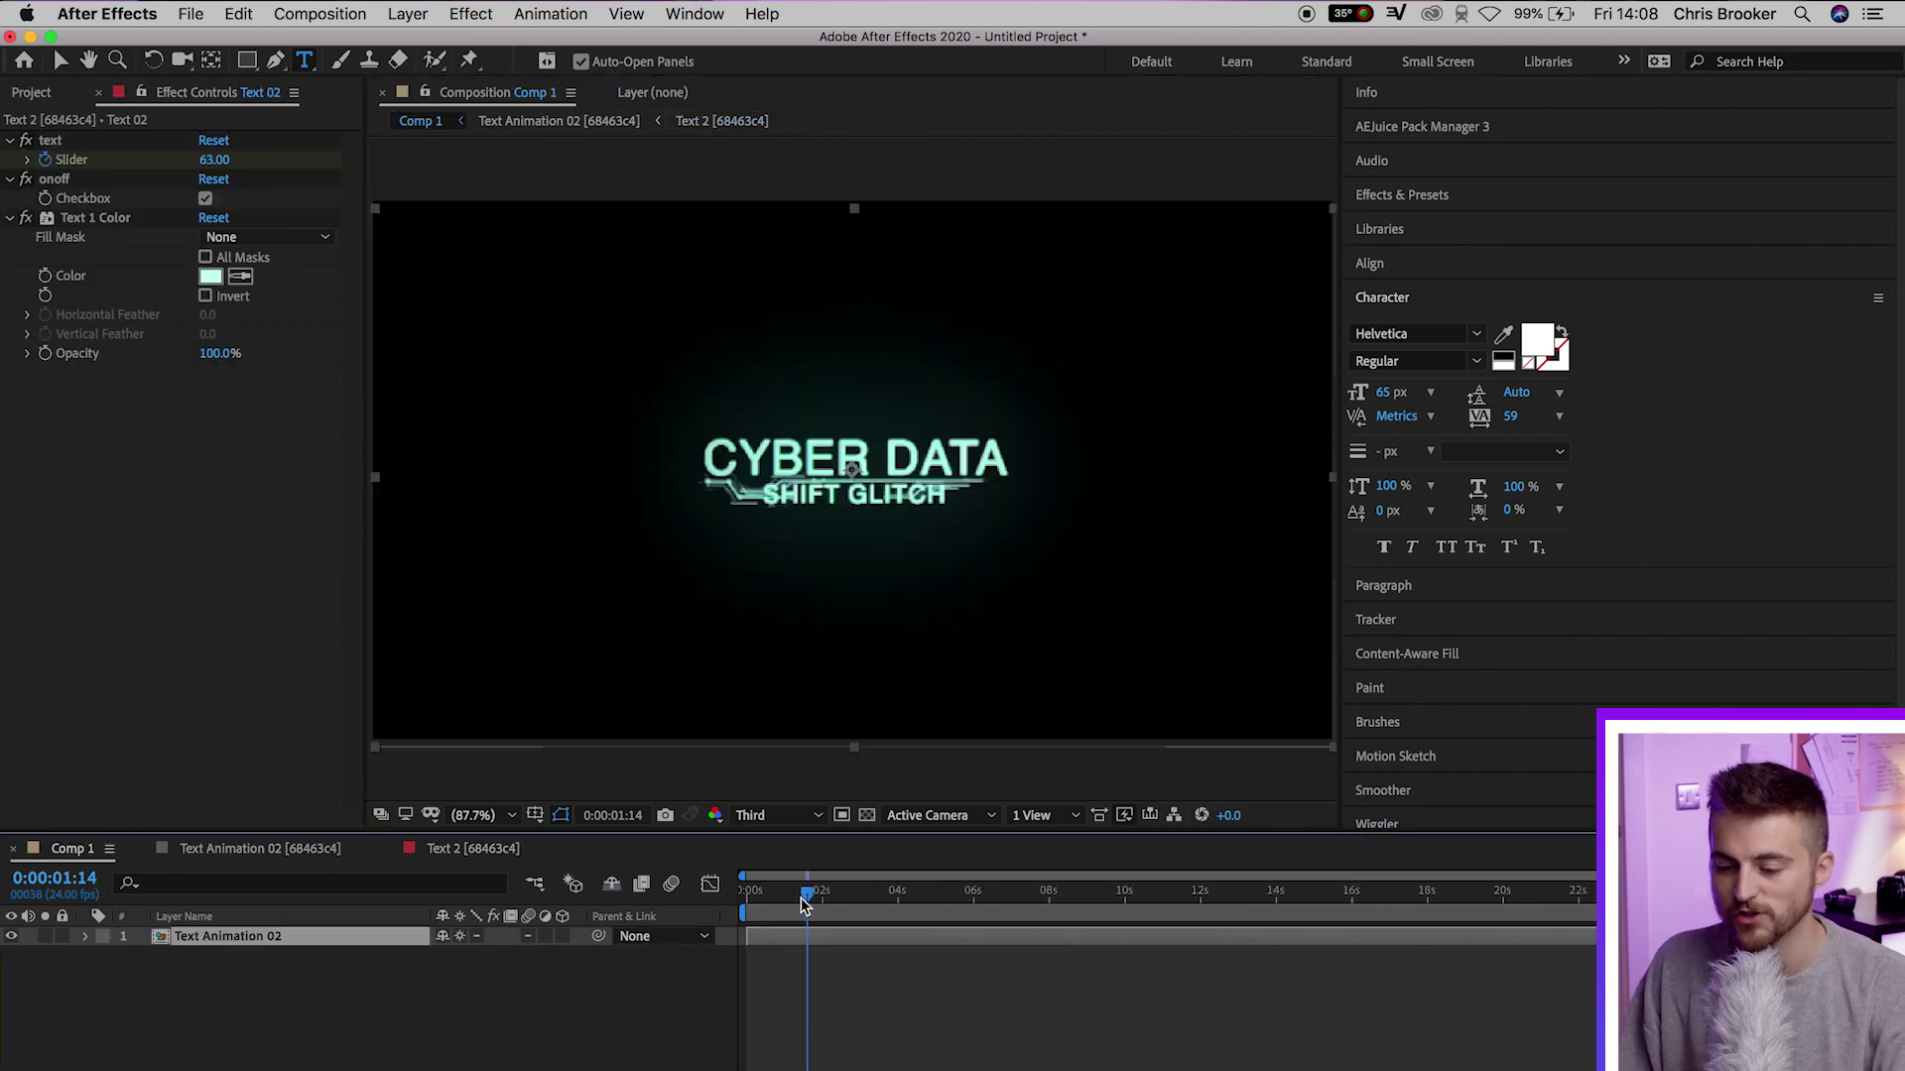
key("Home")
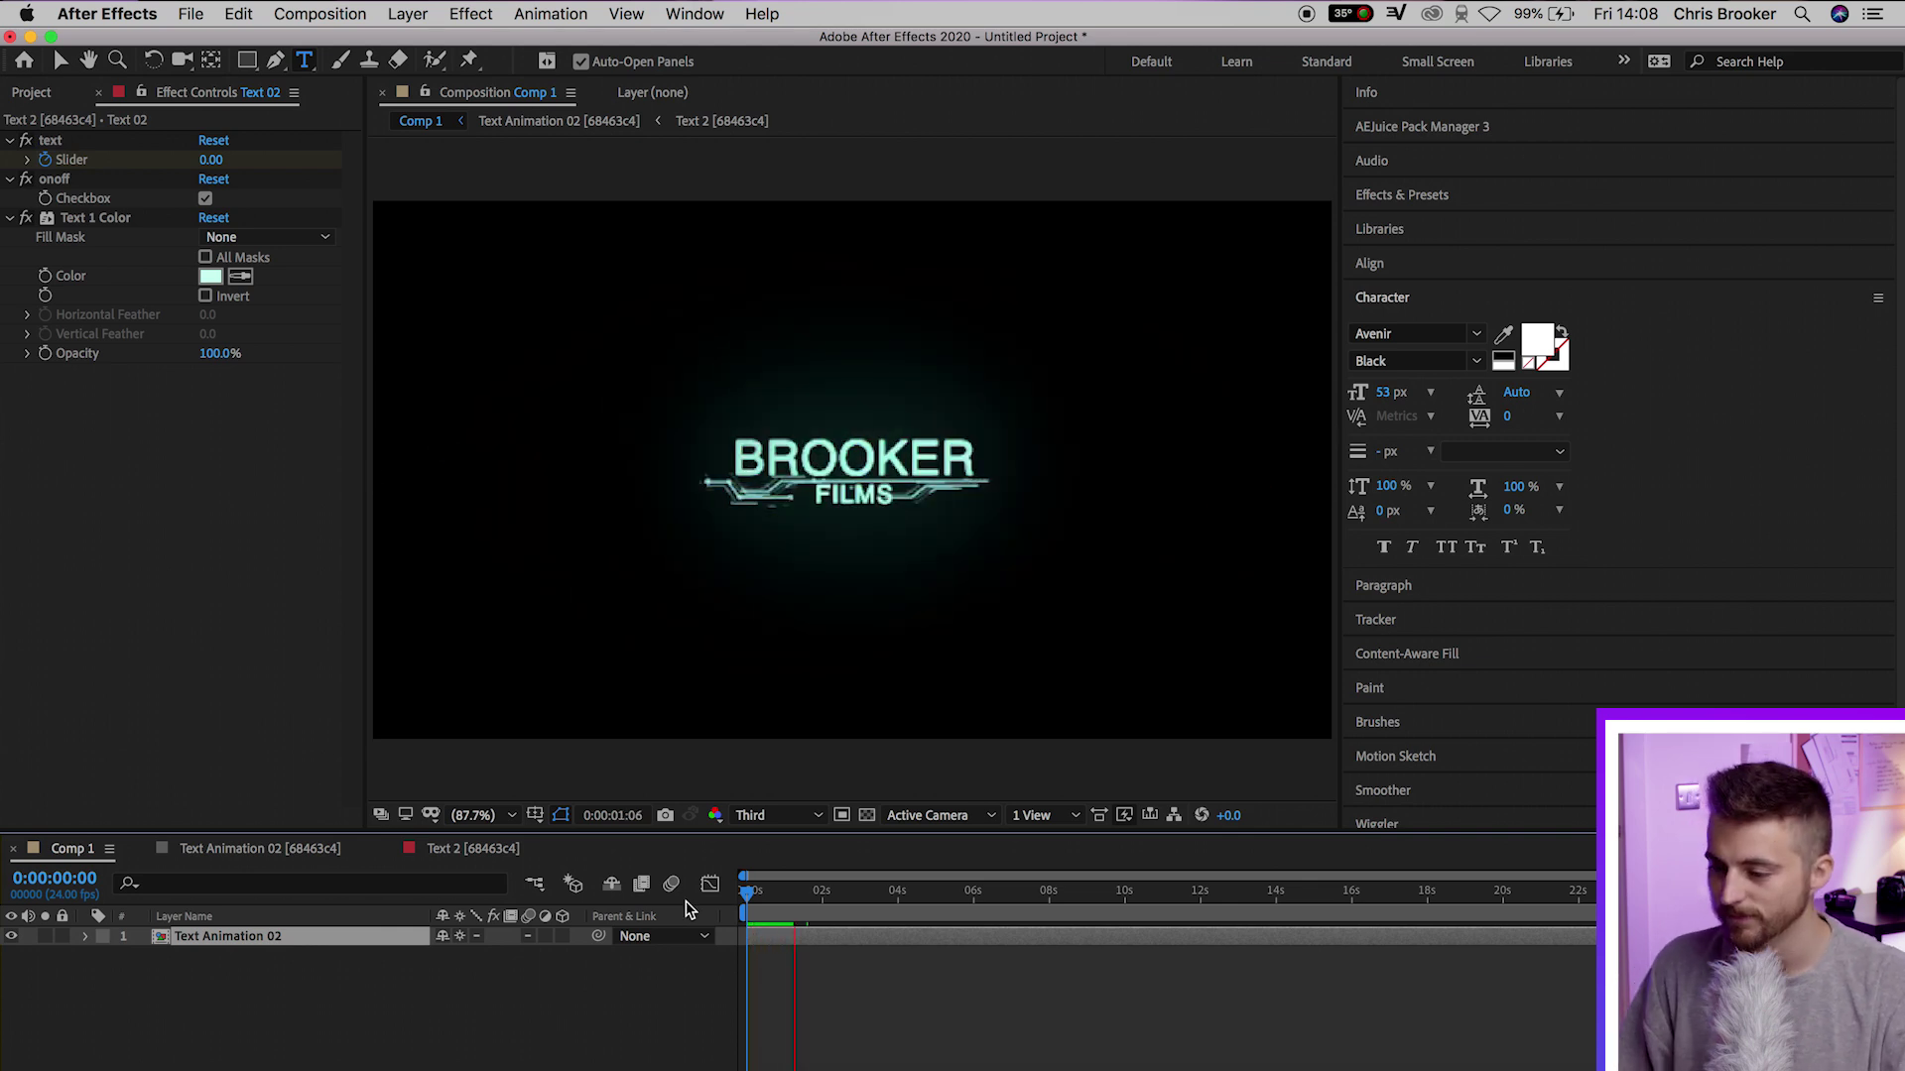
key("space")
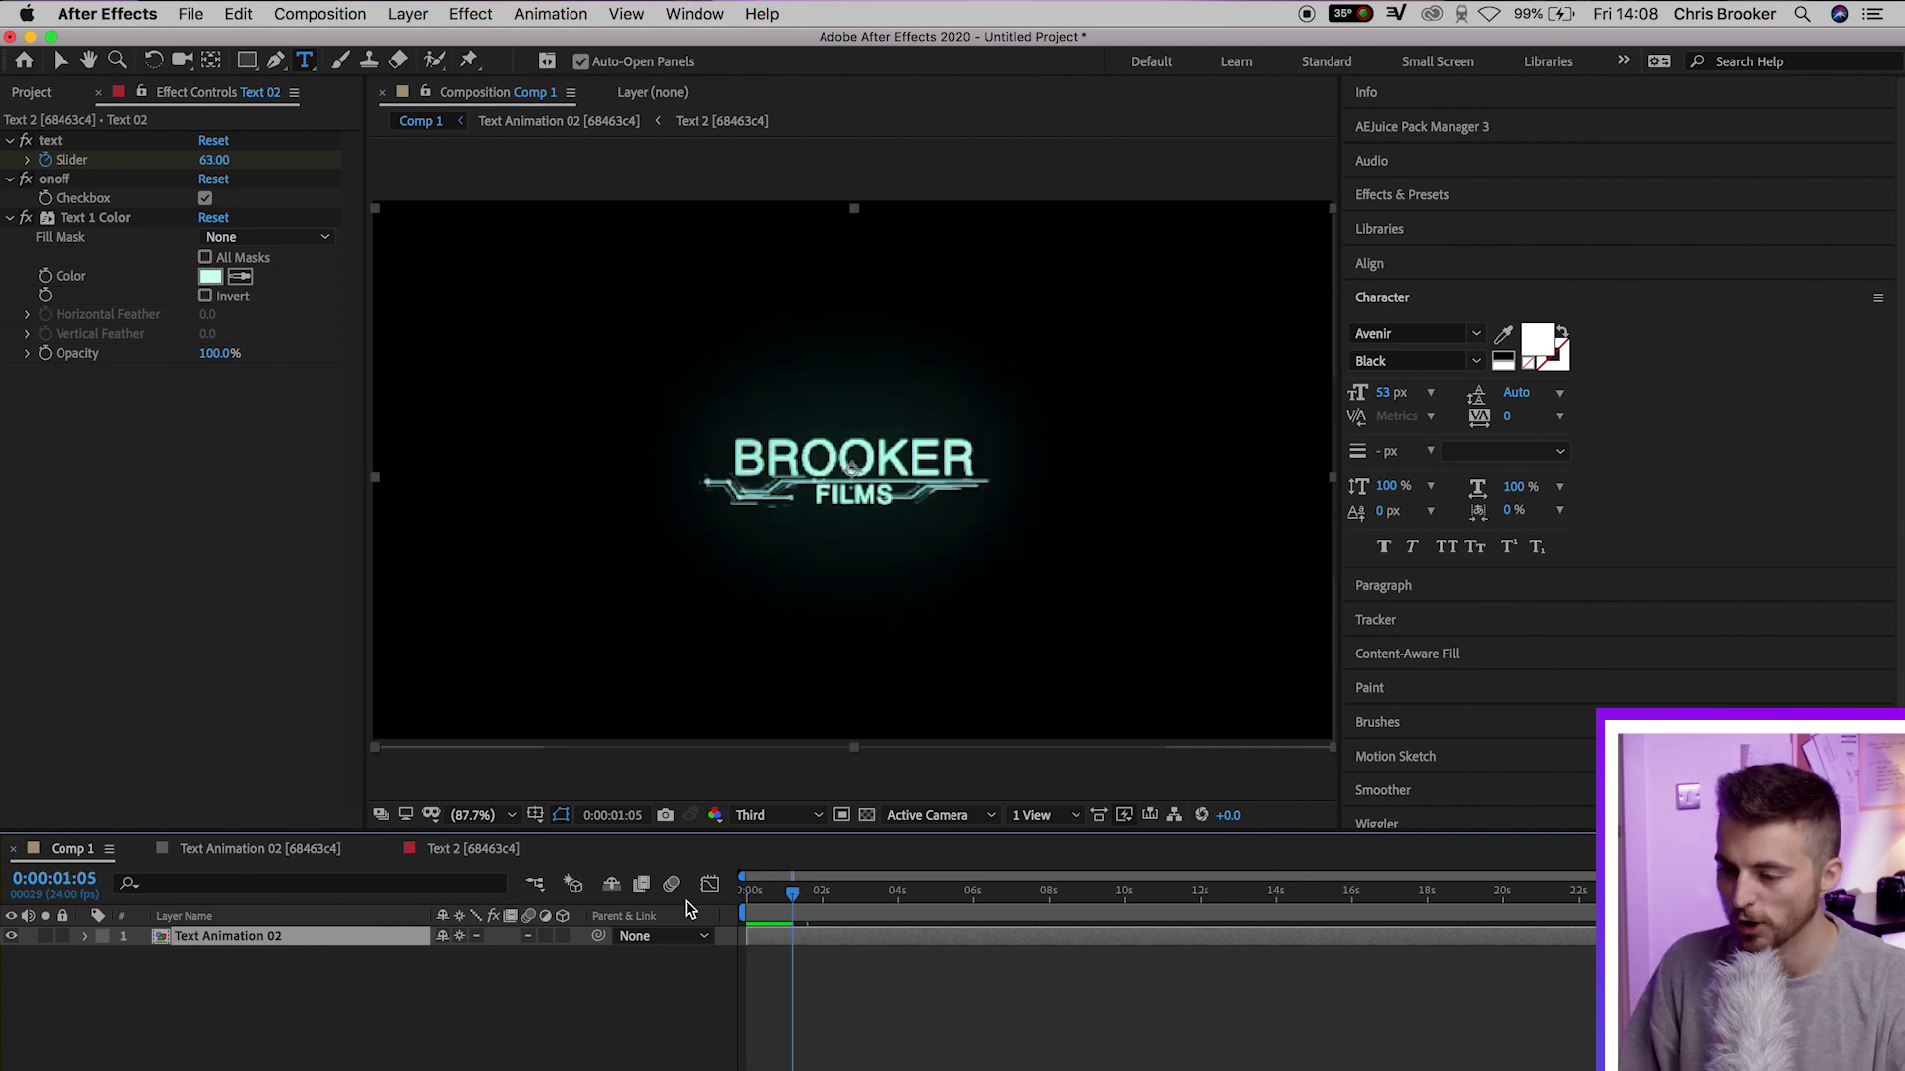
left_click(1475, 136)
Delete the Text Animation 02 layer and close the Cyberpunk pack tab.
left_click(947, 936)
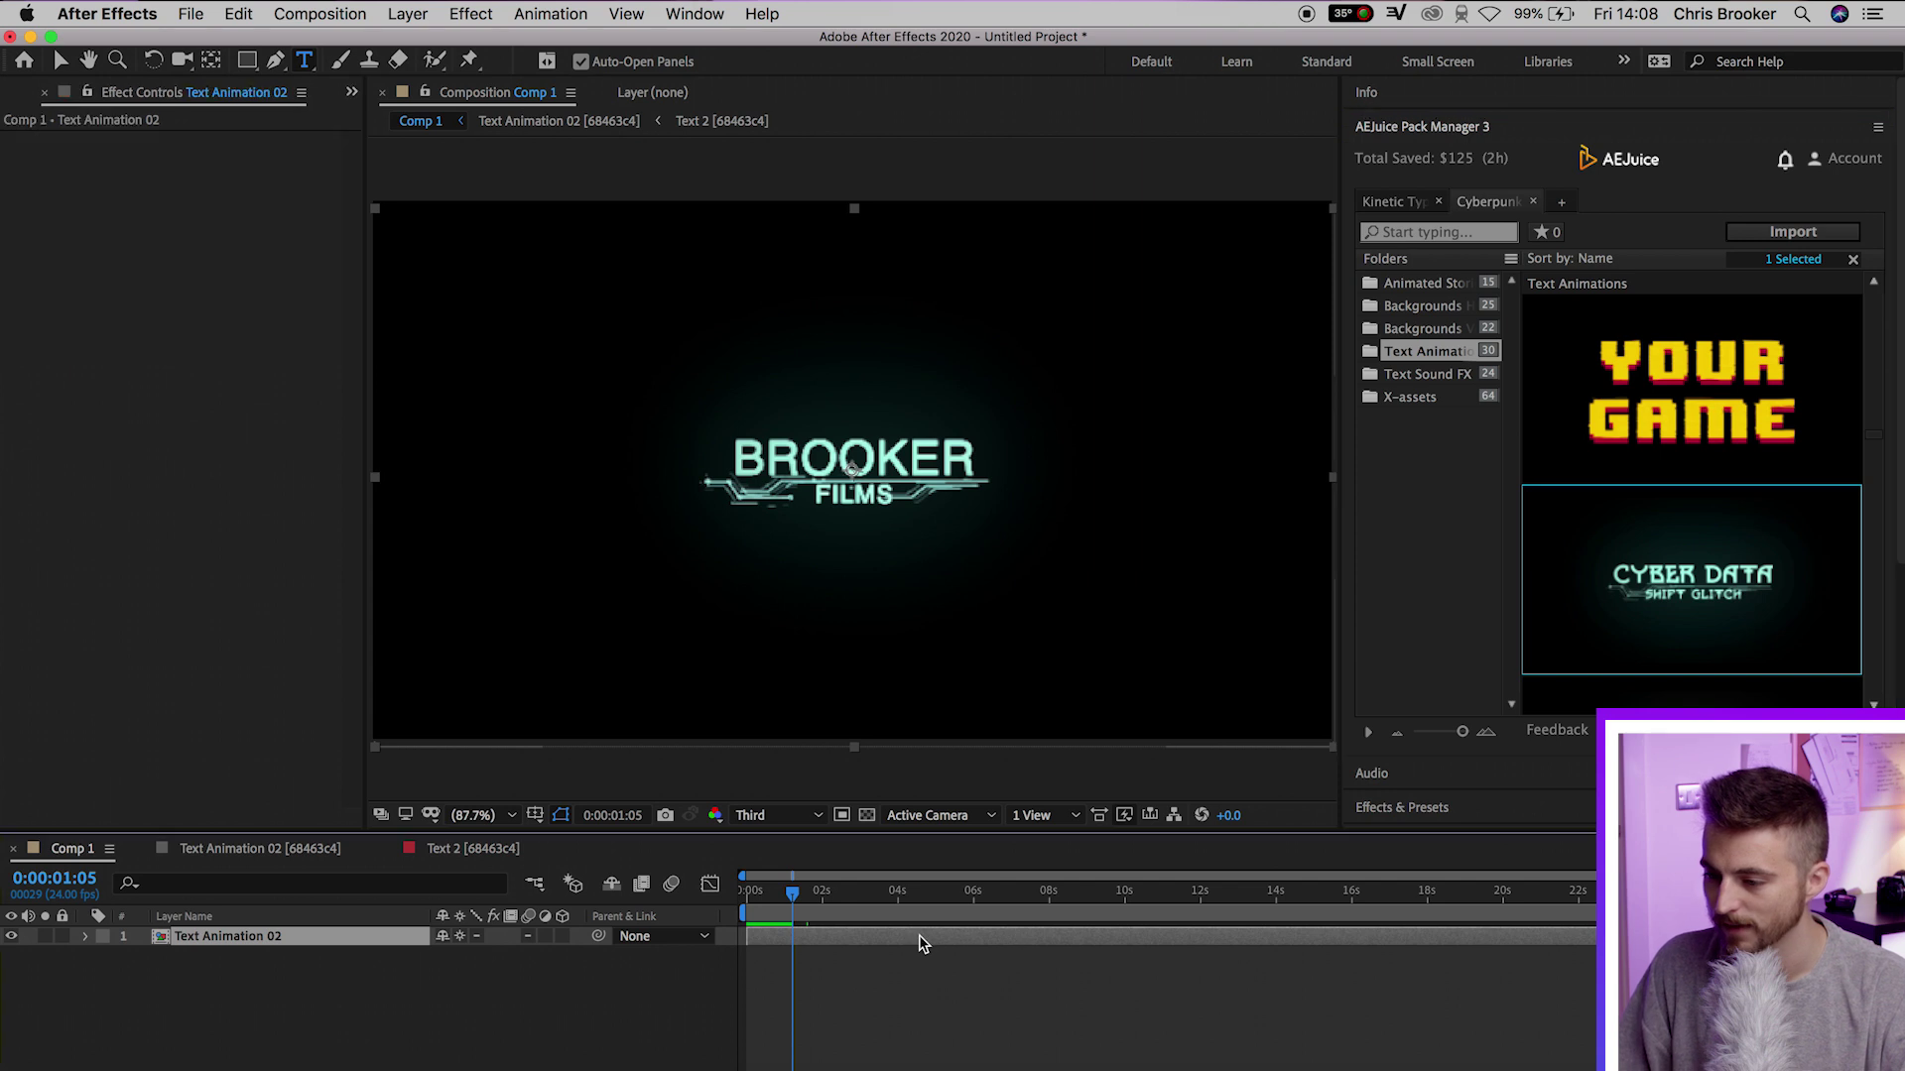
key("Delete")
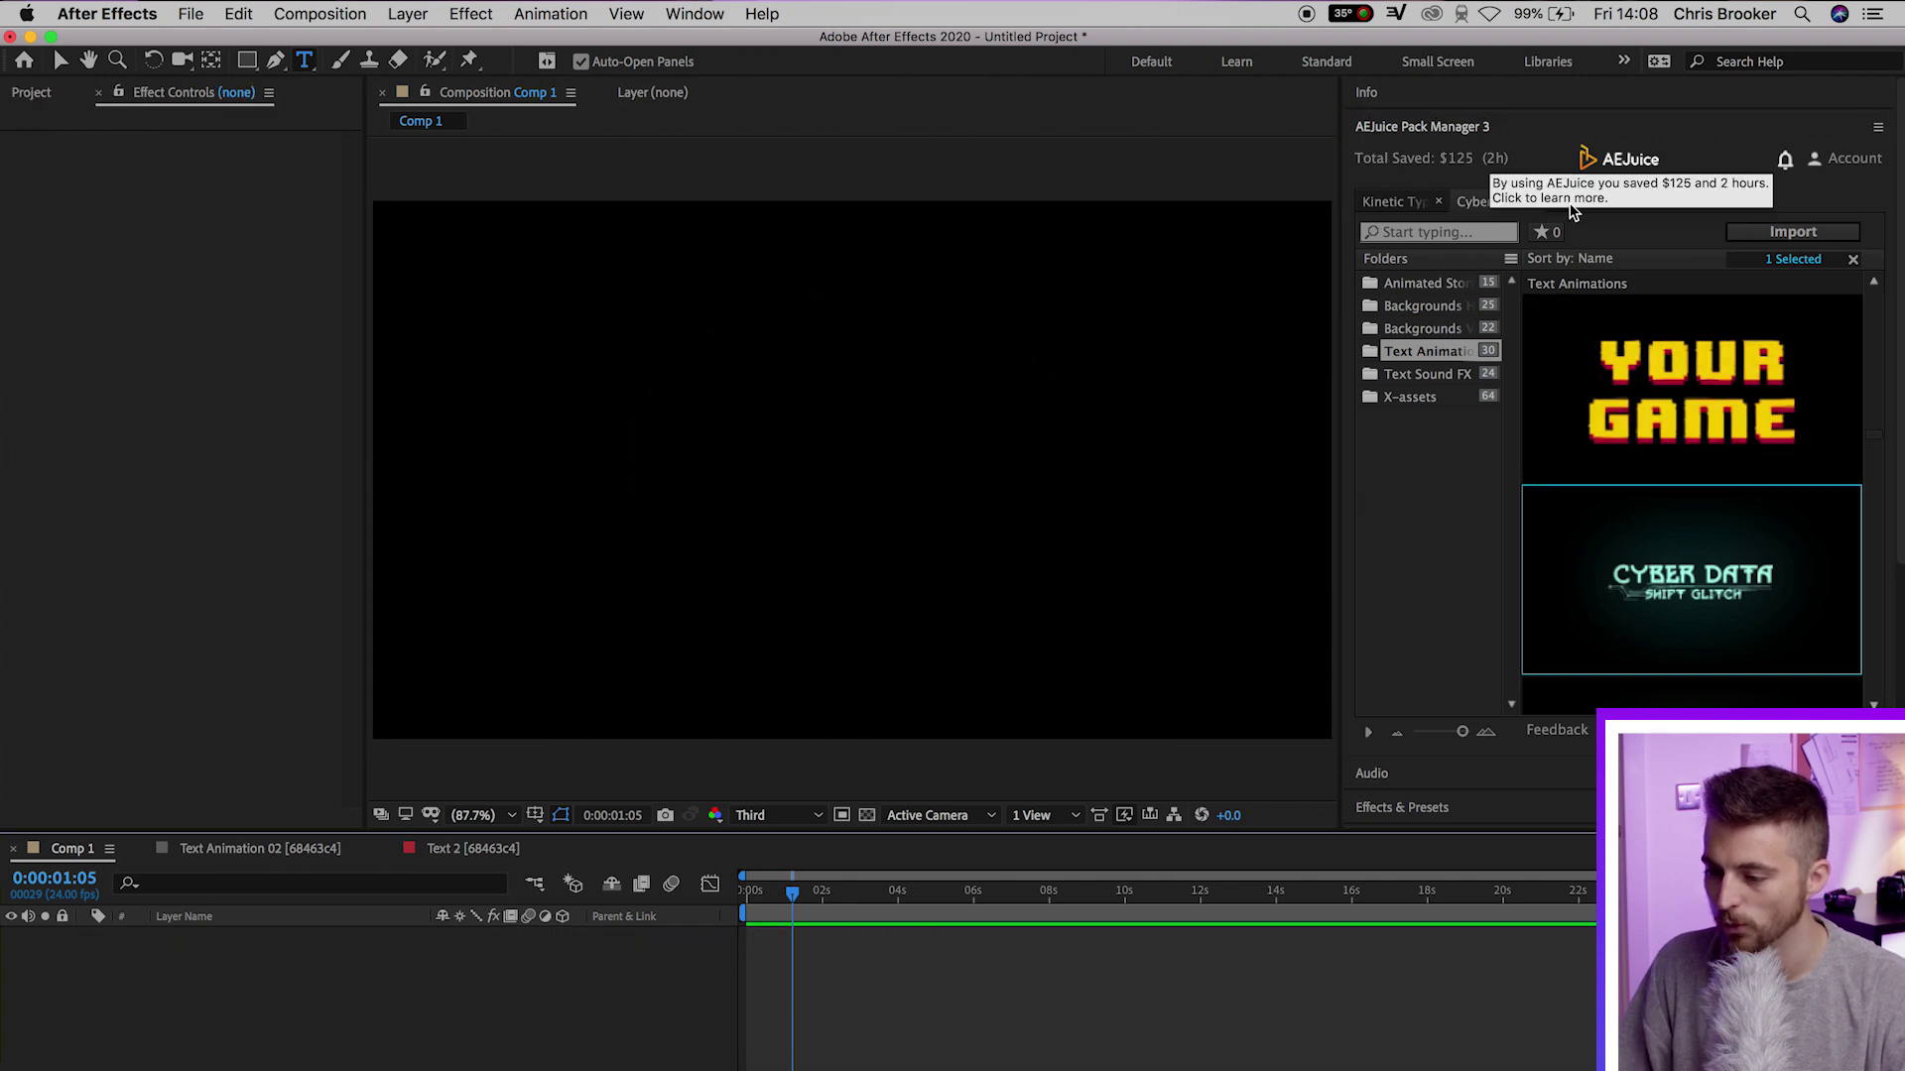
left_click(1534, 203)
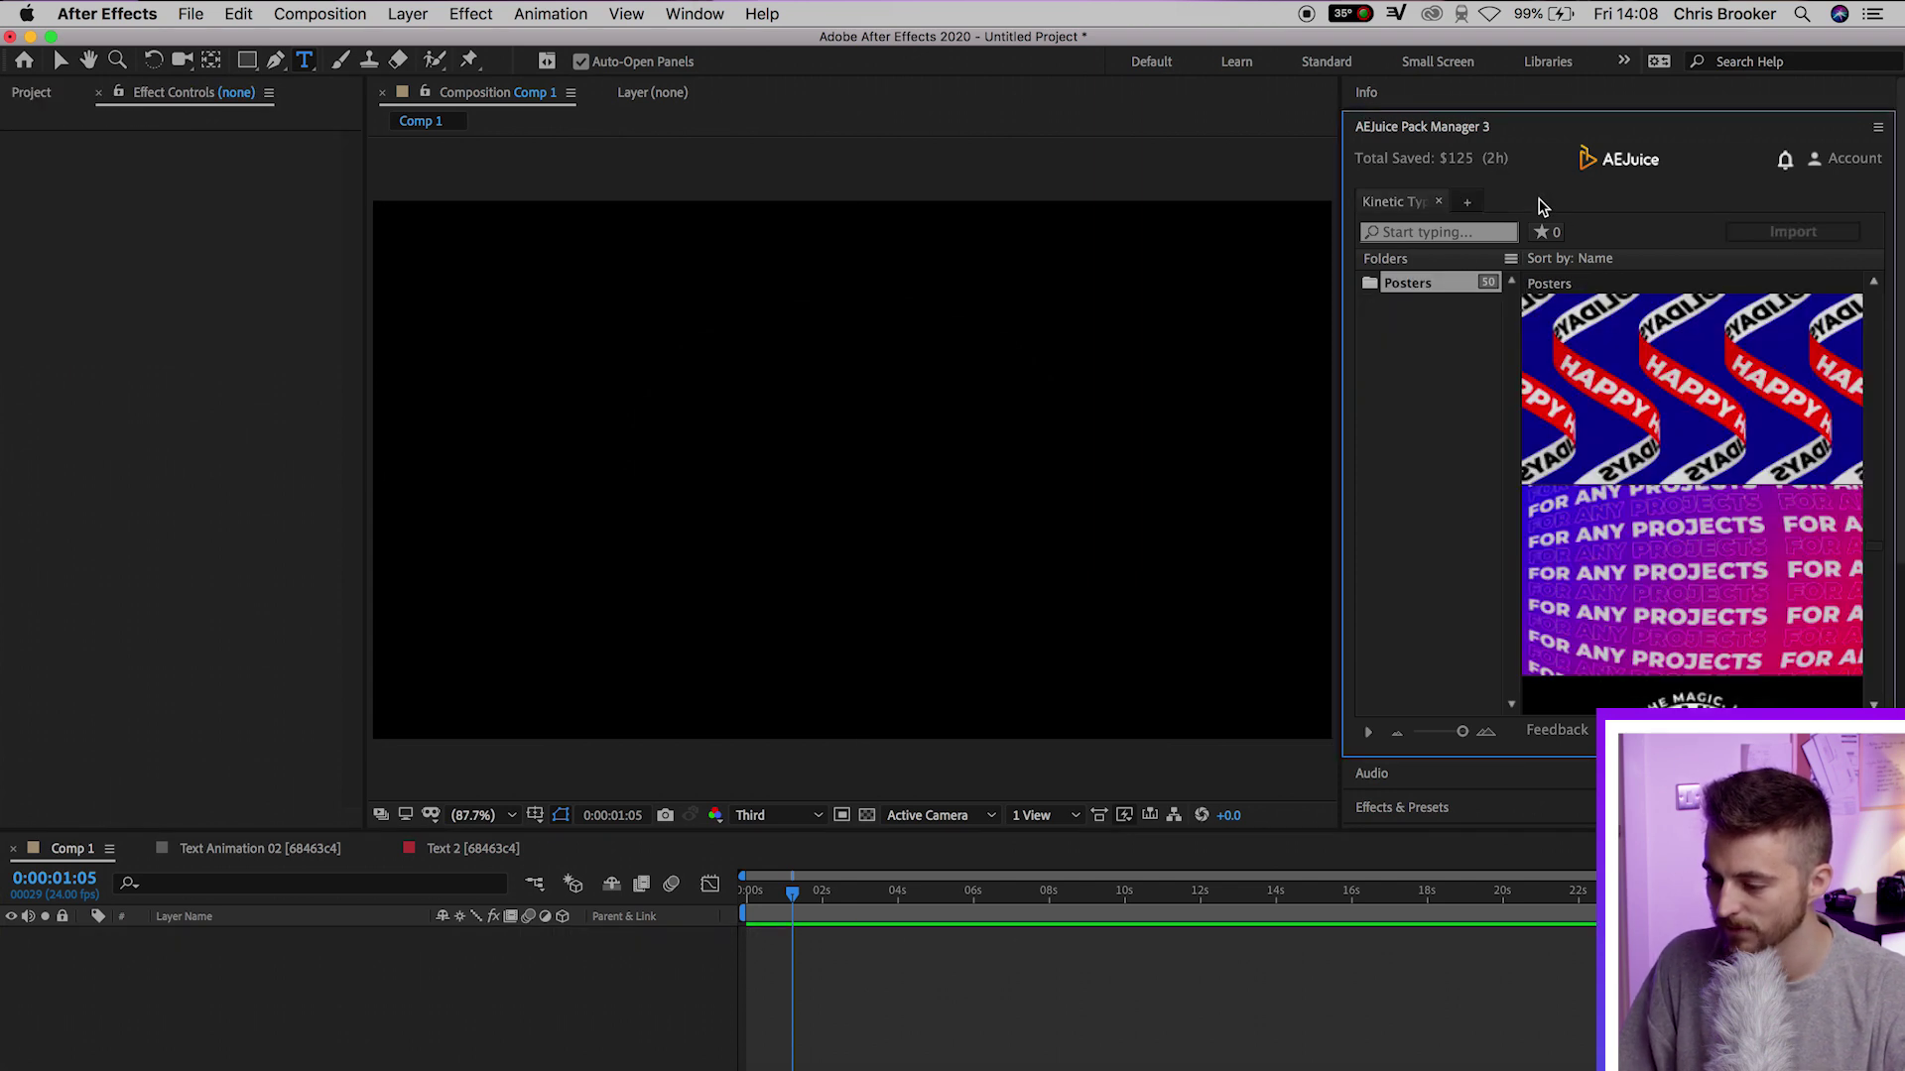
Import the Emoji Party animation from the Animated Emoji pack into Comp 1.
left_click(1468, 203)
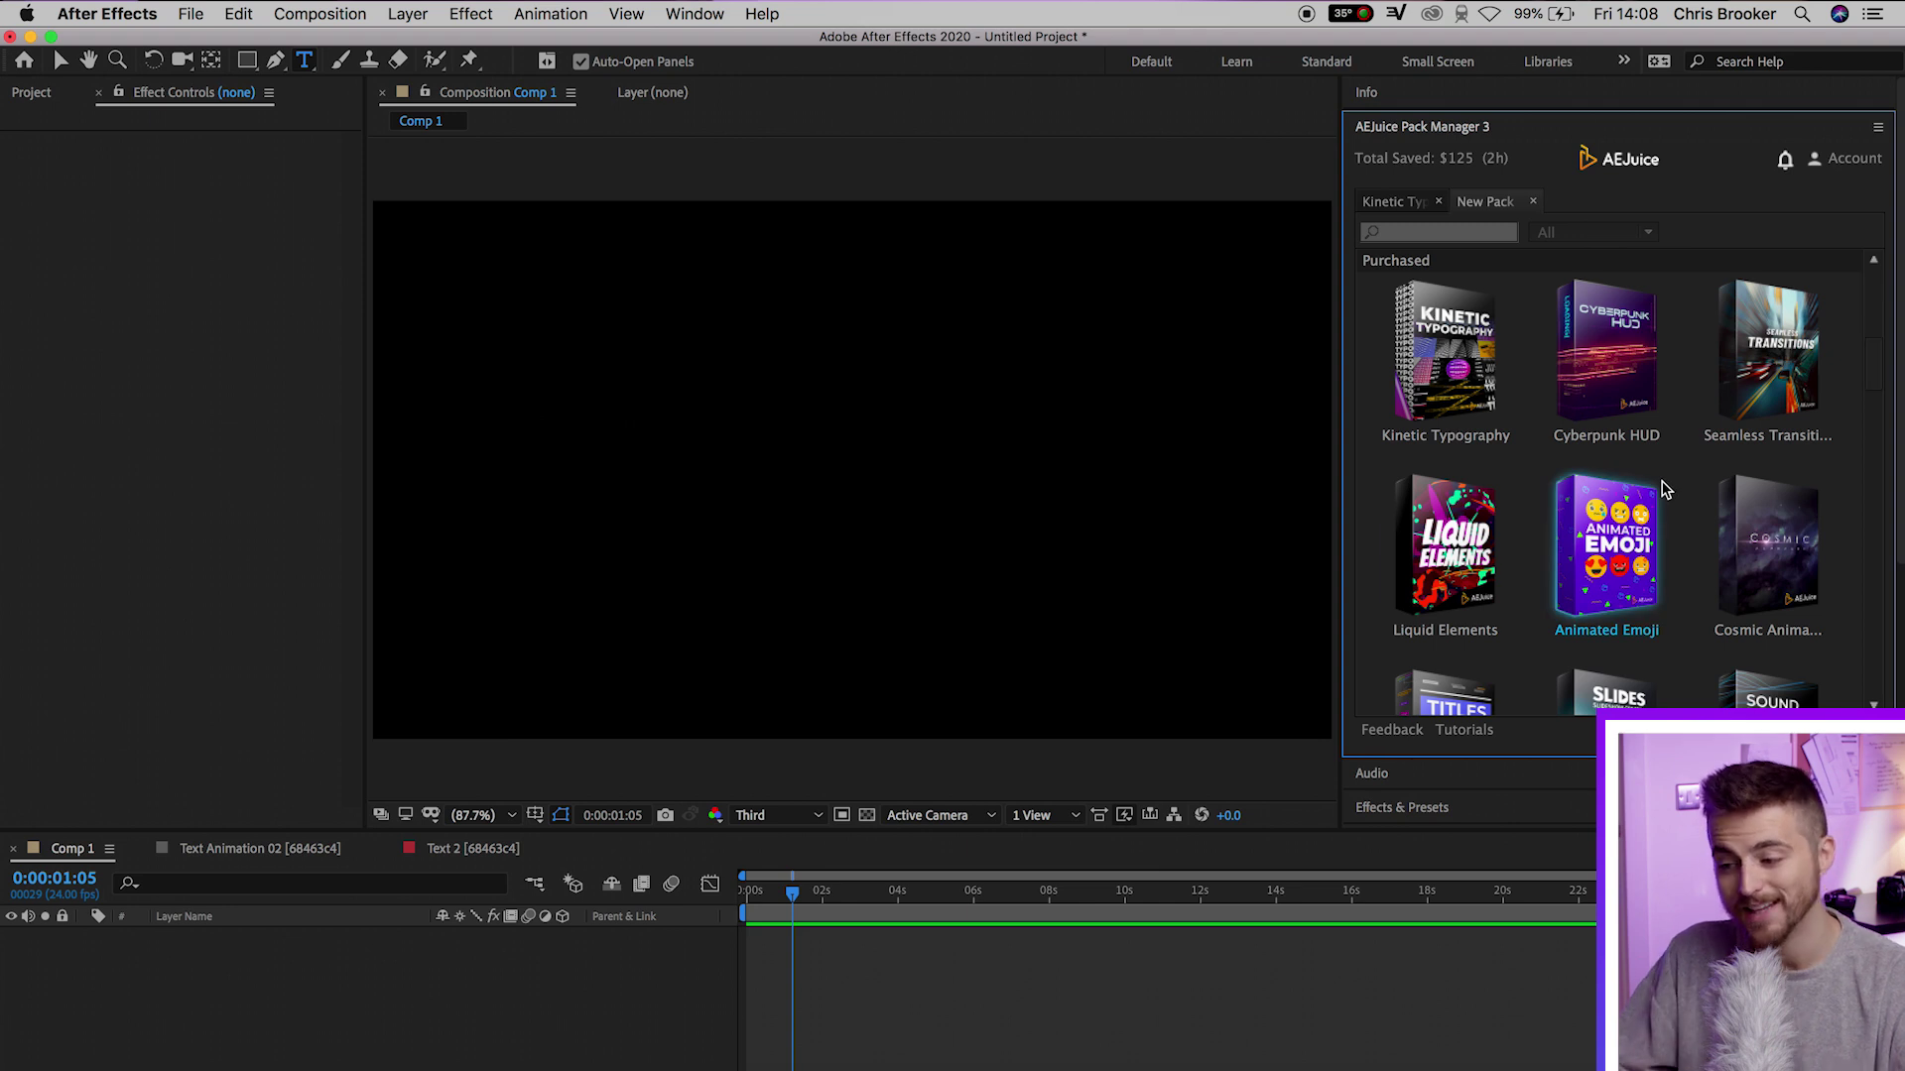
scroll(1655, 489, "down", 3)
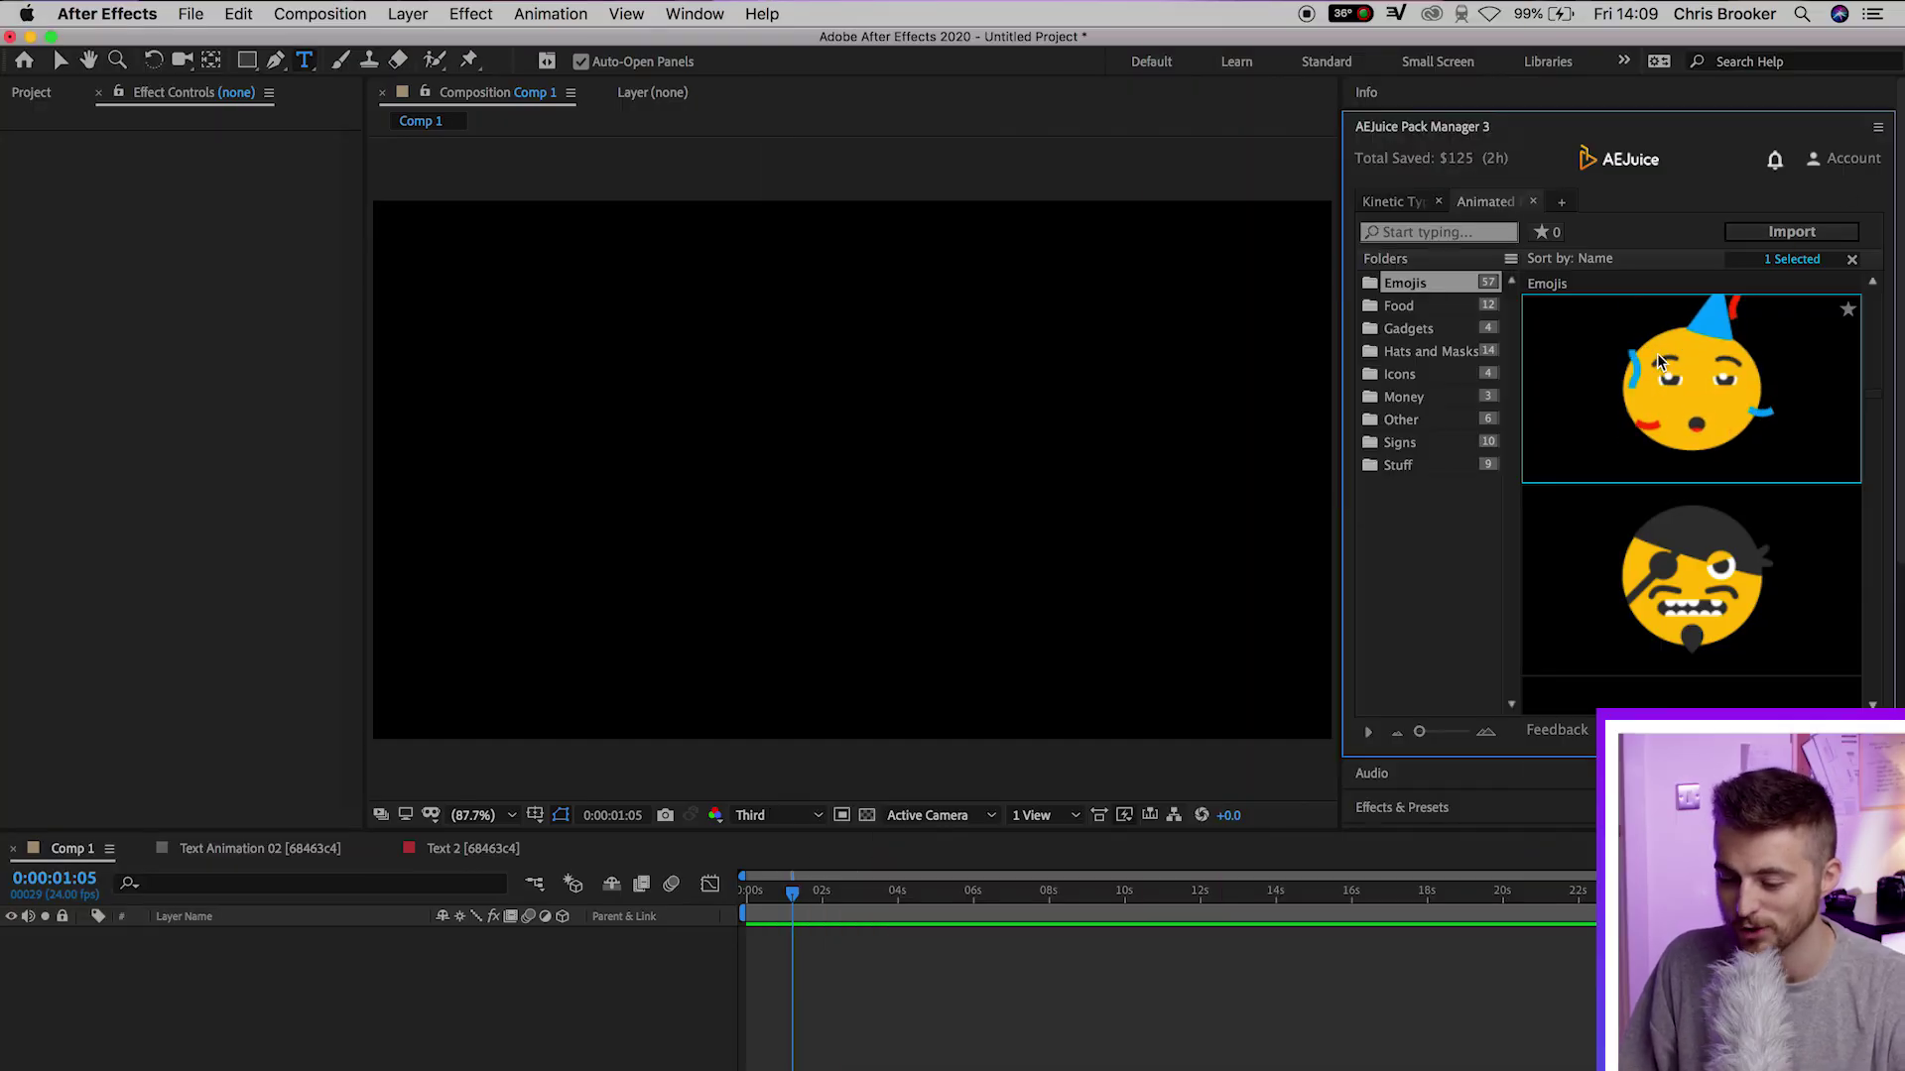
left_click(1786, 232)
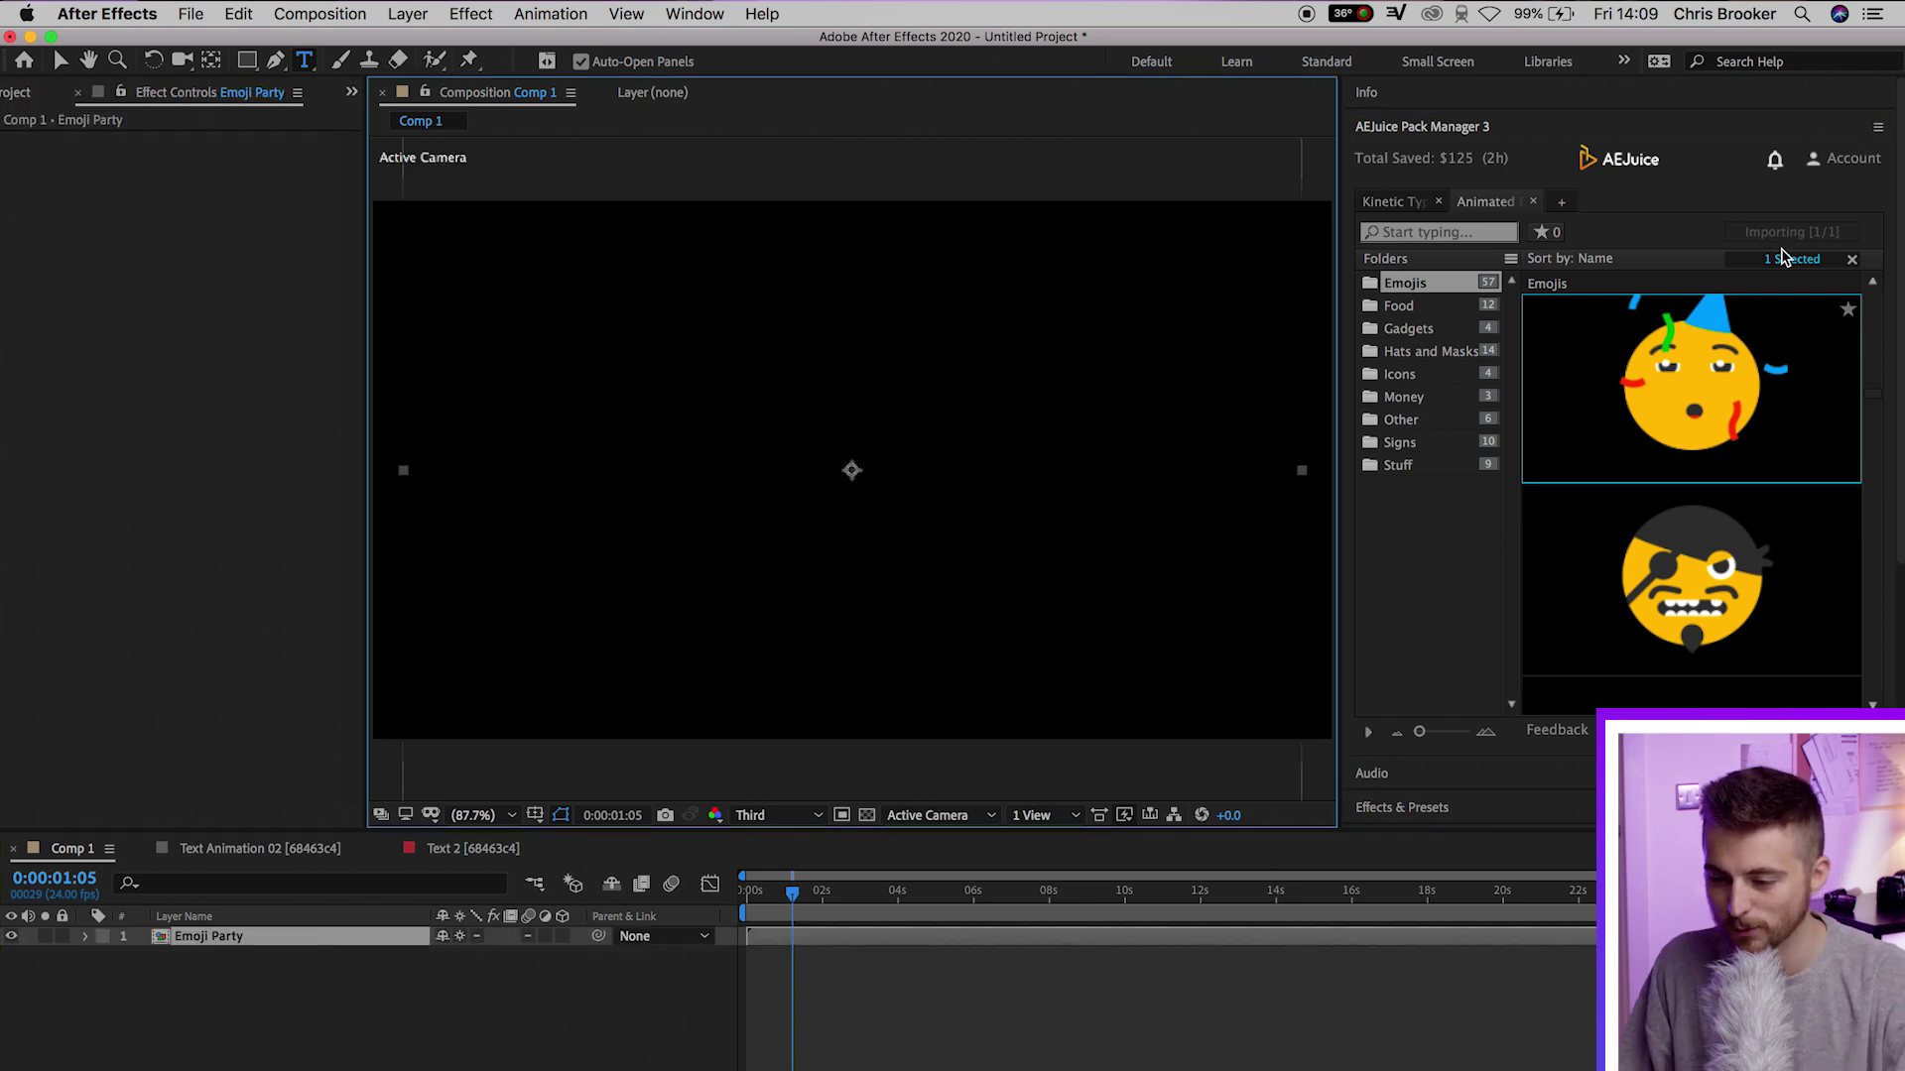
Try scaling the emoji to 30% and rotating it about 88 degrees, undoing each change.
left_click(763, 910)
key("Home")
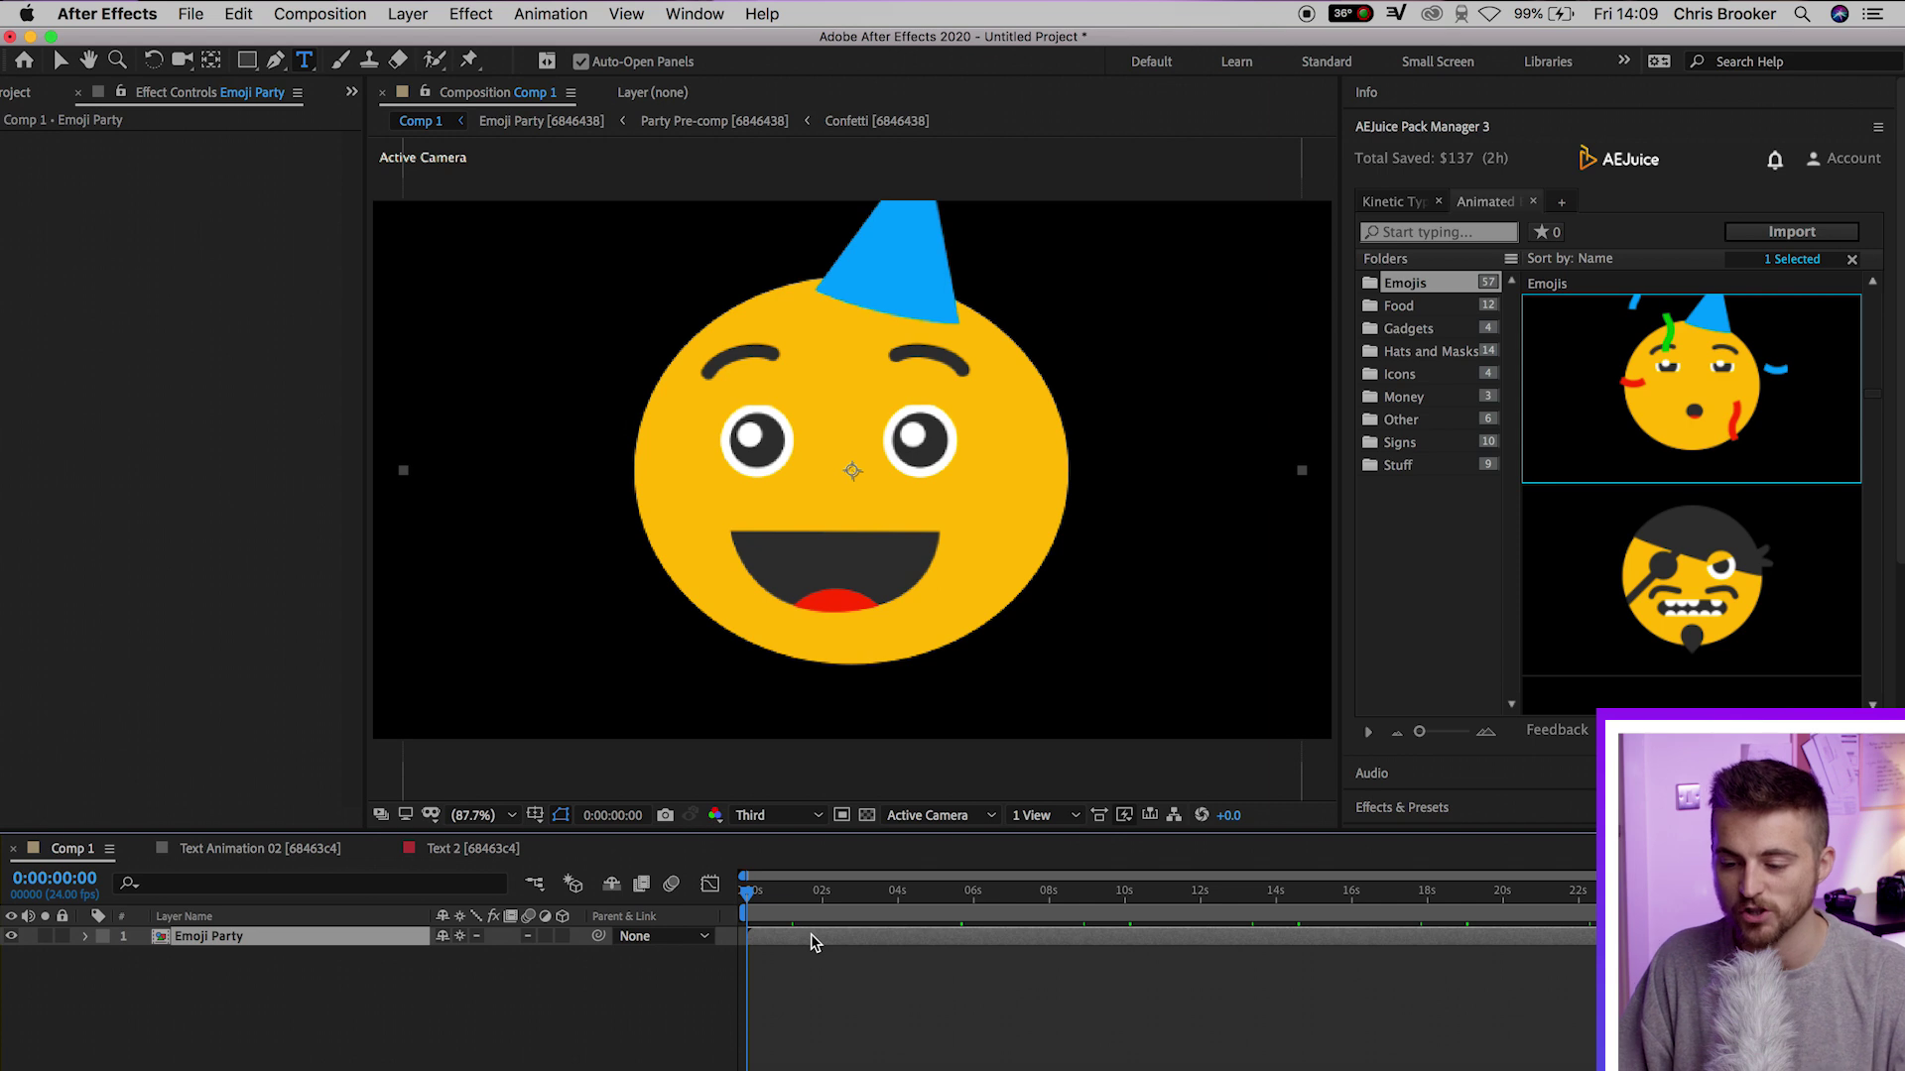
key("v")
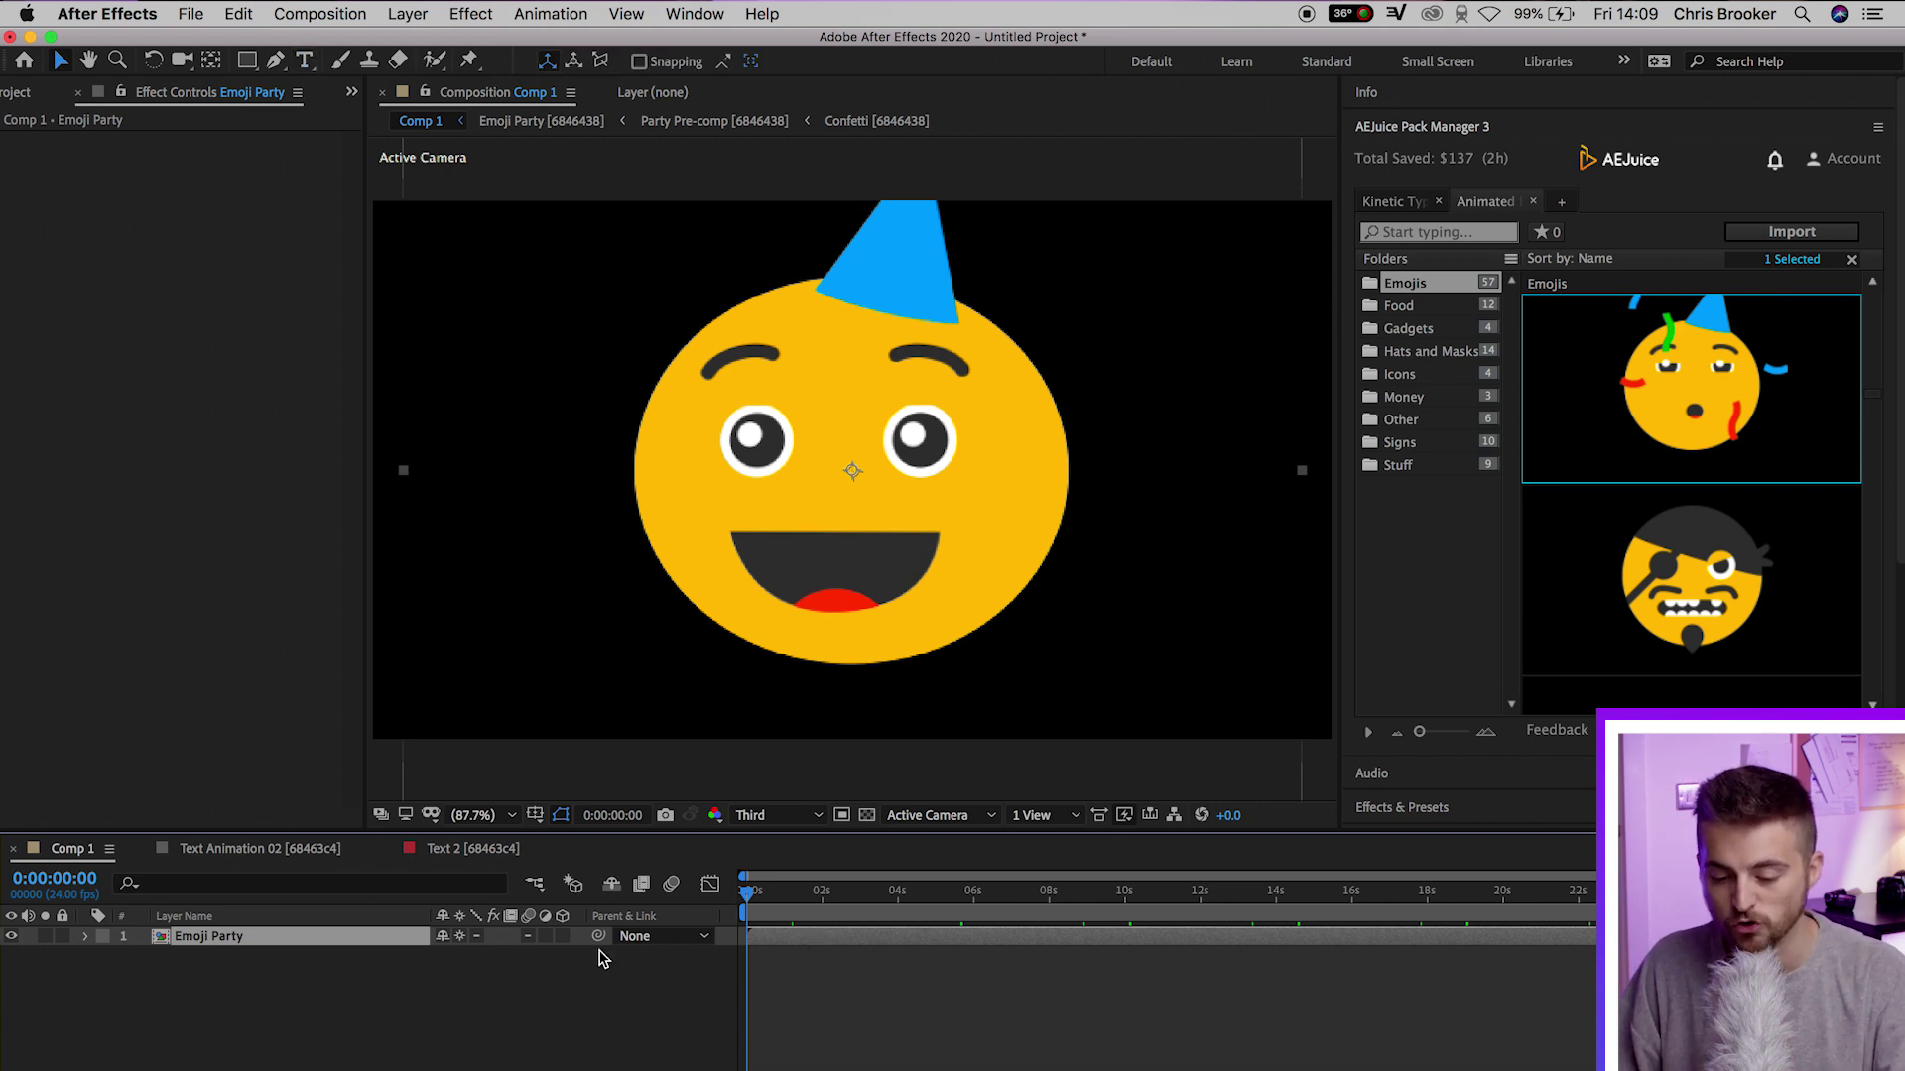
left_click(100, 958)
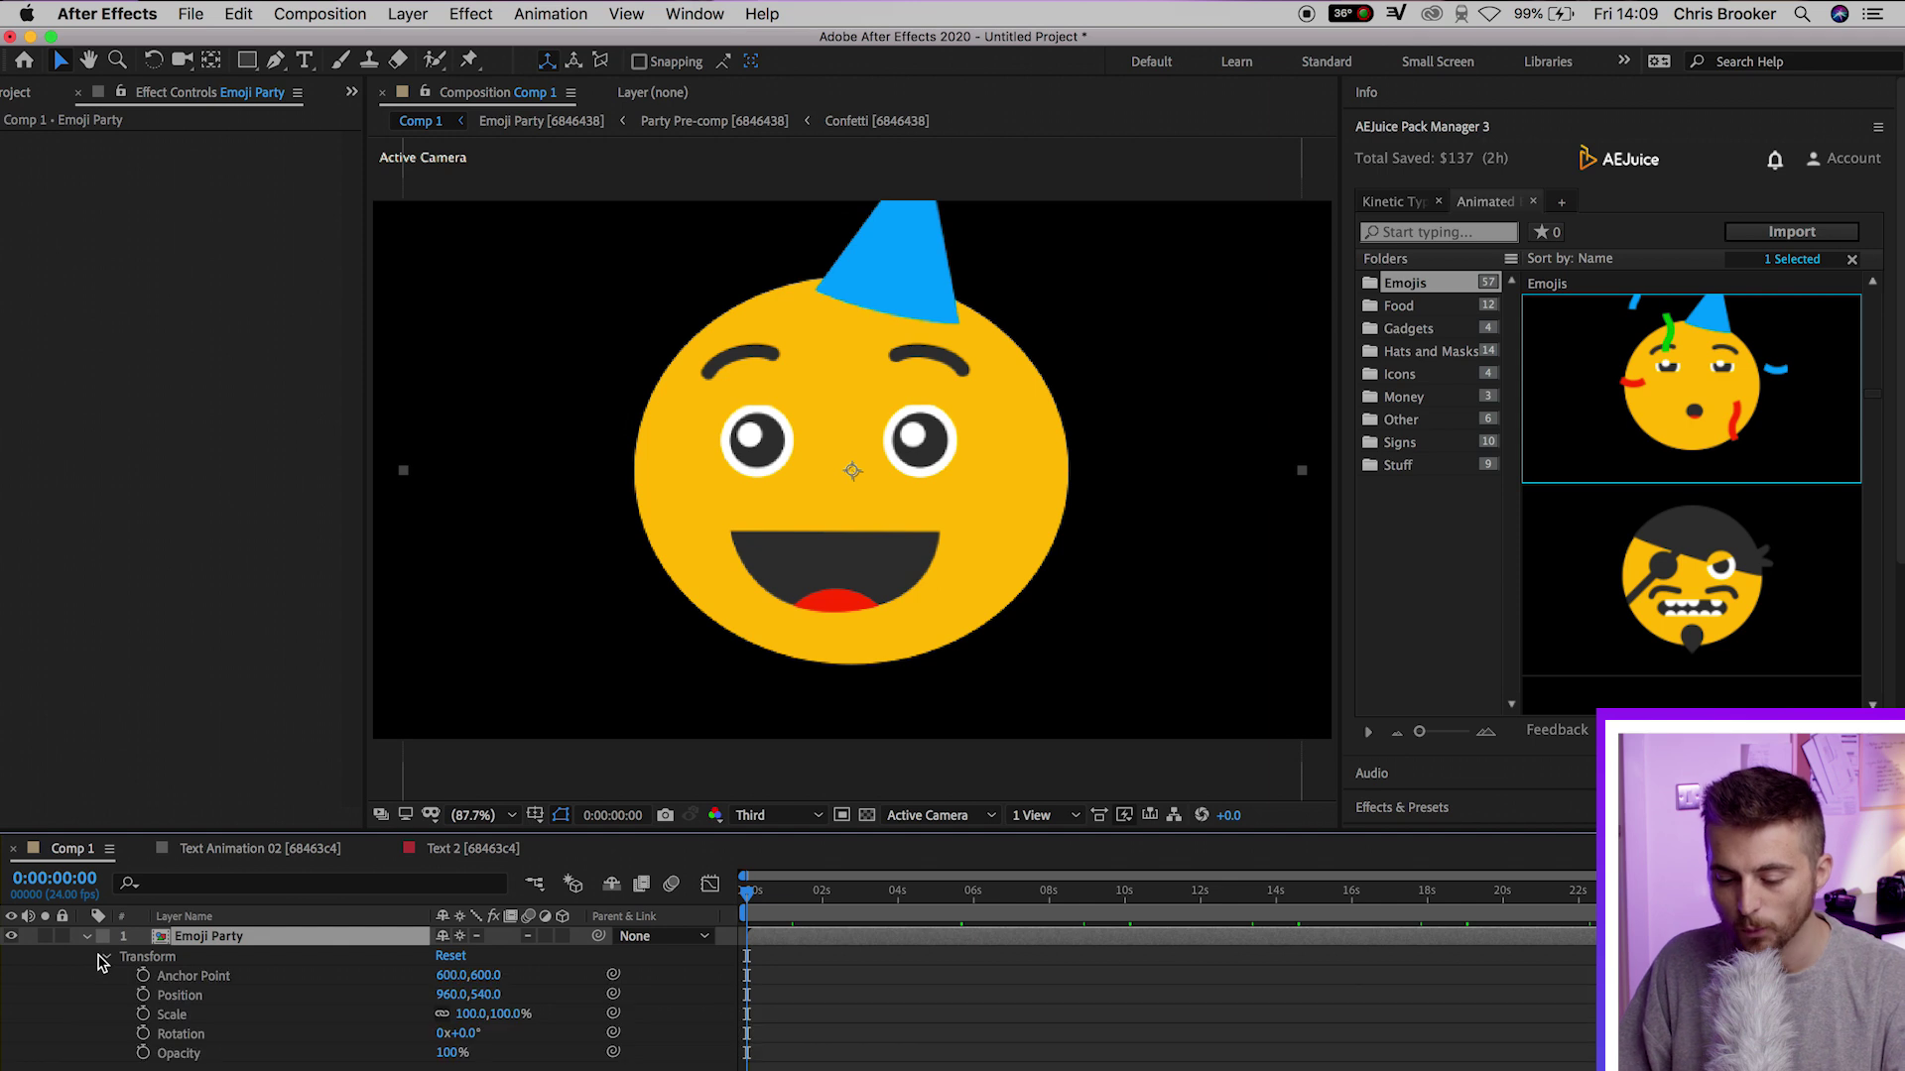
left_click_drag(484, 1024, 333, 999)
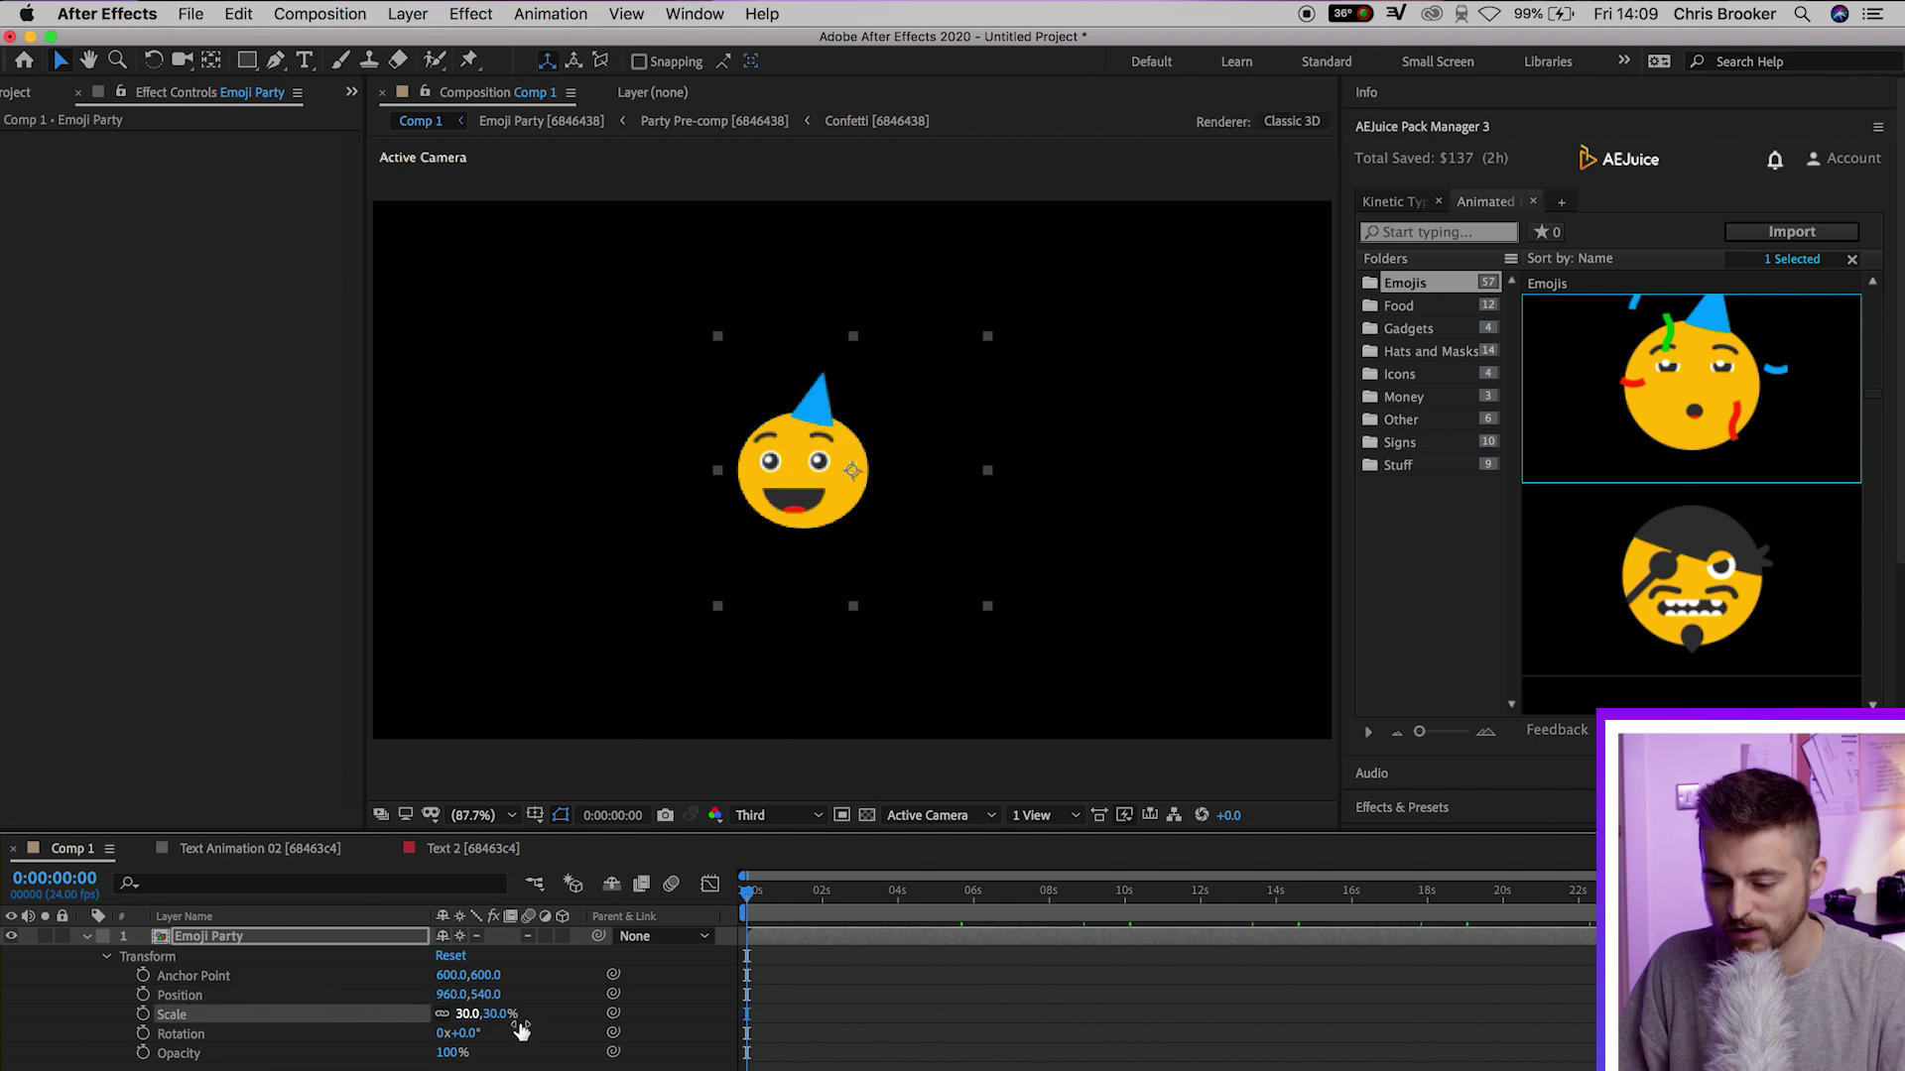
key("super+z")
left_click_drag(463, 1033, 551, 1028)
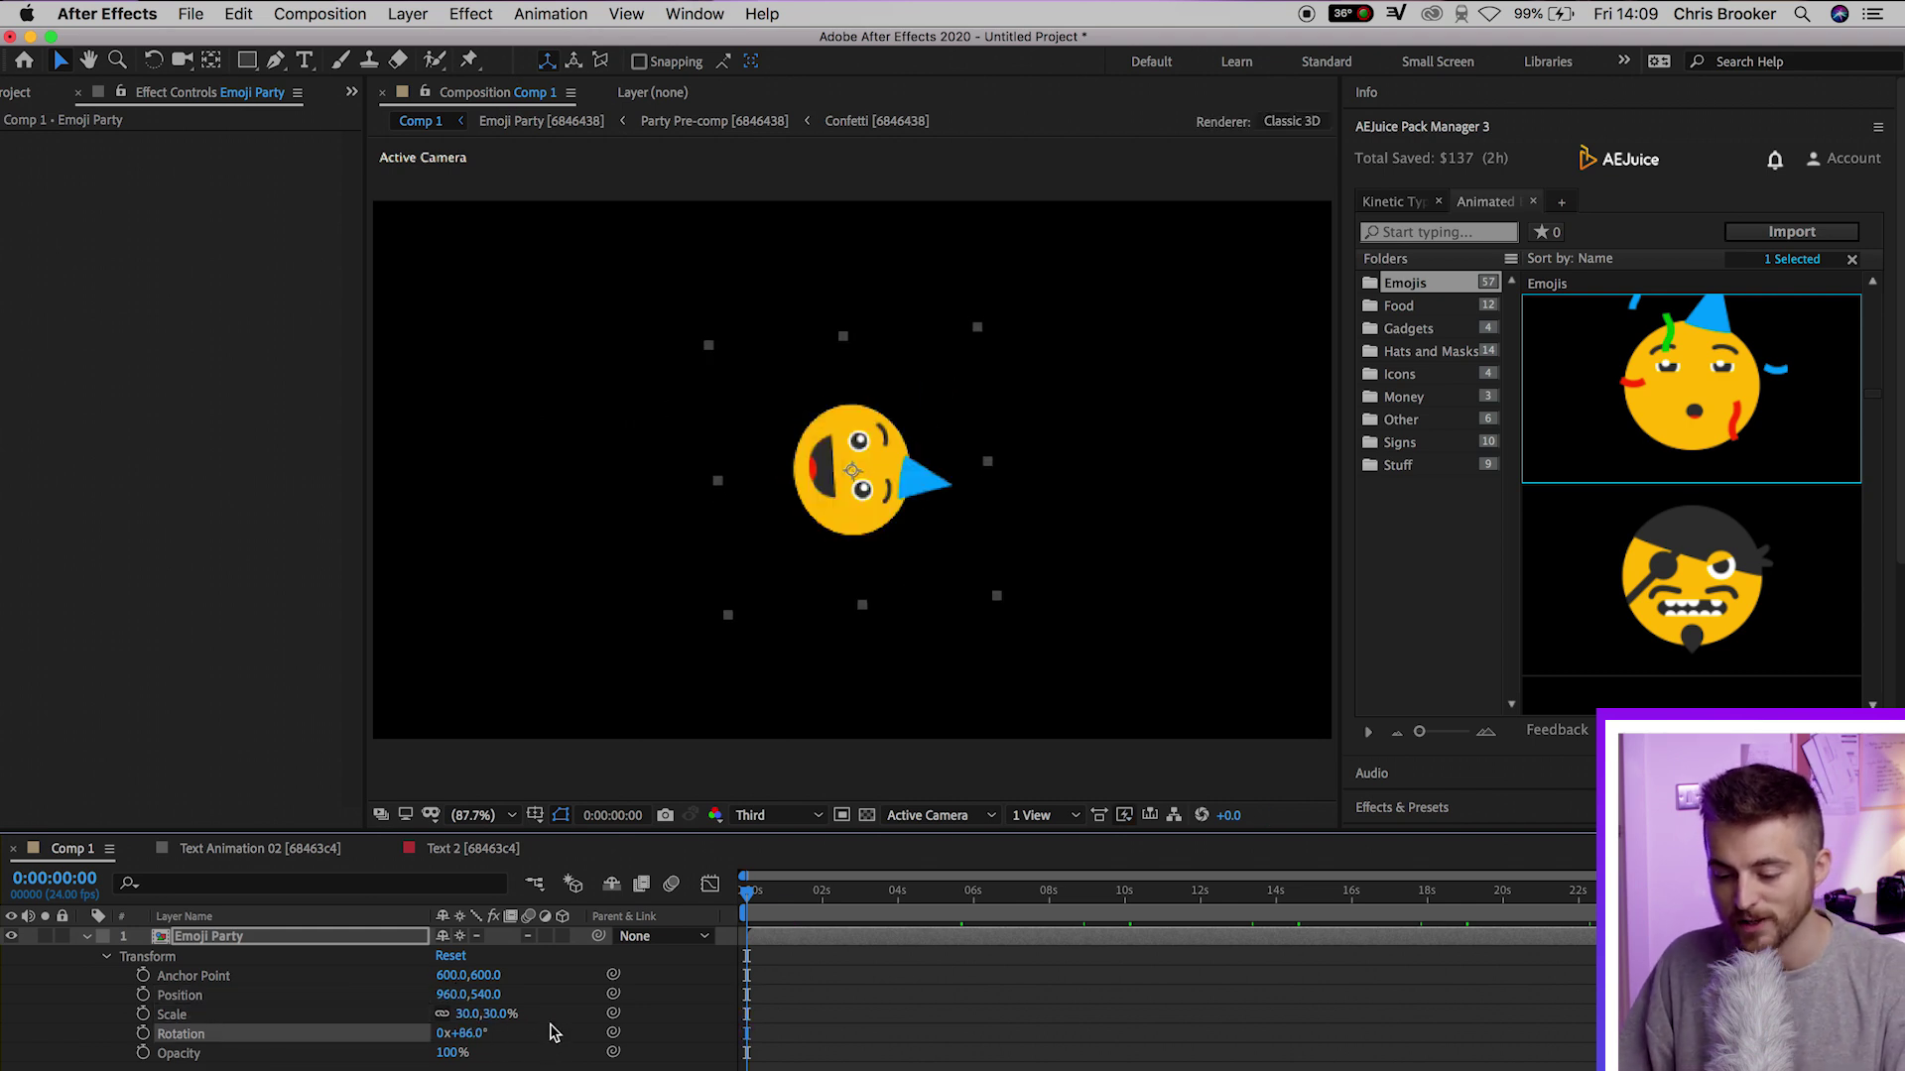
key("super+z")
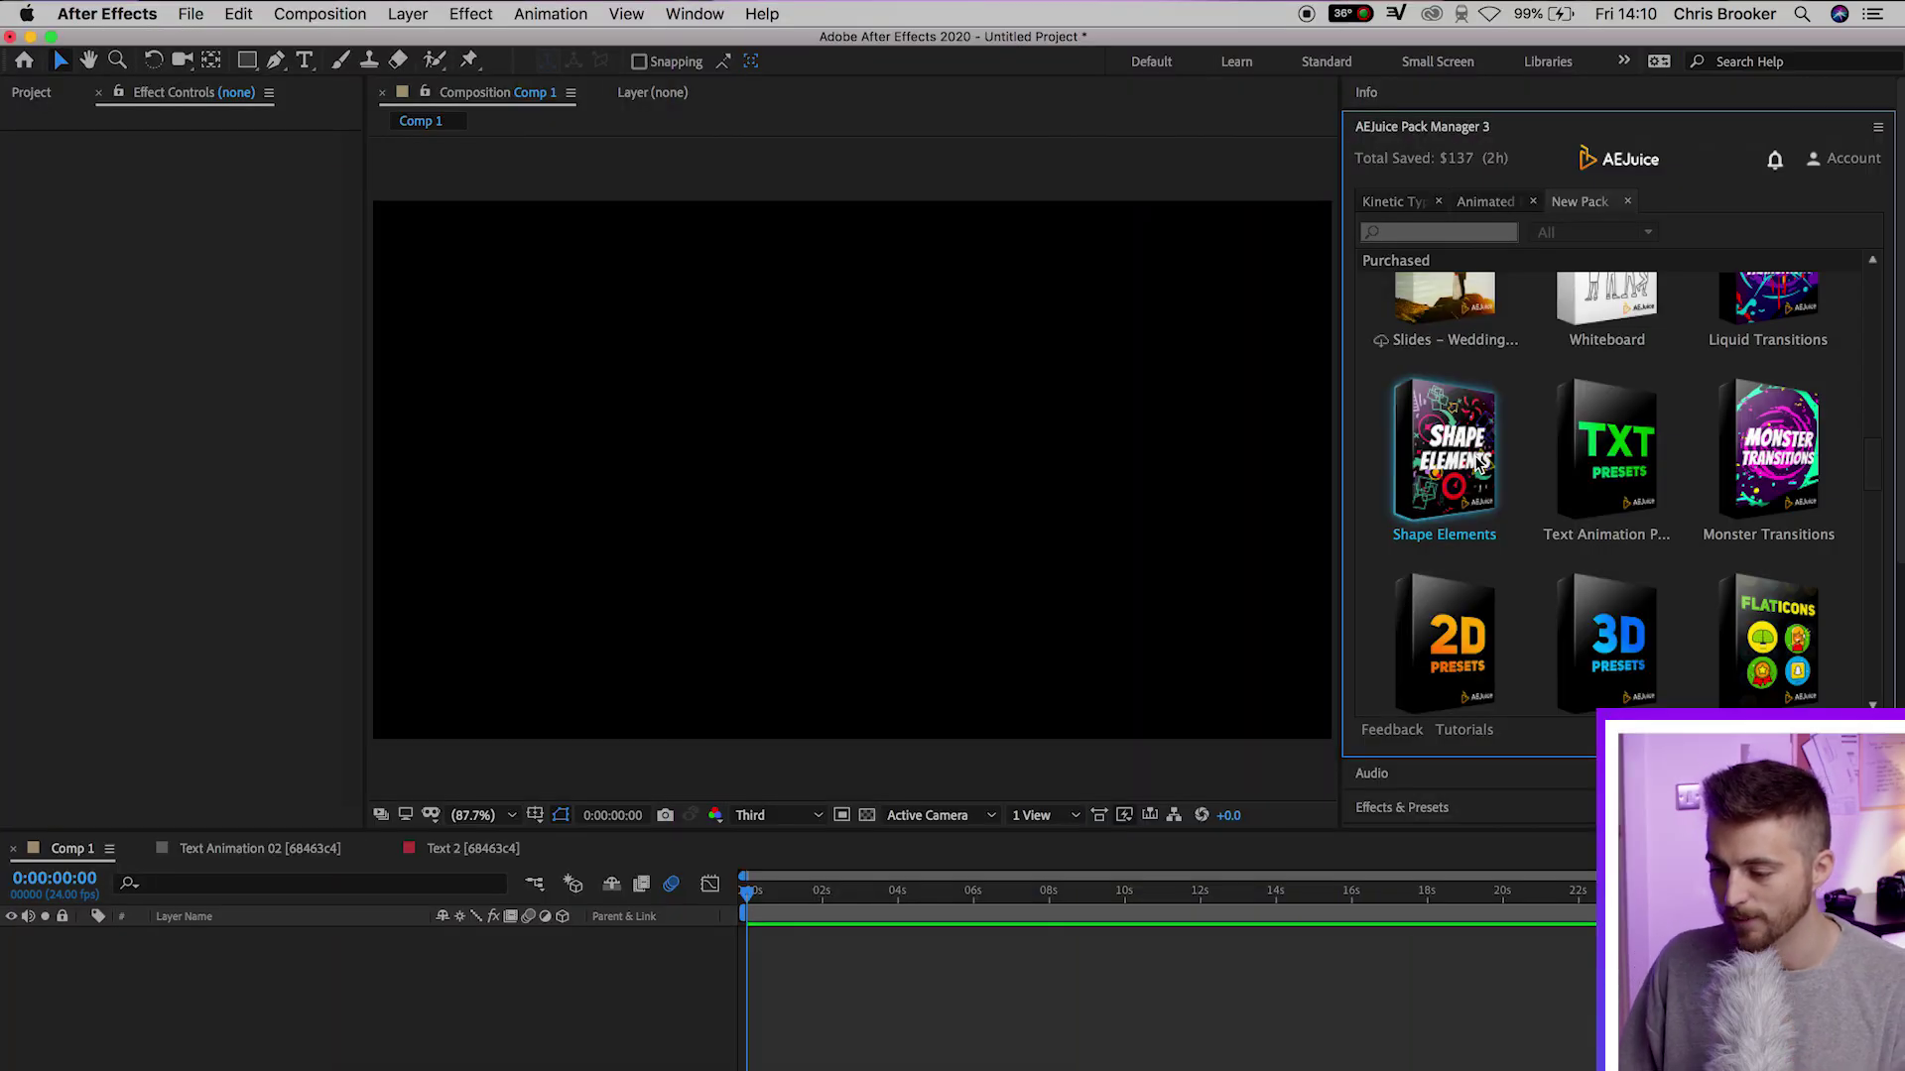
Browse the Shape Elements pack folders, from 3D Lines through Hands, to reach Hexagons.
left_click(1478, 463)
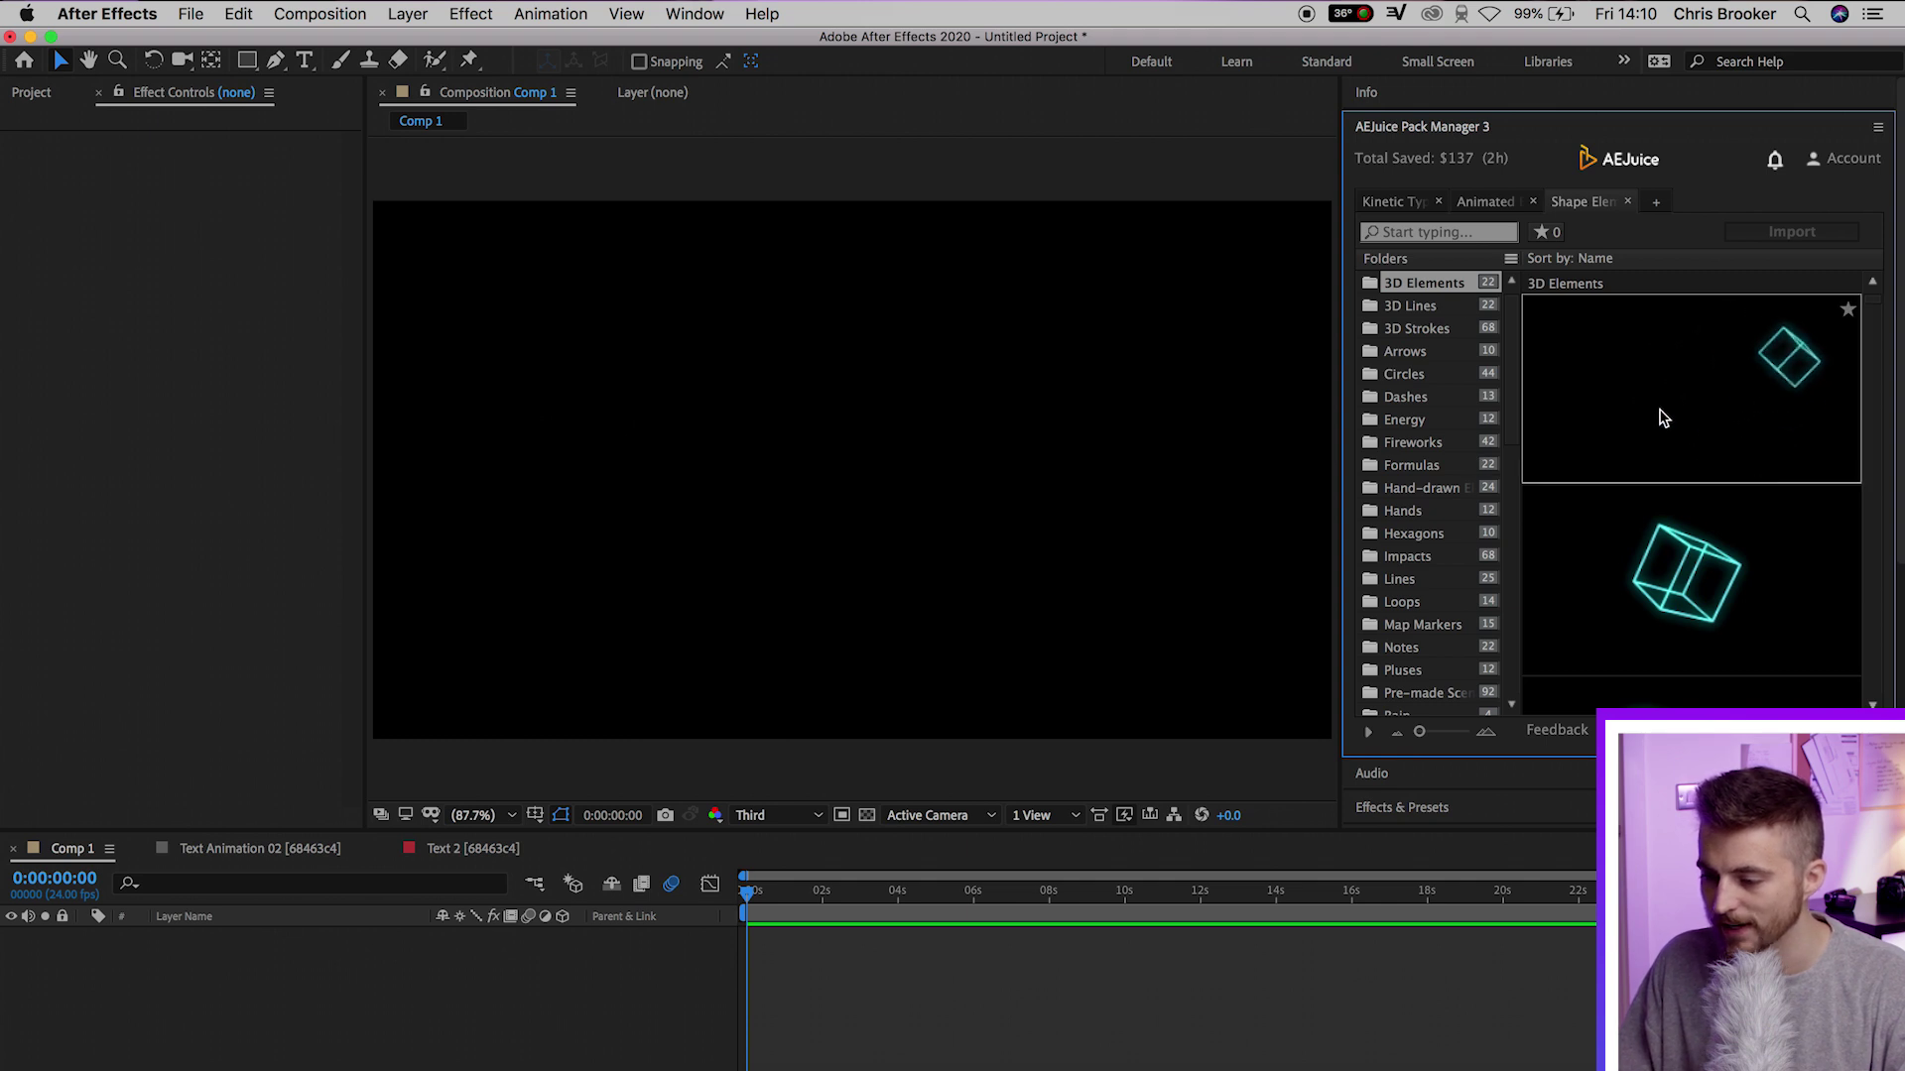
left_click(1409, 308)
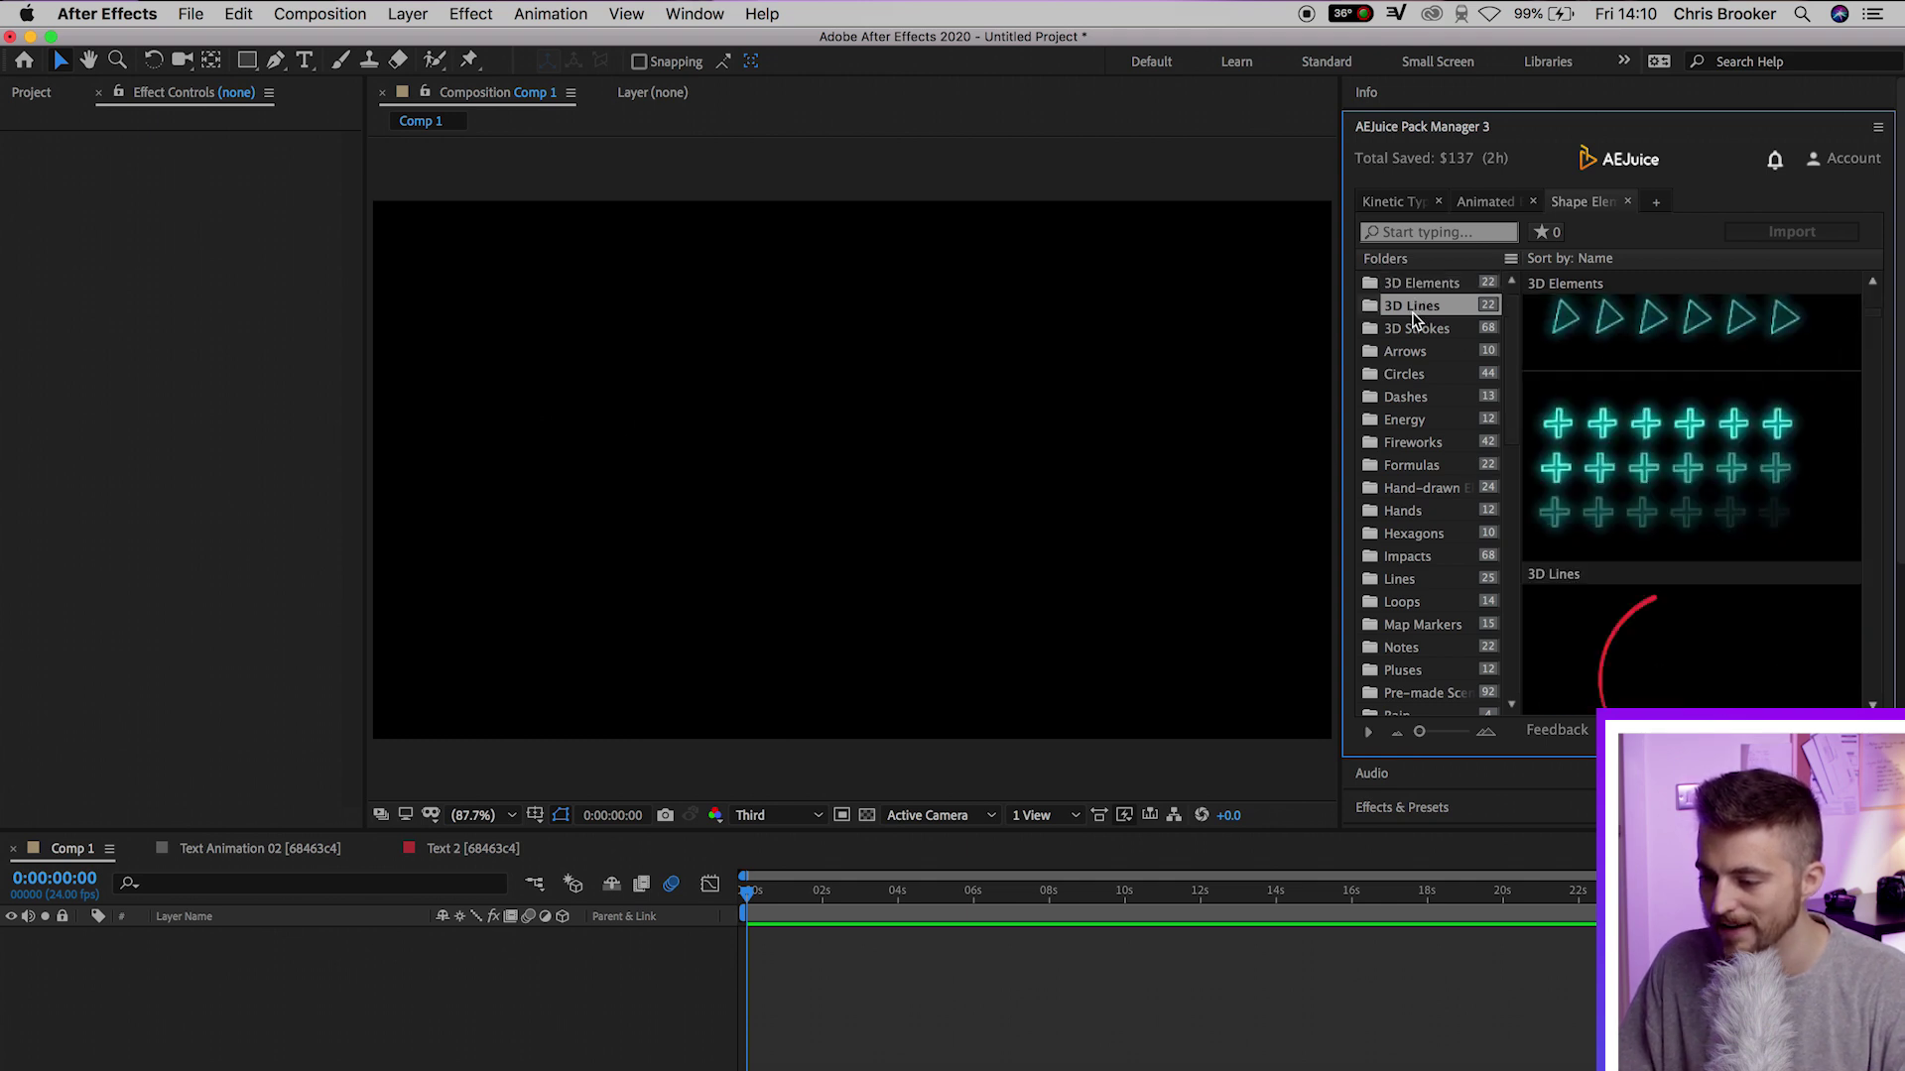
left_click(1404, 333)
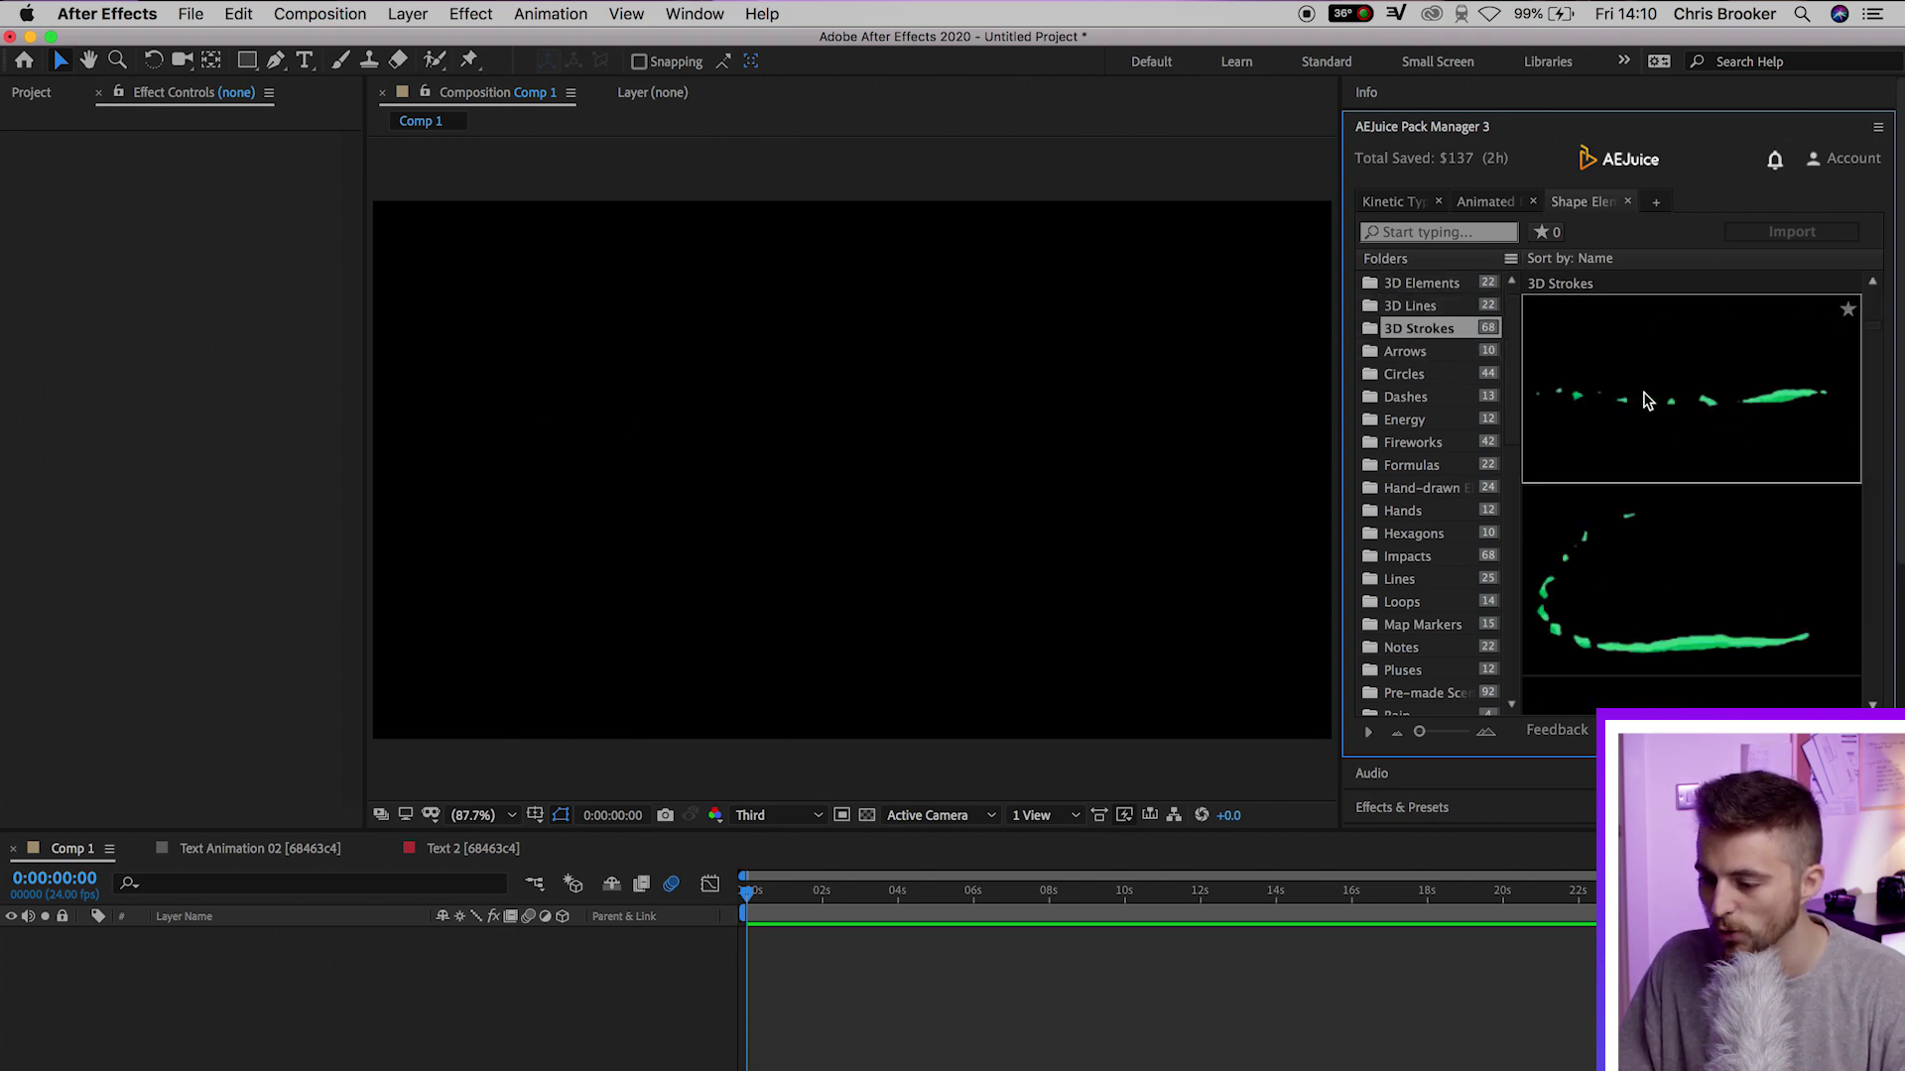
left_click(1407, 351)
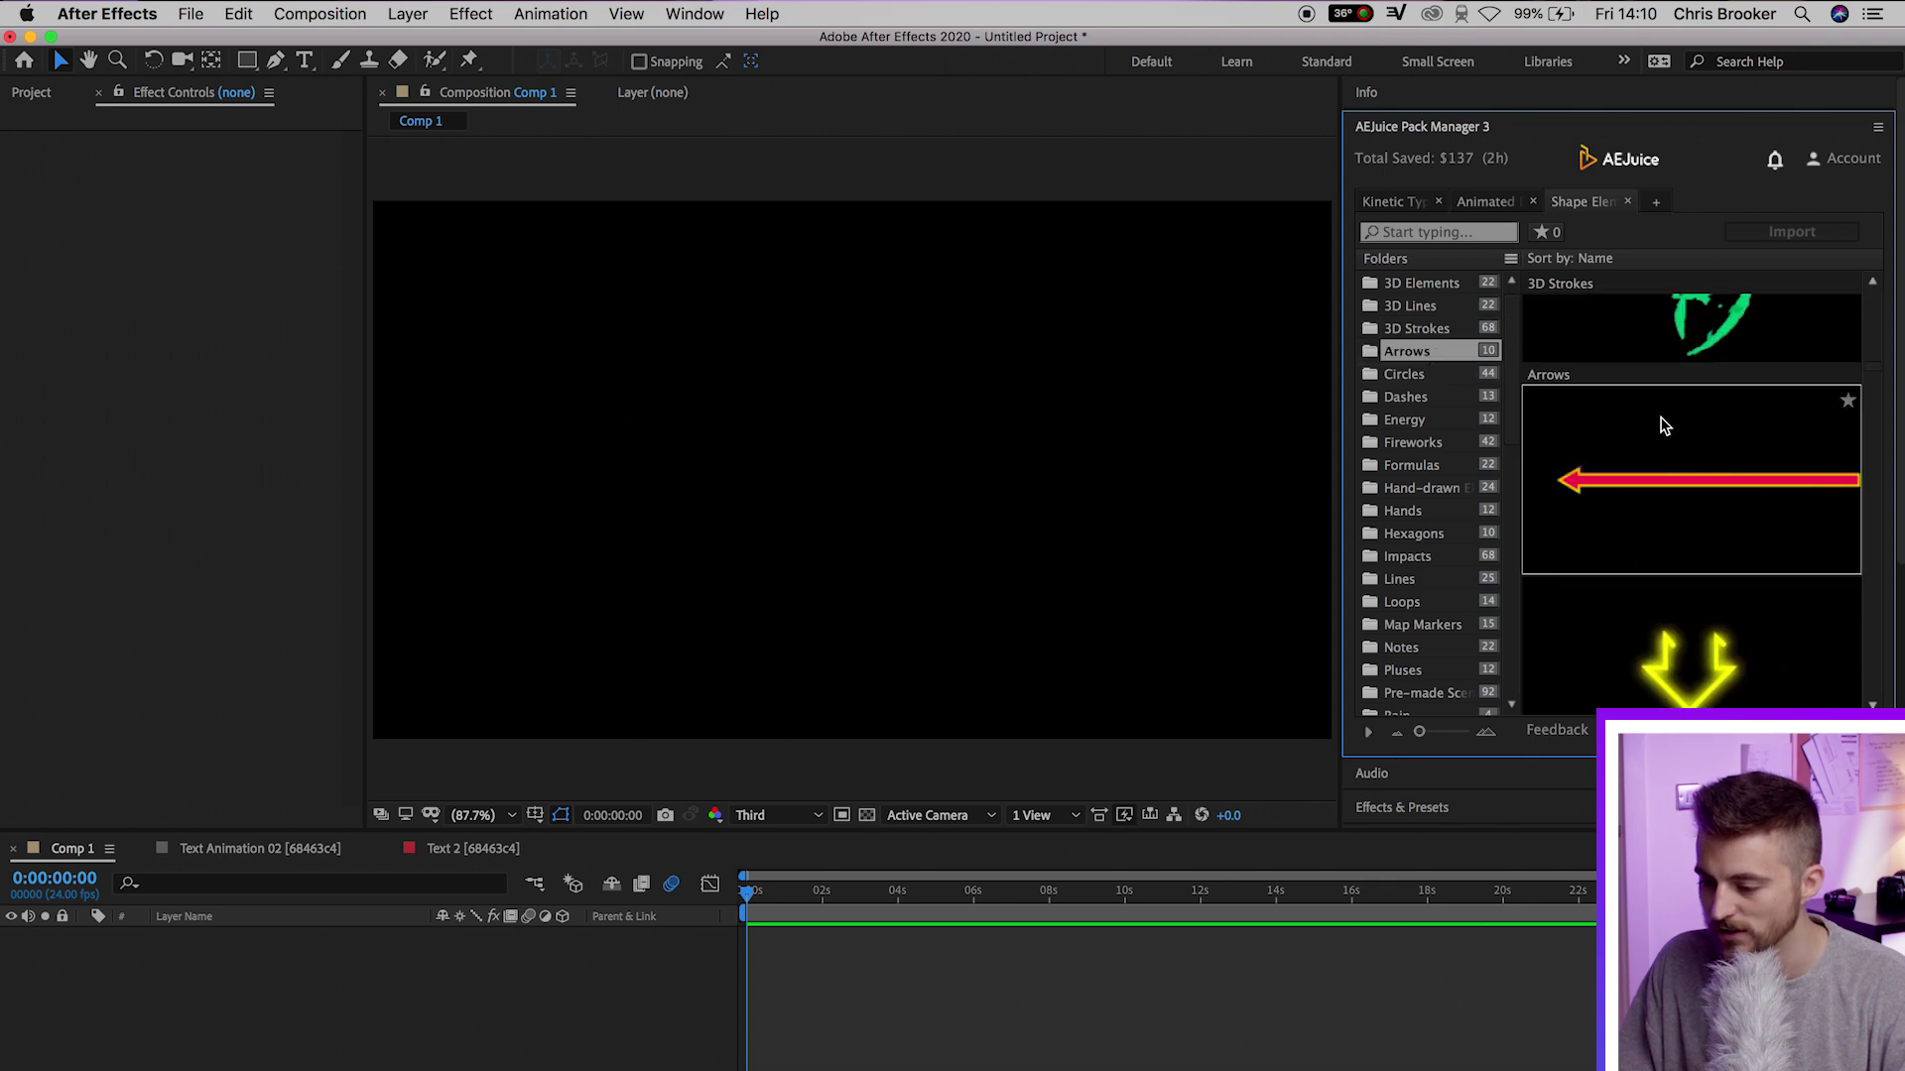
scroll(1702, 644, "down", 3)
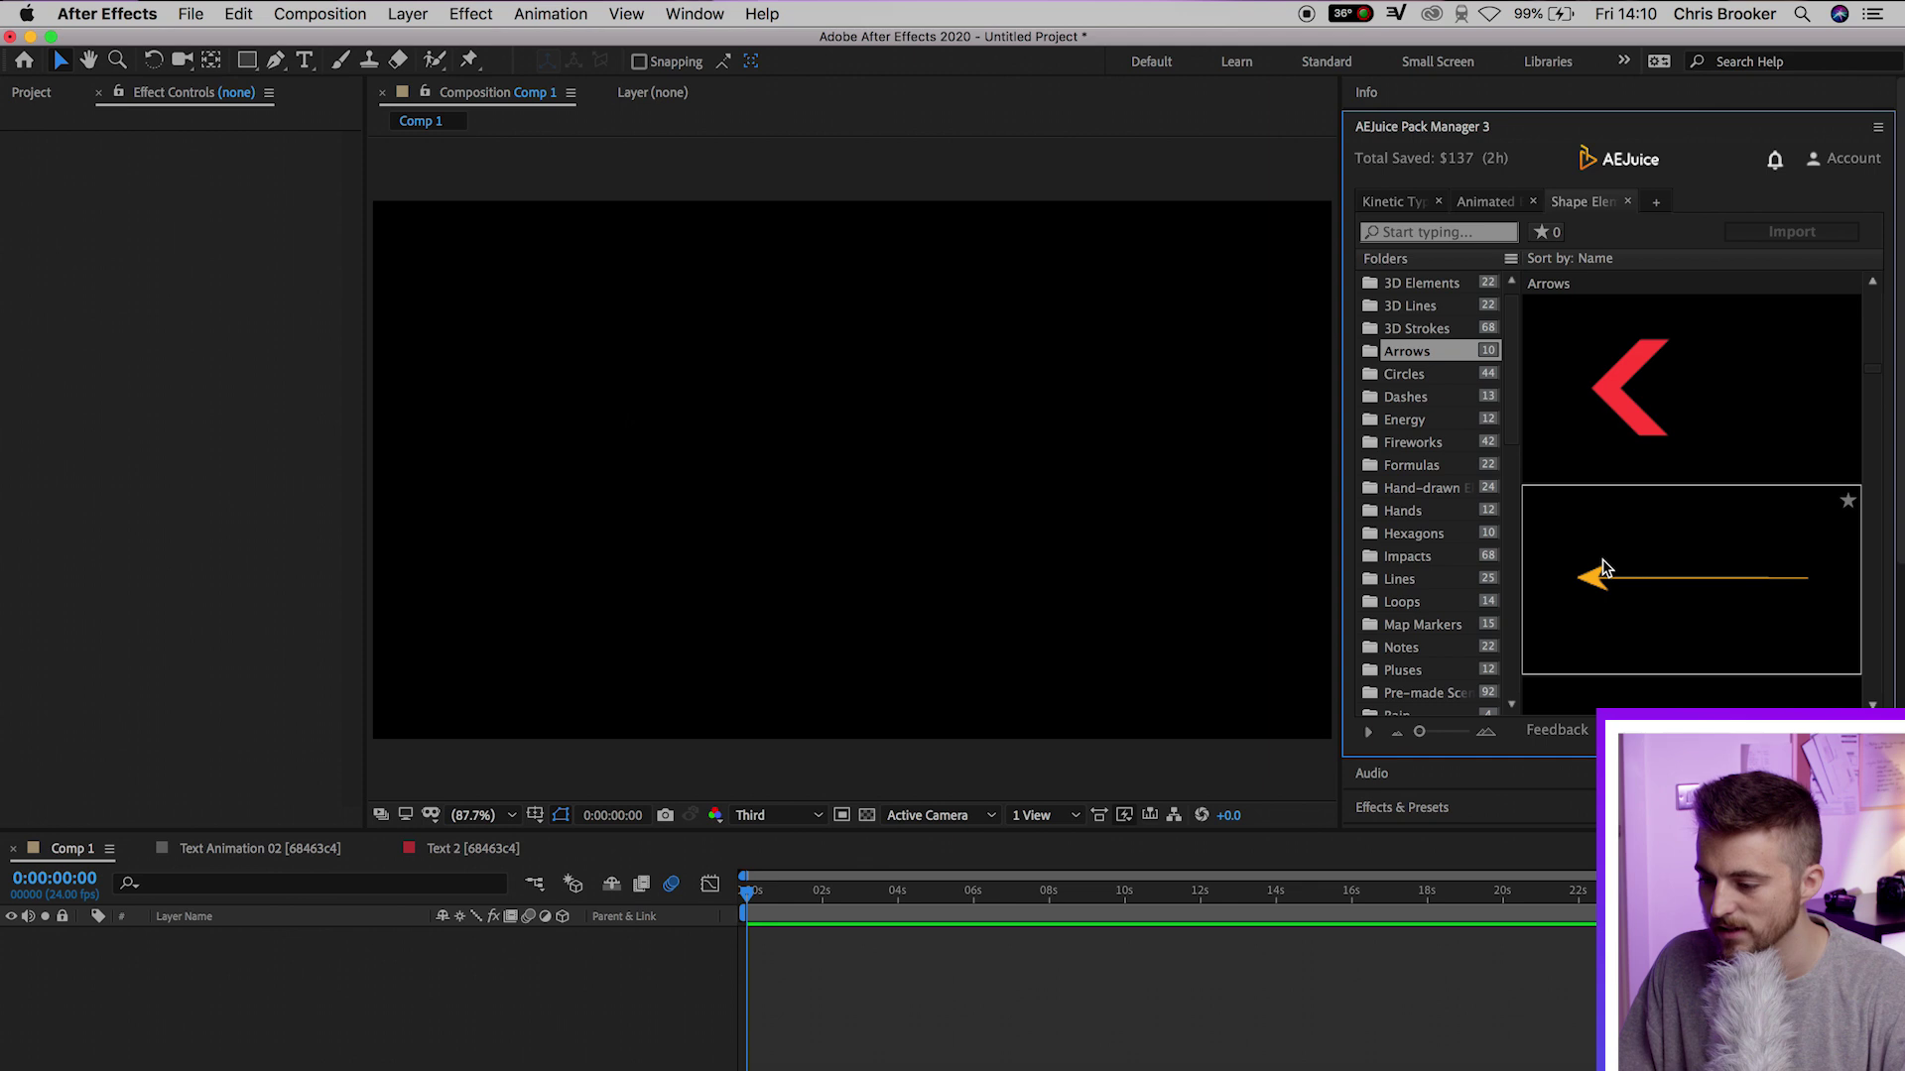
left_click(1427, 377)
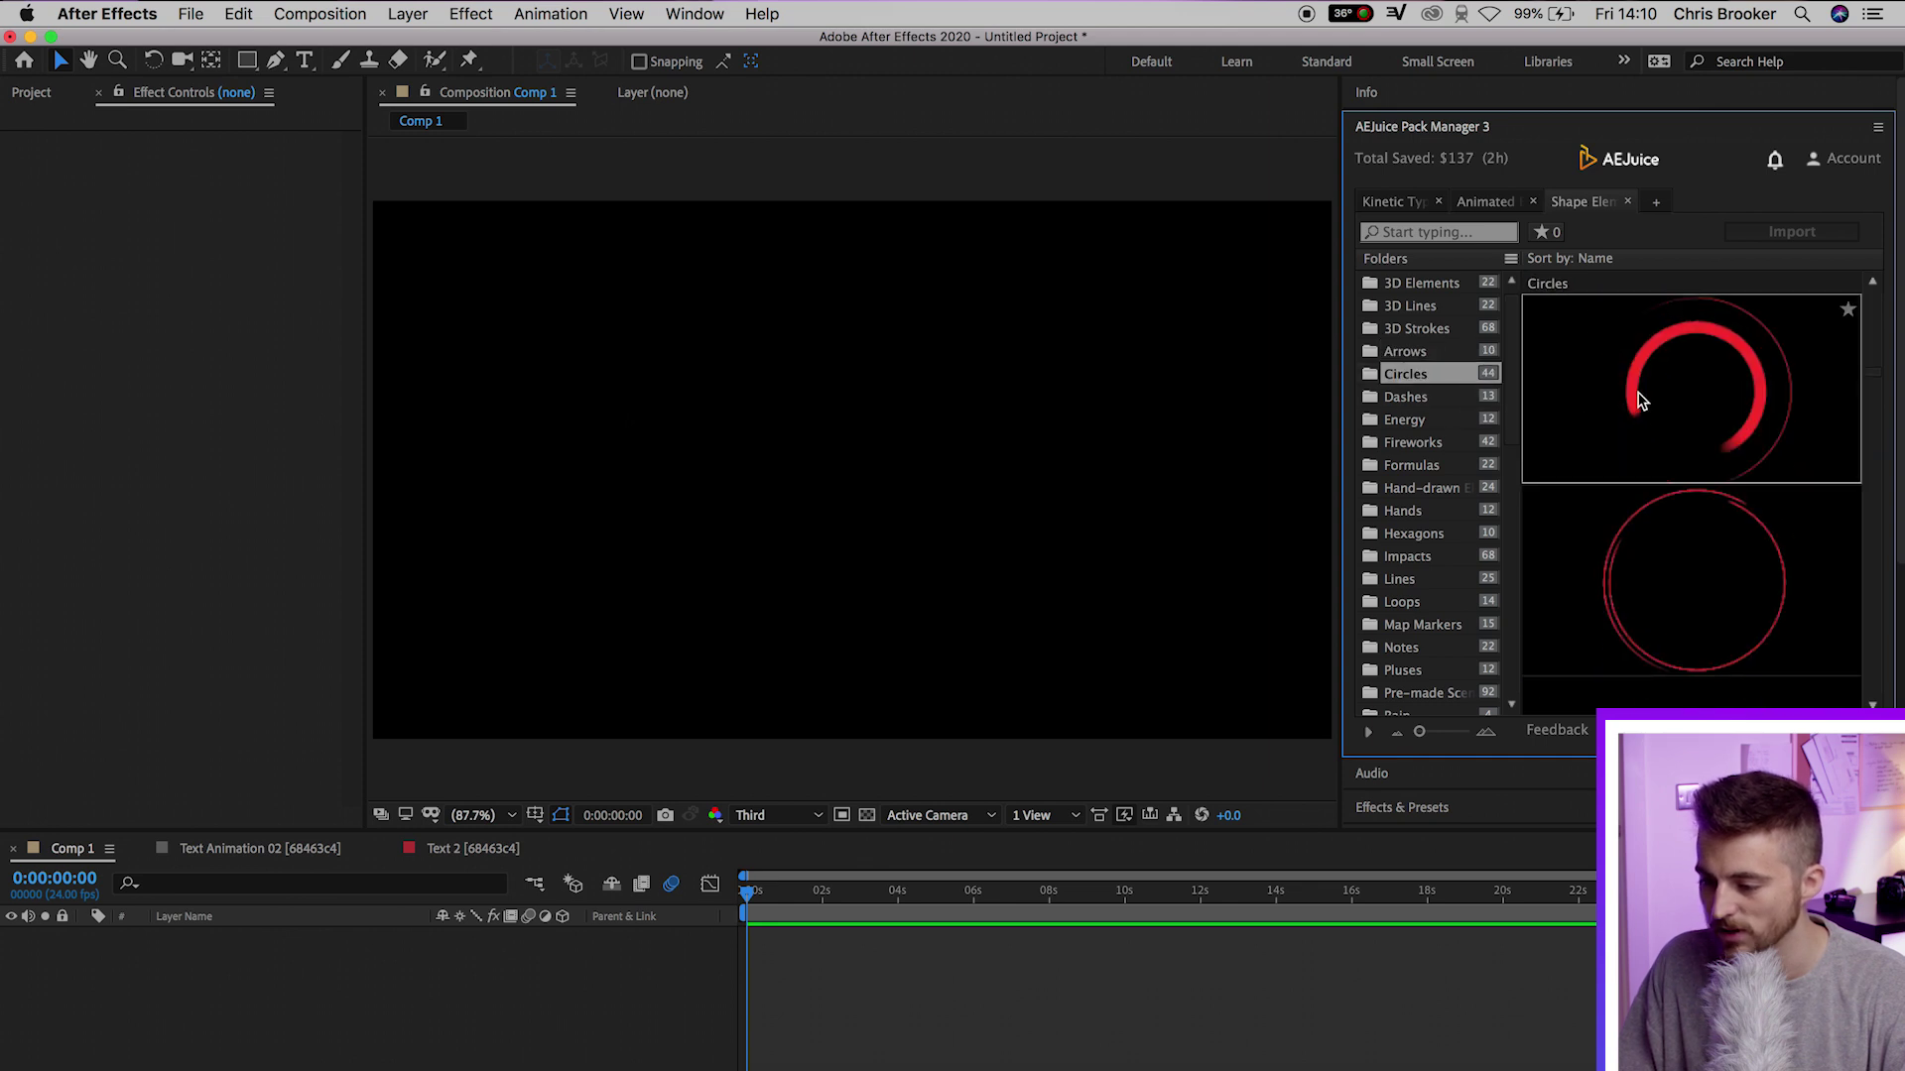
left_click(1459, 397)
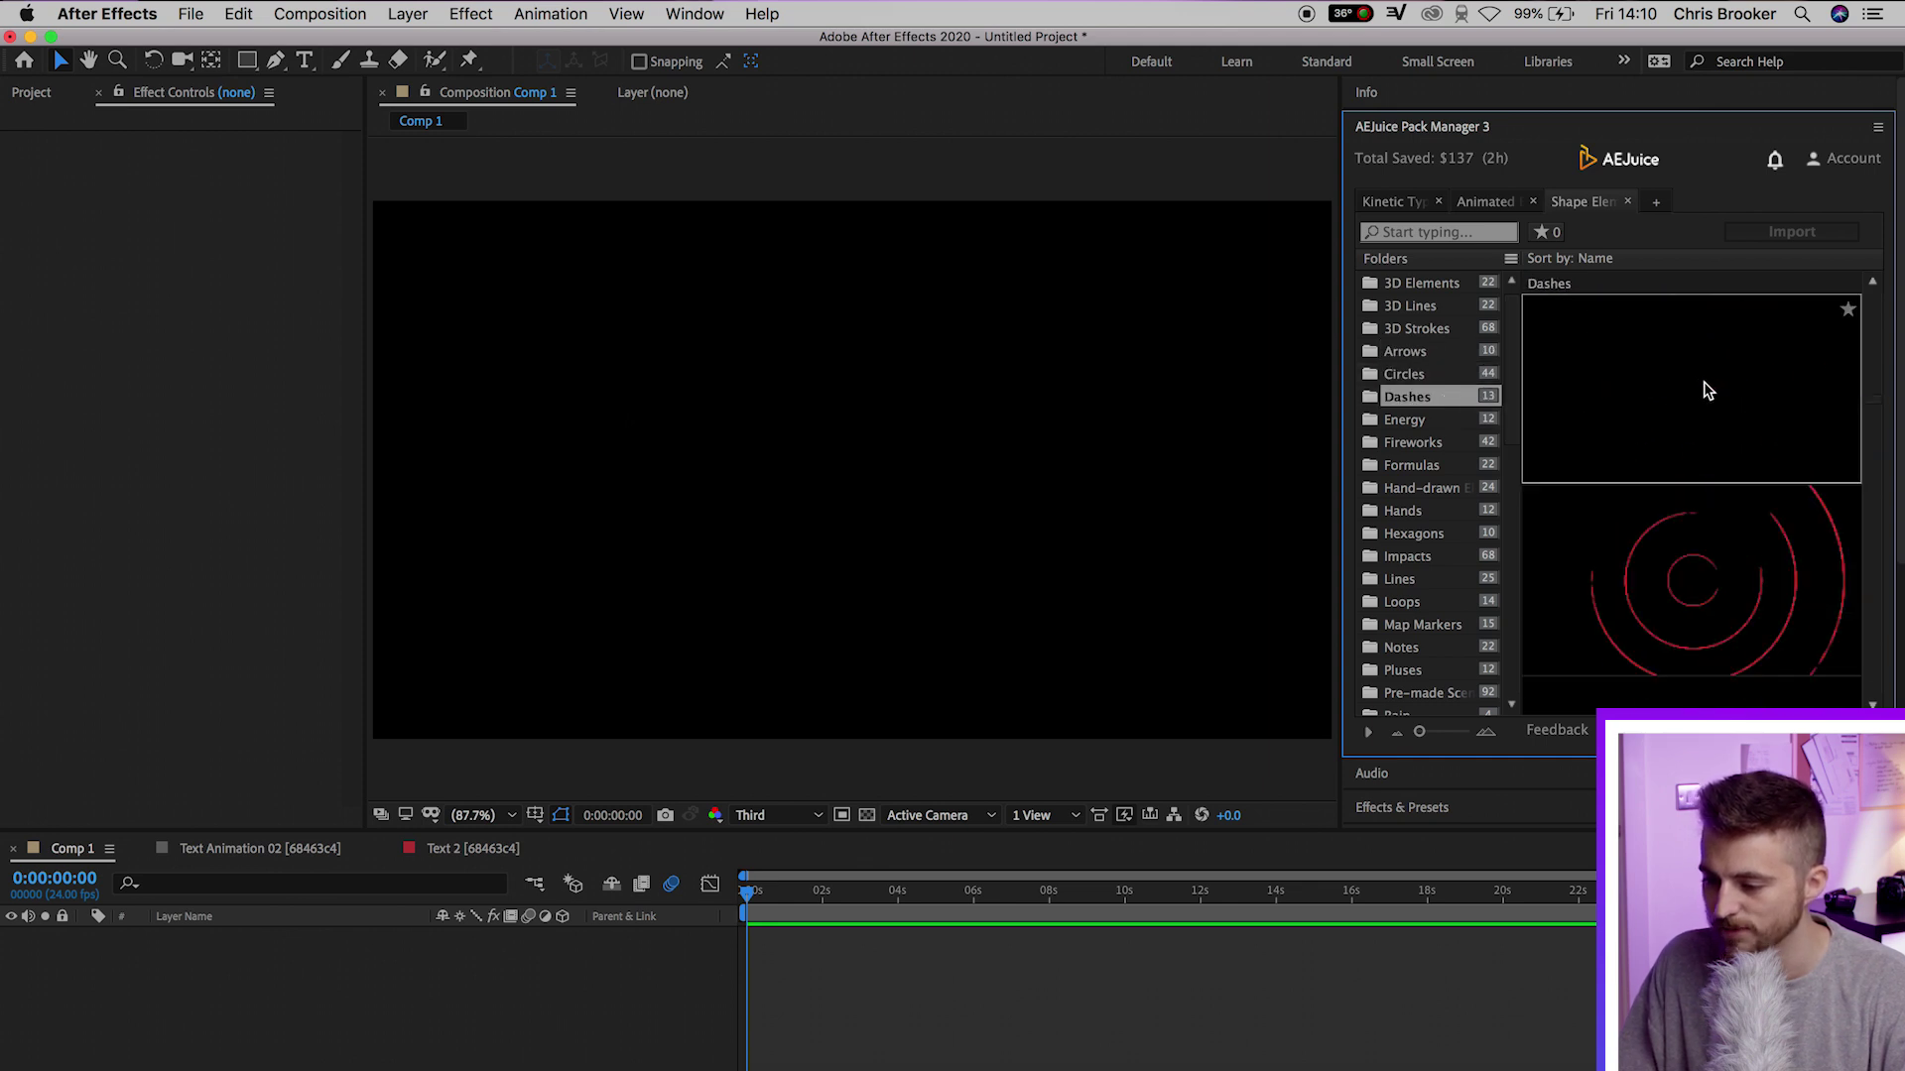
left_click(1412, 419)
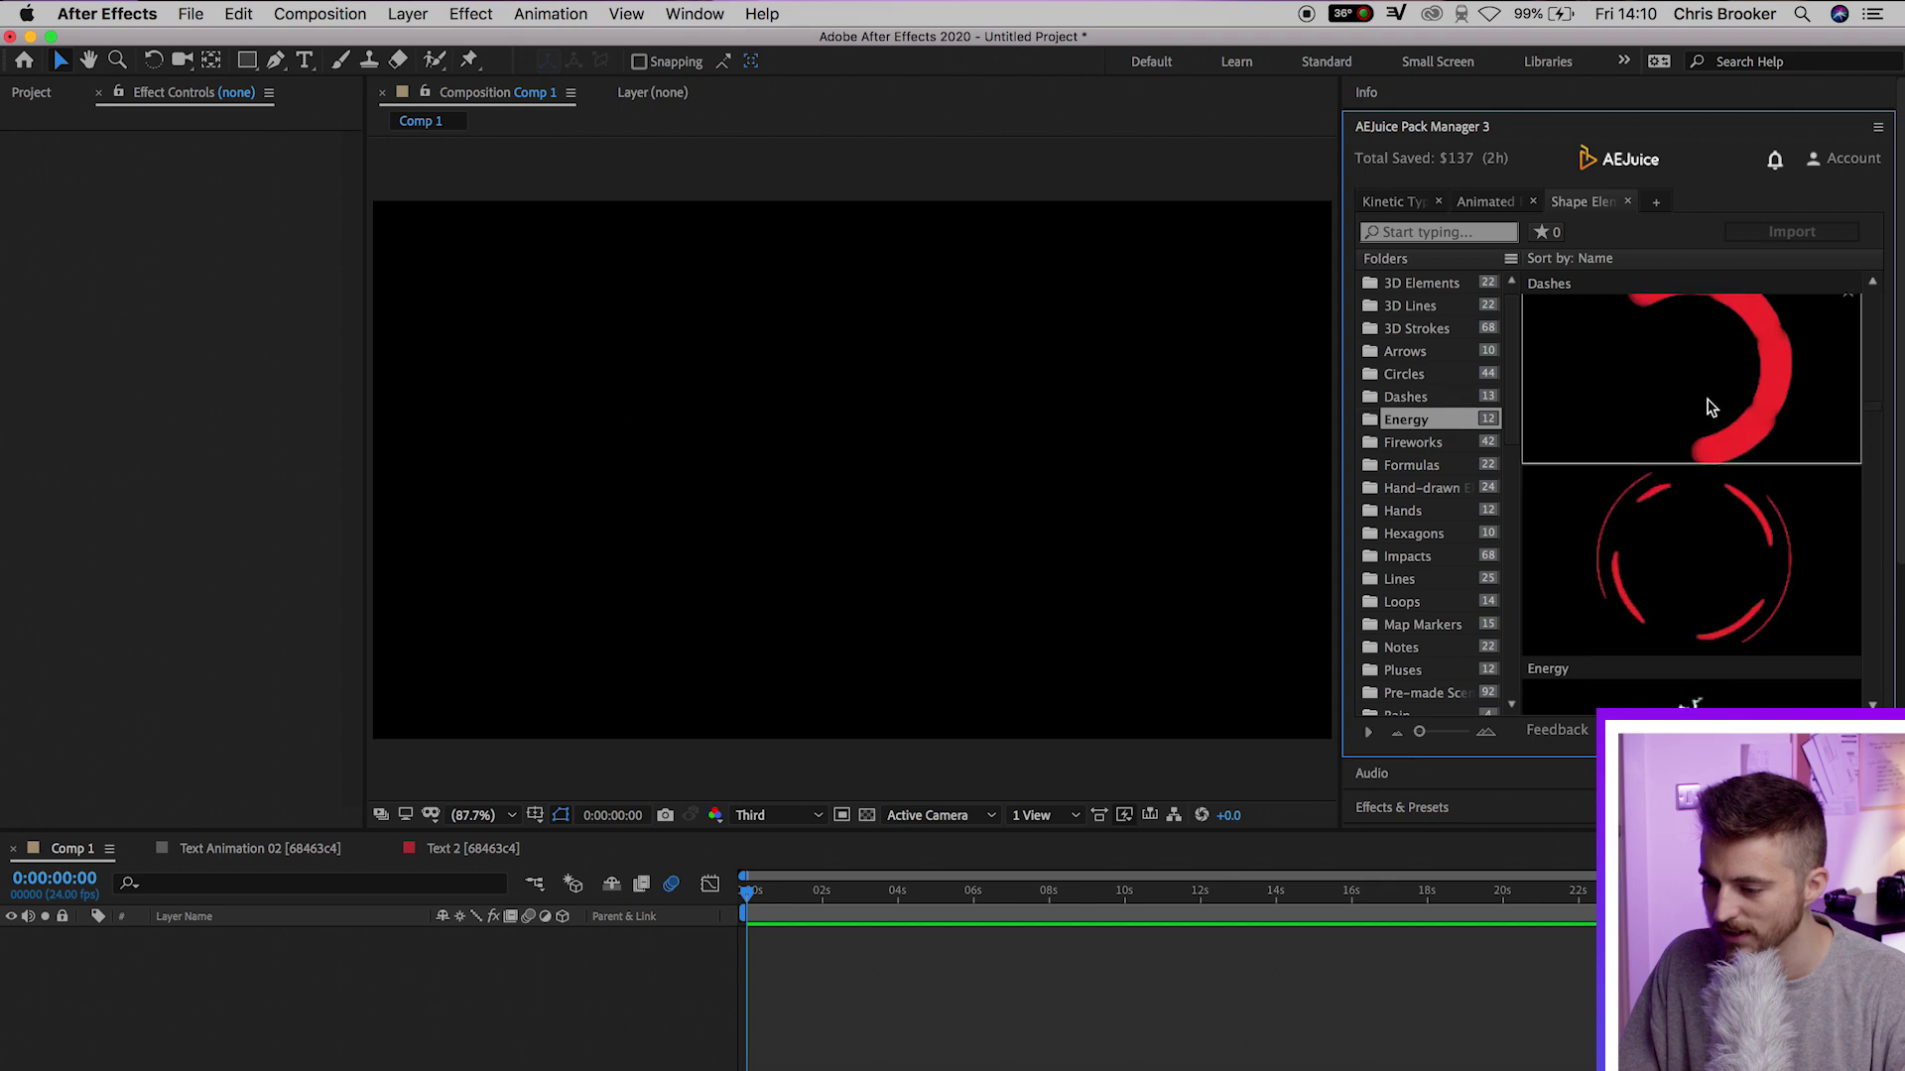
left_click(1418, 463)
left_click(1453, 487)
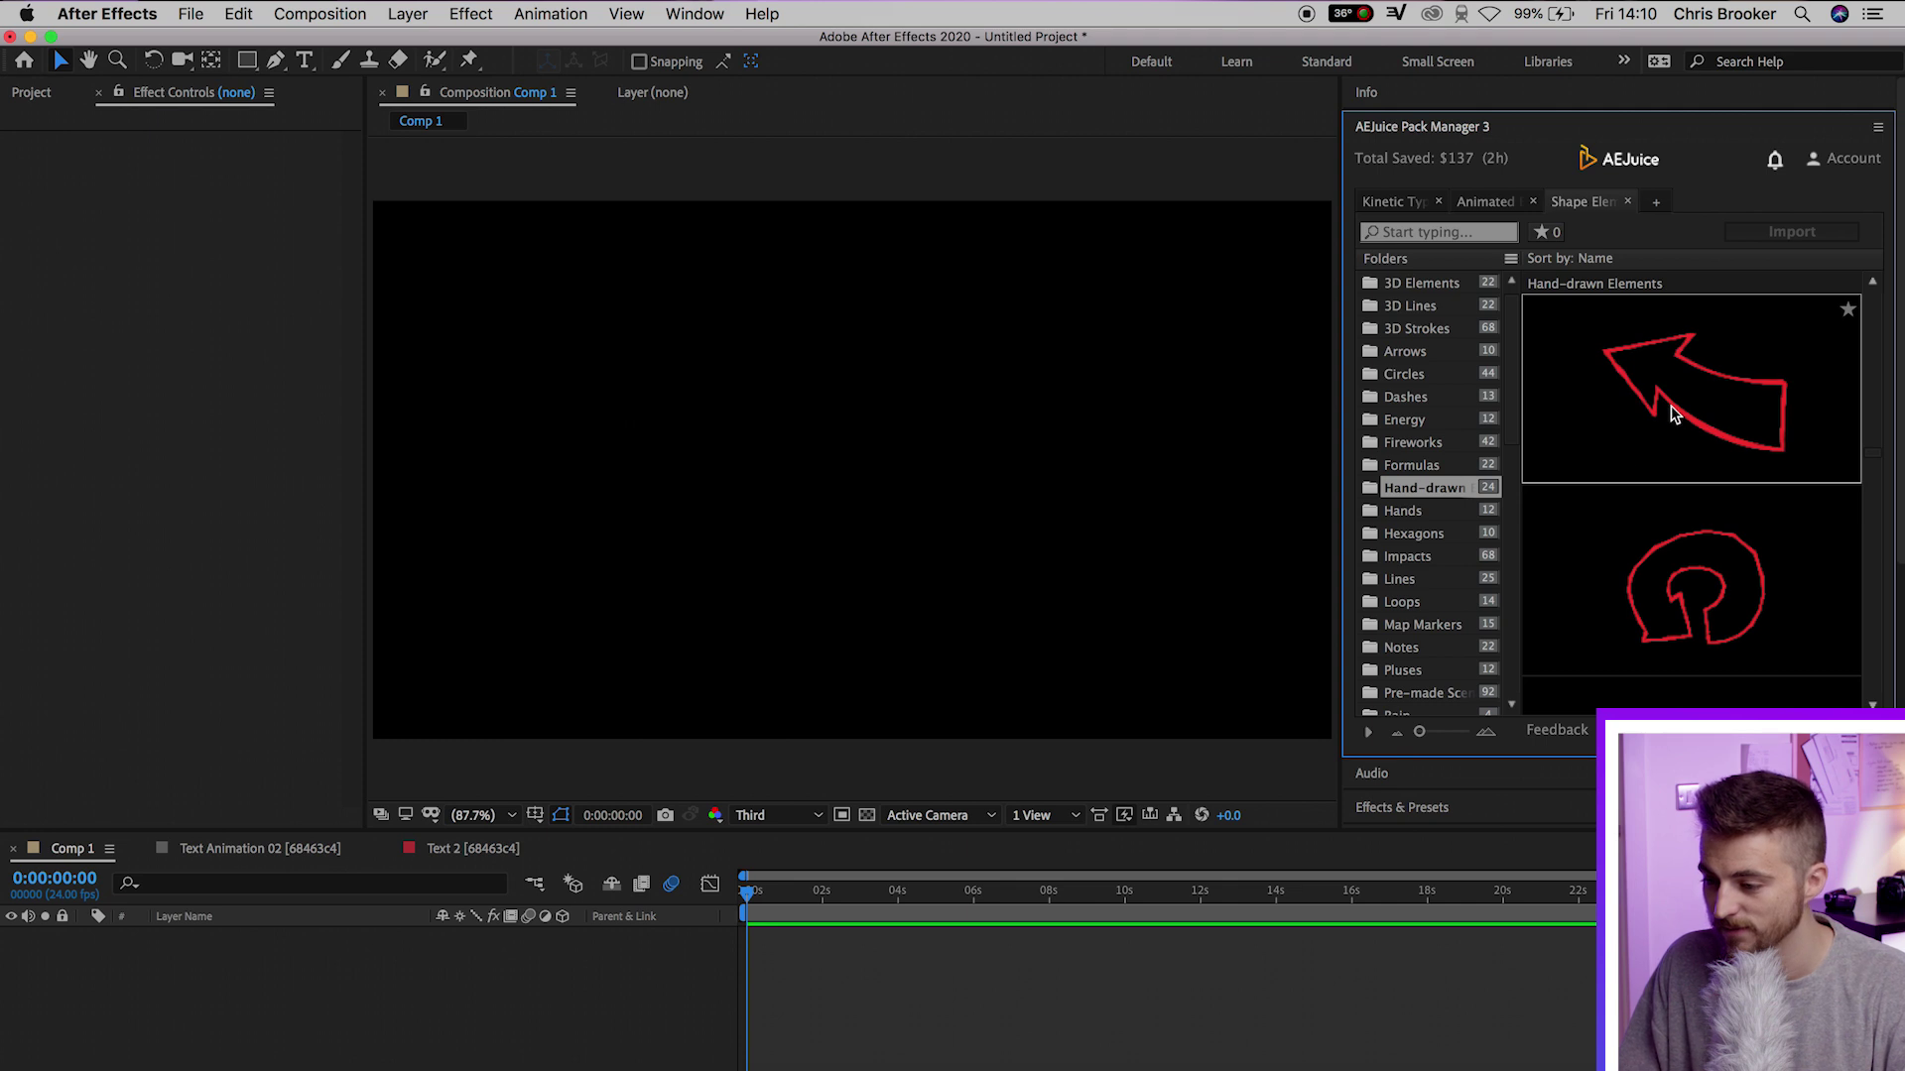
left_click(1433, 509)
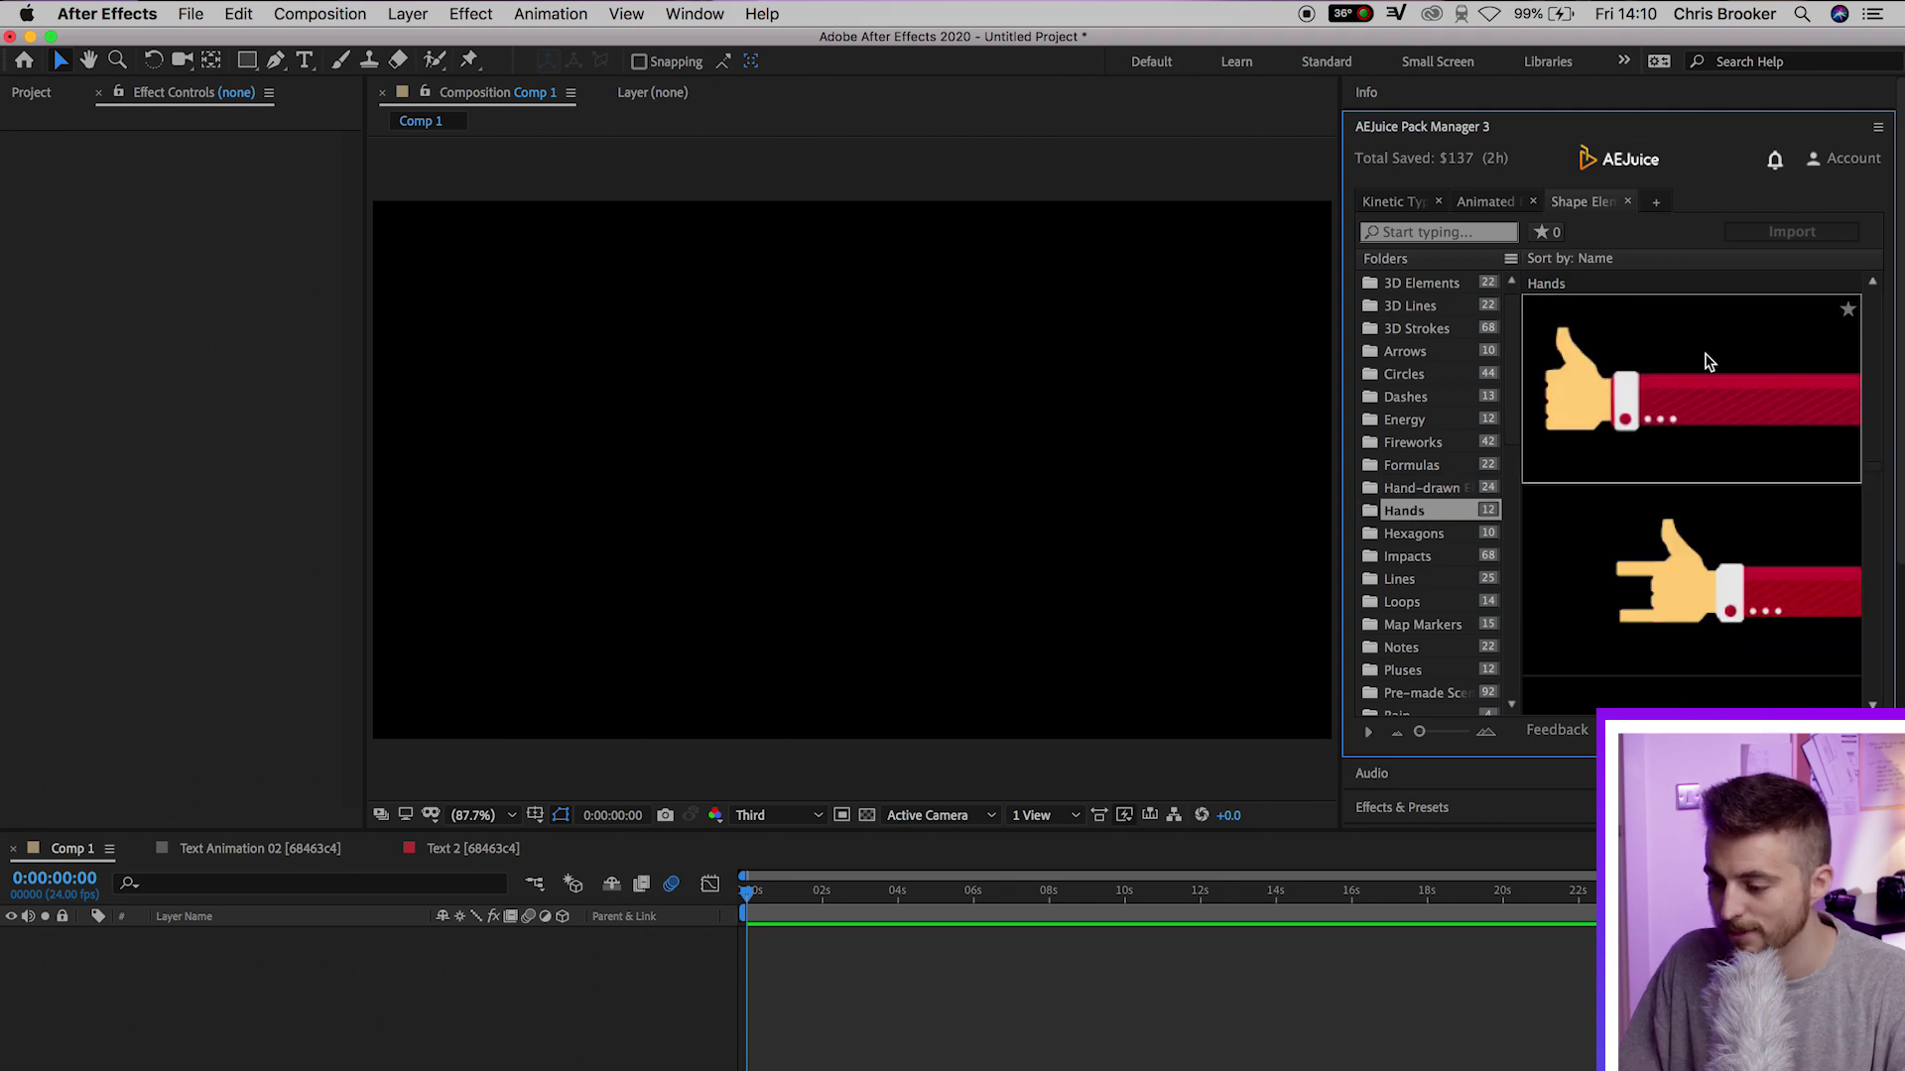
left_click(1425, 533)
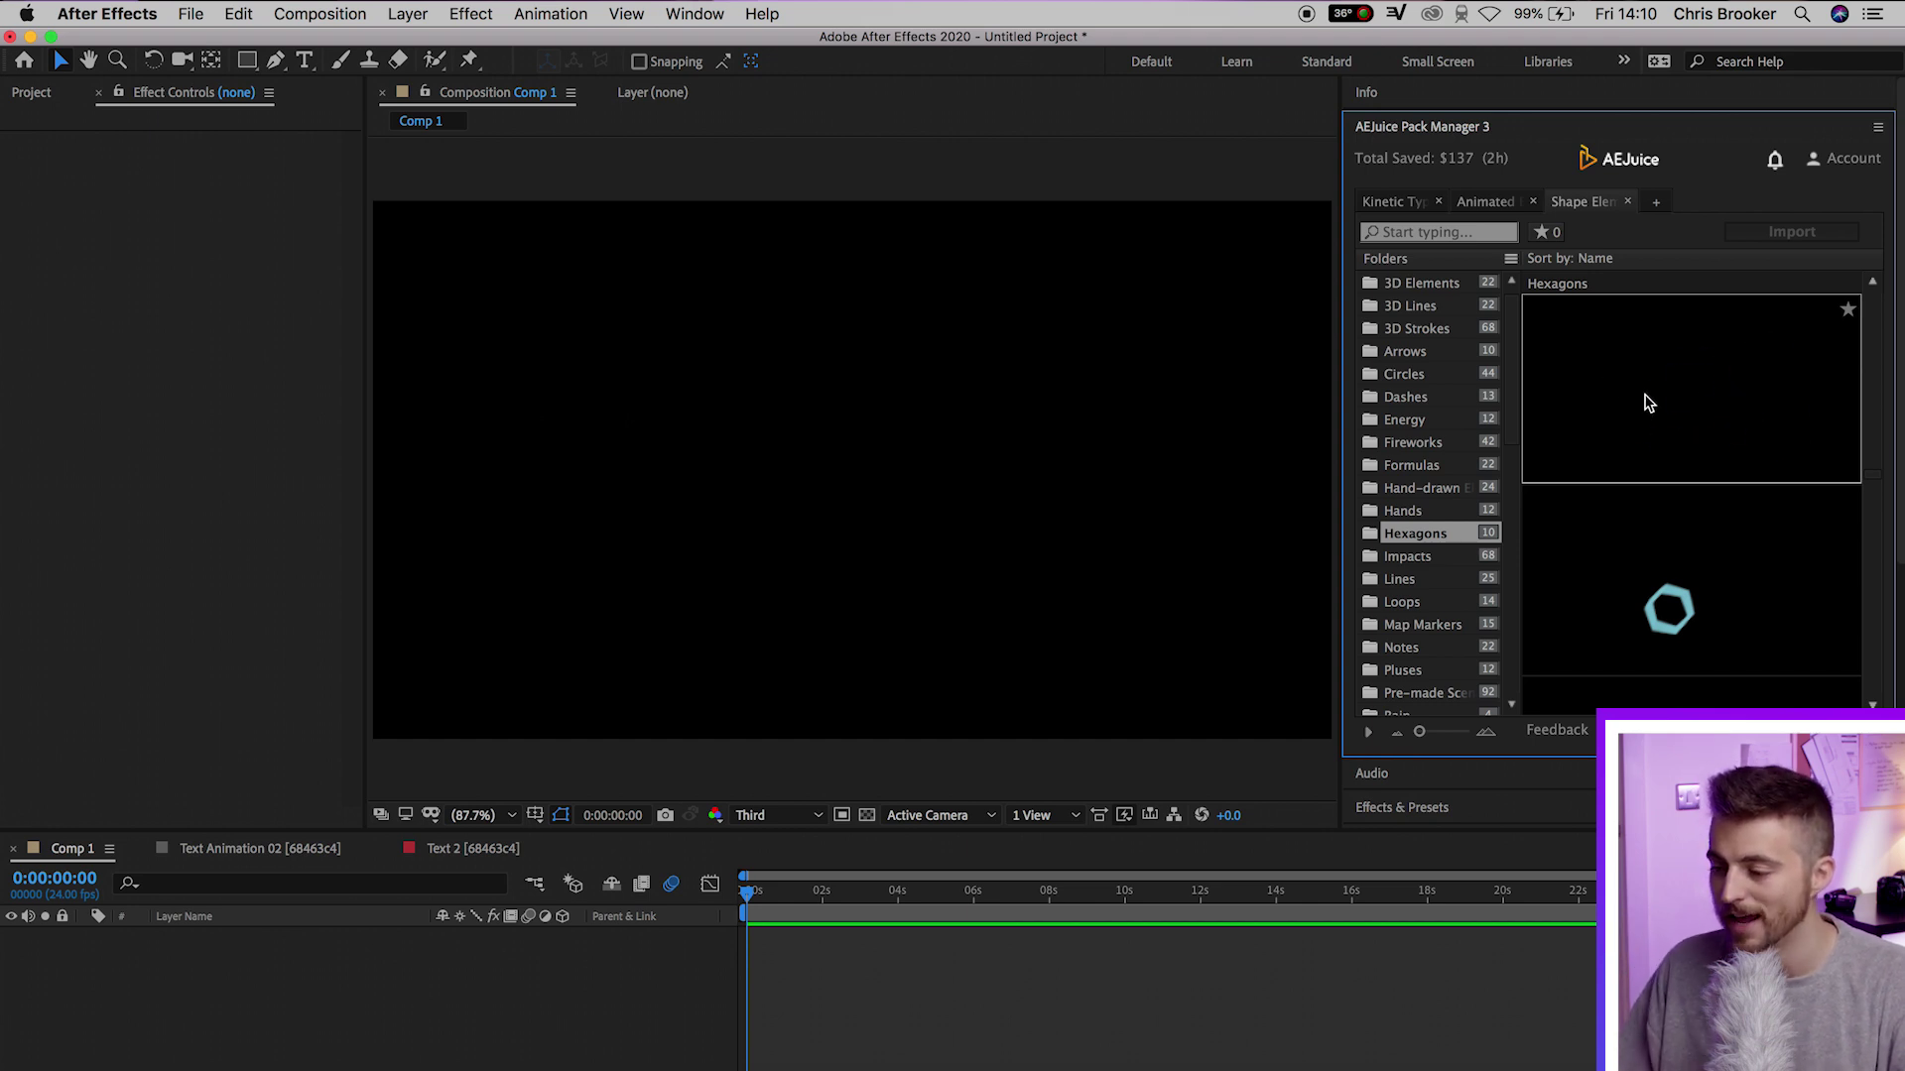
Import the first hexagon animation into Comp 1 and enlarge it to 568% scale.
left_click(1648, 402)
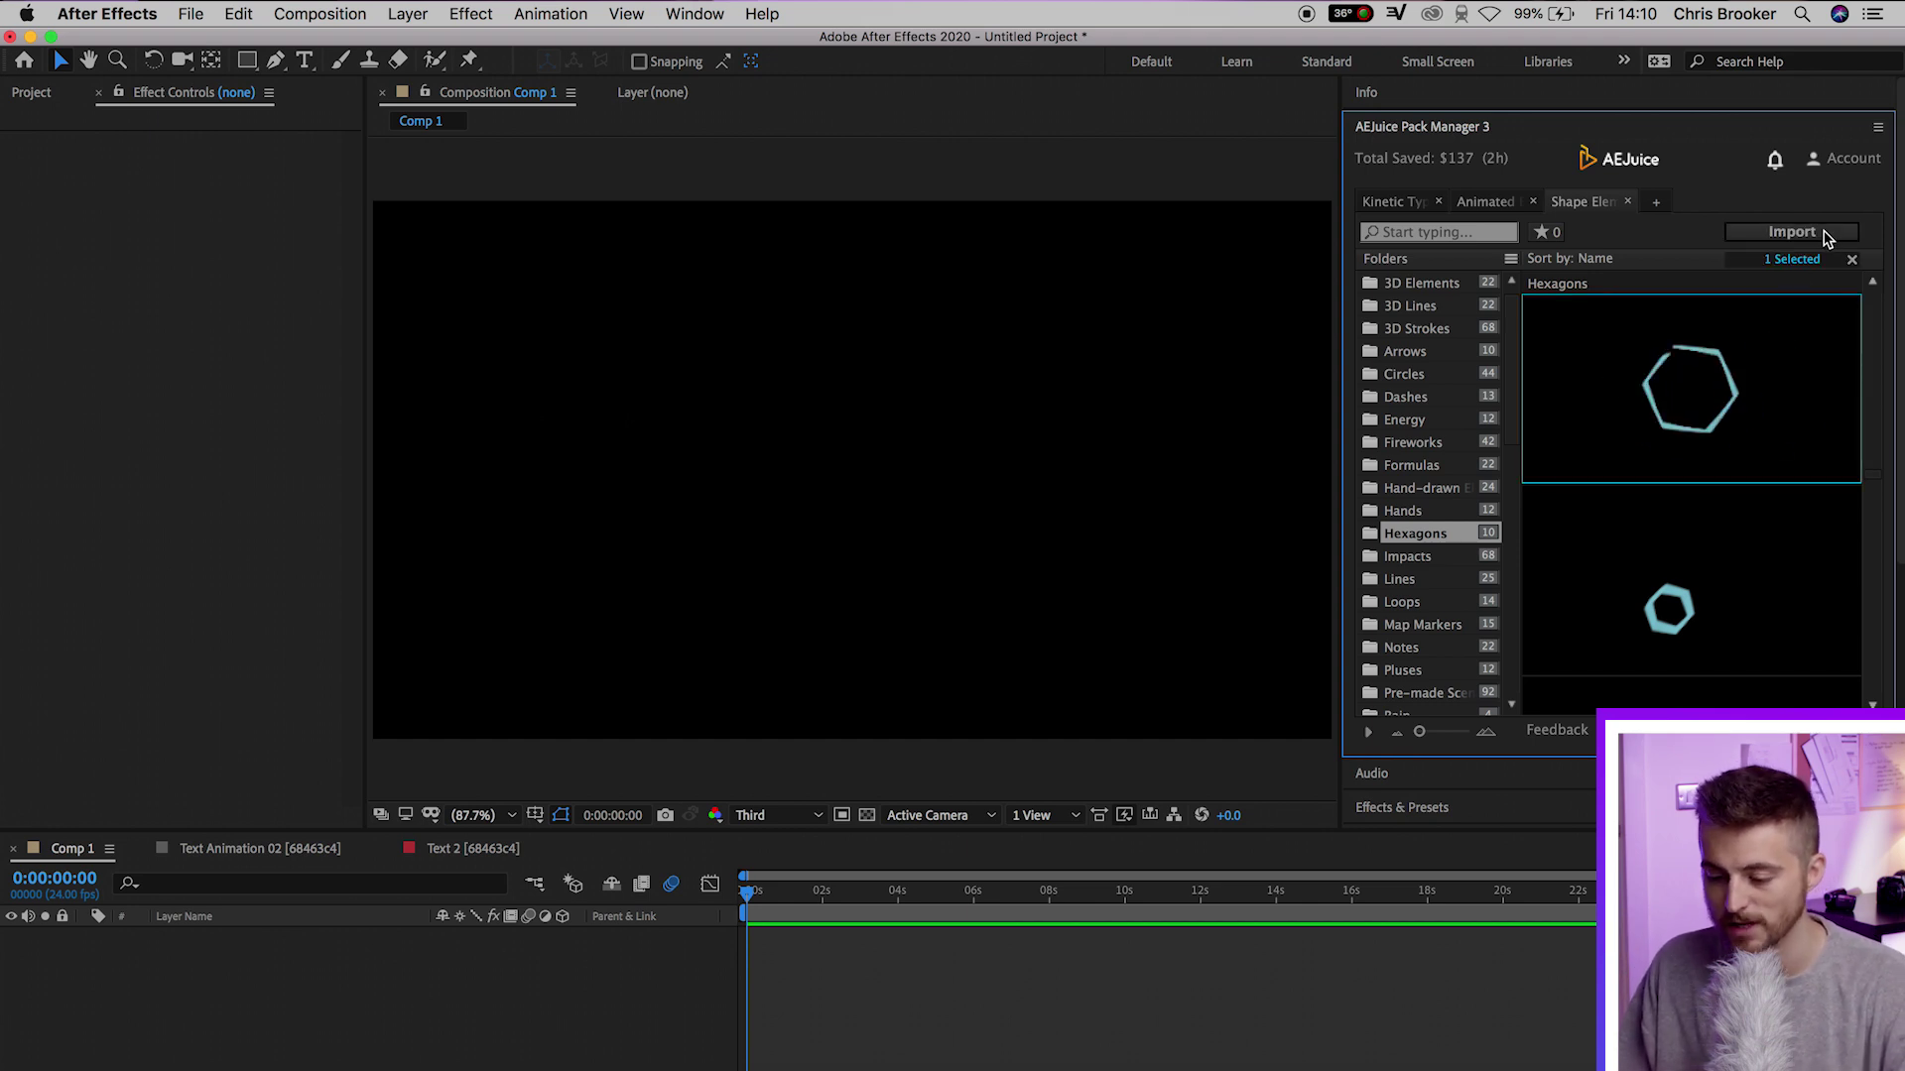
left_click(1792, 232)
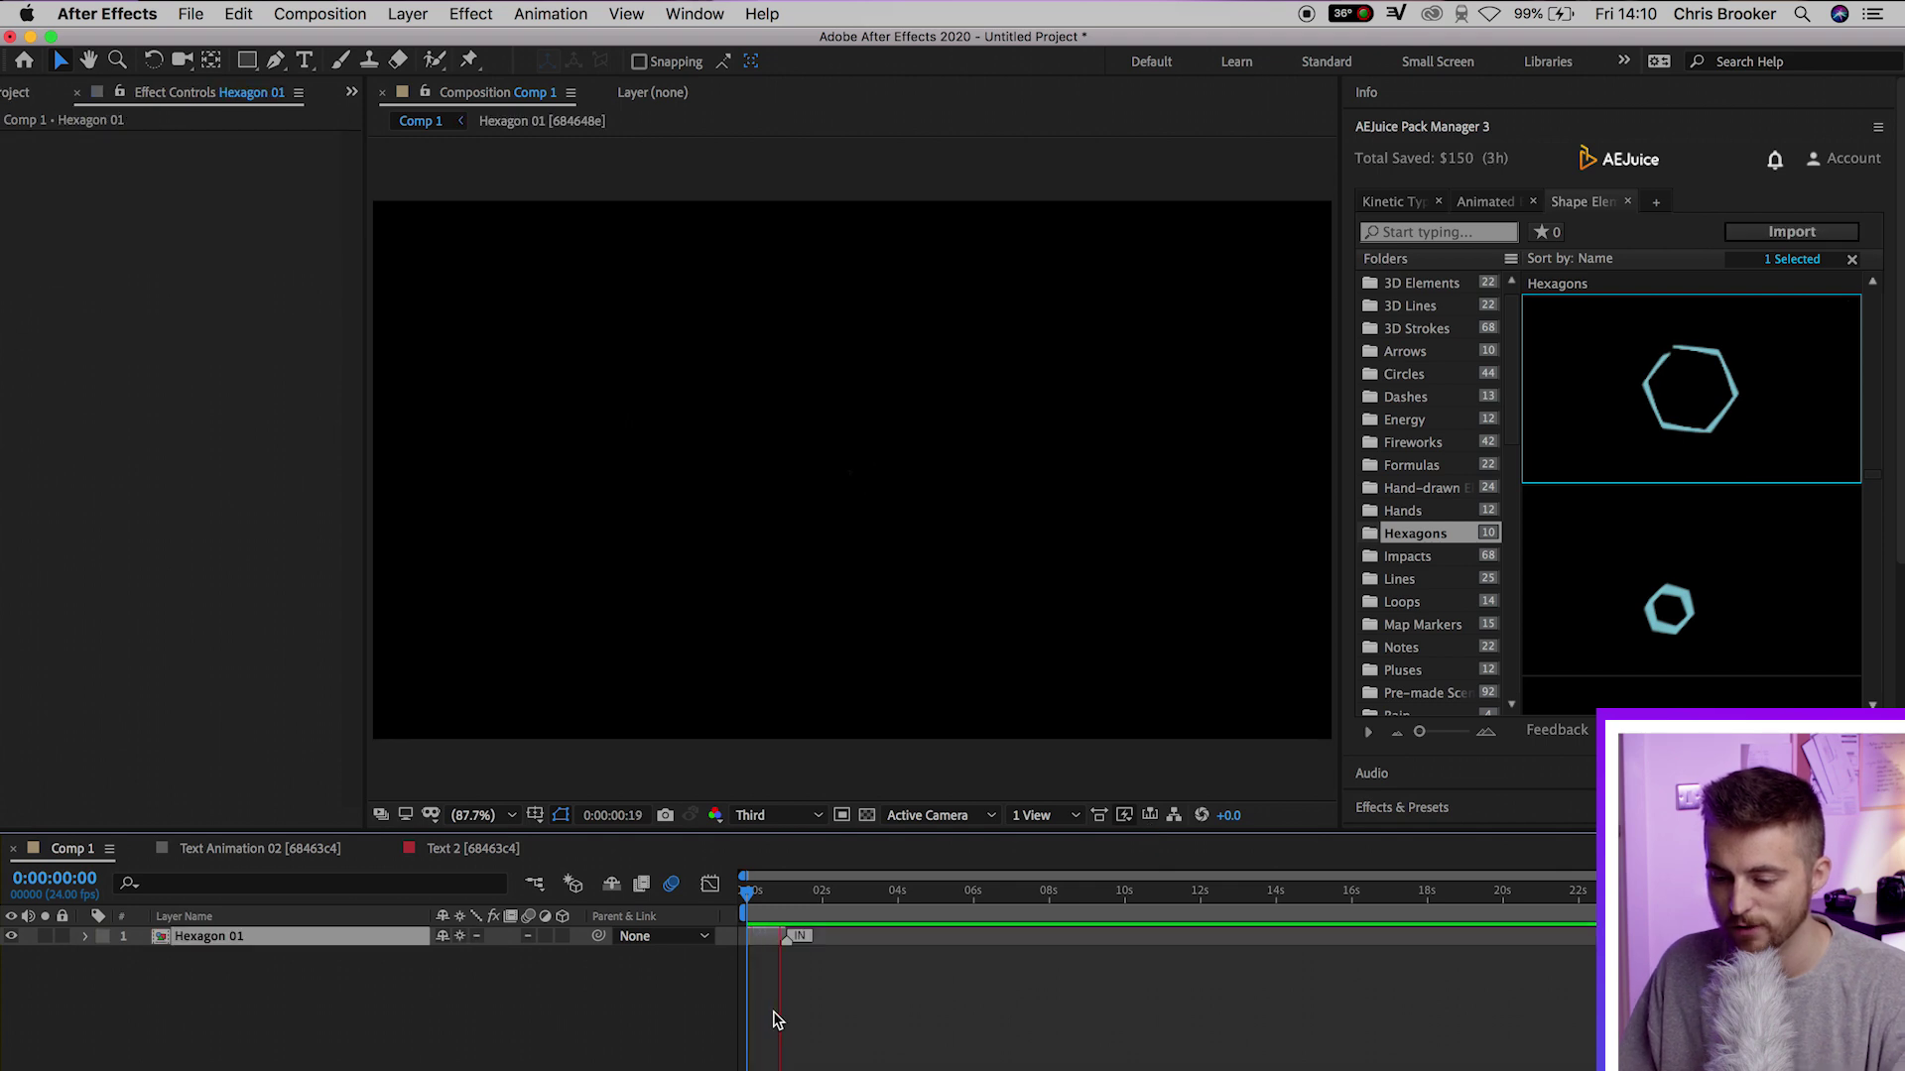
left_click(739, 895)
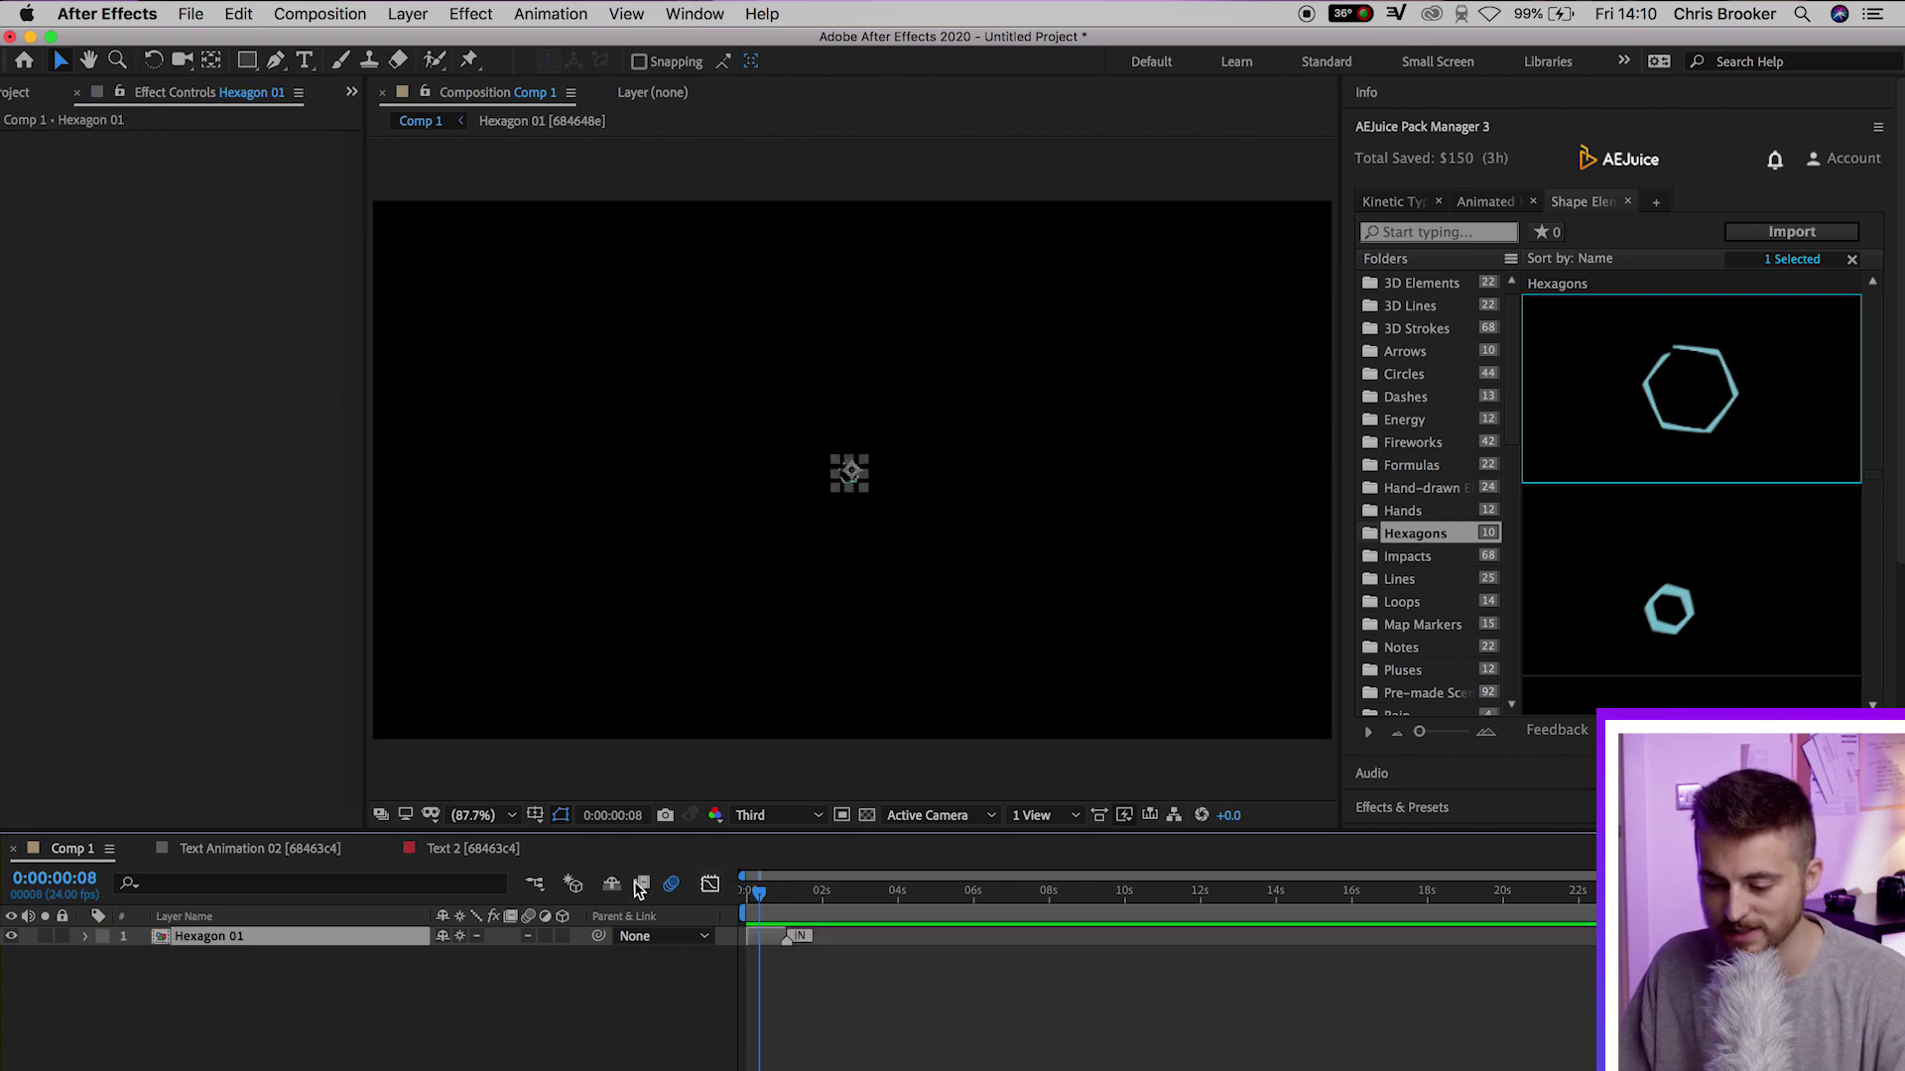
left_click_drag(482, 963, 694, 963)
left_click(778, 896)
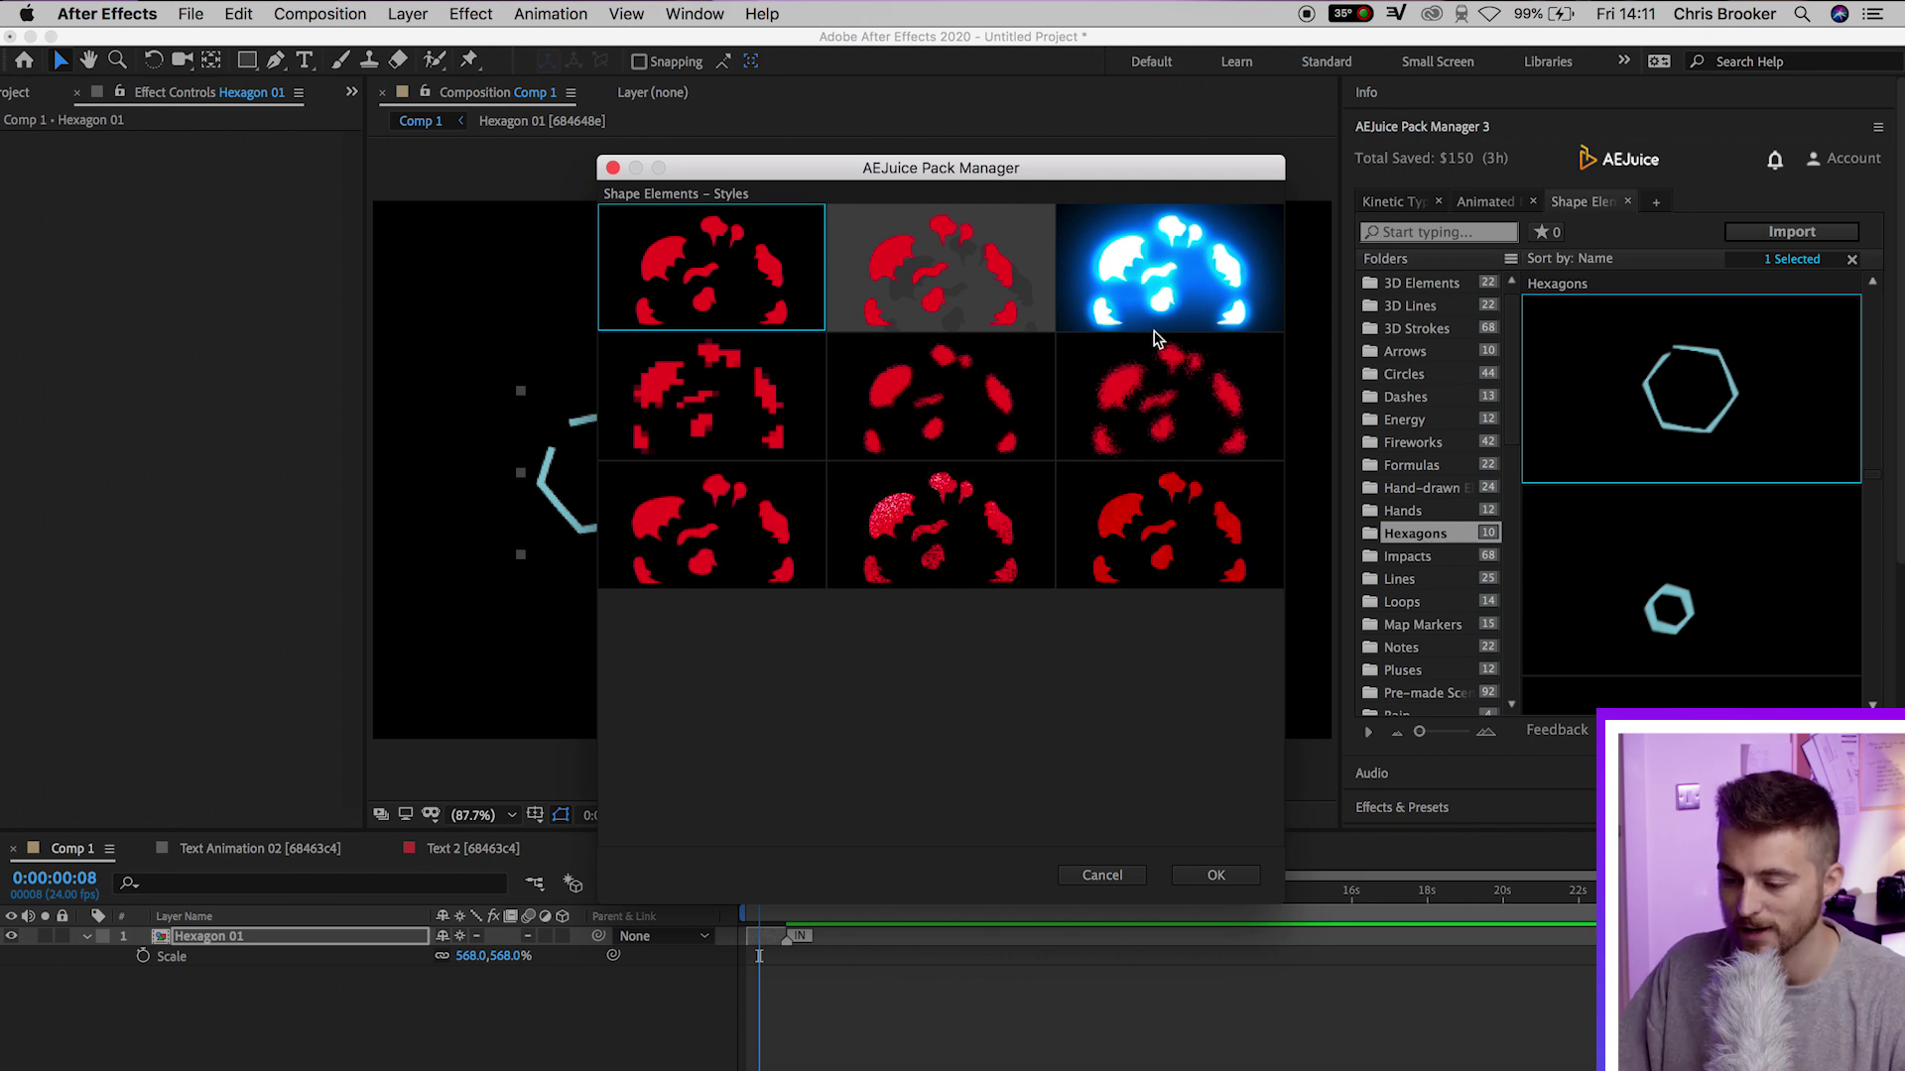
Import the hexagon with the blue glow style and reveal its 614% scale.
left_click(1164, 295)
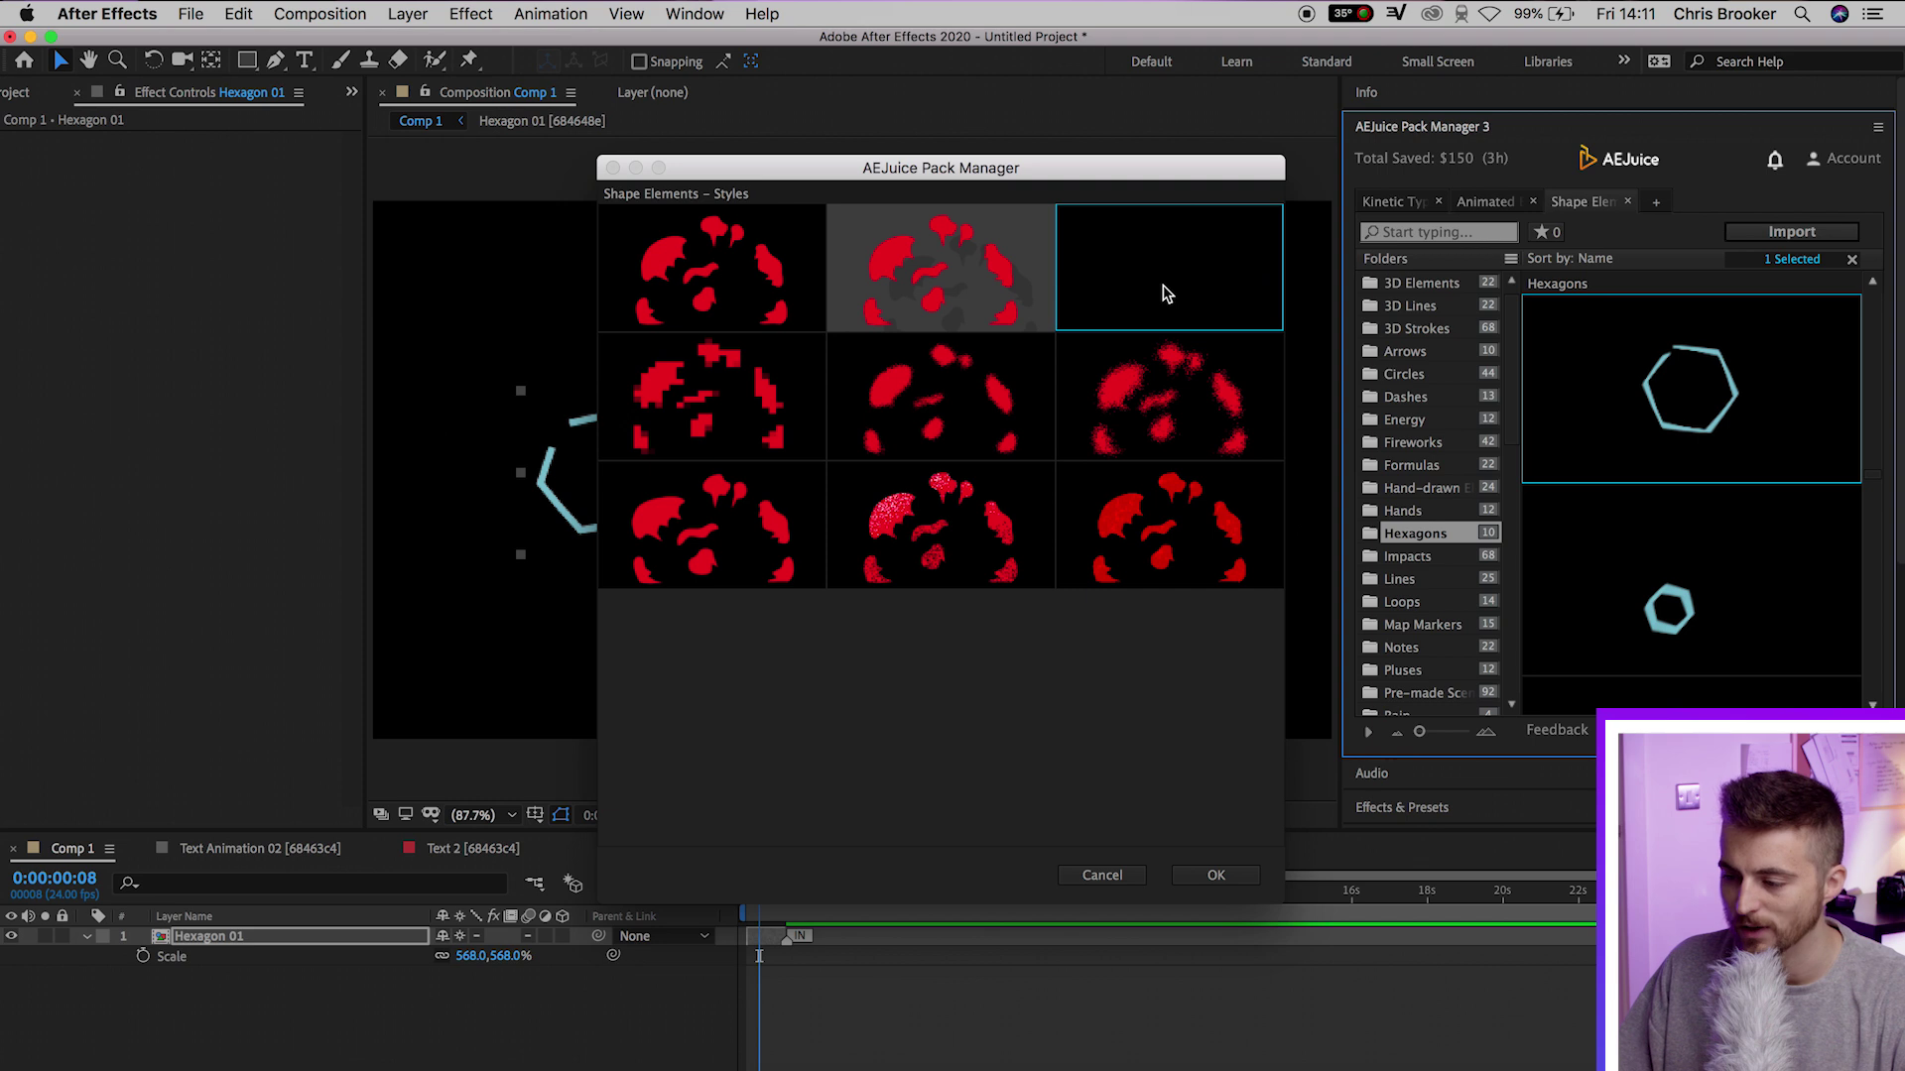
left_click(1216, 875)
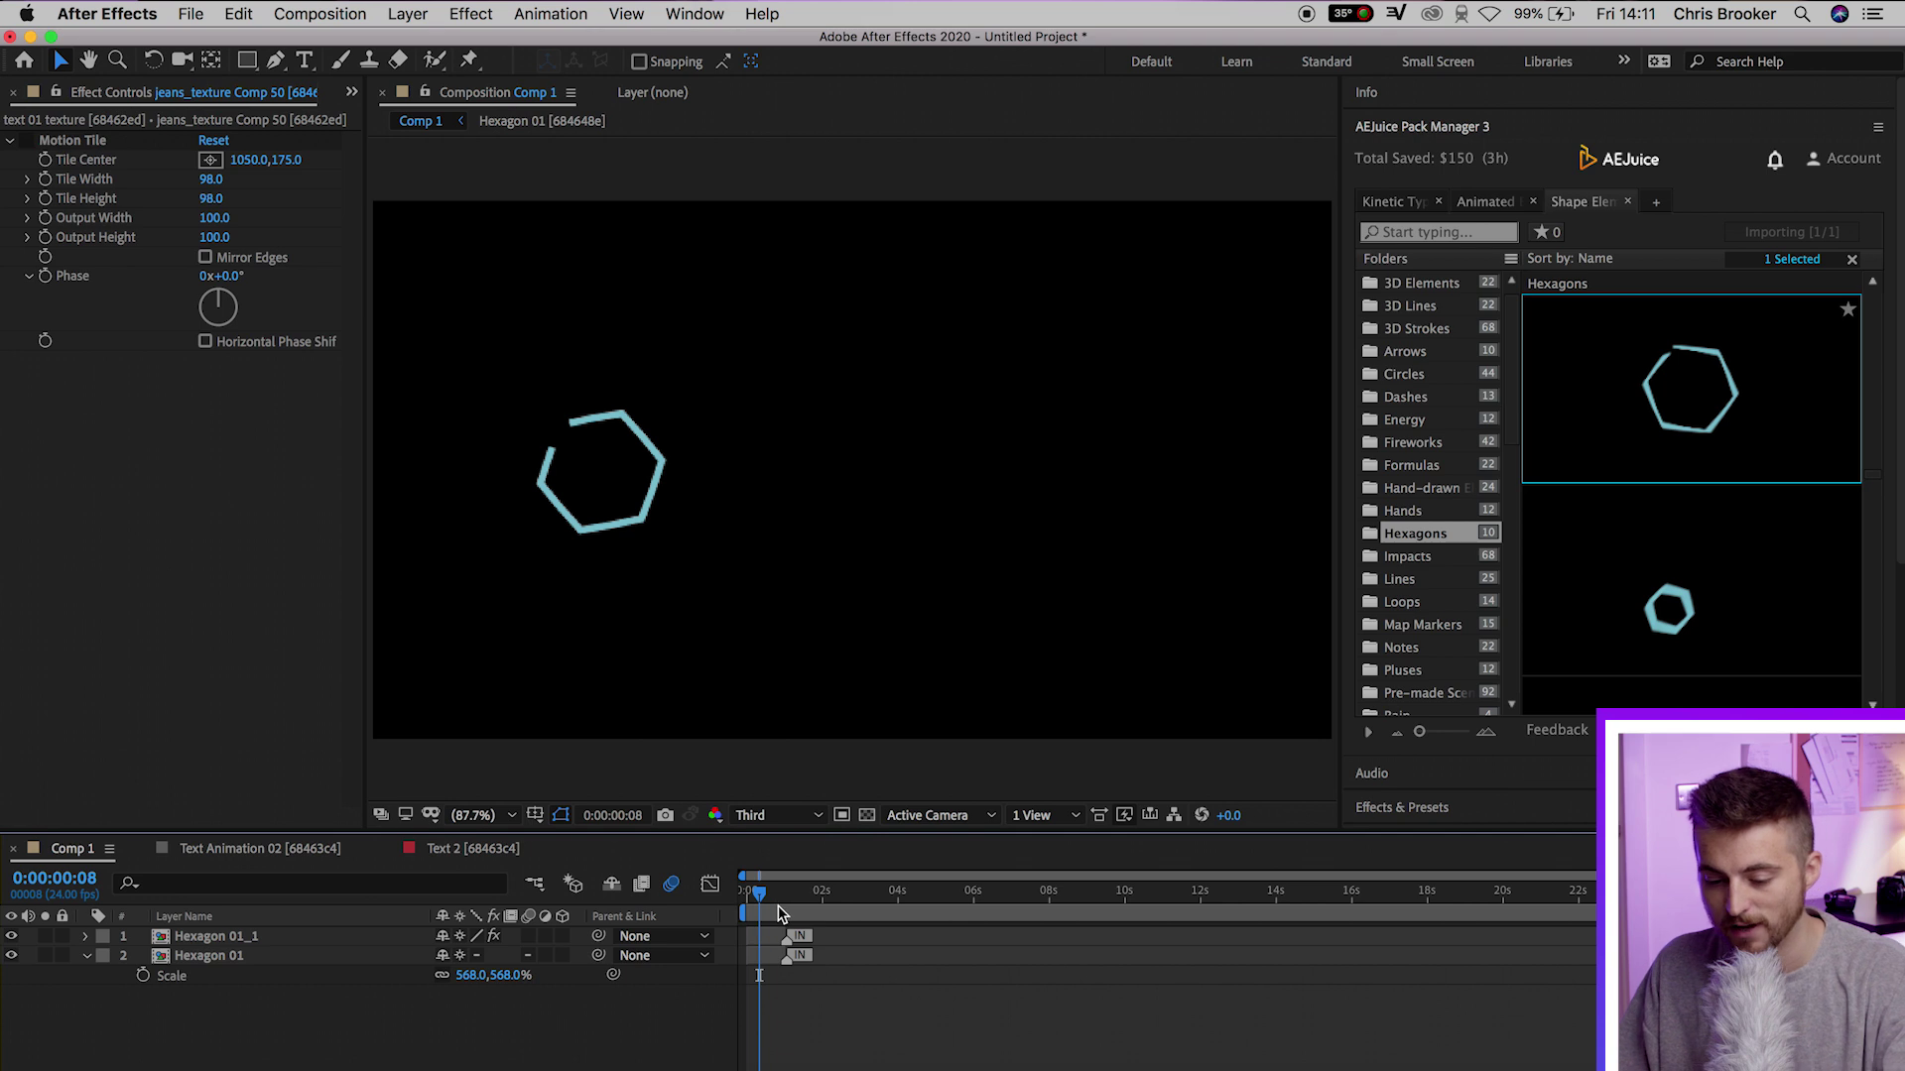
key("s")
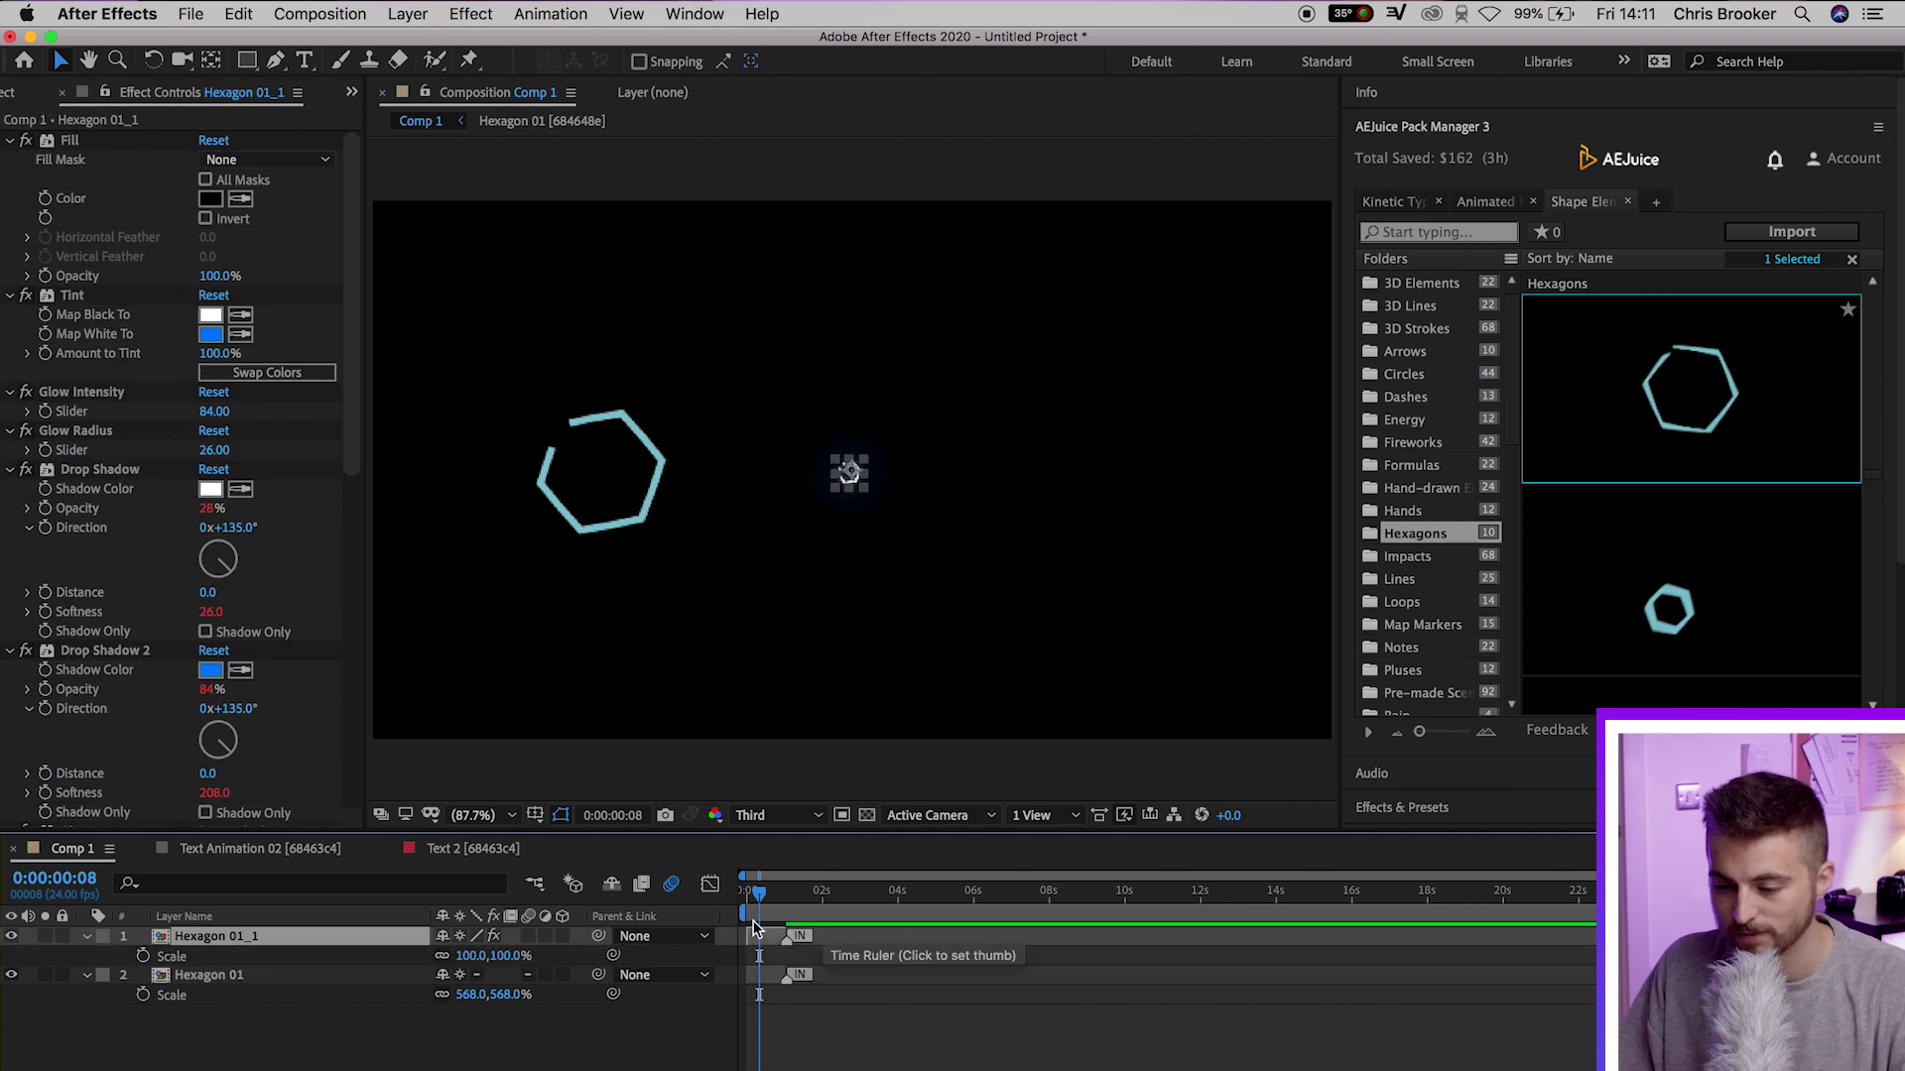
Preview both hexagon animations from frame 0 and bring up the purchased packs list.
left_click_drag(762, 900, 746, 898)
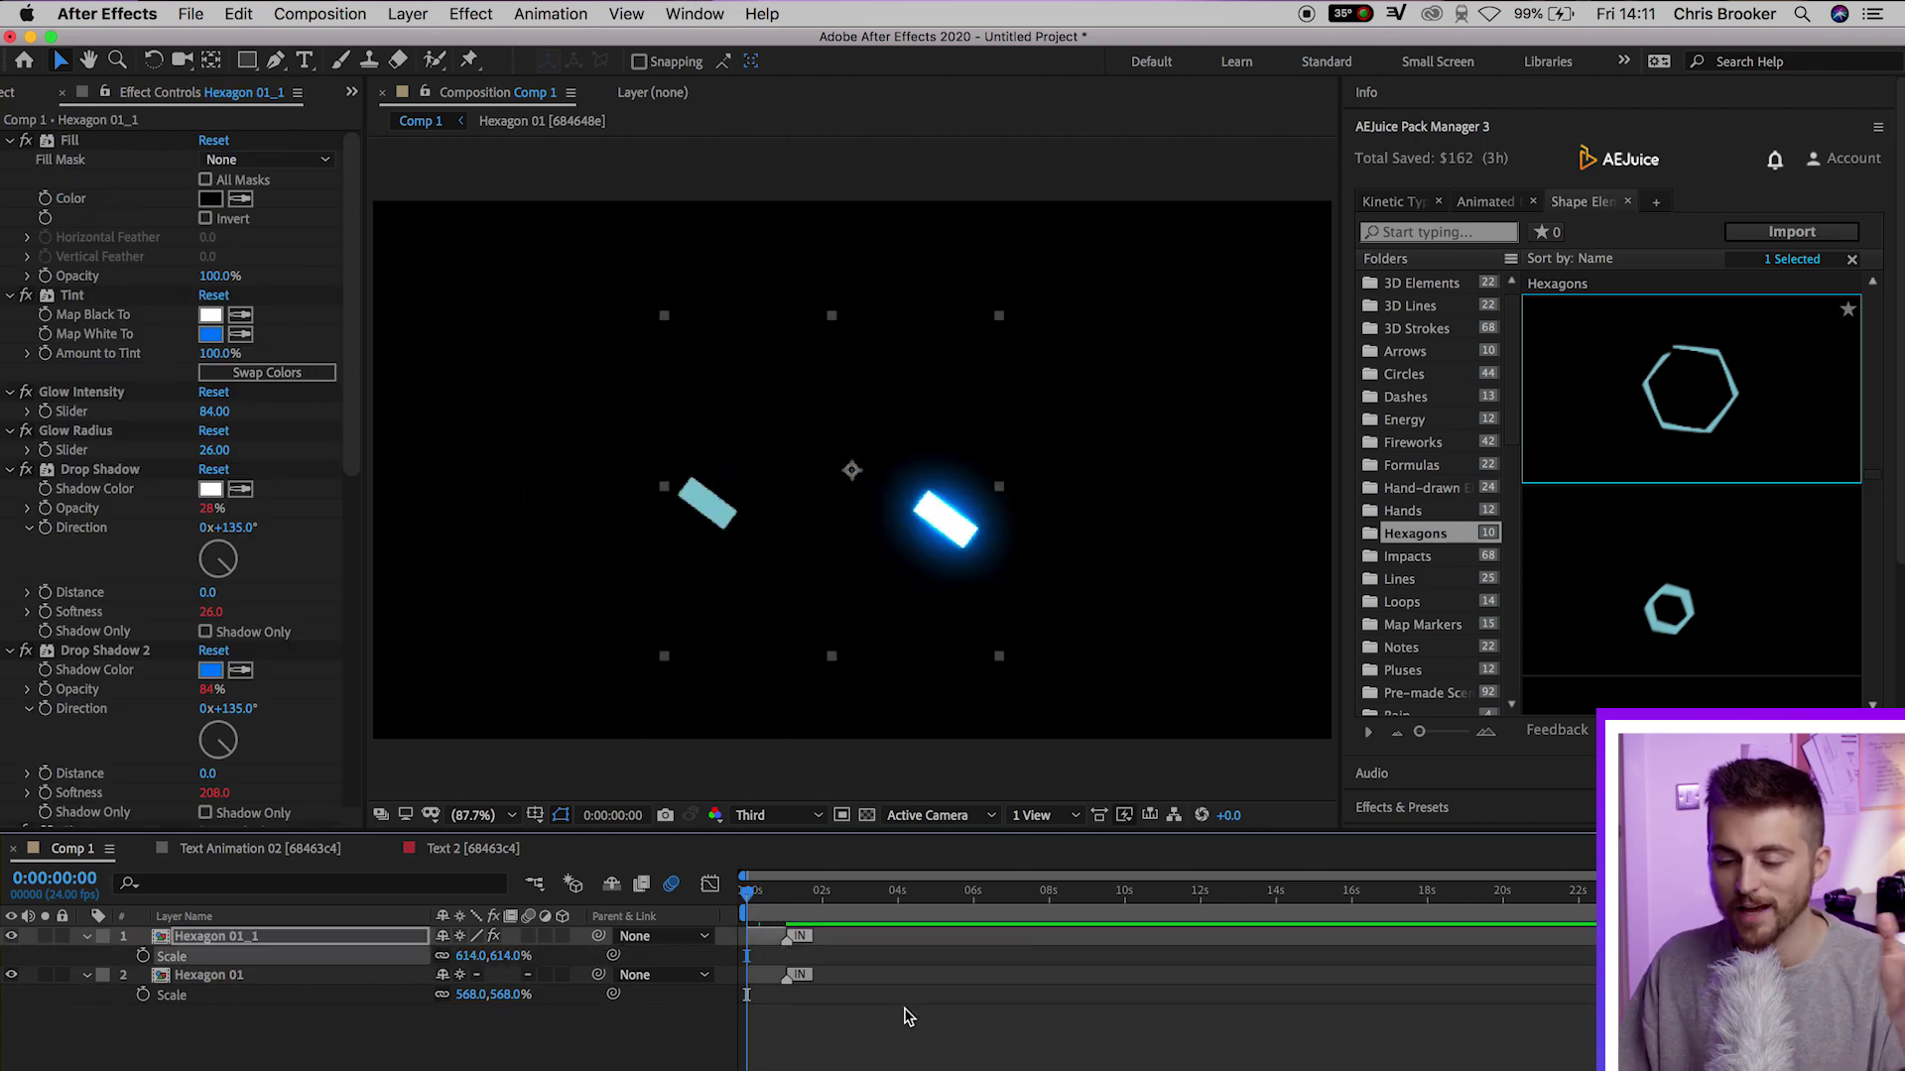
key("space")
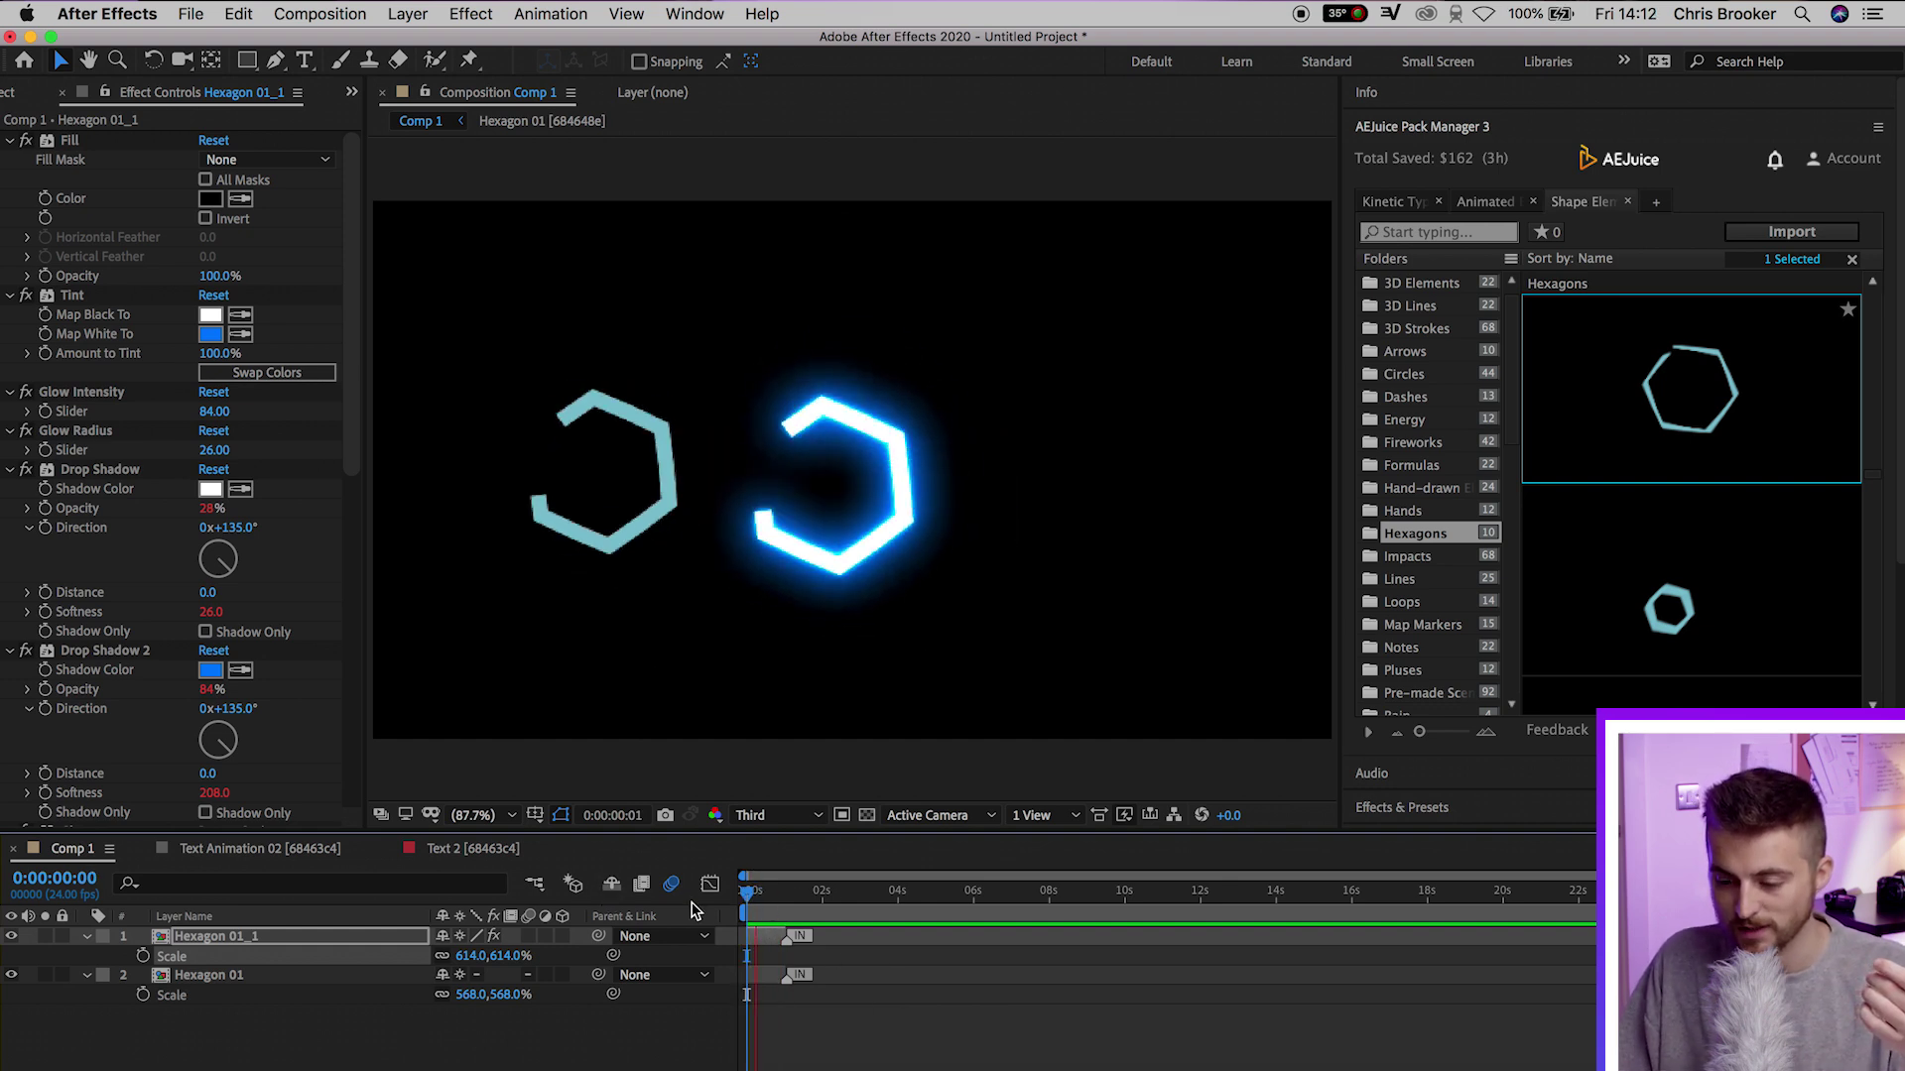
left_click(1656, 202)
Browse the Text Animation pack's Lines, Words and Characters folders.
scroll(1582, 415, "up", 3)
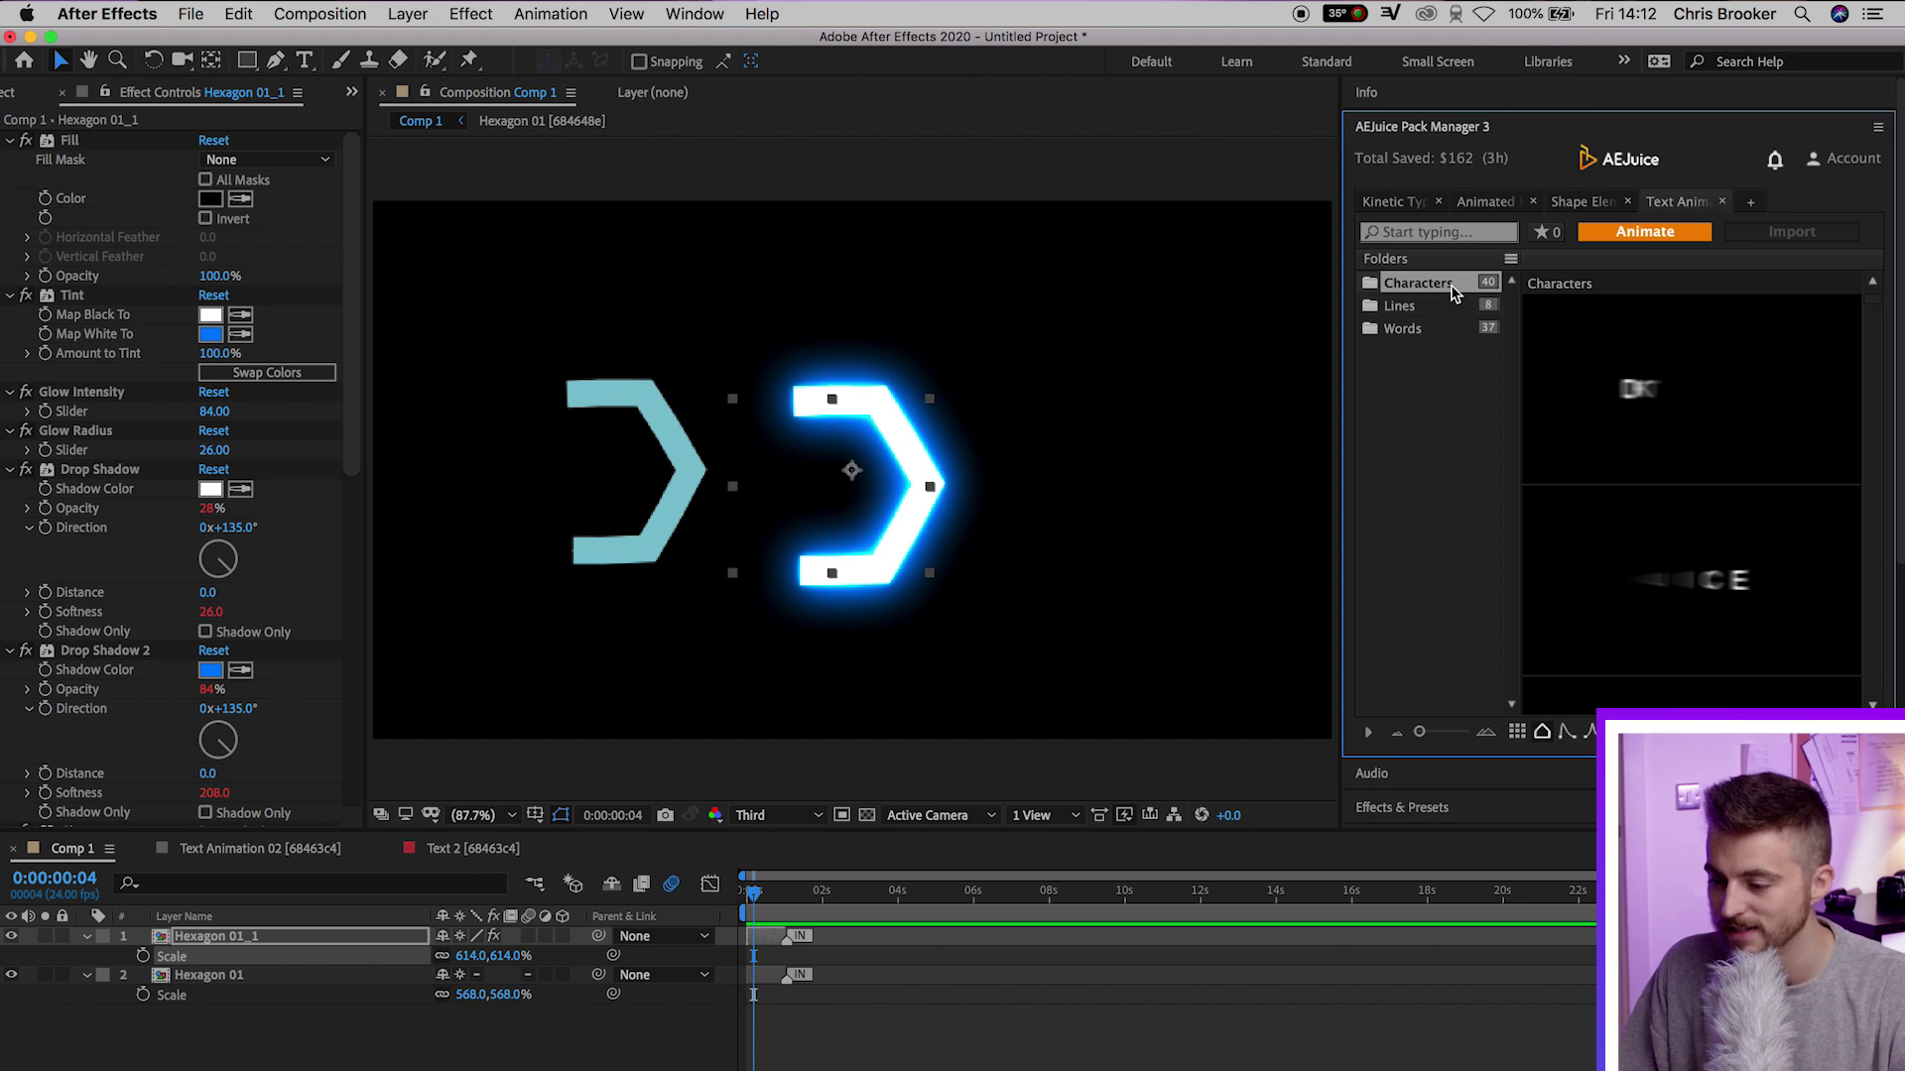
left_click(1440, 307)
left_click(1438, 330)
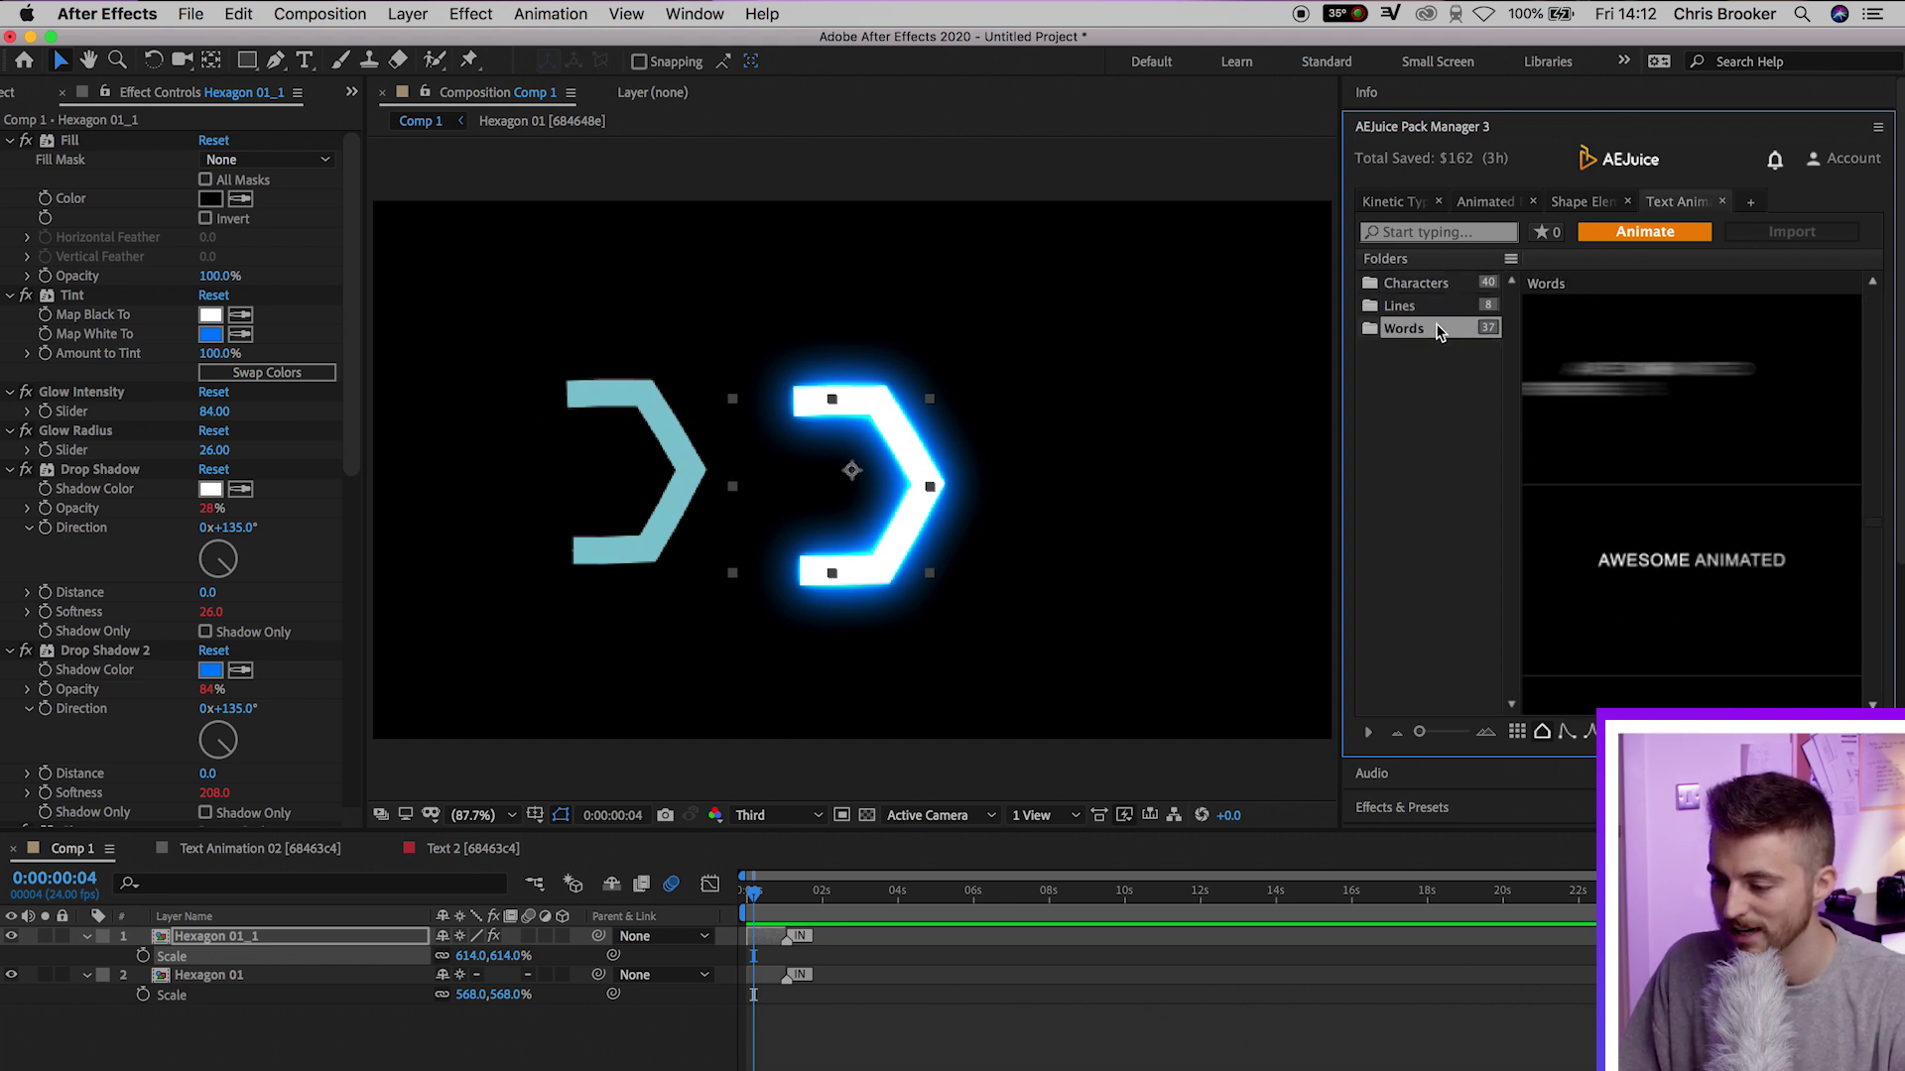
mouse_move(1672, 365)
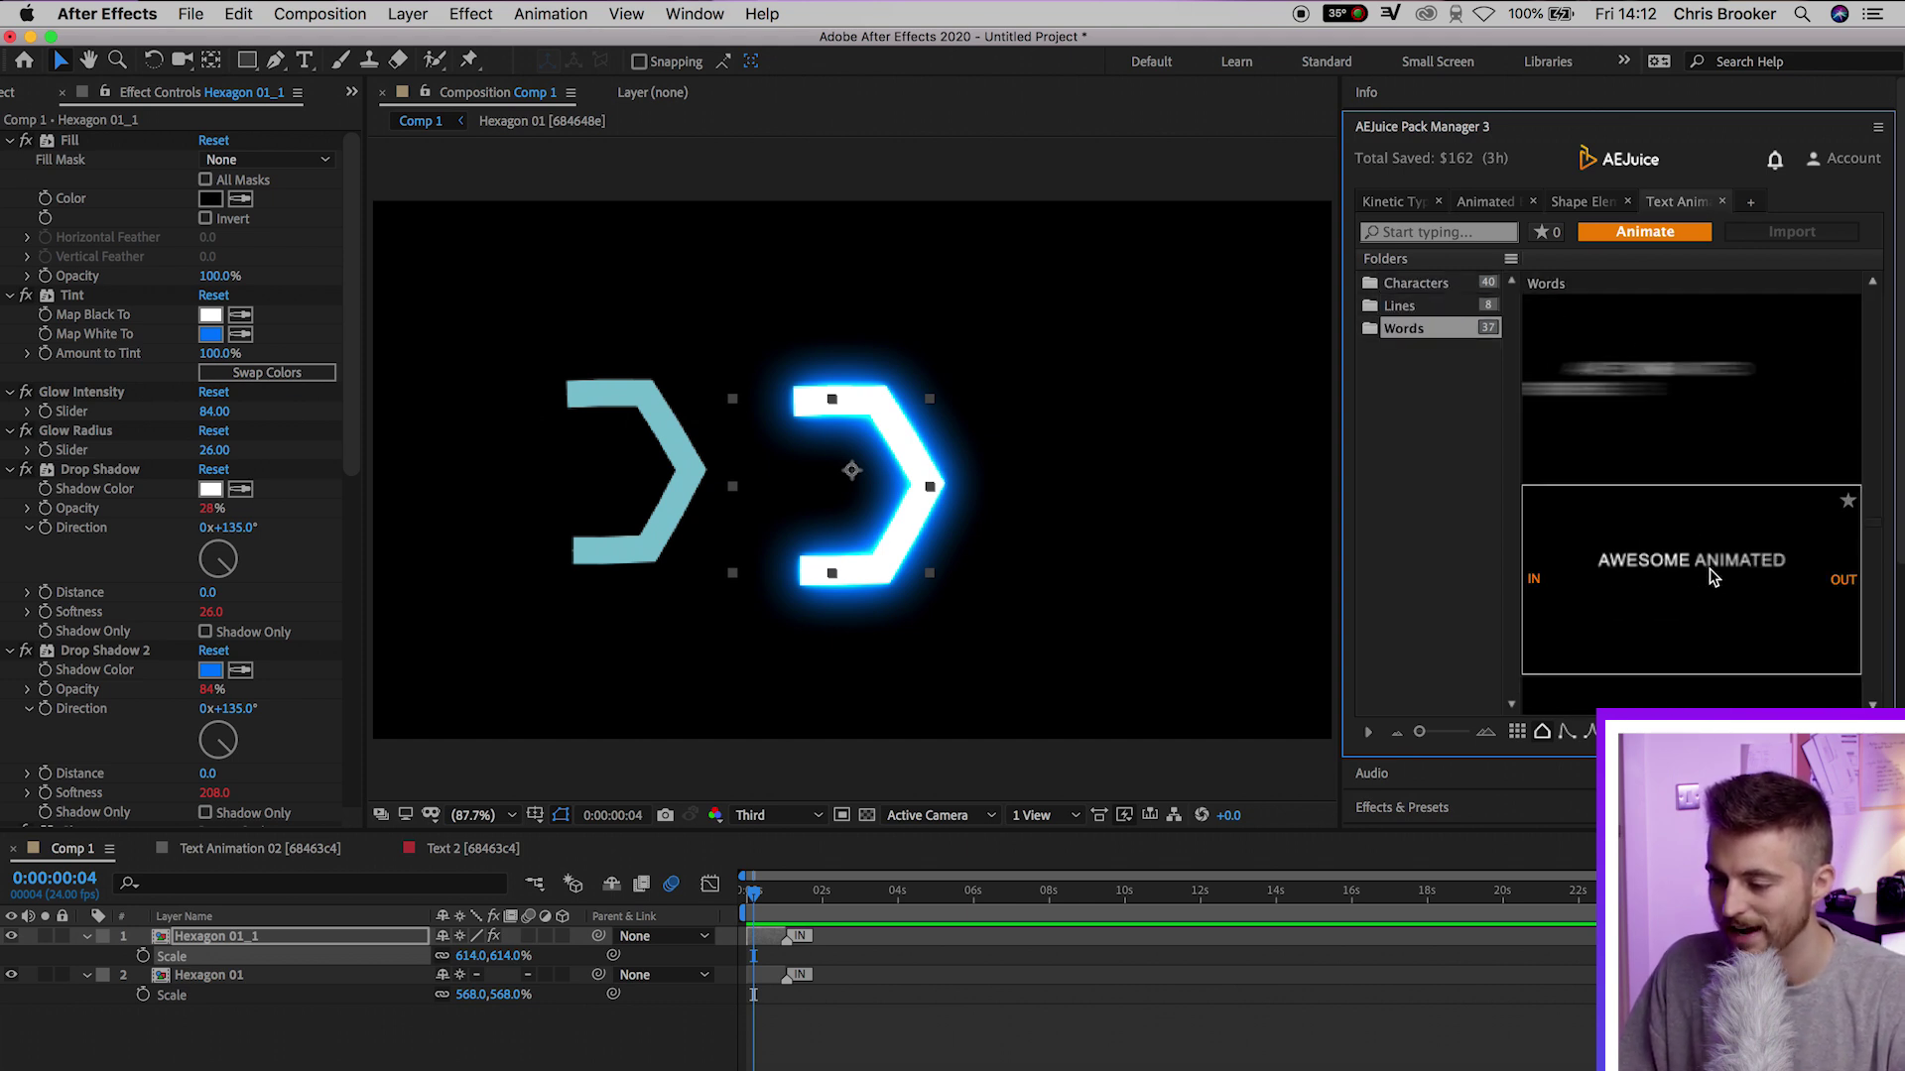
left_click(1447, 285)
mouse_move(1617, 397)
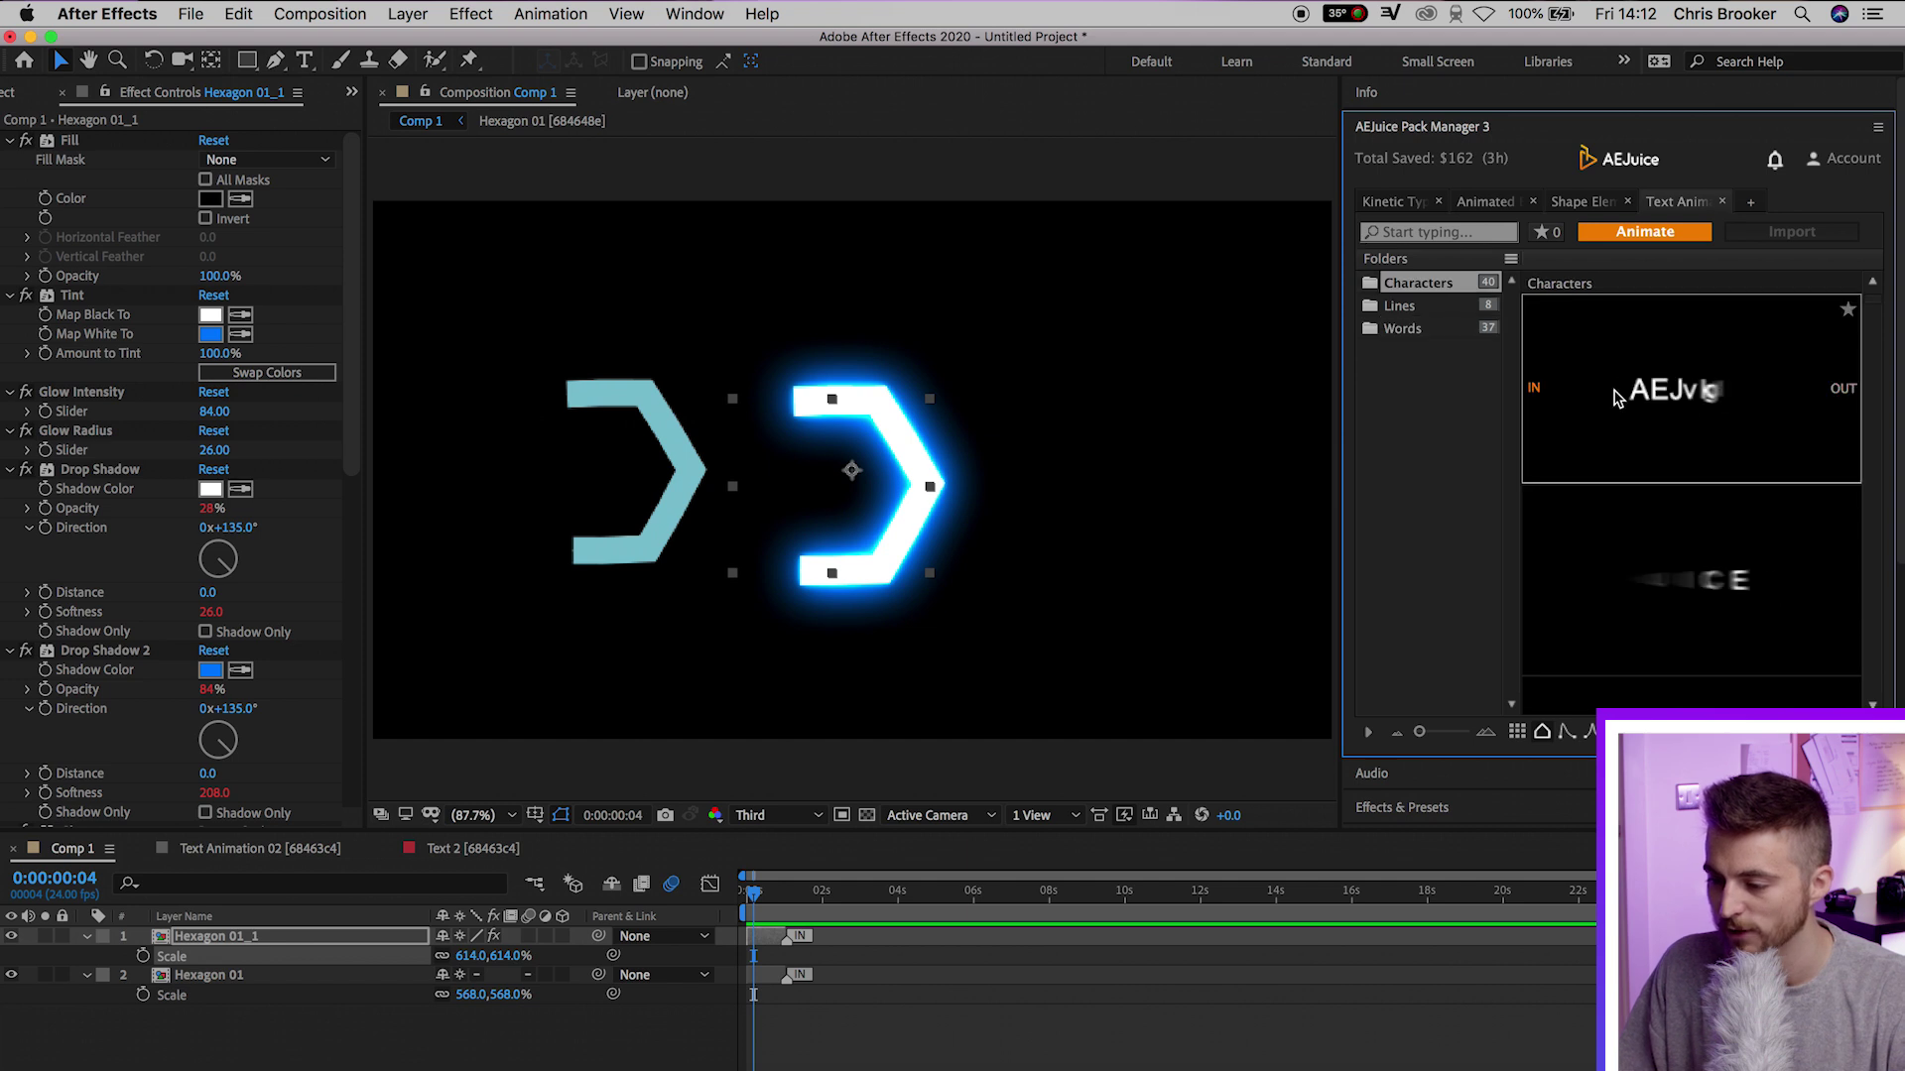
Try importing the first Characters preset and dismiss the select-text-layers alert.
left_click(1692, 397)
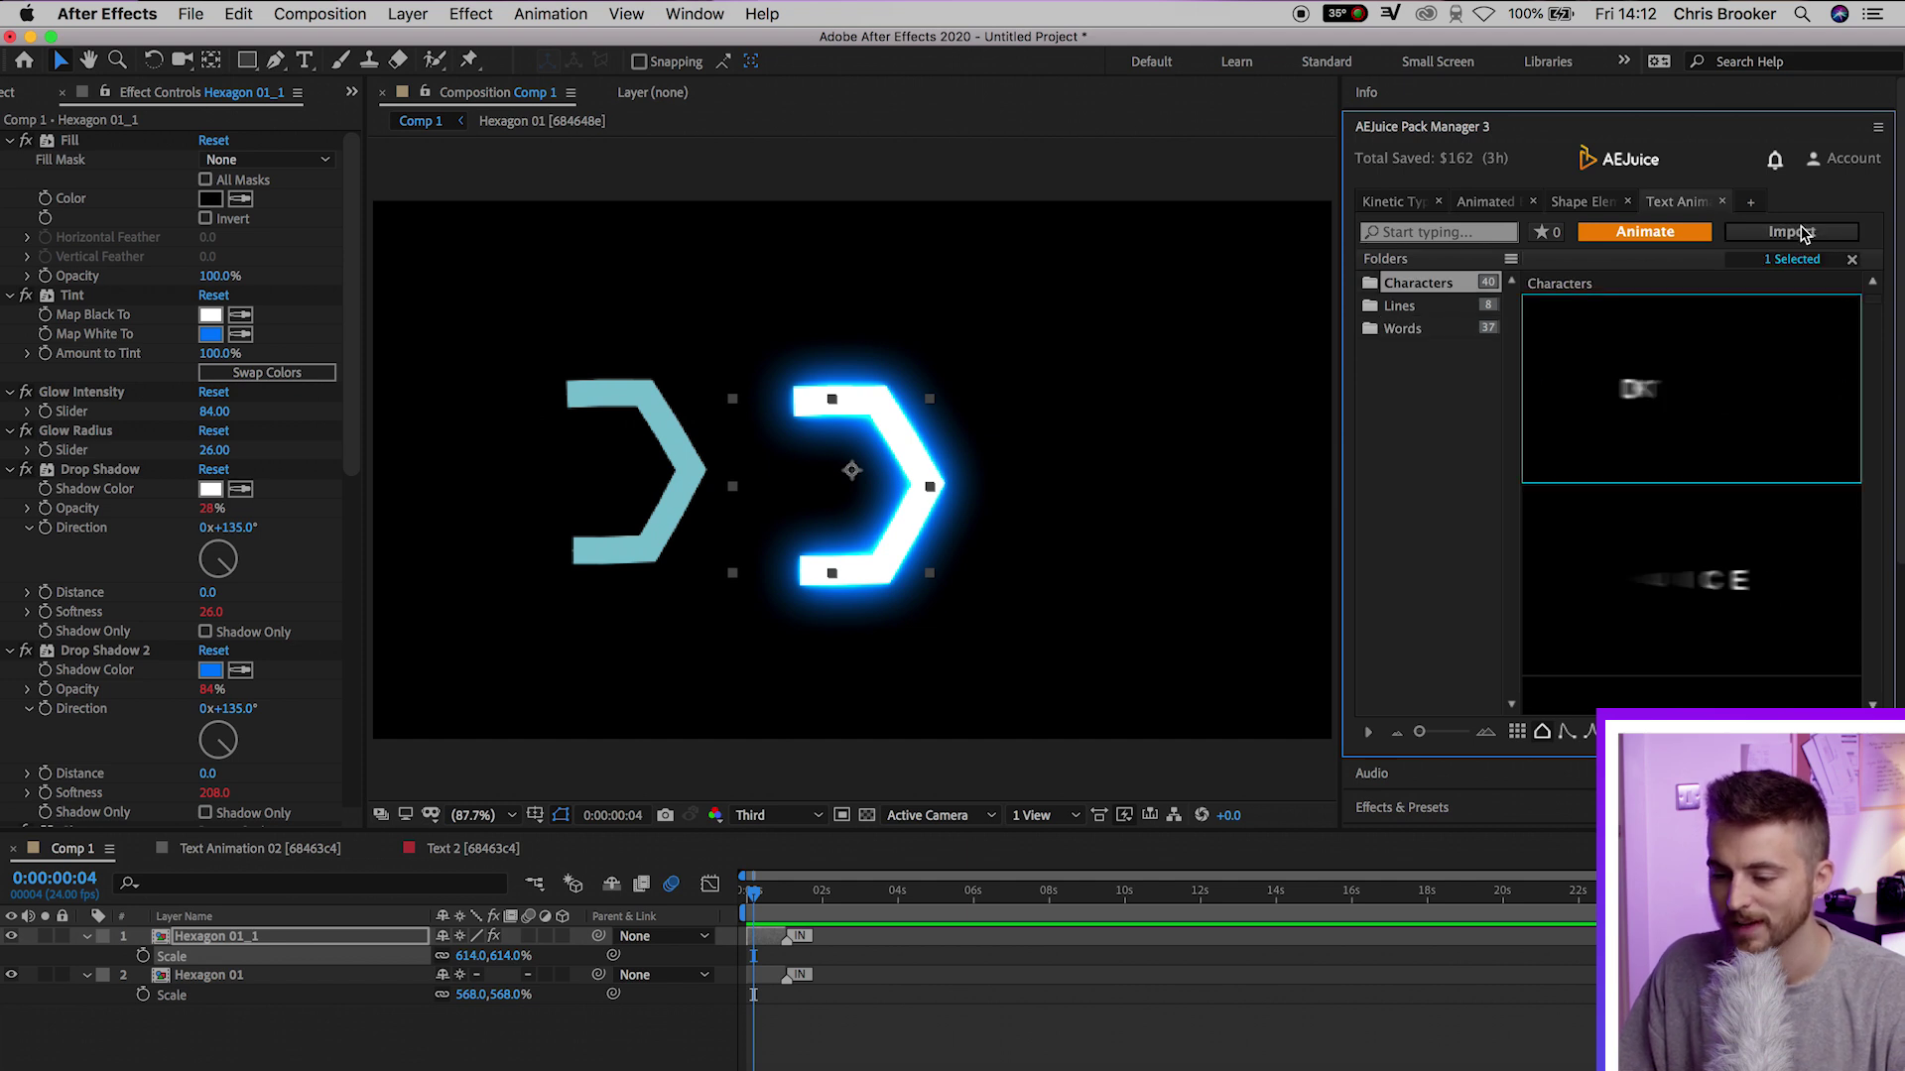
left_click(1776, 236)
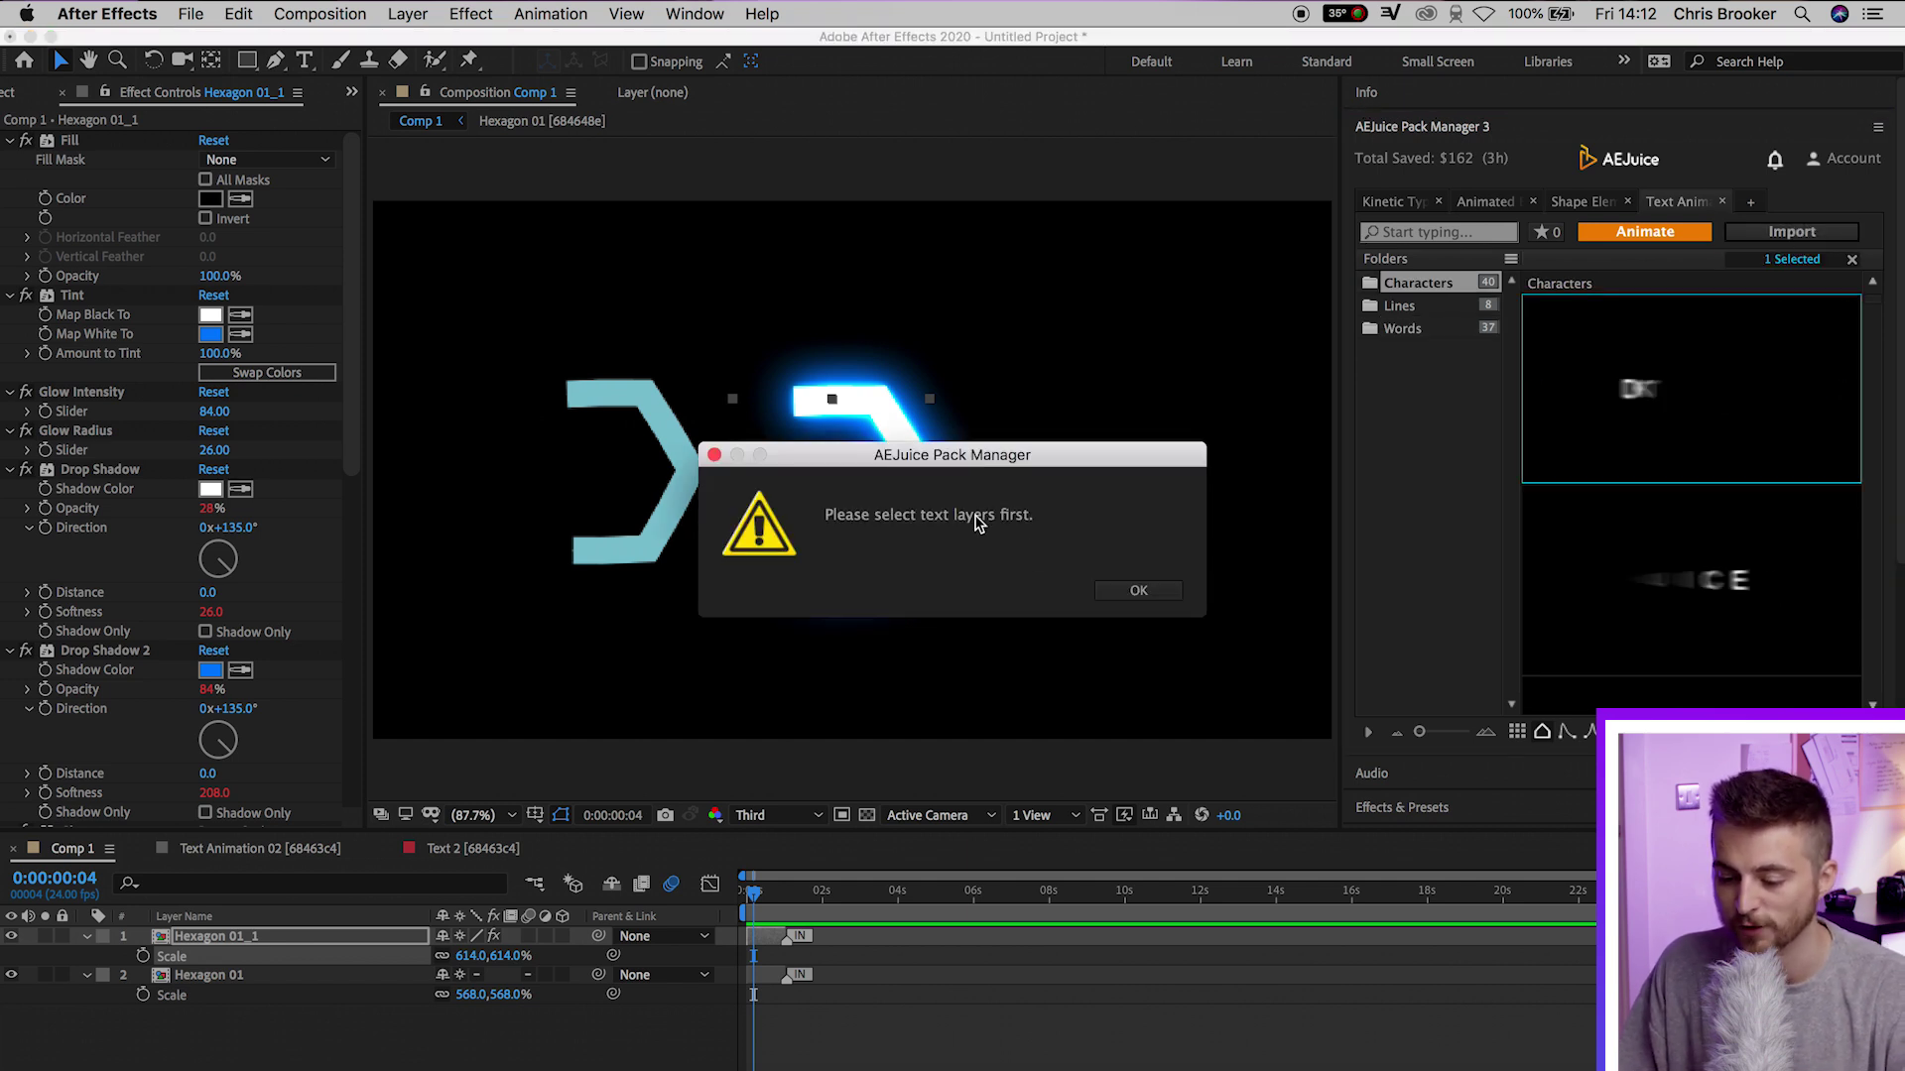
left_click(1144, 592)
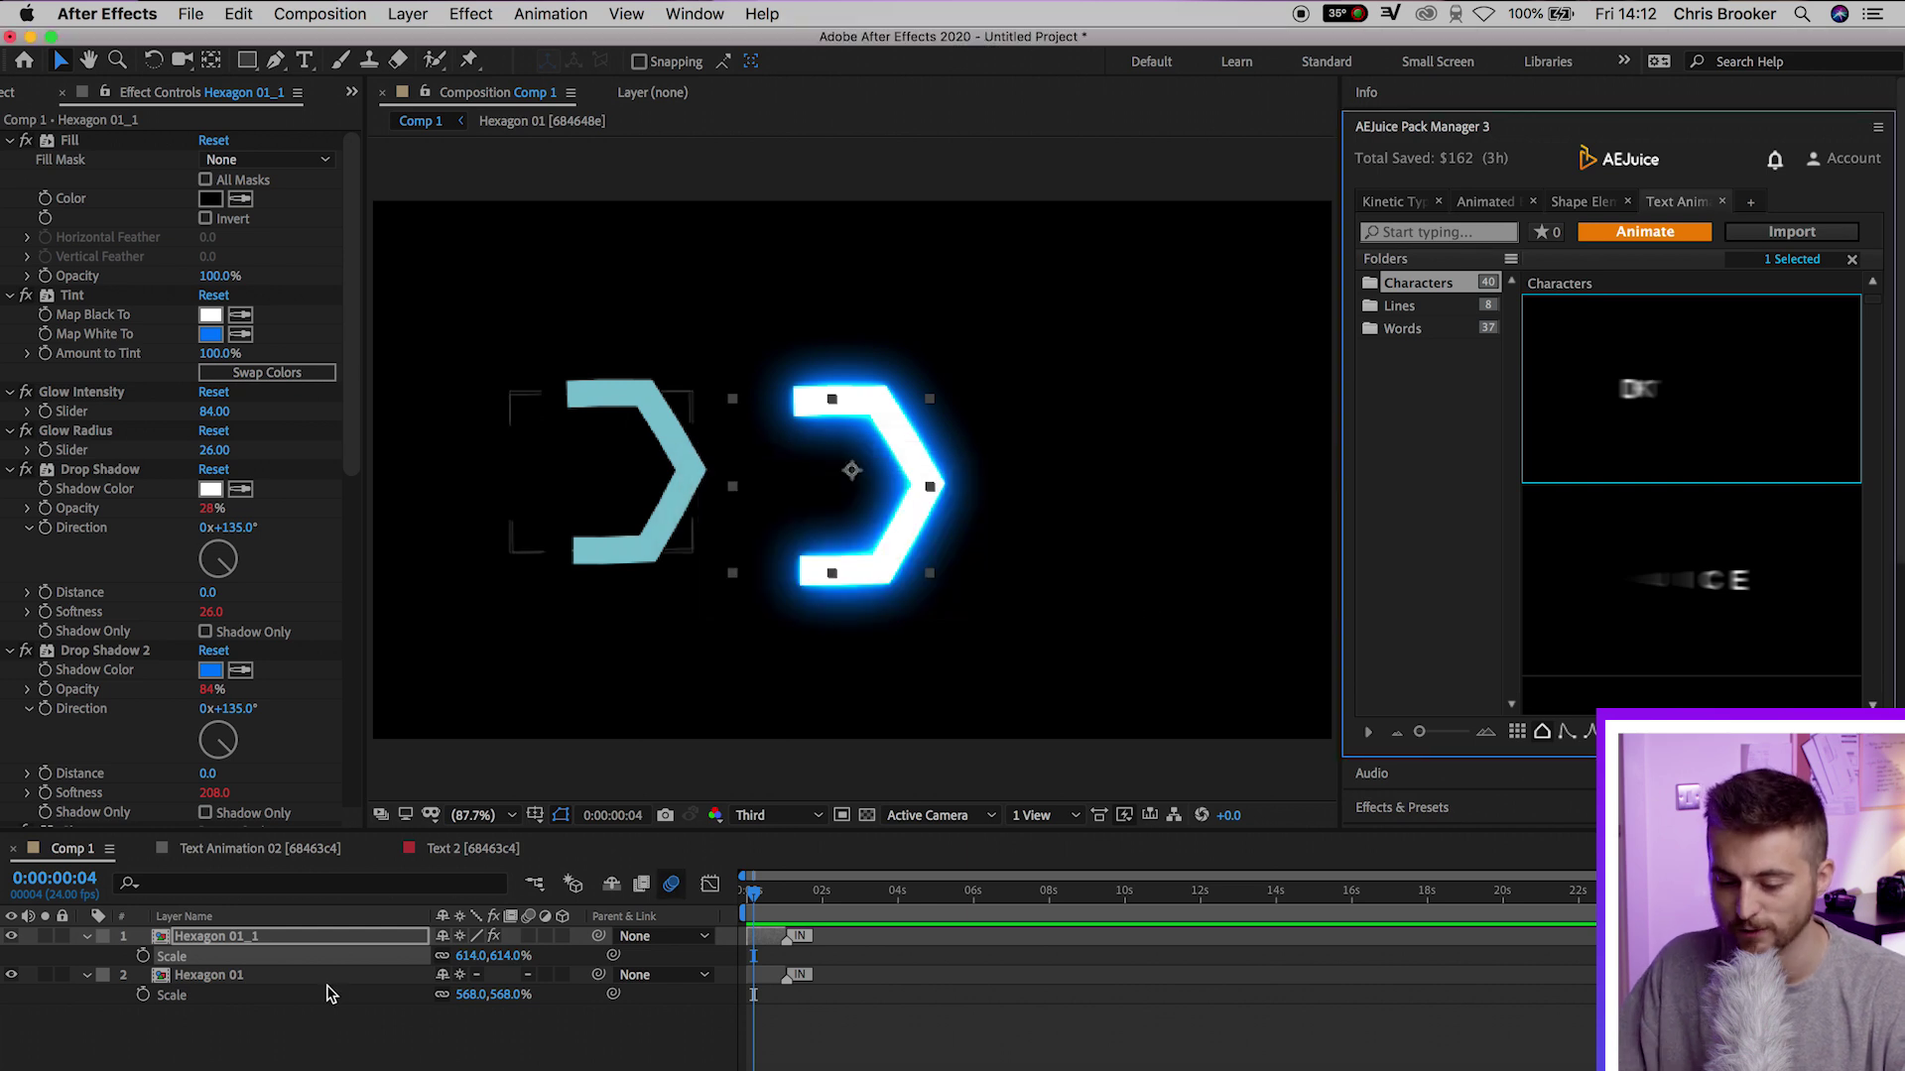
Delete both Hexagon layers and create a new text layer reading BROOKER.
key("super+a")
key("Delete")
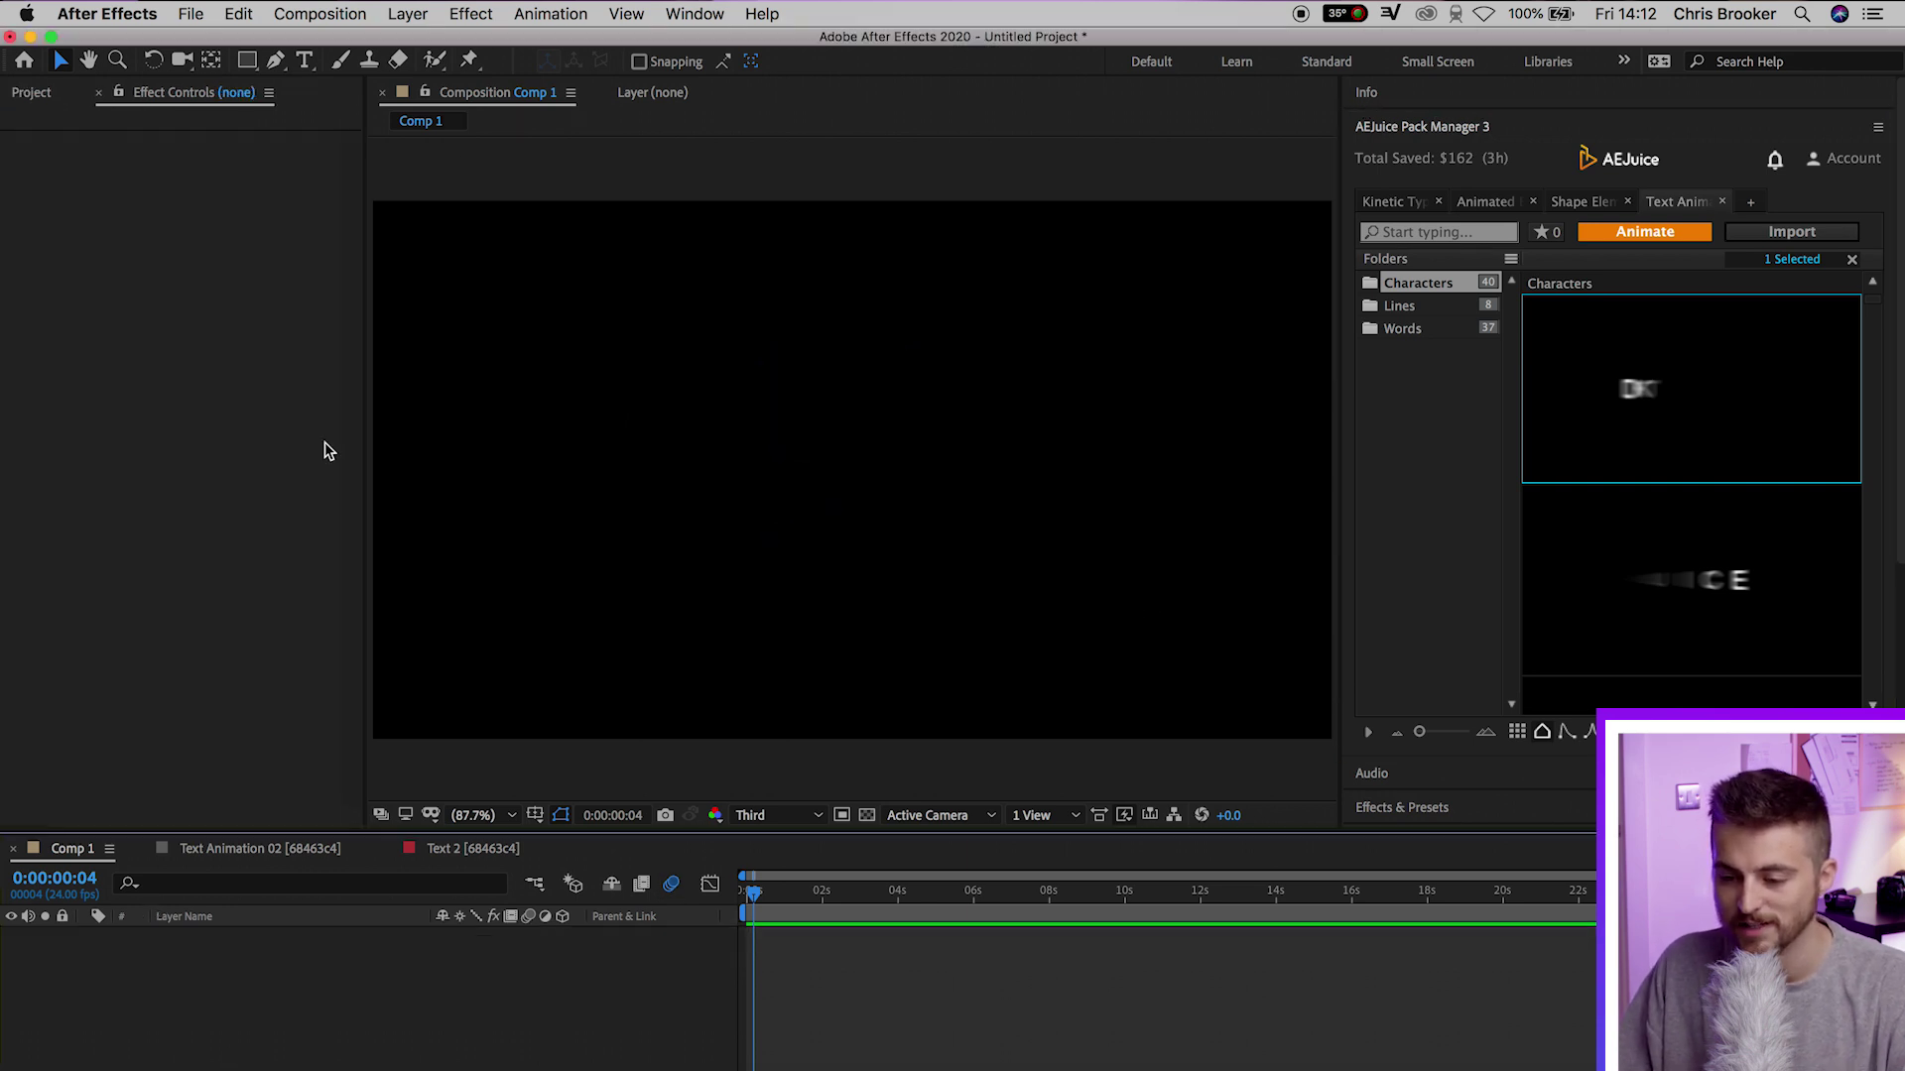
left_click(305, 62)
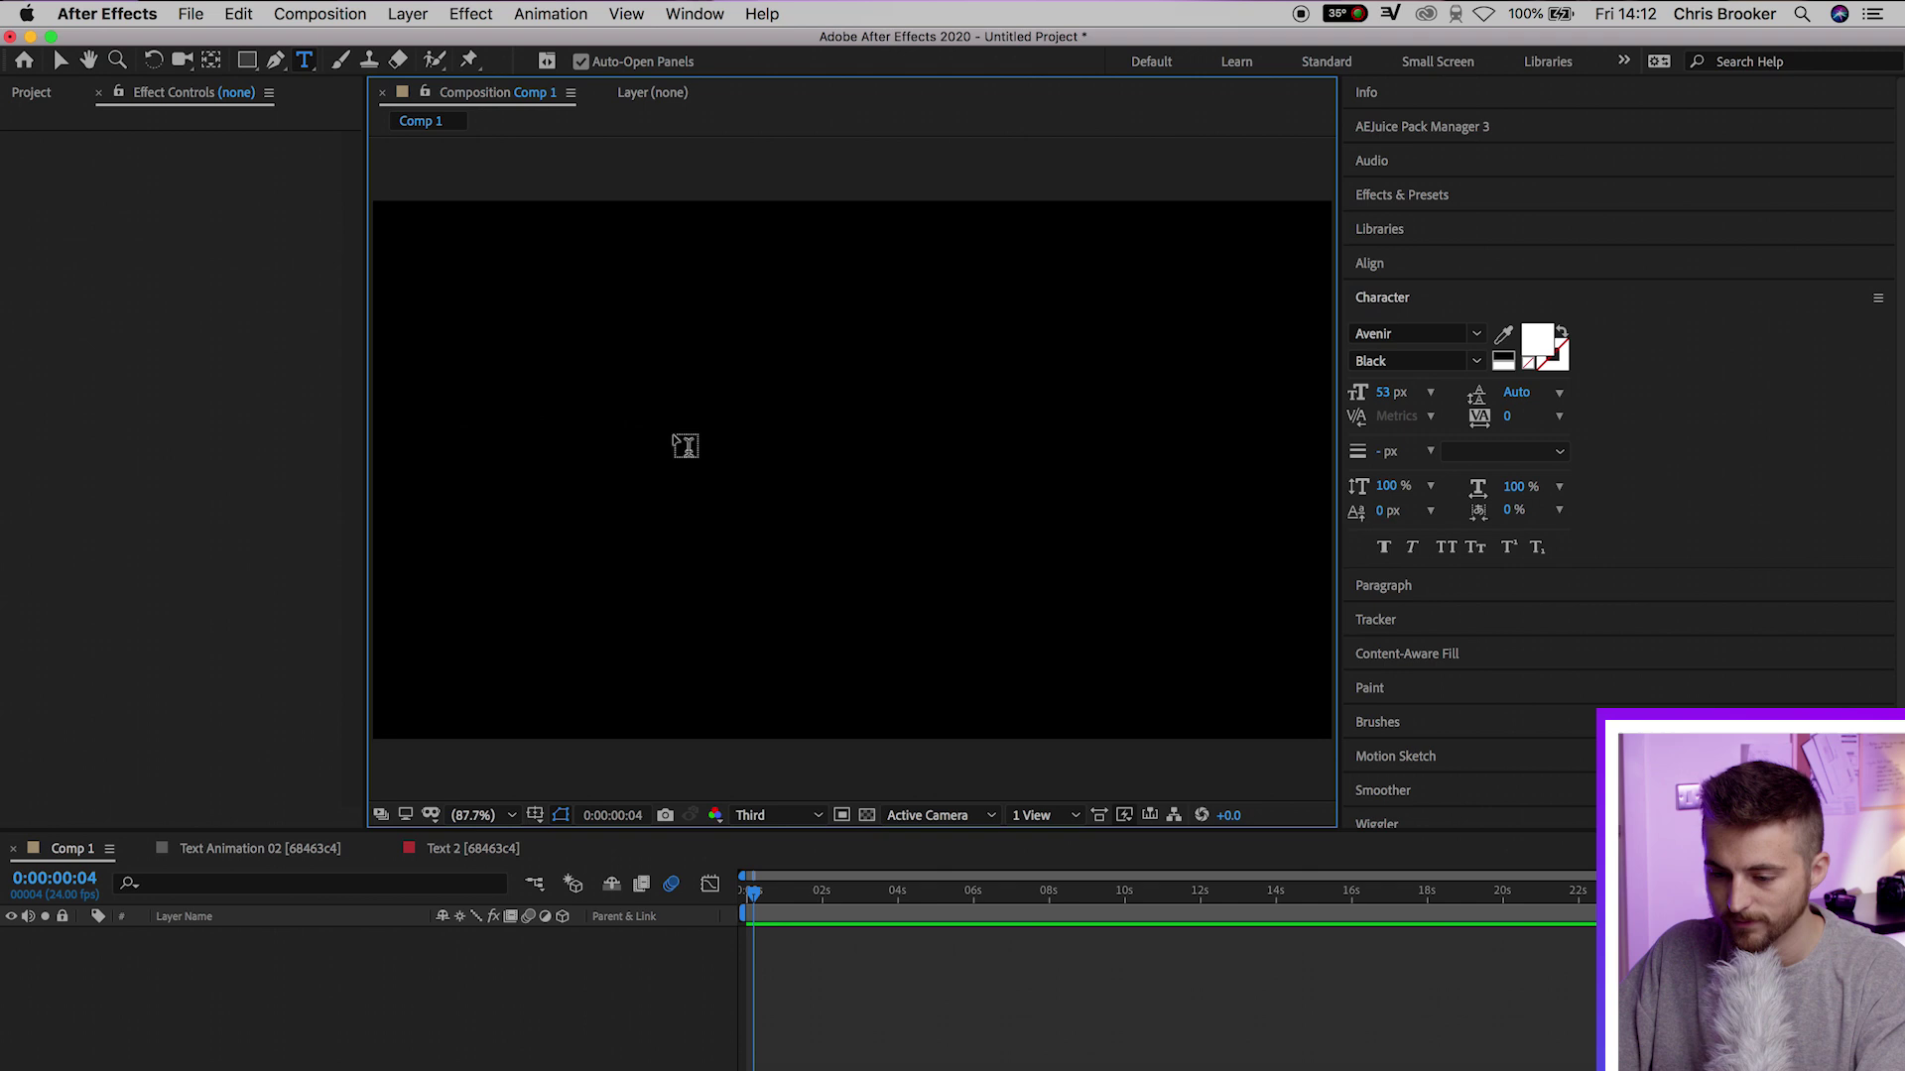
left_click(674, 430)
type("BROOKER")
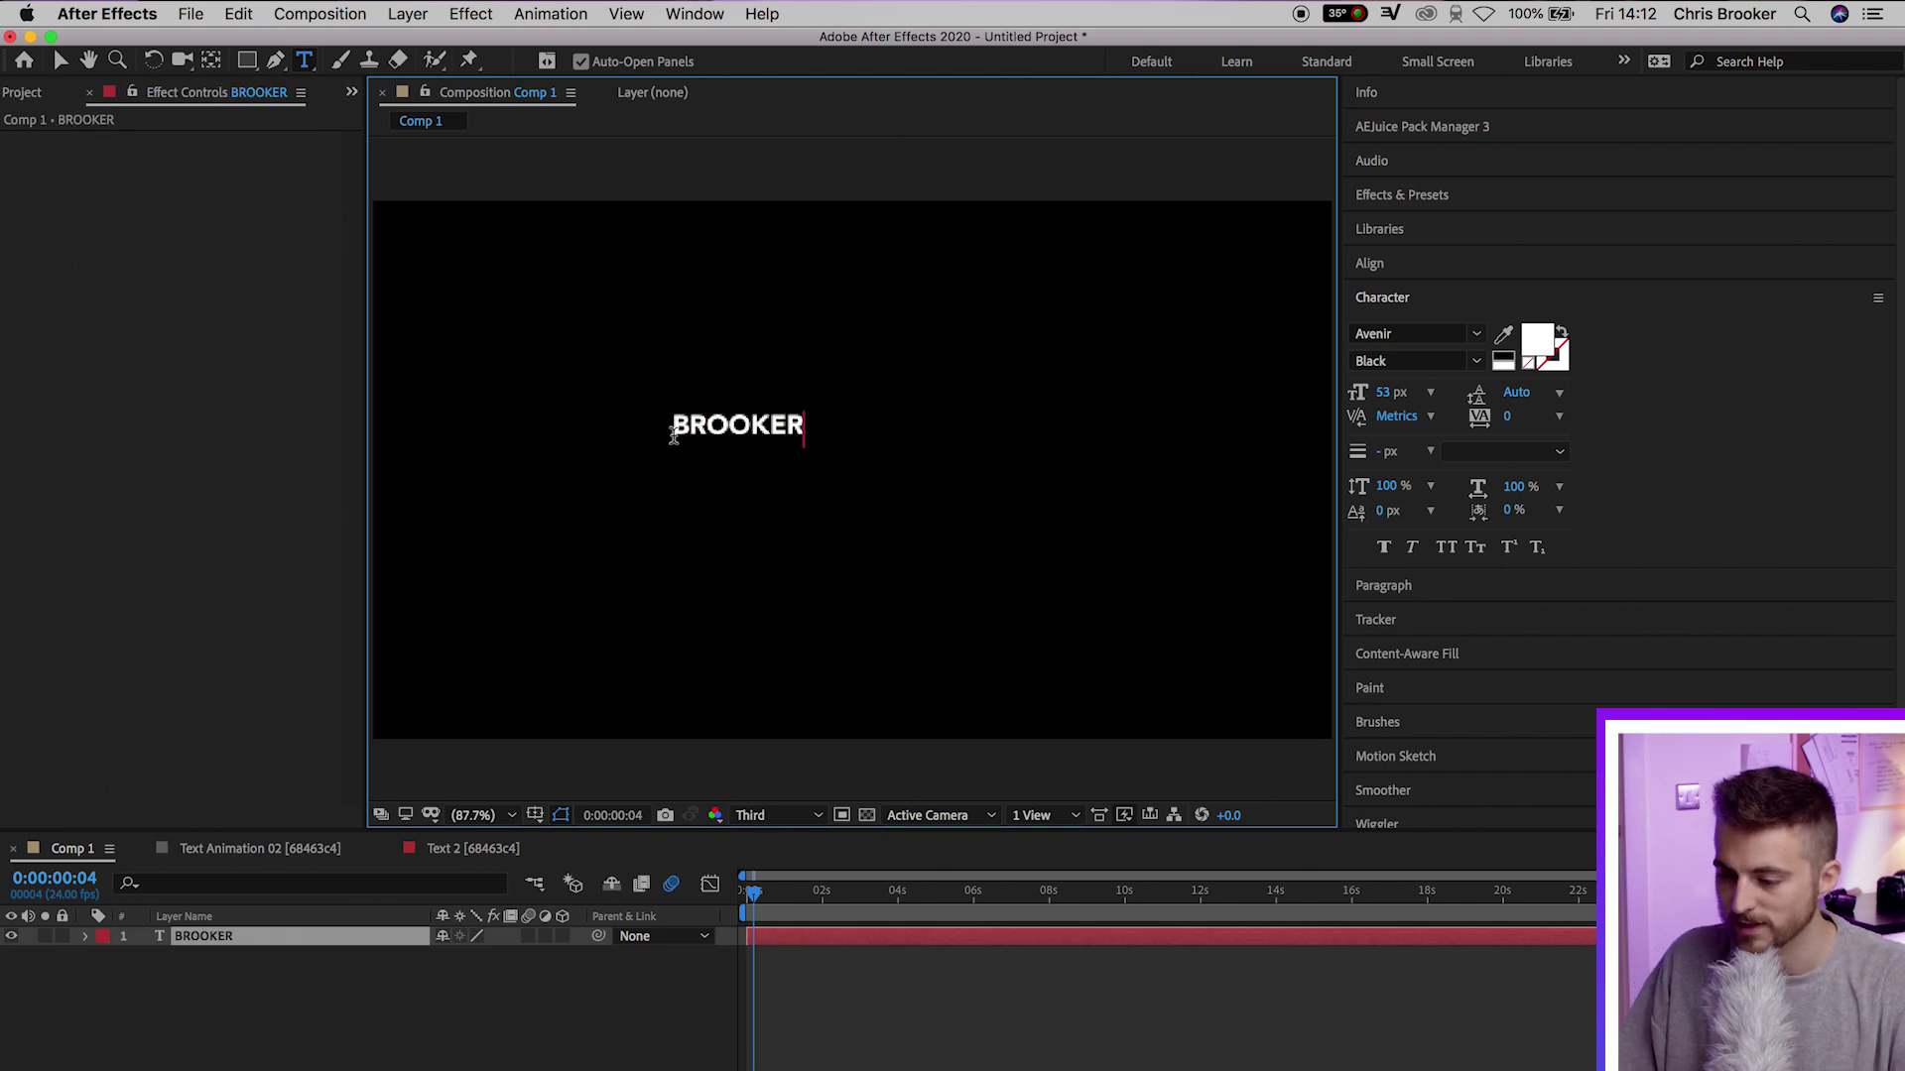
Enlarge BROOKER to 165 px, show the proportional grid, and move the title lower.
key("super+a")
left_click_drag(1392, 399, 1529, 403)
left_click(535, 814)
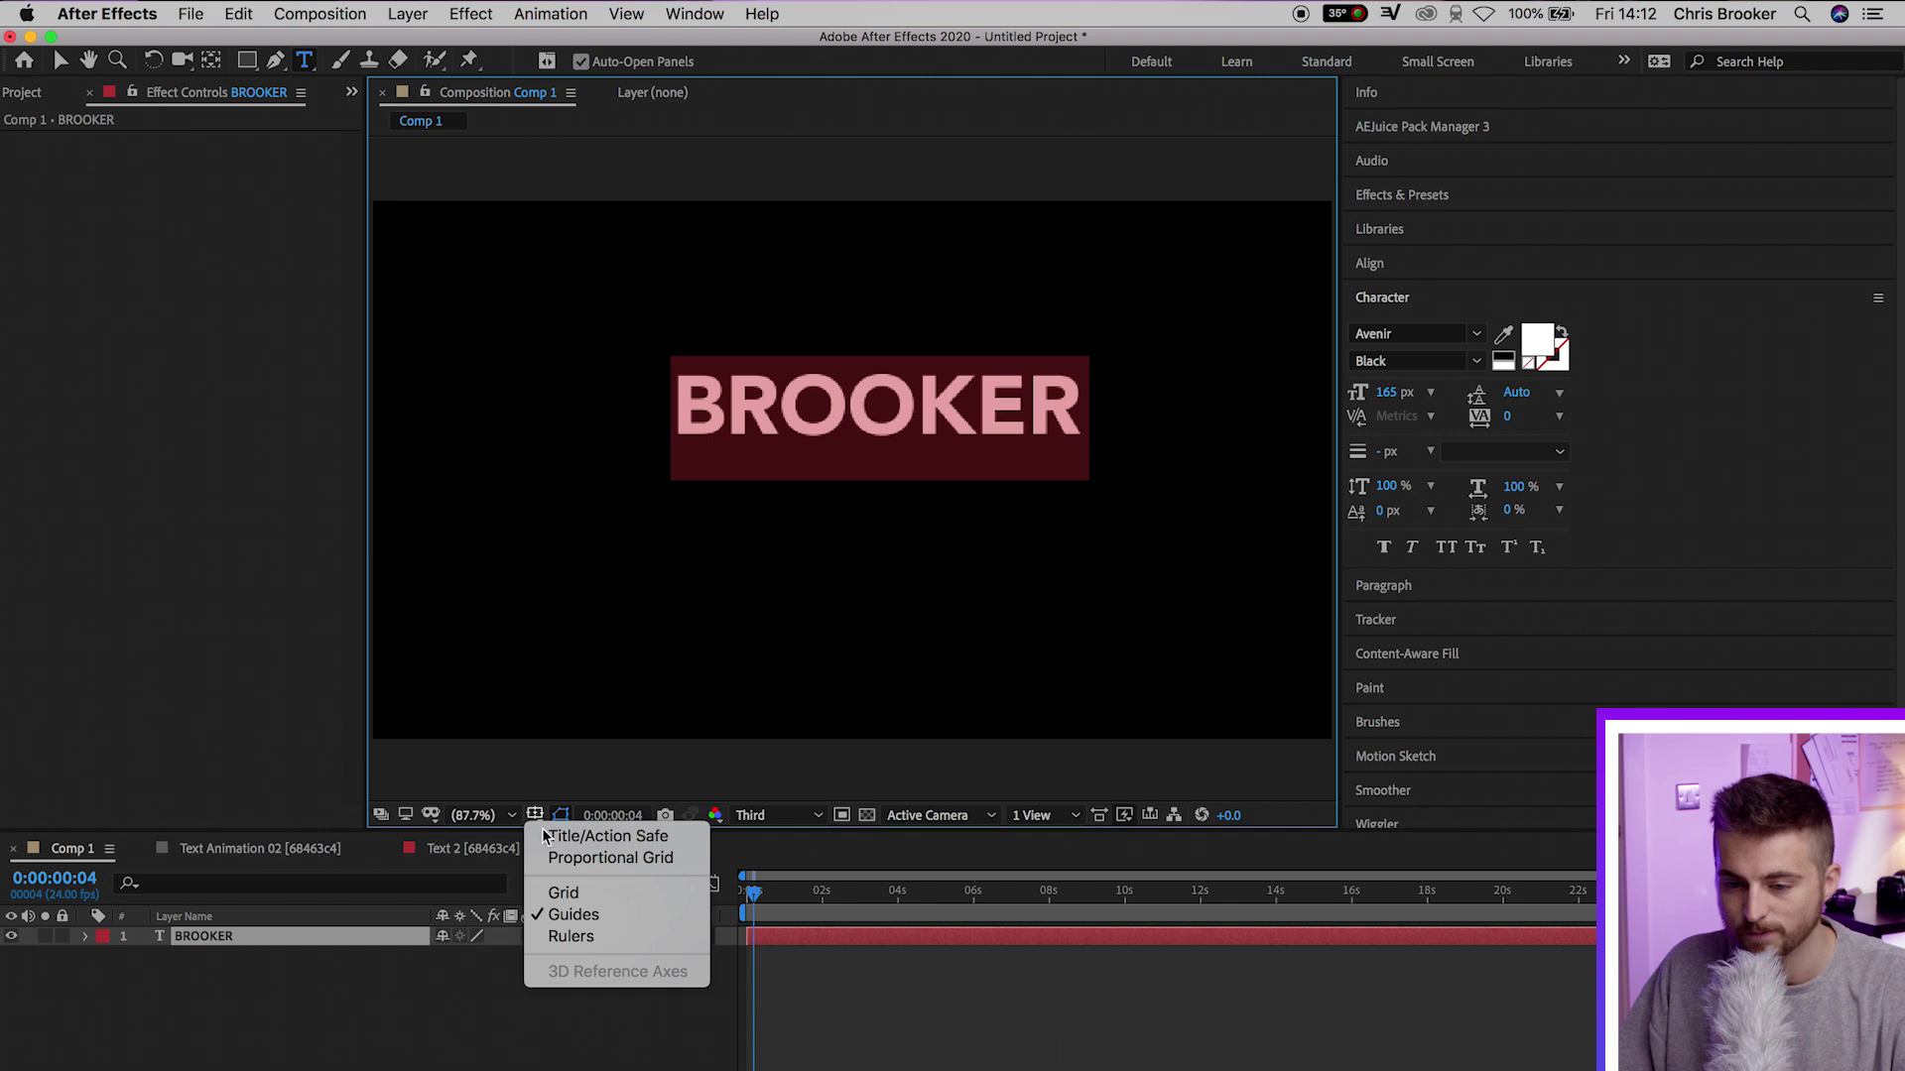
left_click(566, 856)
left_click(66, 63)
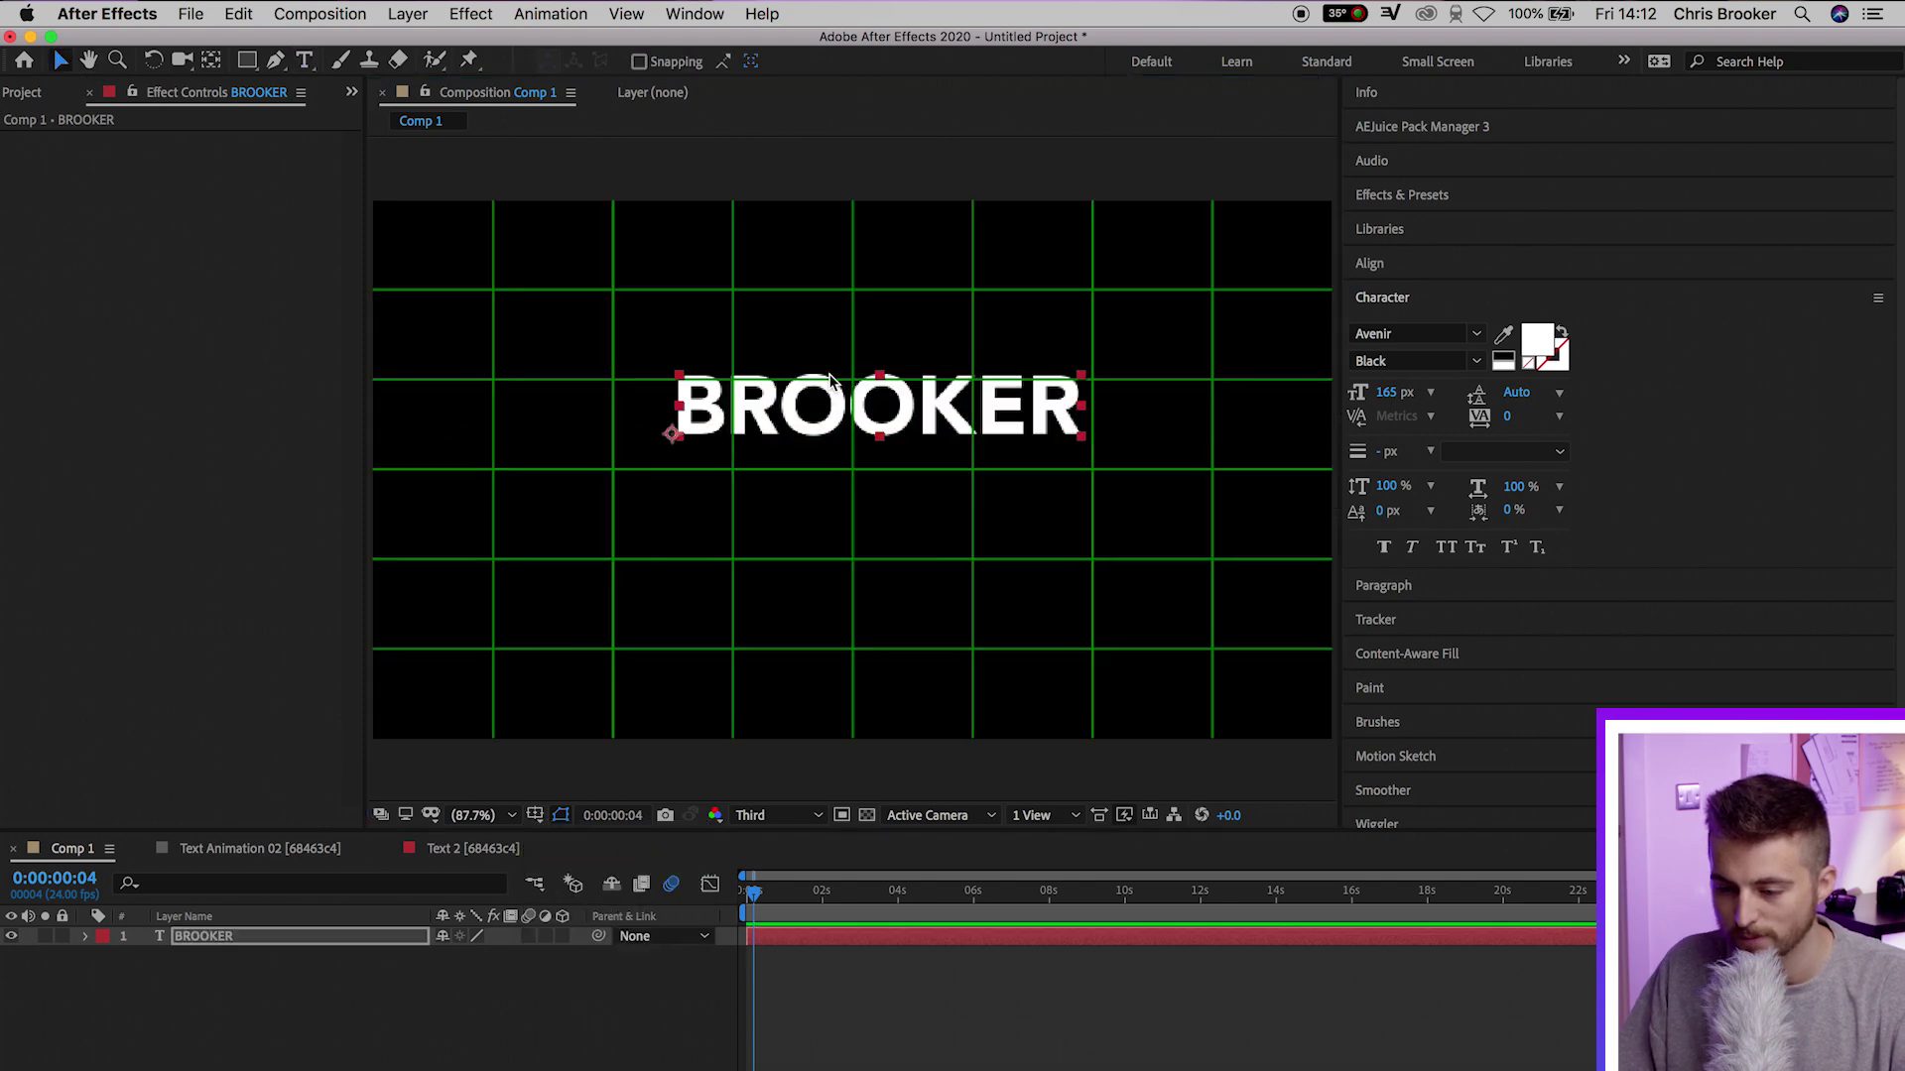
left_click_drag(893, 409, 871, 471)
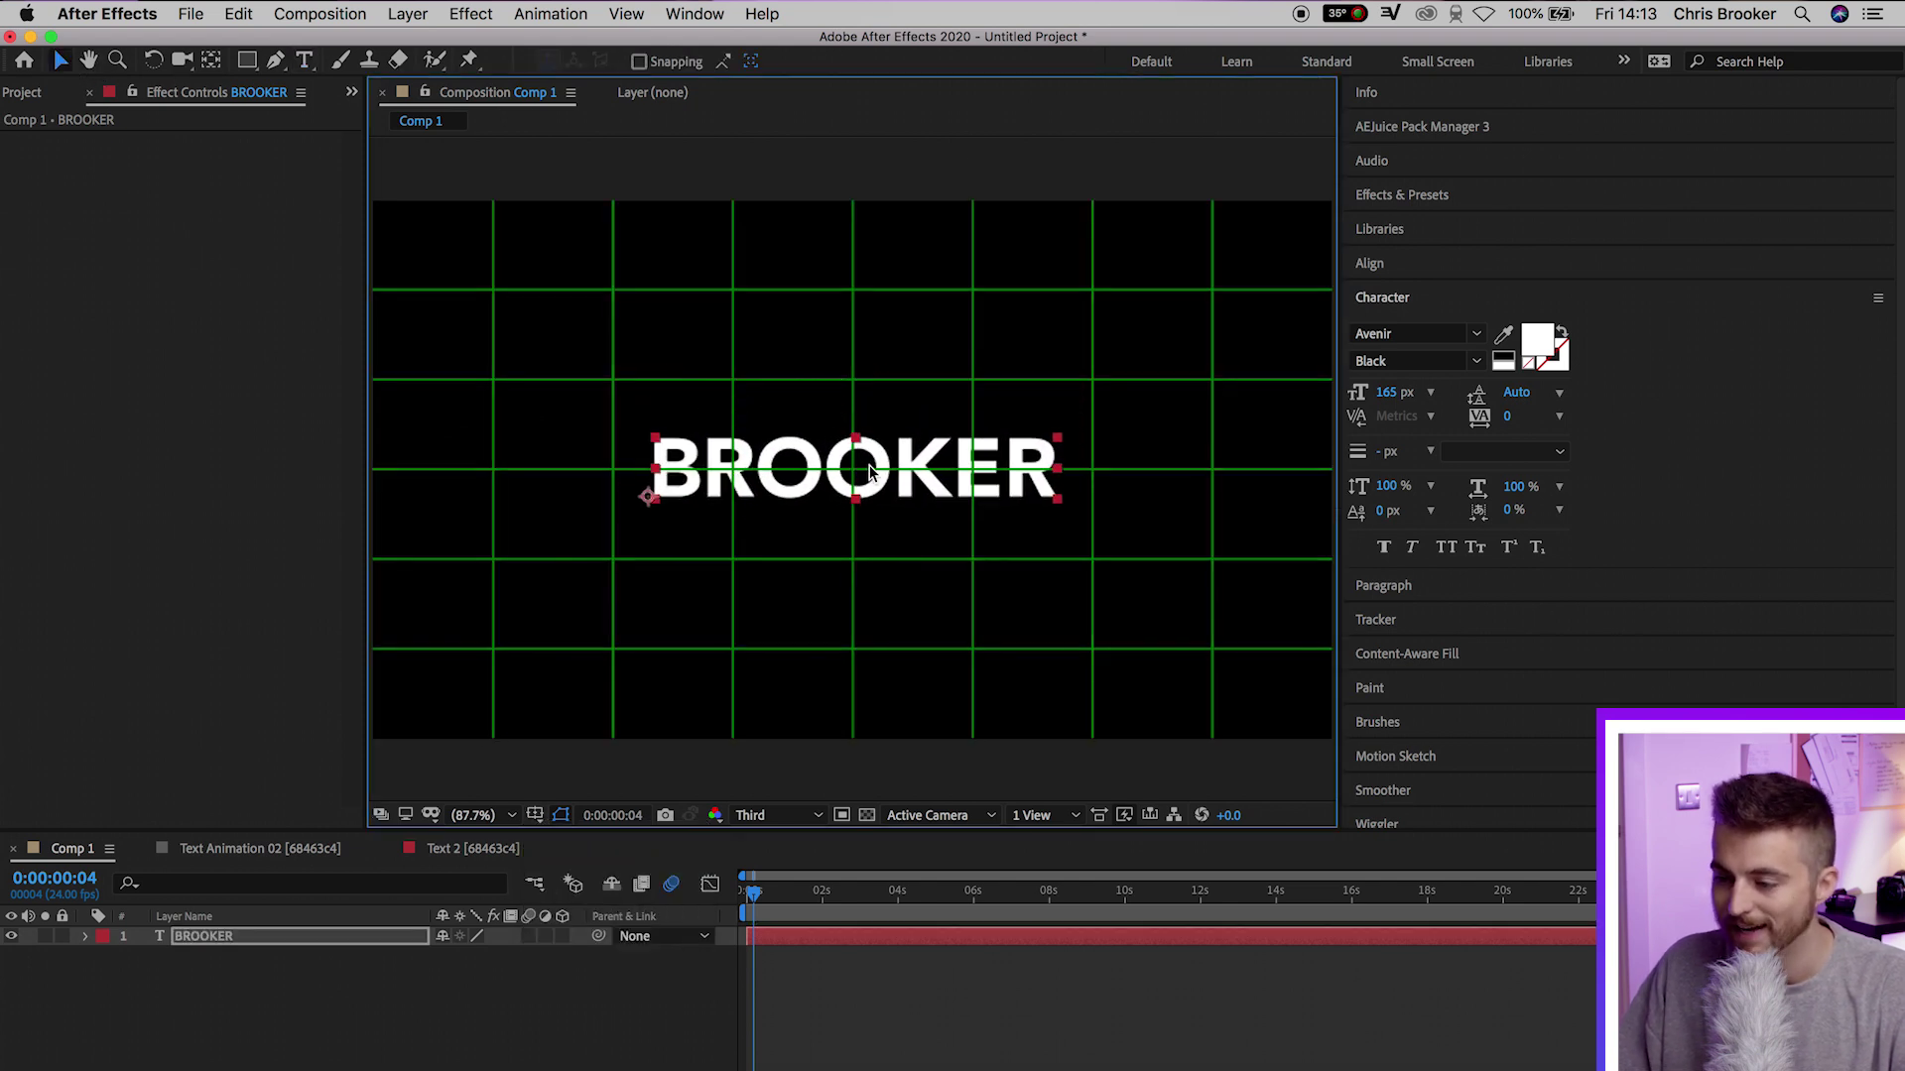
Hide the proportional grid over Comp 1.
left_click(534, 815)
left_click(566, 859)
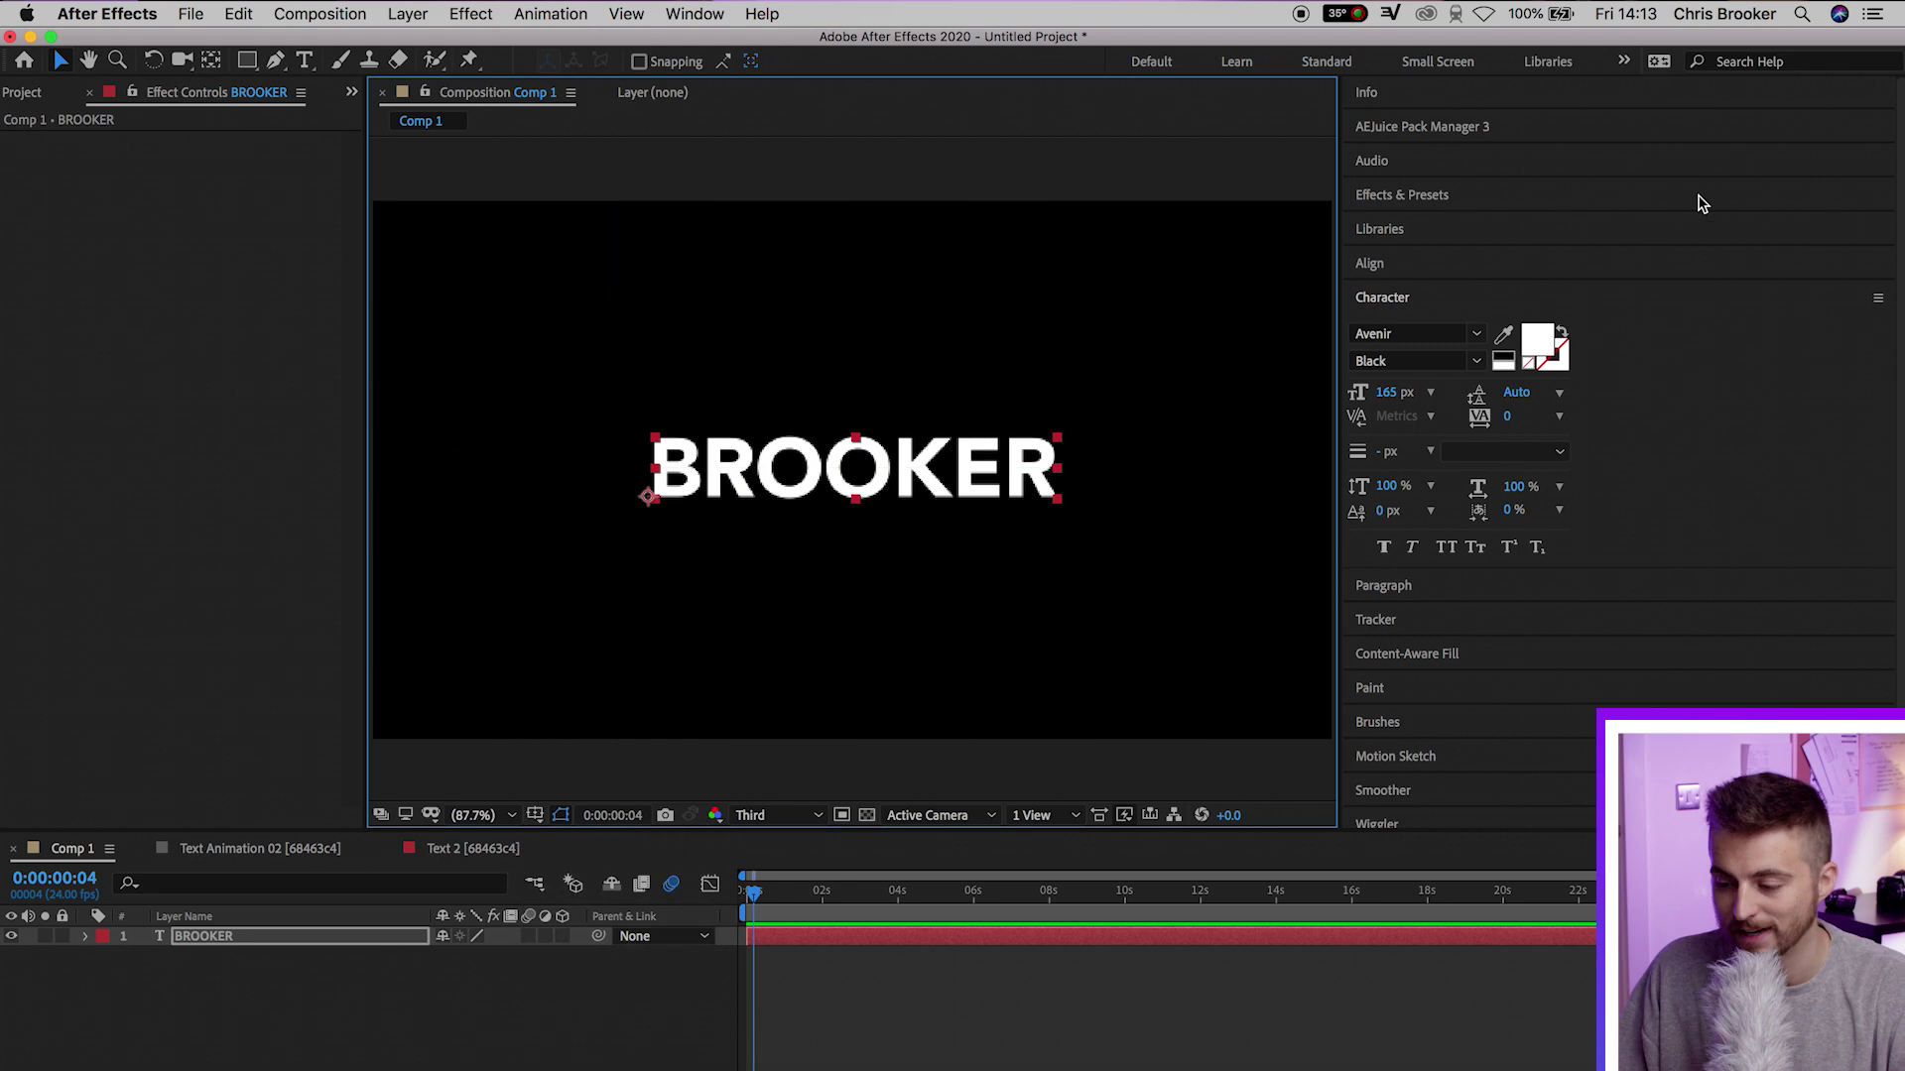
left_click(1449, 126)
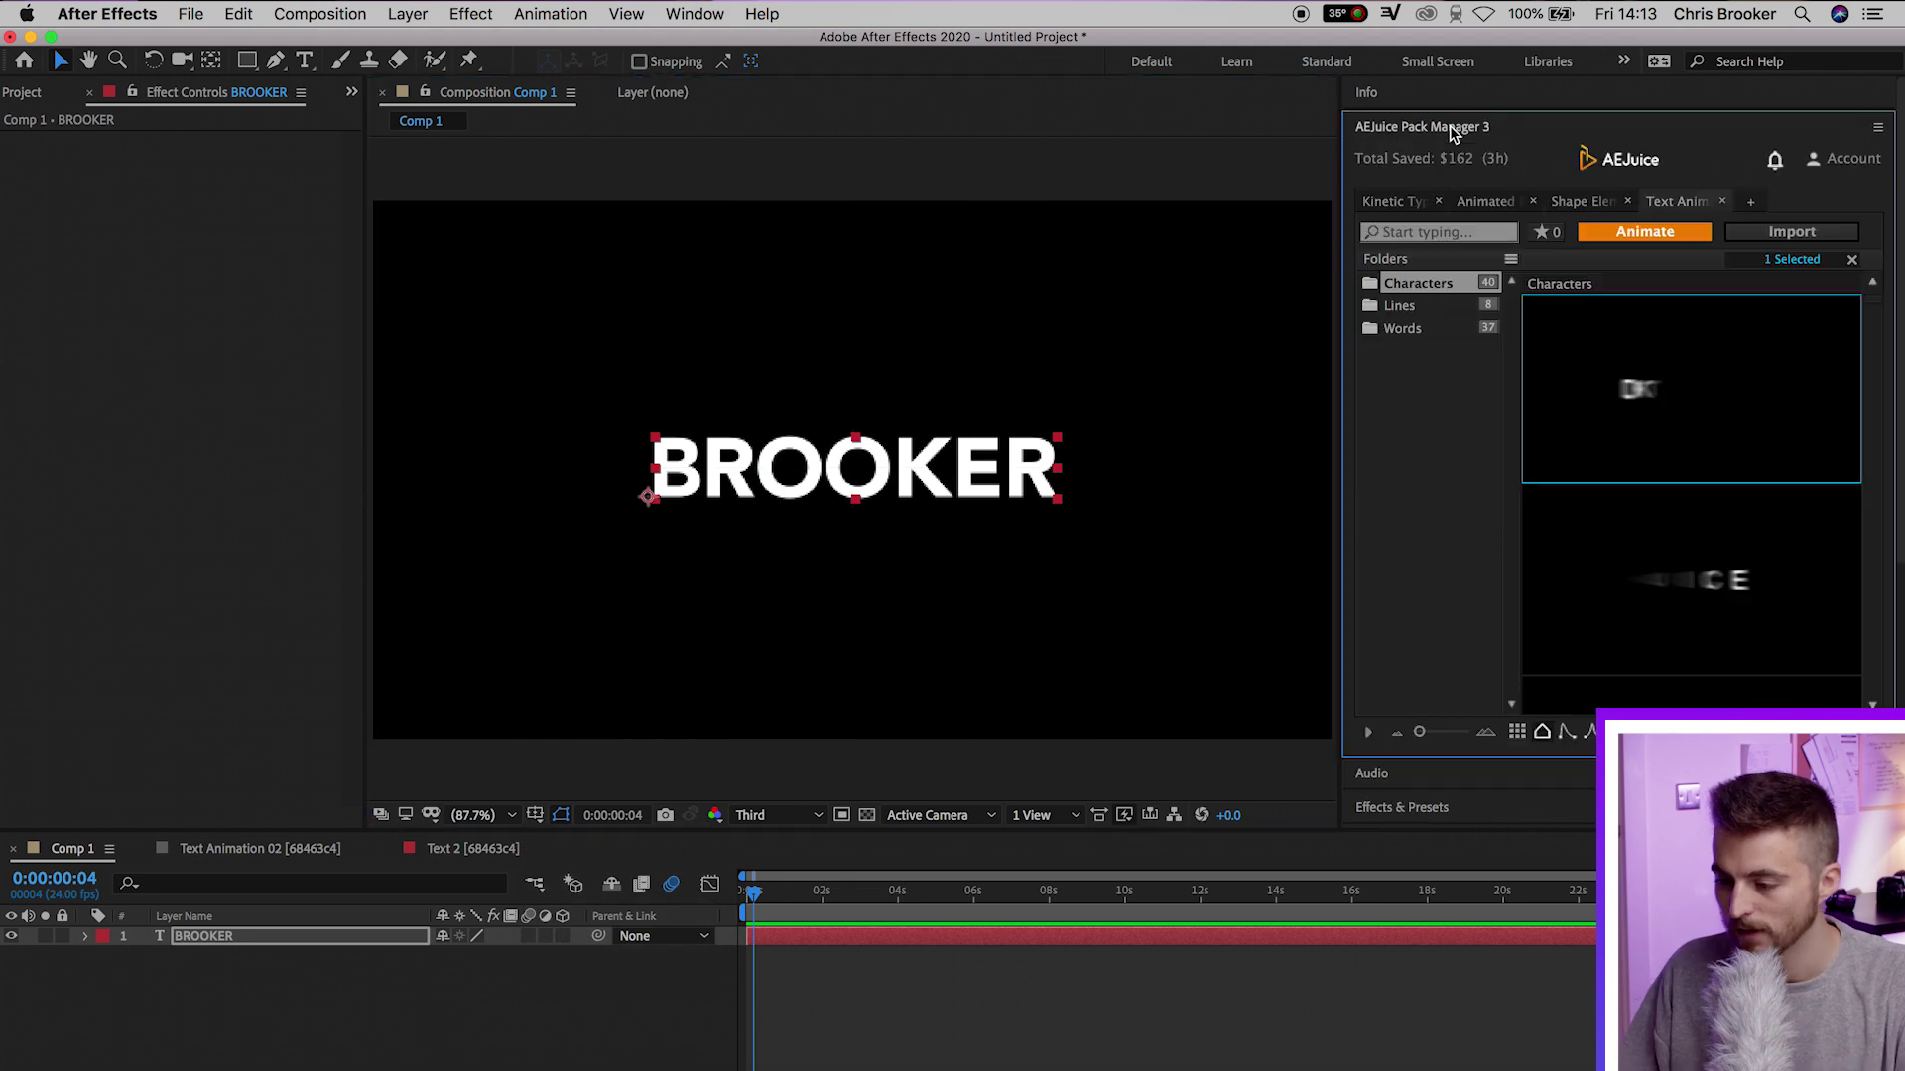
Apply the first AEJuice Characters preset to BROOKER and preview it from the start.
double_click(1657, 367)
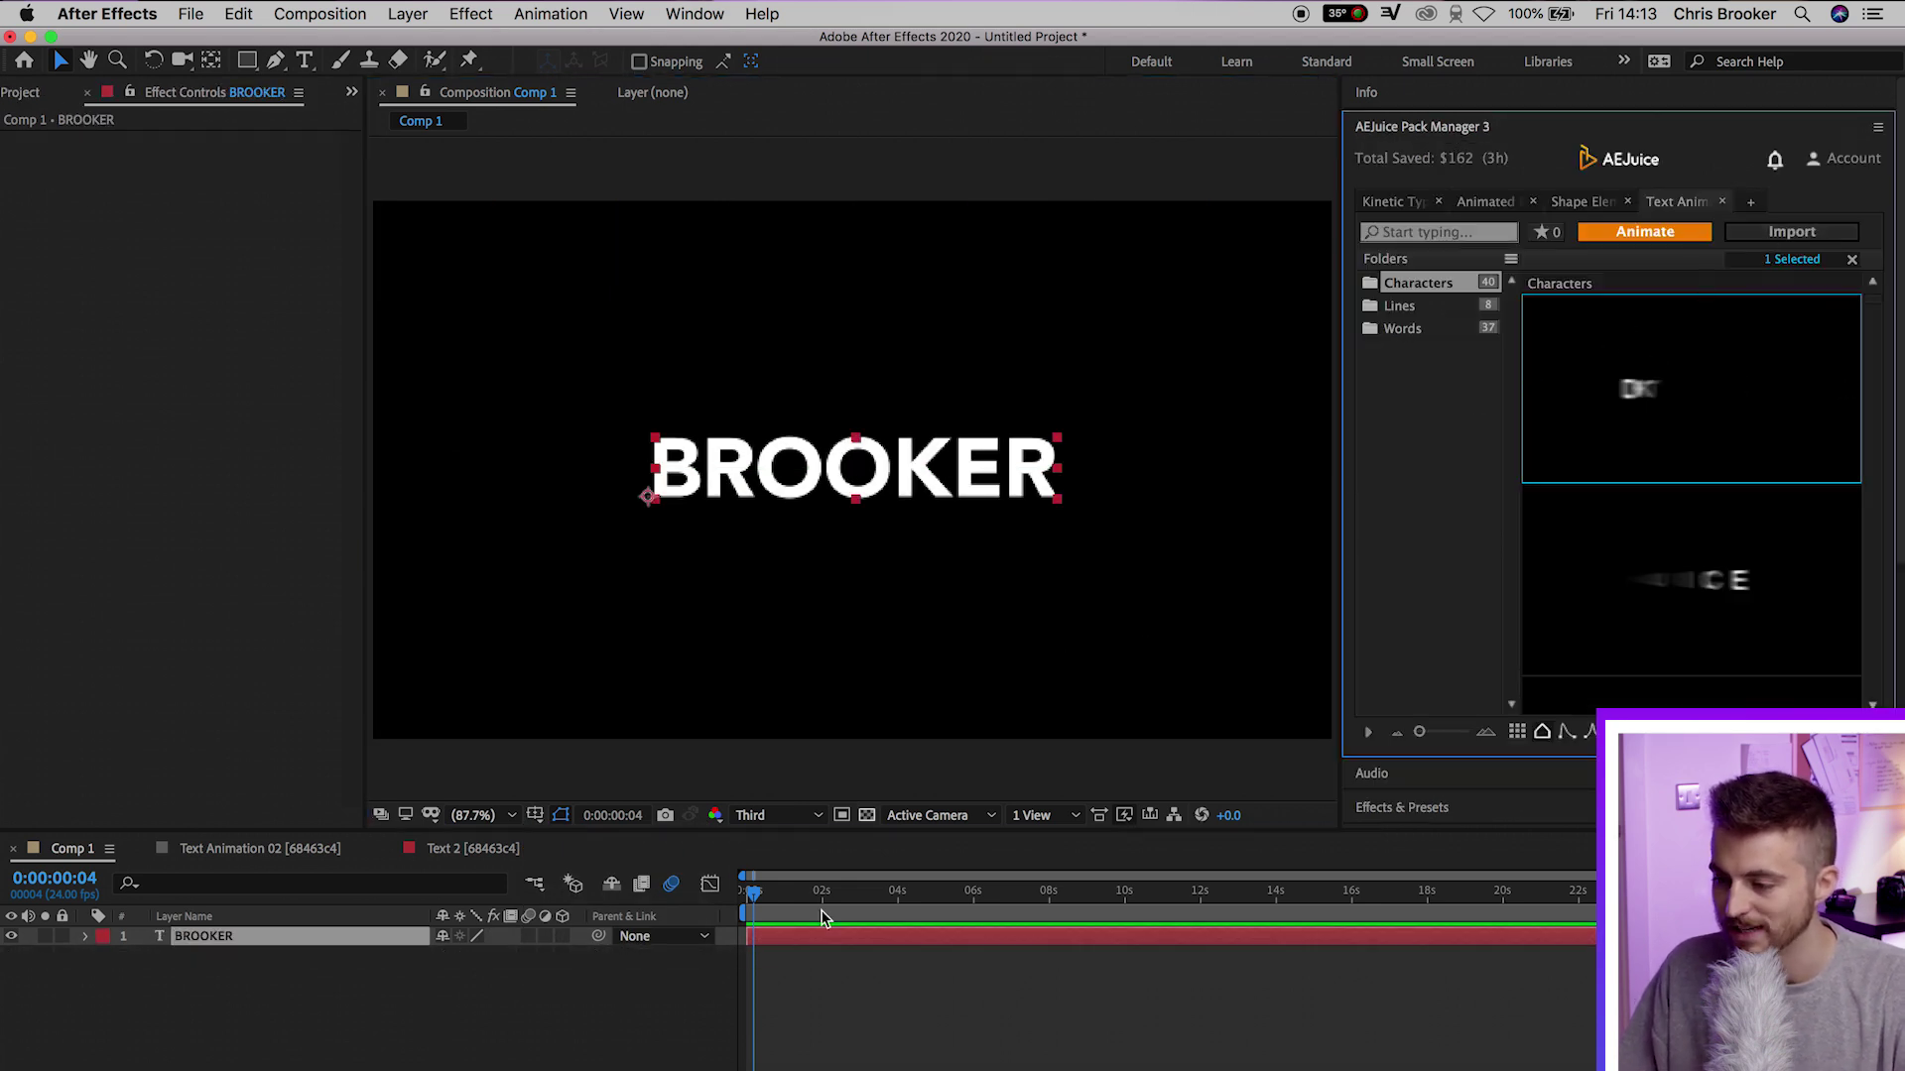
left_click(1791, 233)
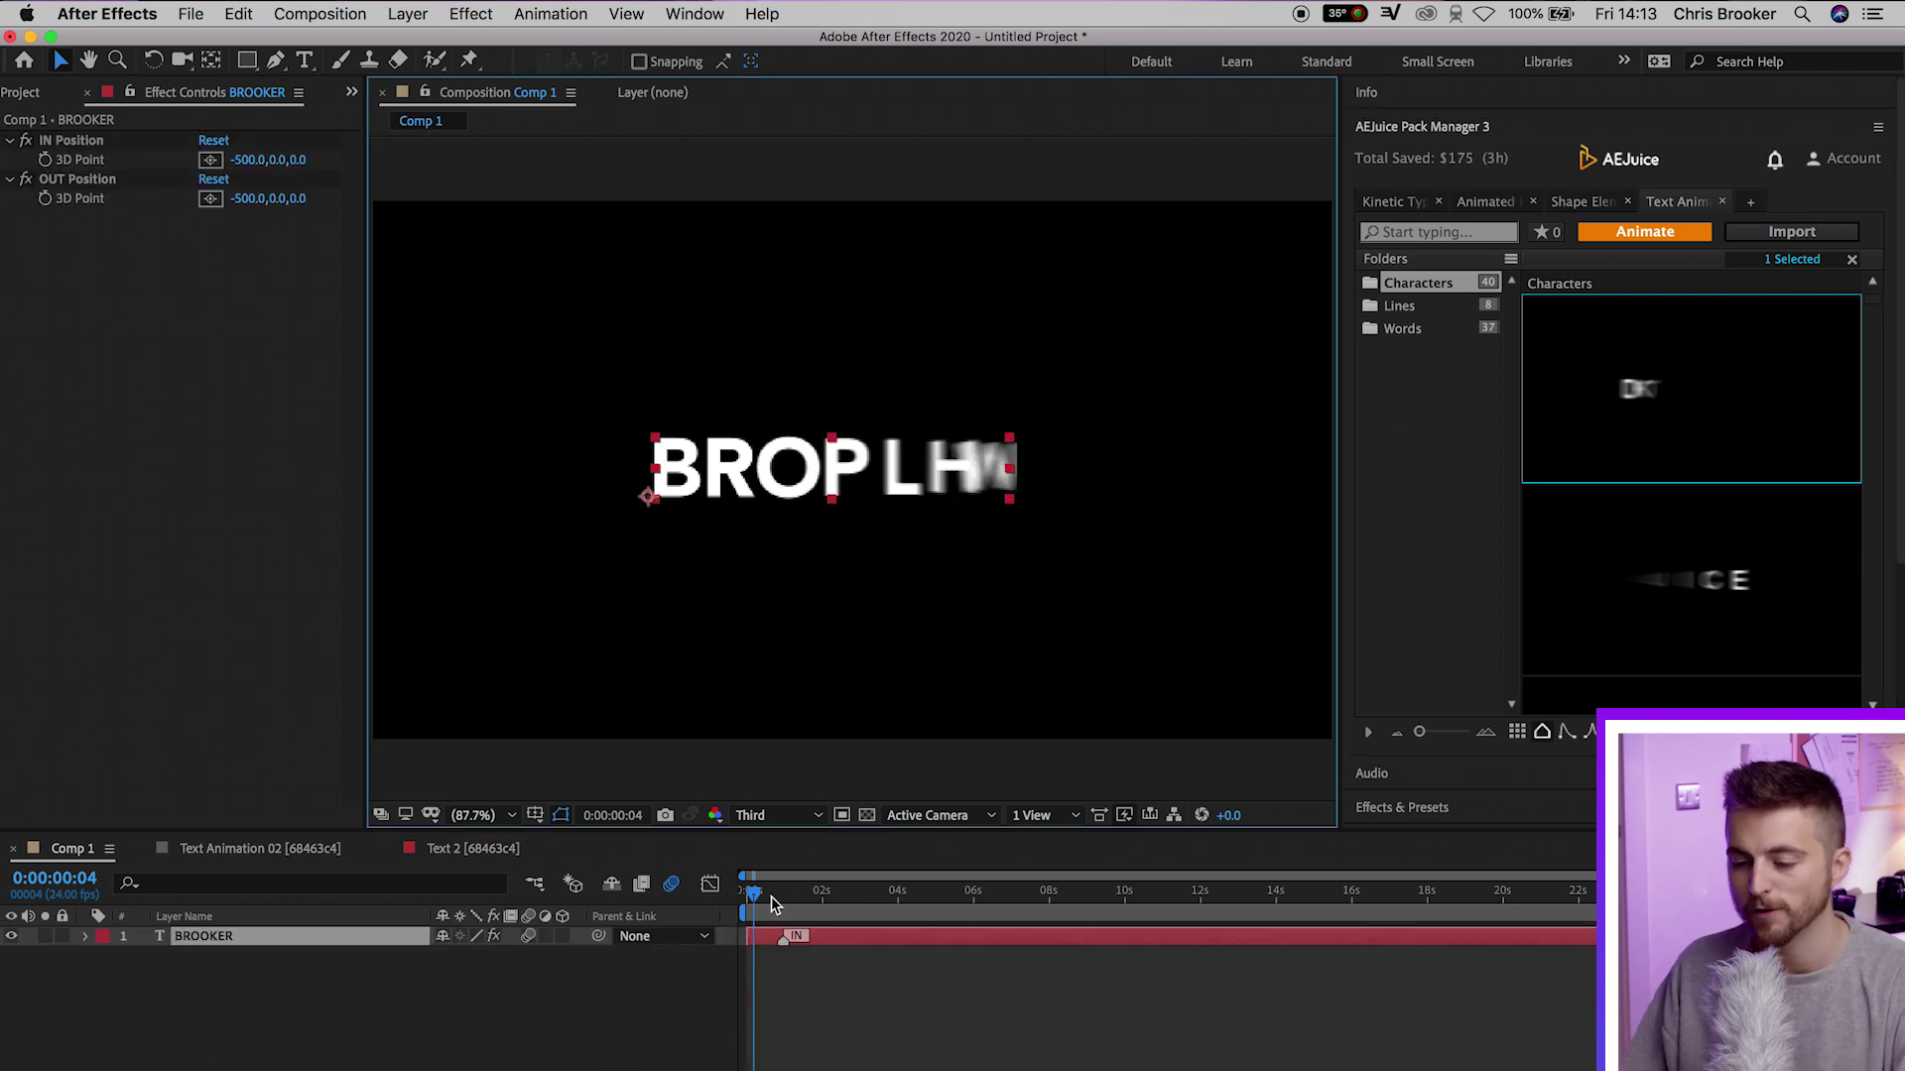
key("Home")
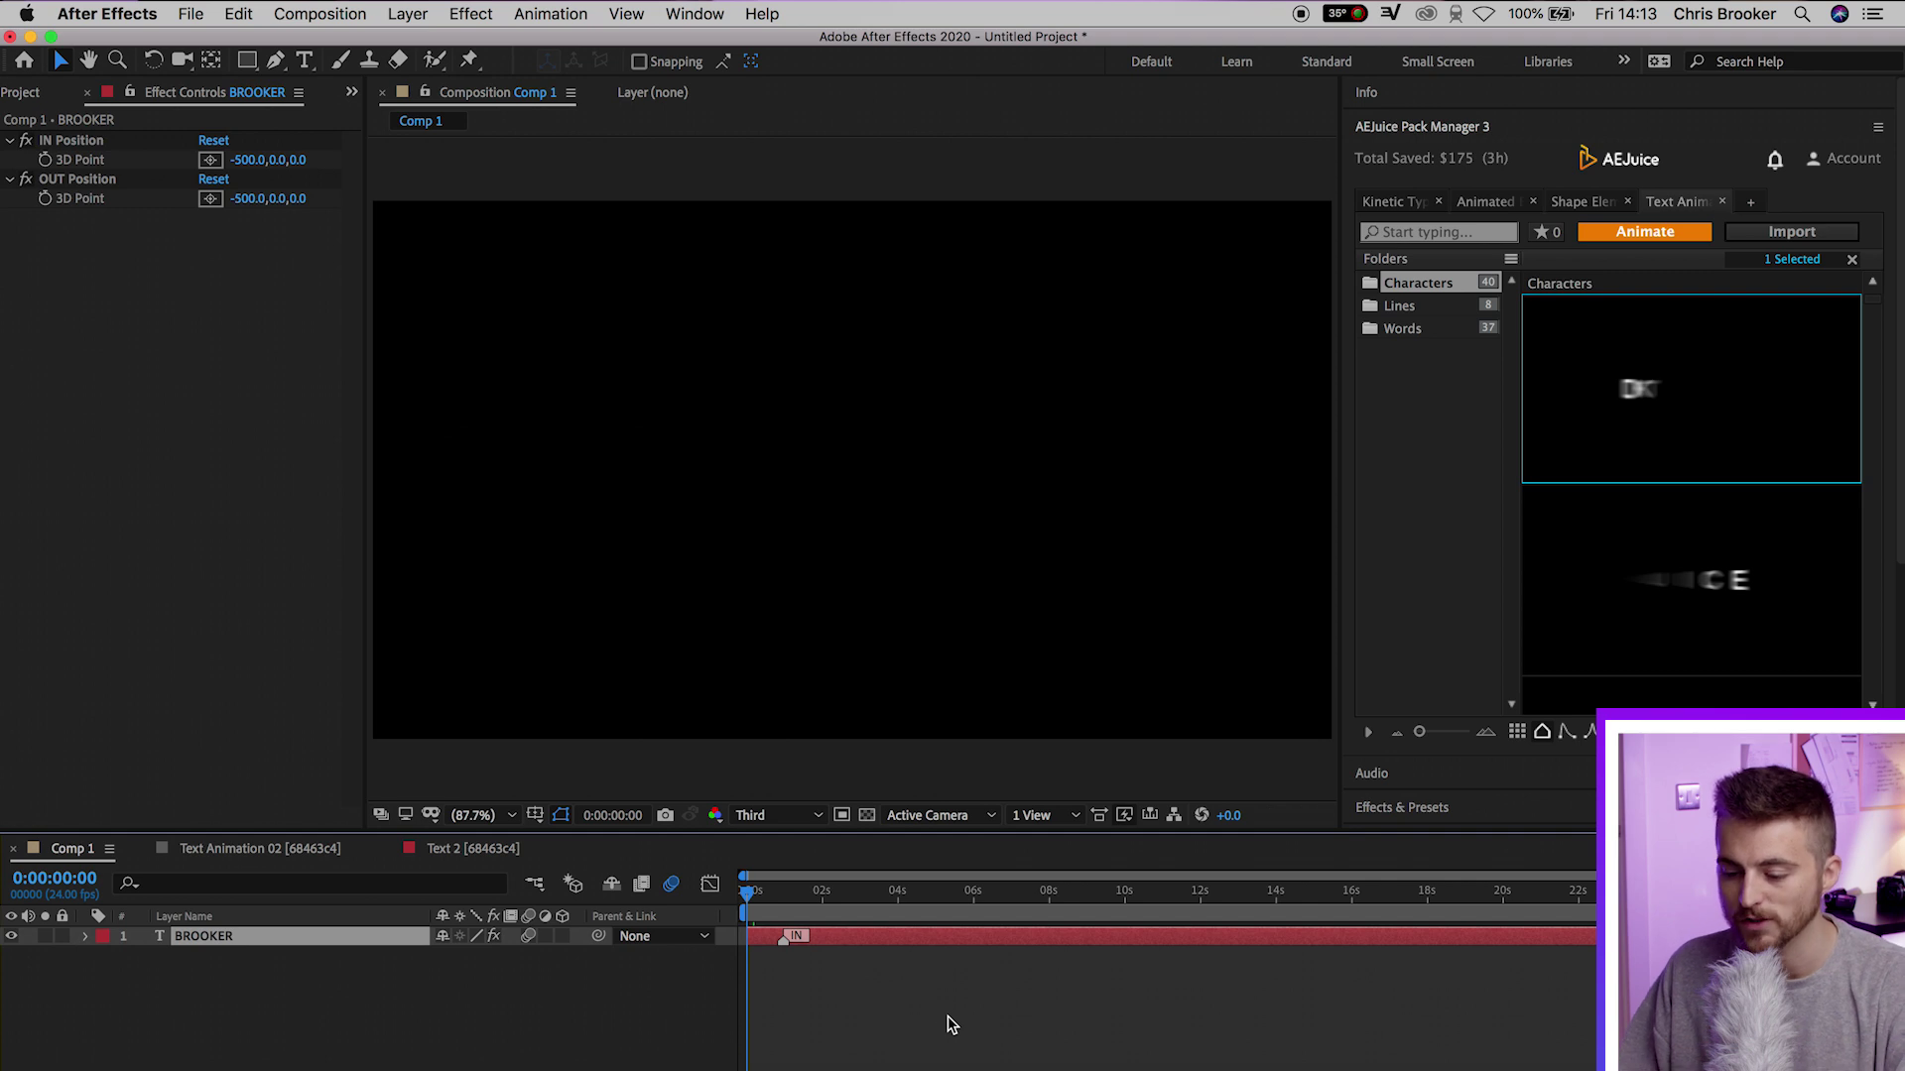
key("space")
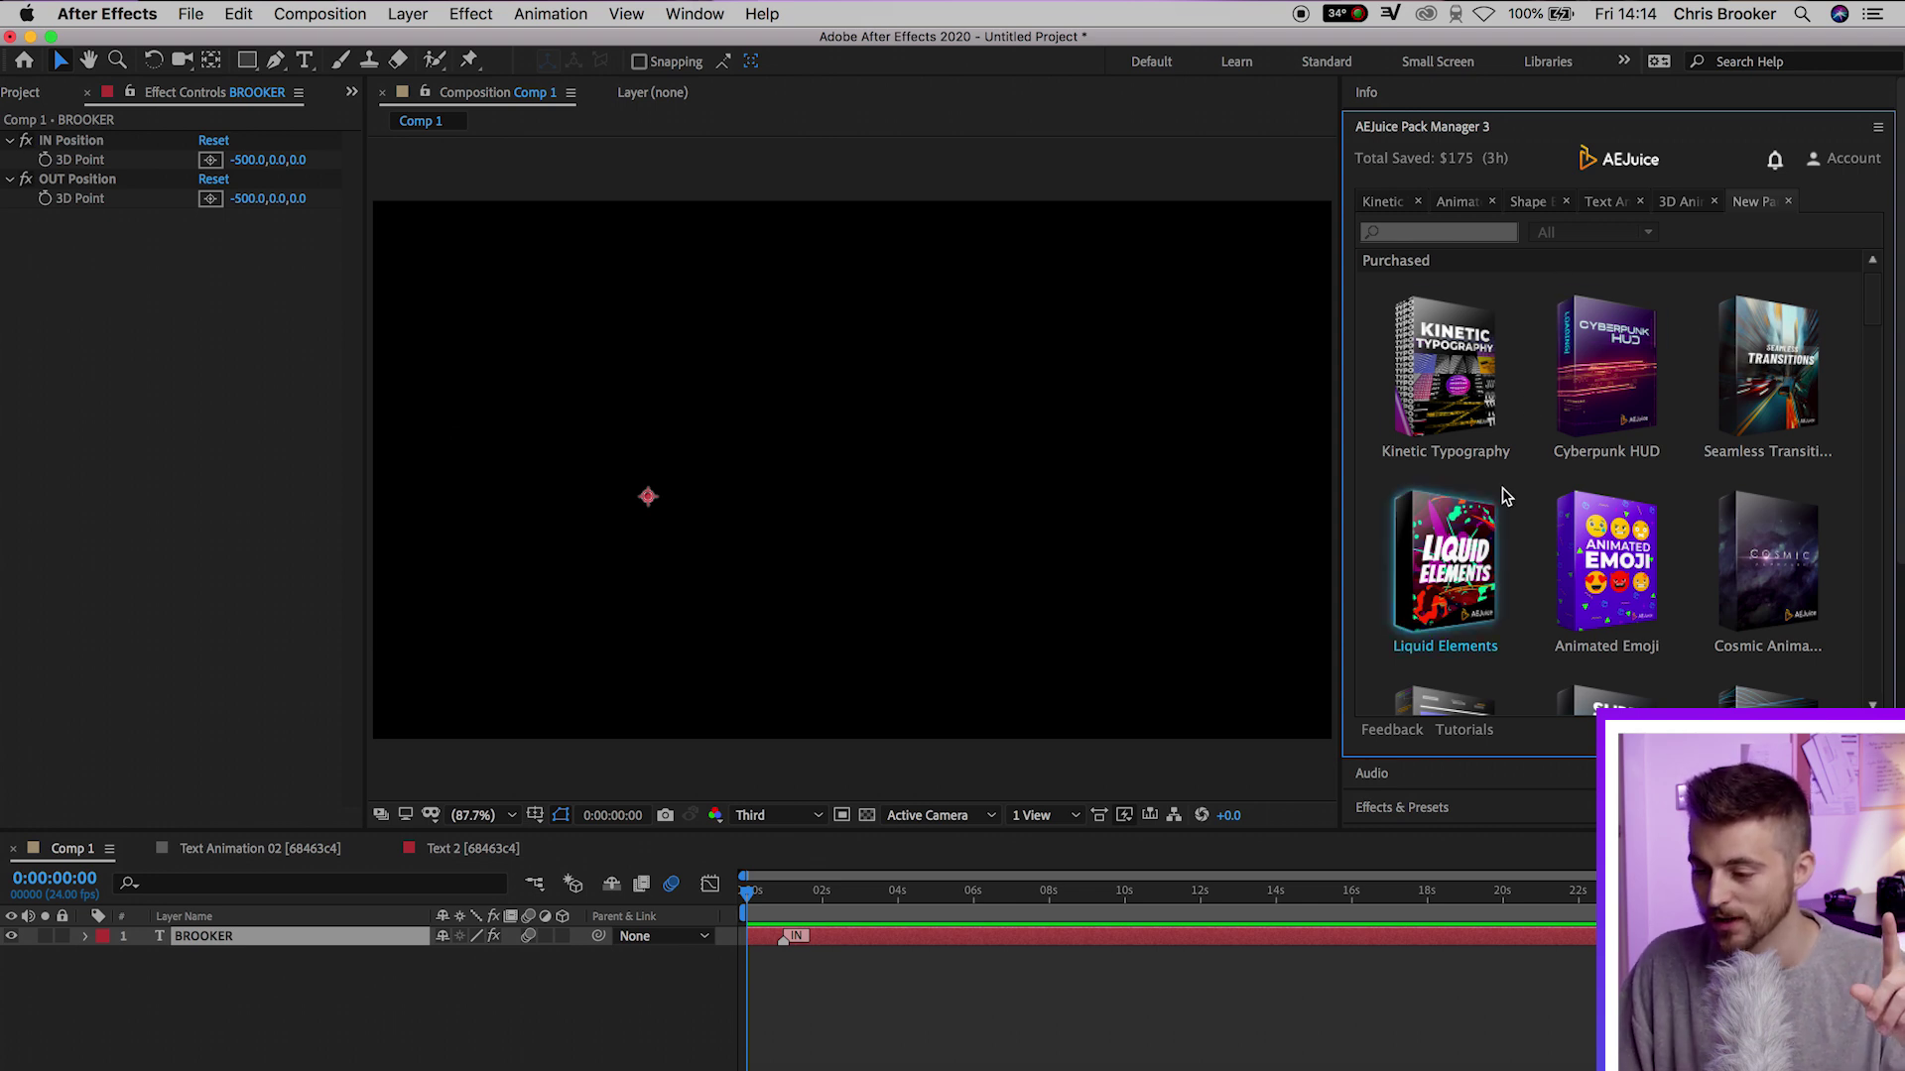
Open the AEJuice Starter Pack from the Free section.
scroll(1505, 496, "down", 20)
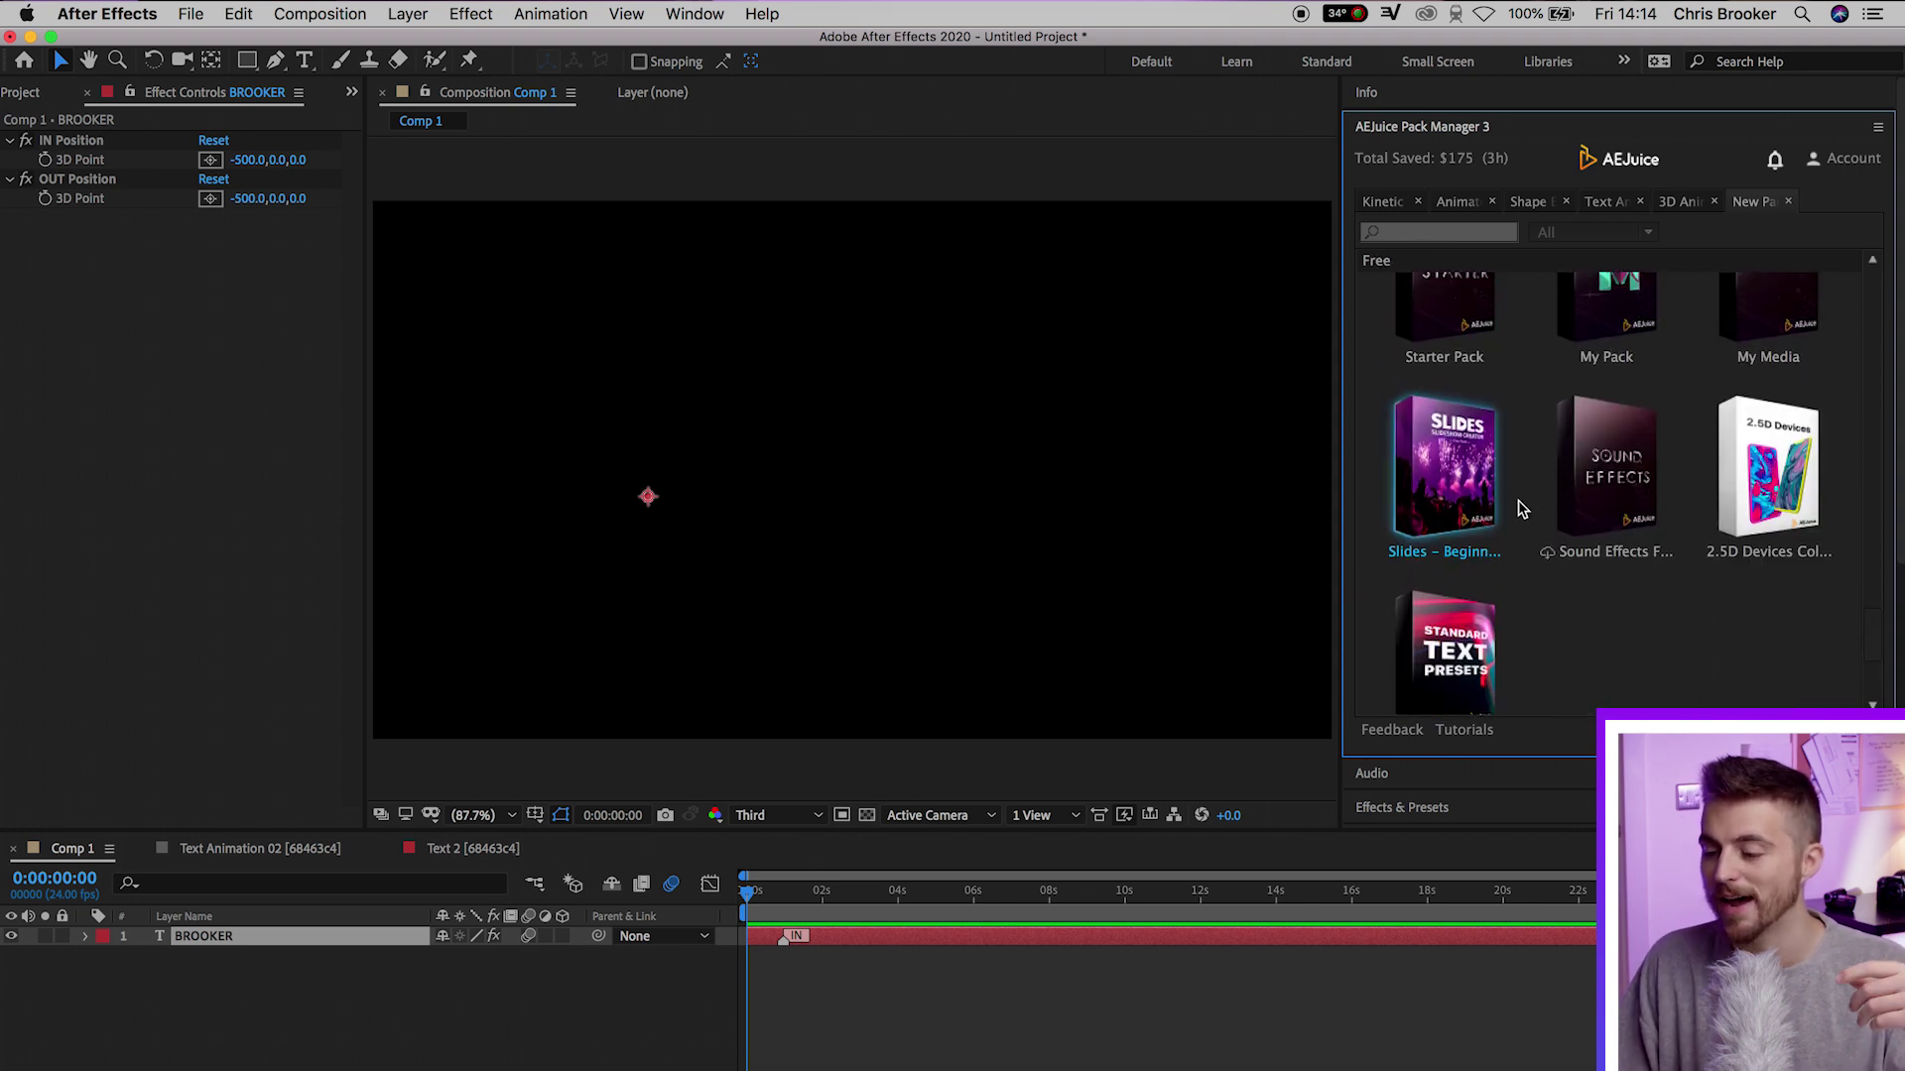
scroll(1488, 446, "up", 3)
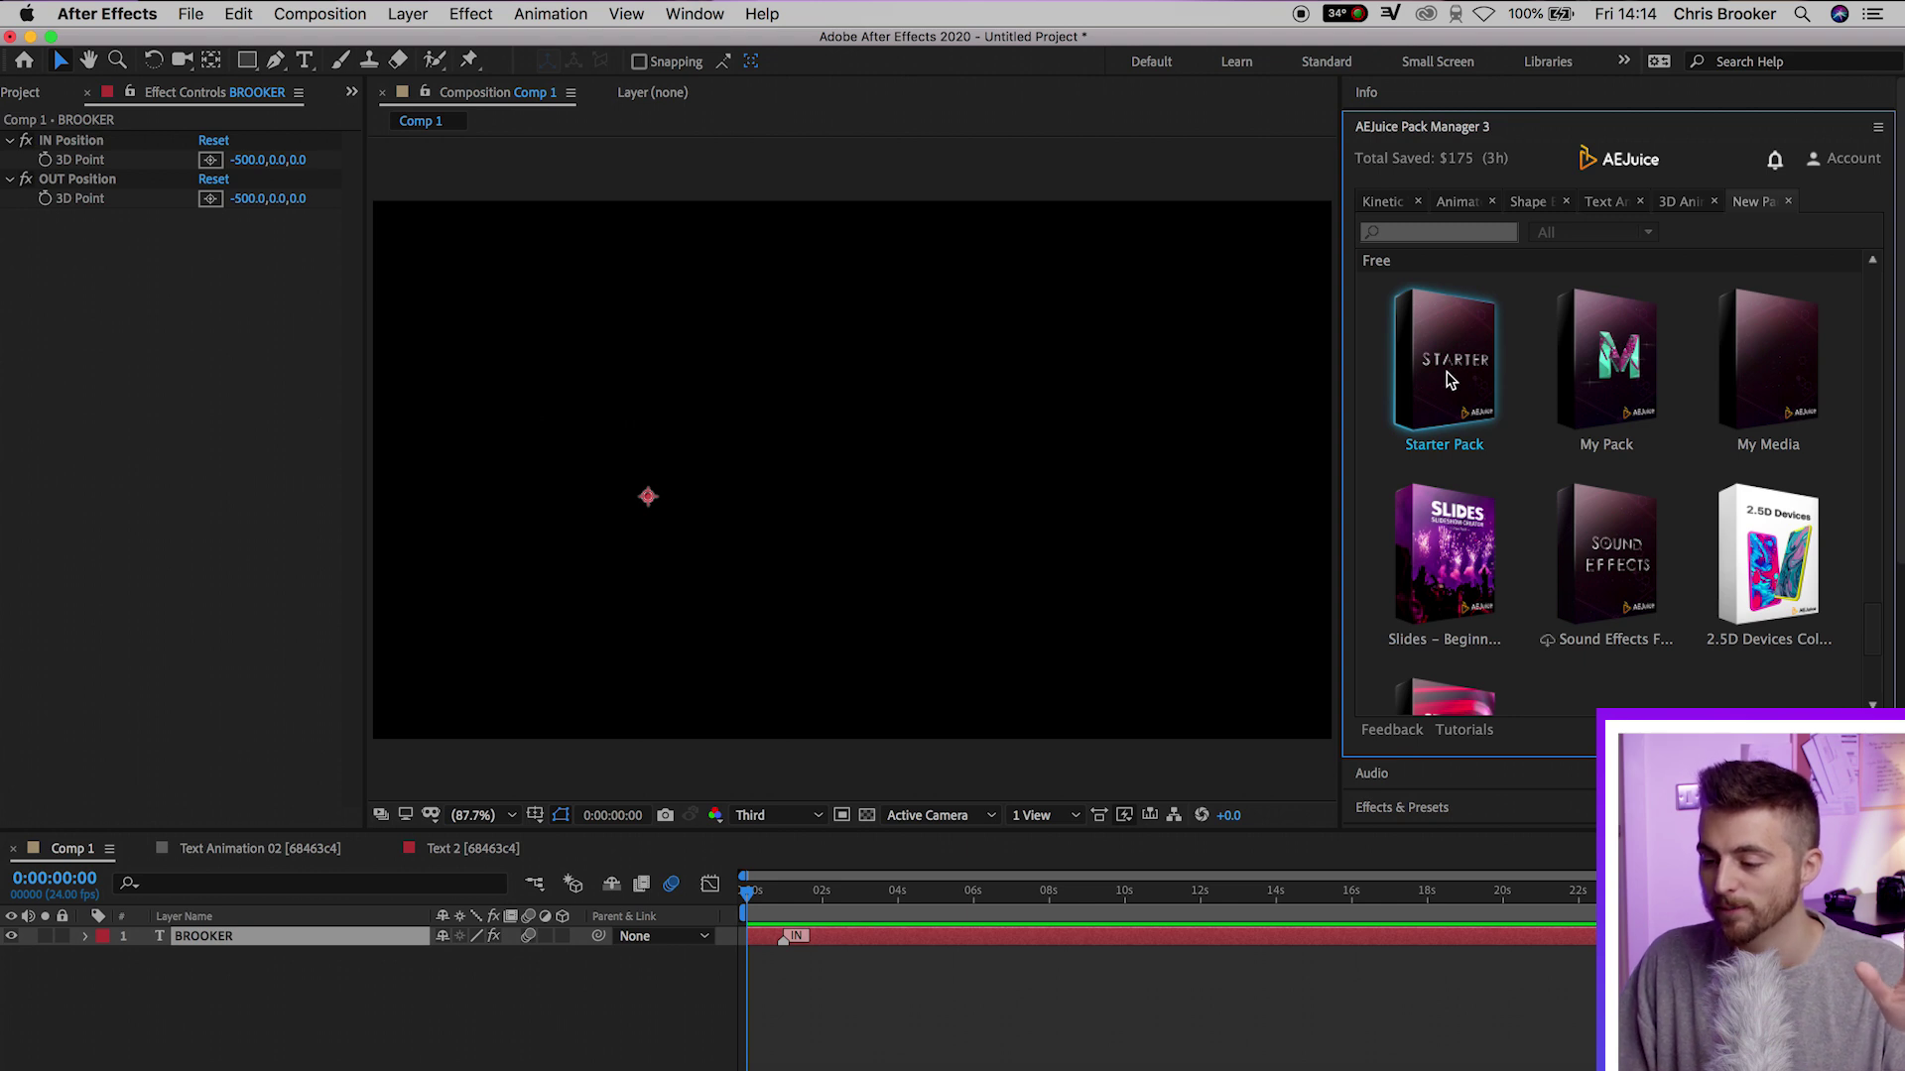
left_click(1448, 380)
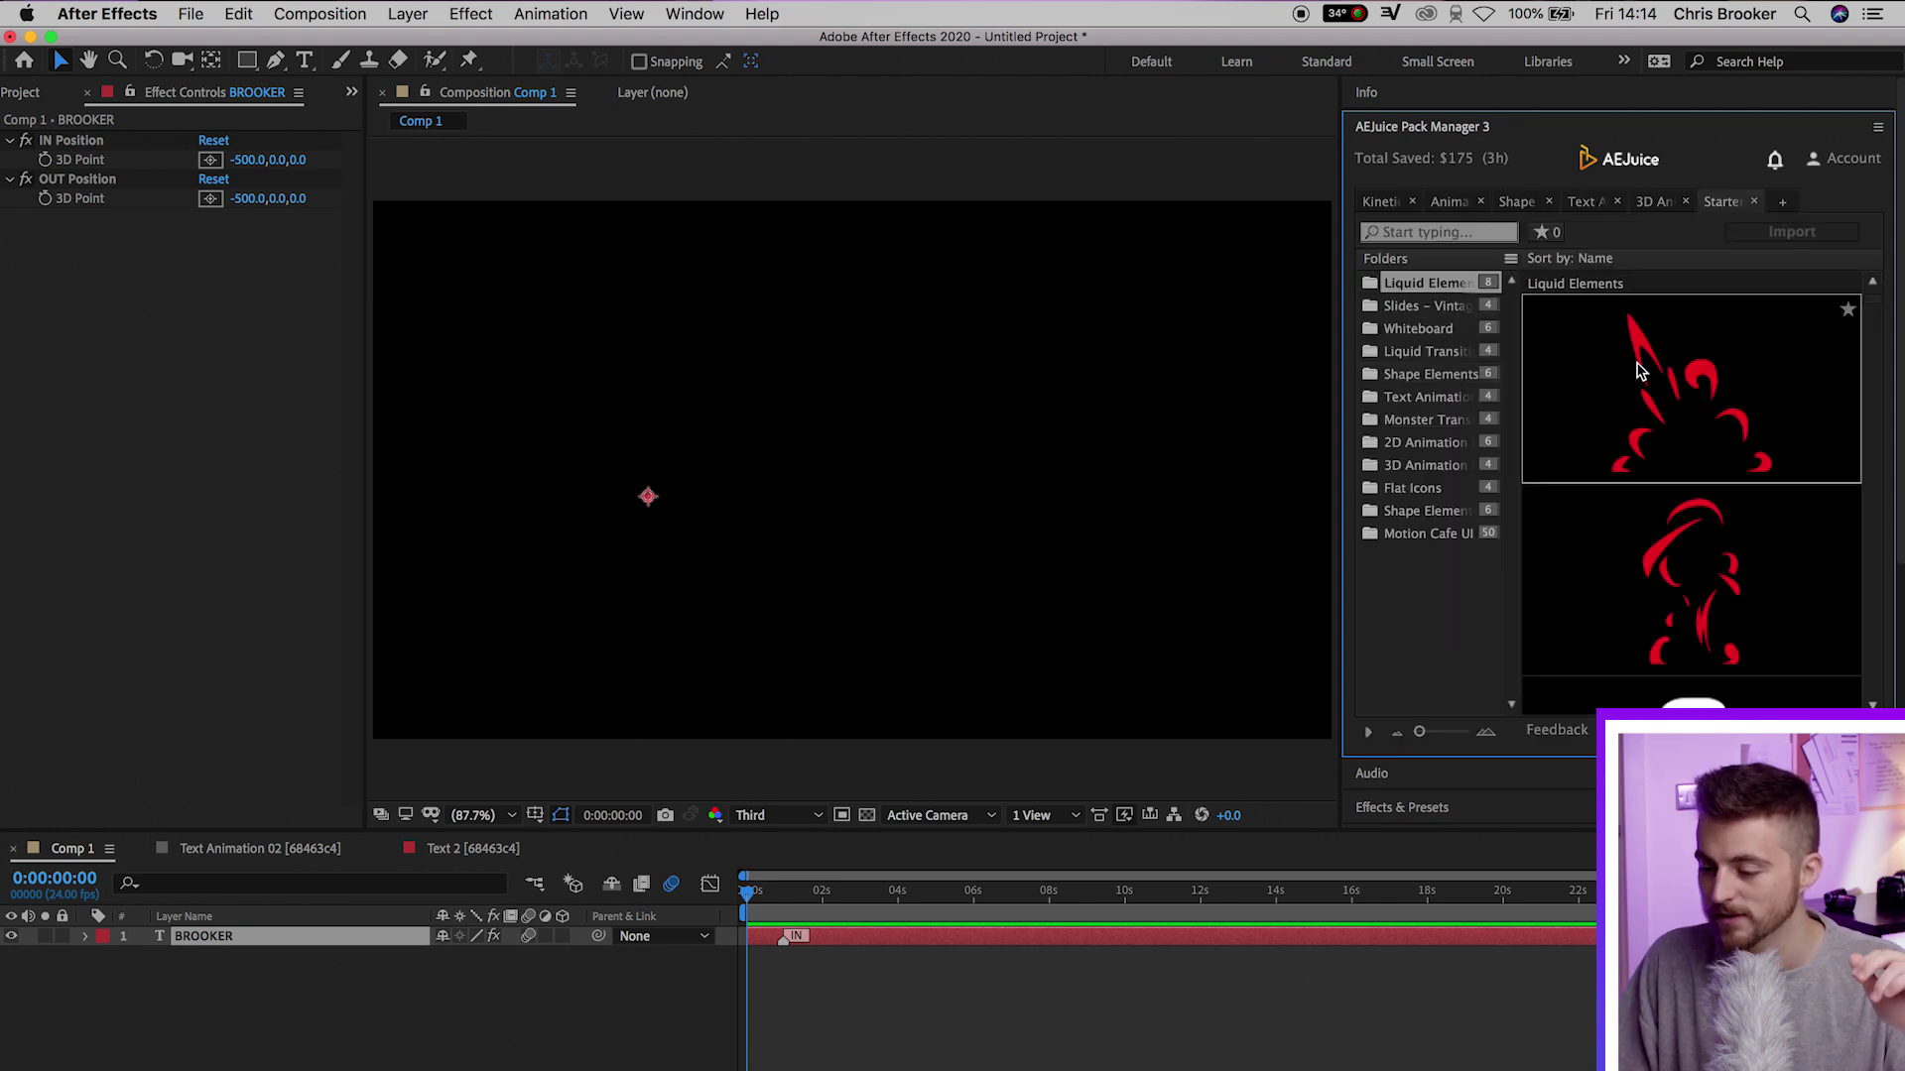
Browse its folders from Slides – Vintage Collection through Monster Transitions to Motion Cafe UI.
left_click(1439, 307)
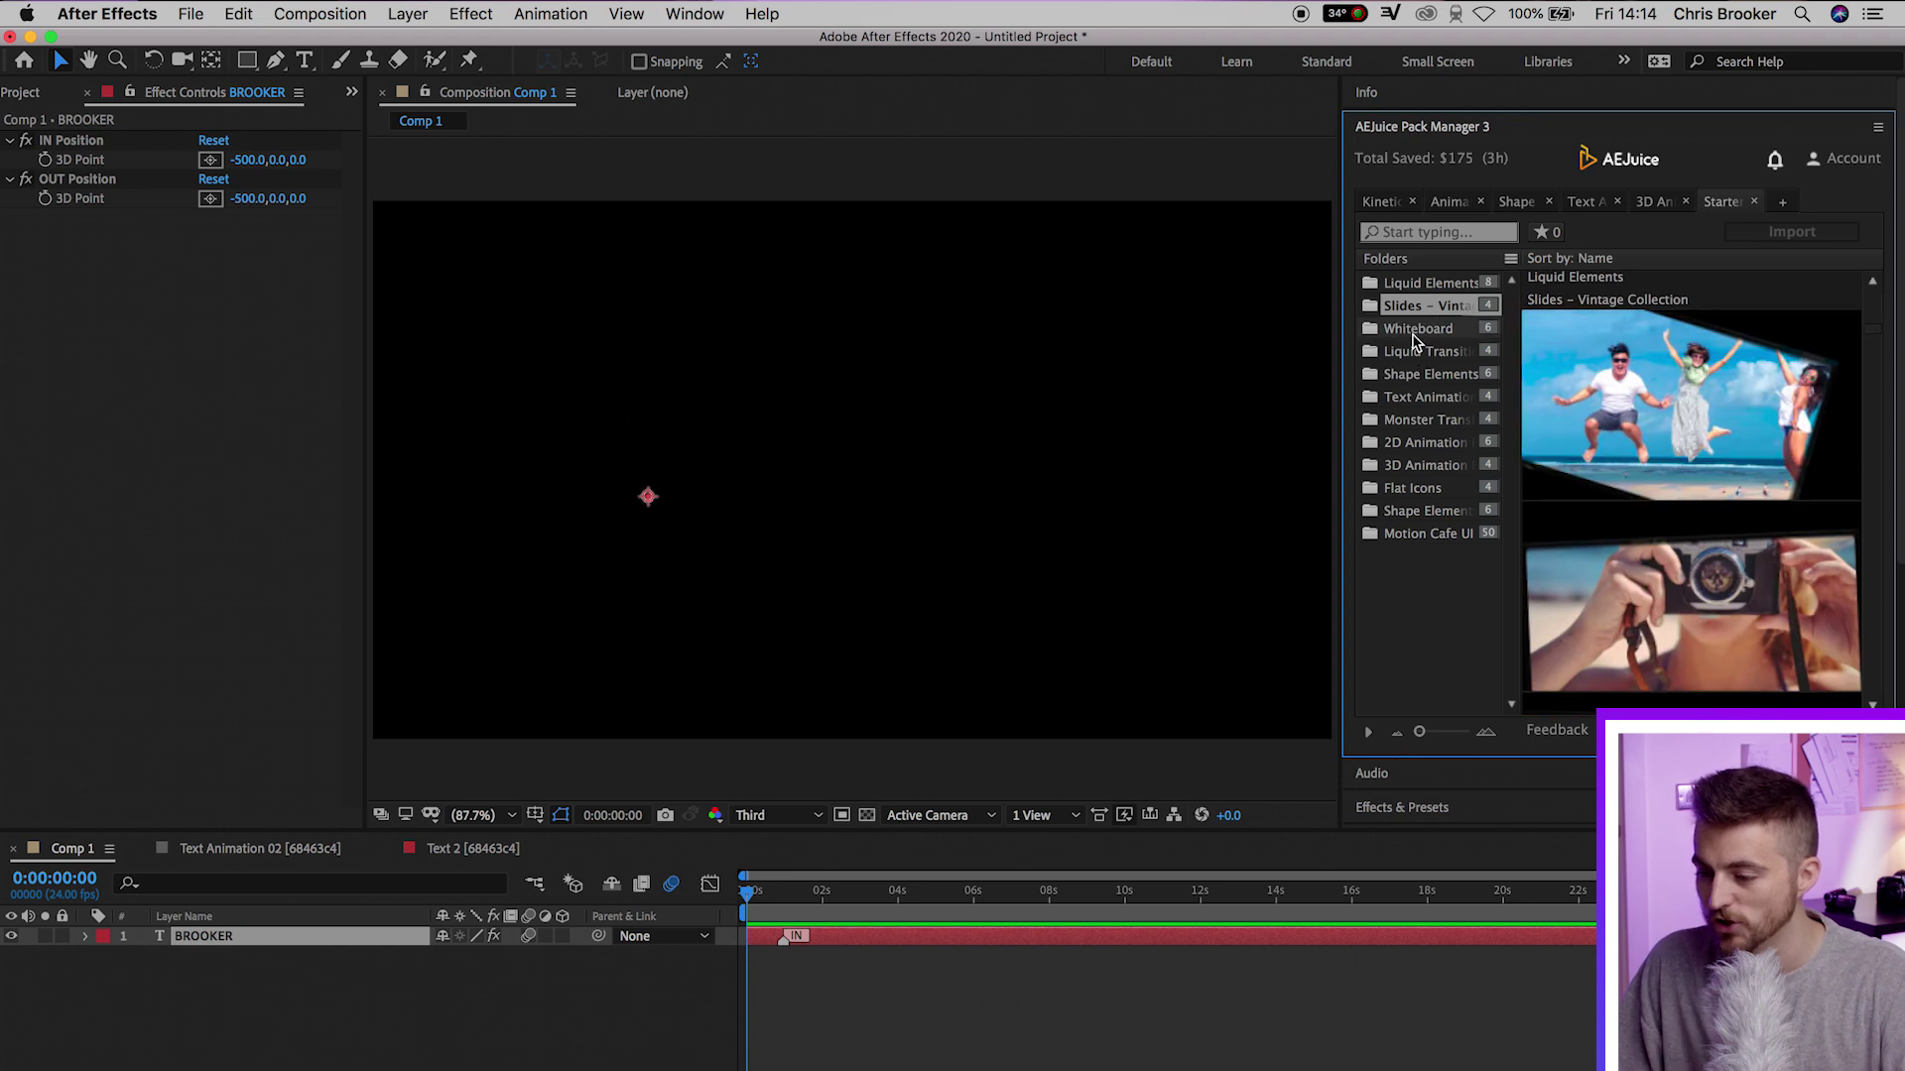
left_click(1415, 332)
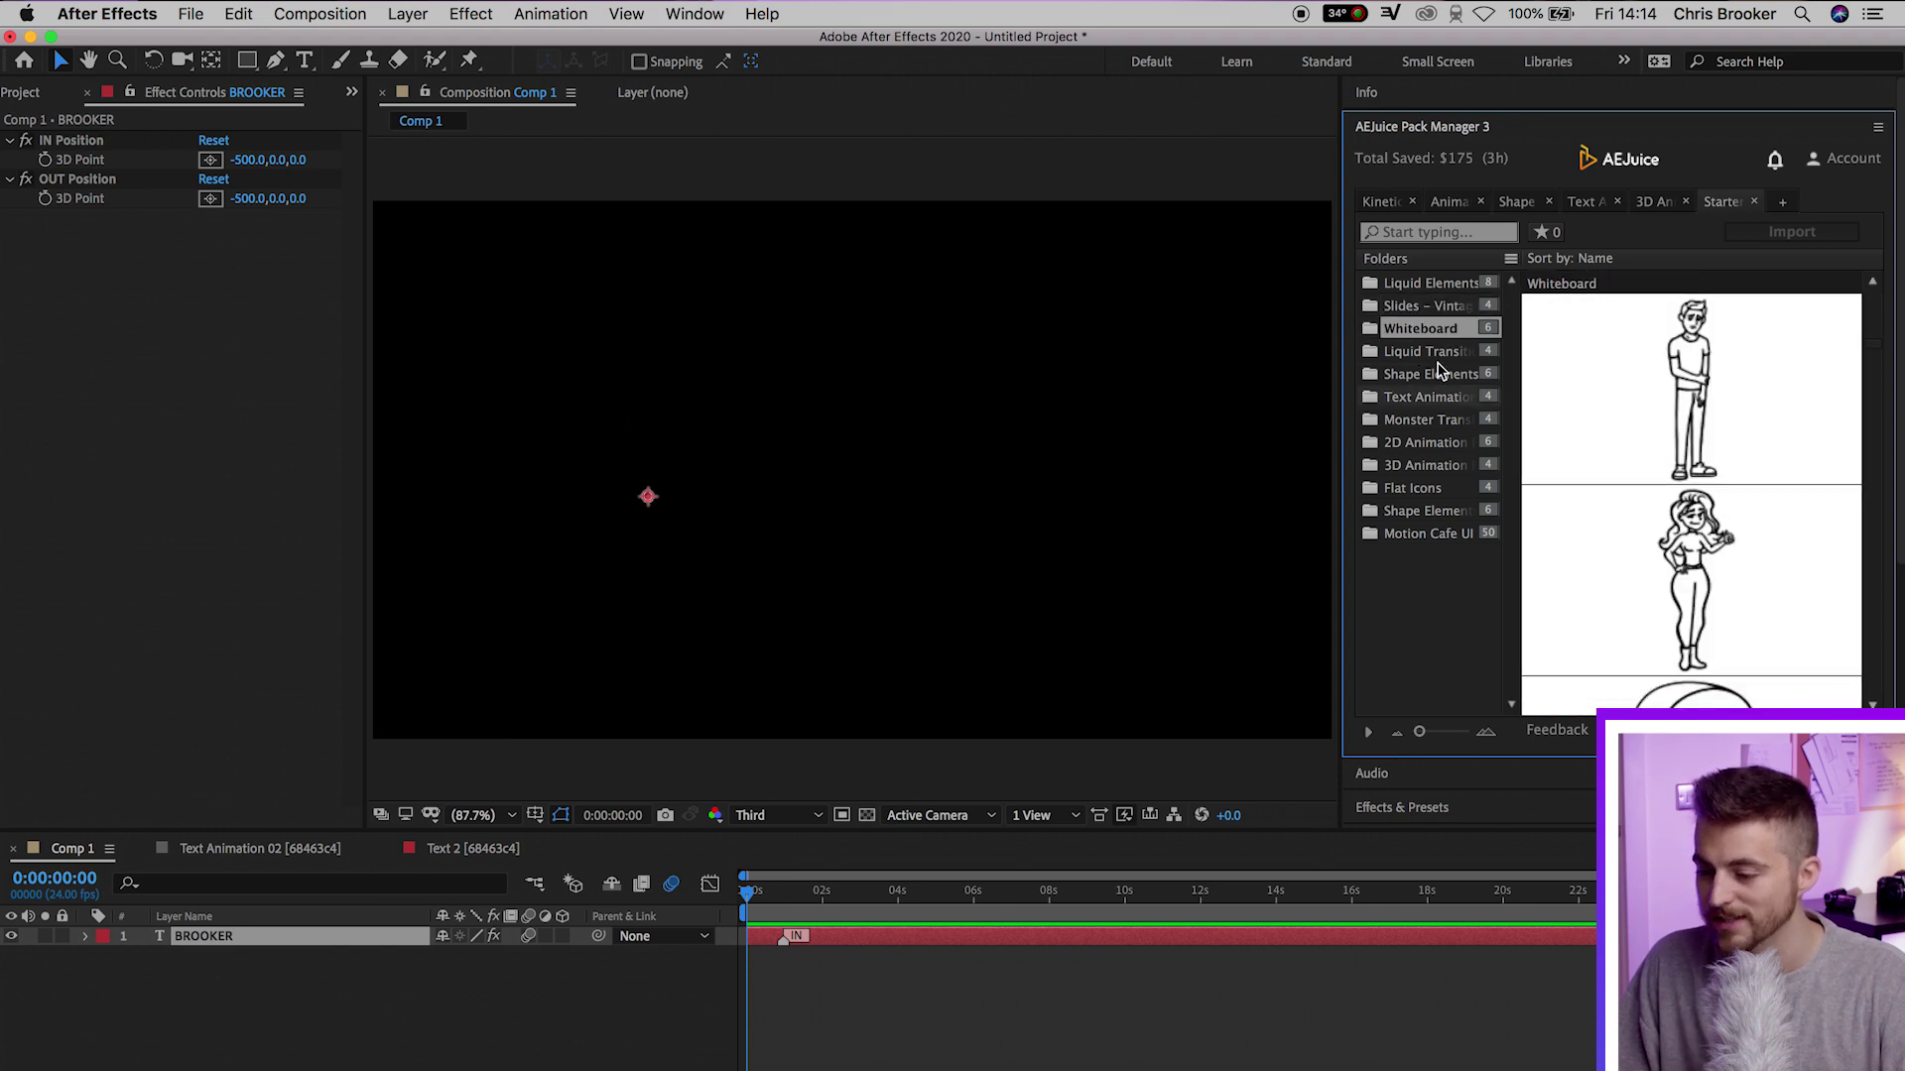
left_click(1433, 351)
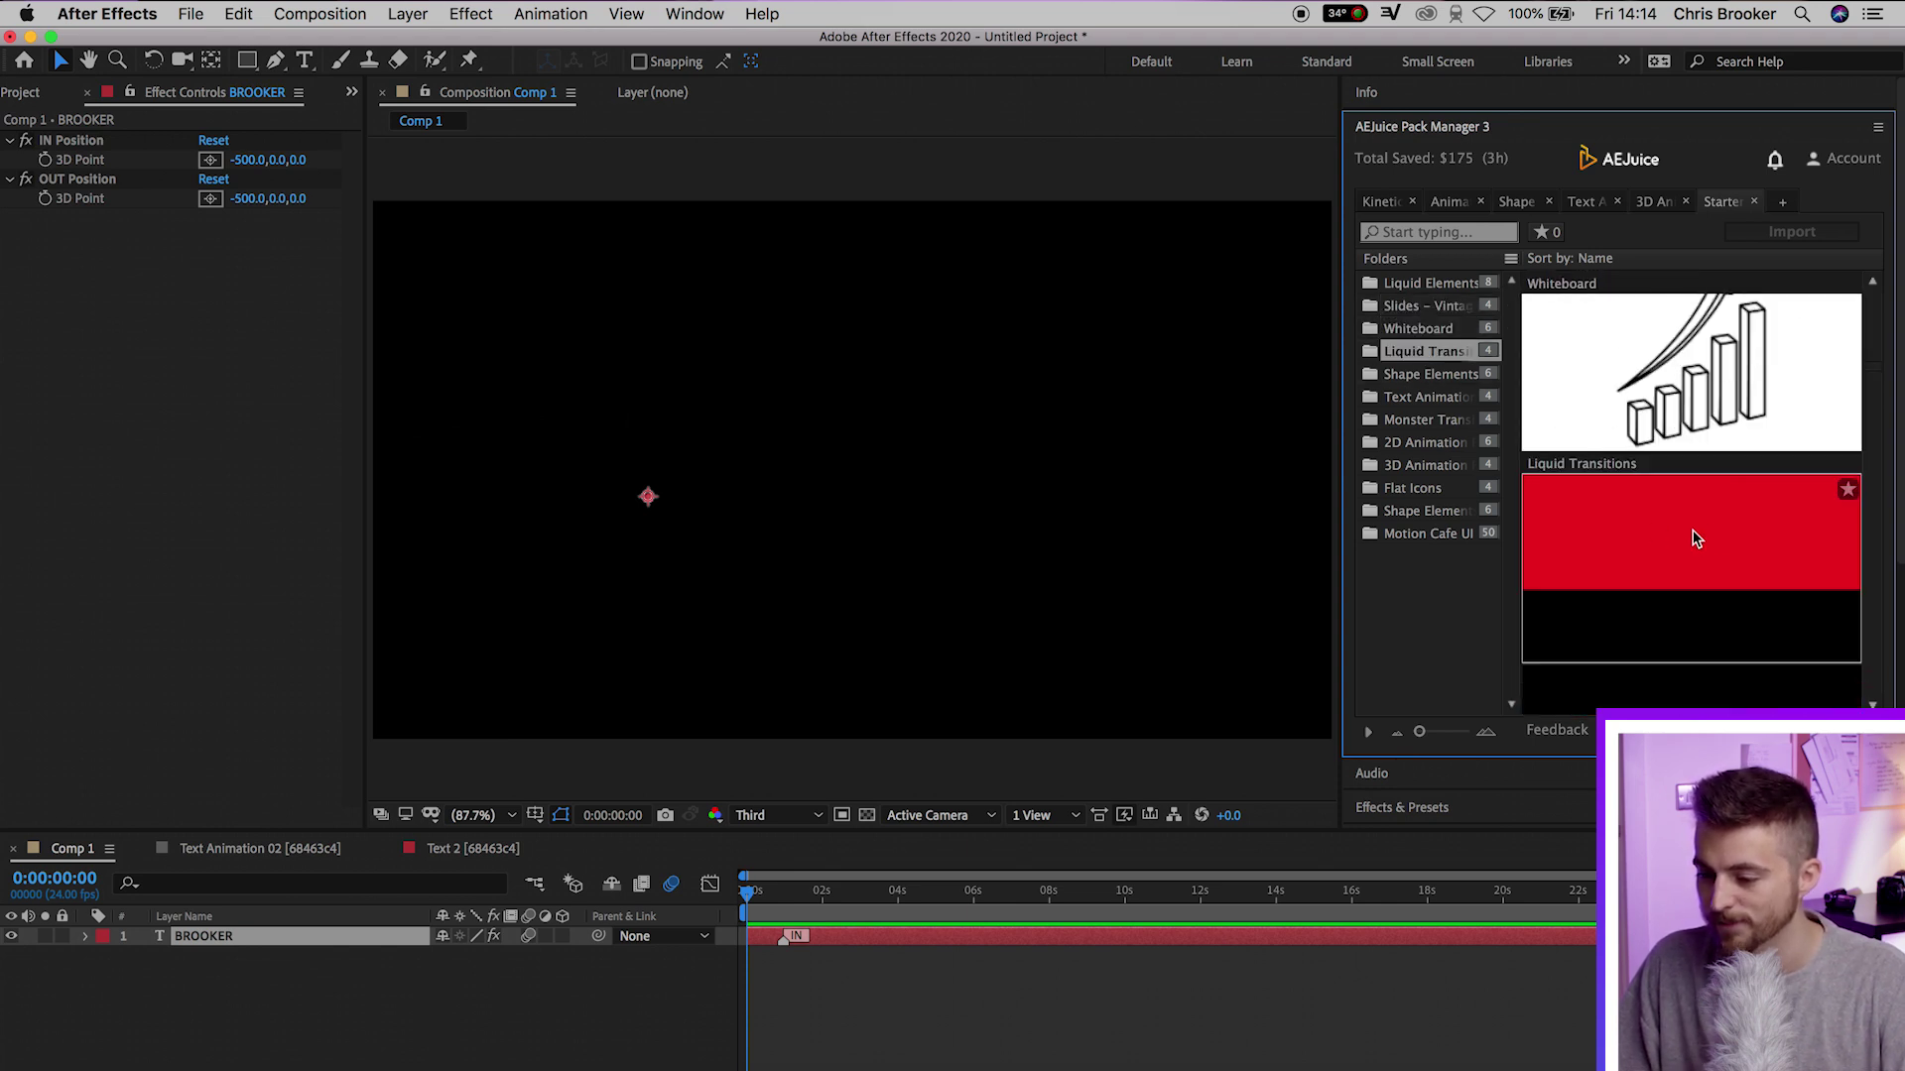
left_click(1435, 379)
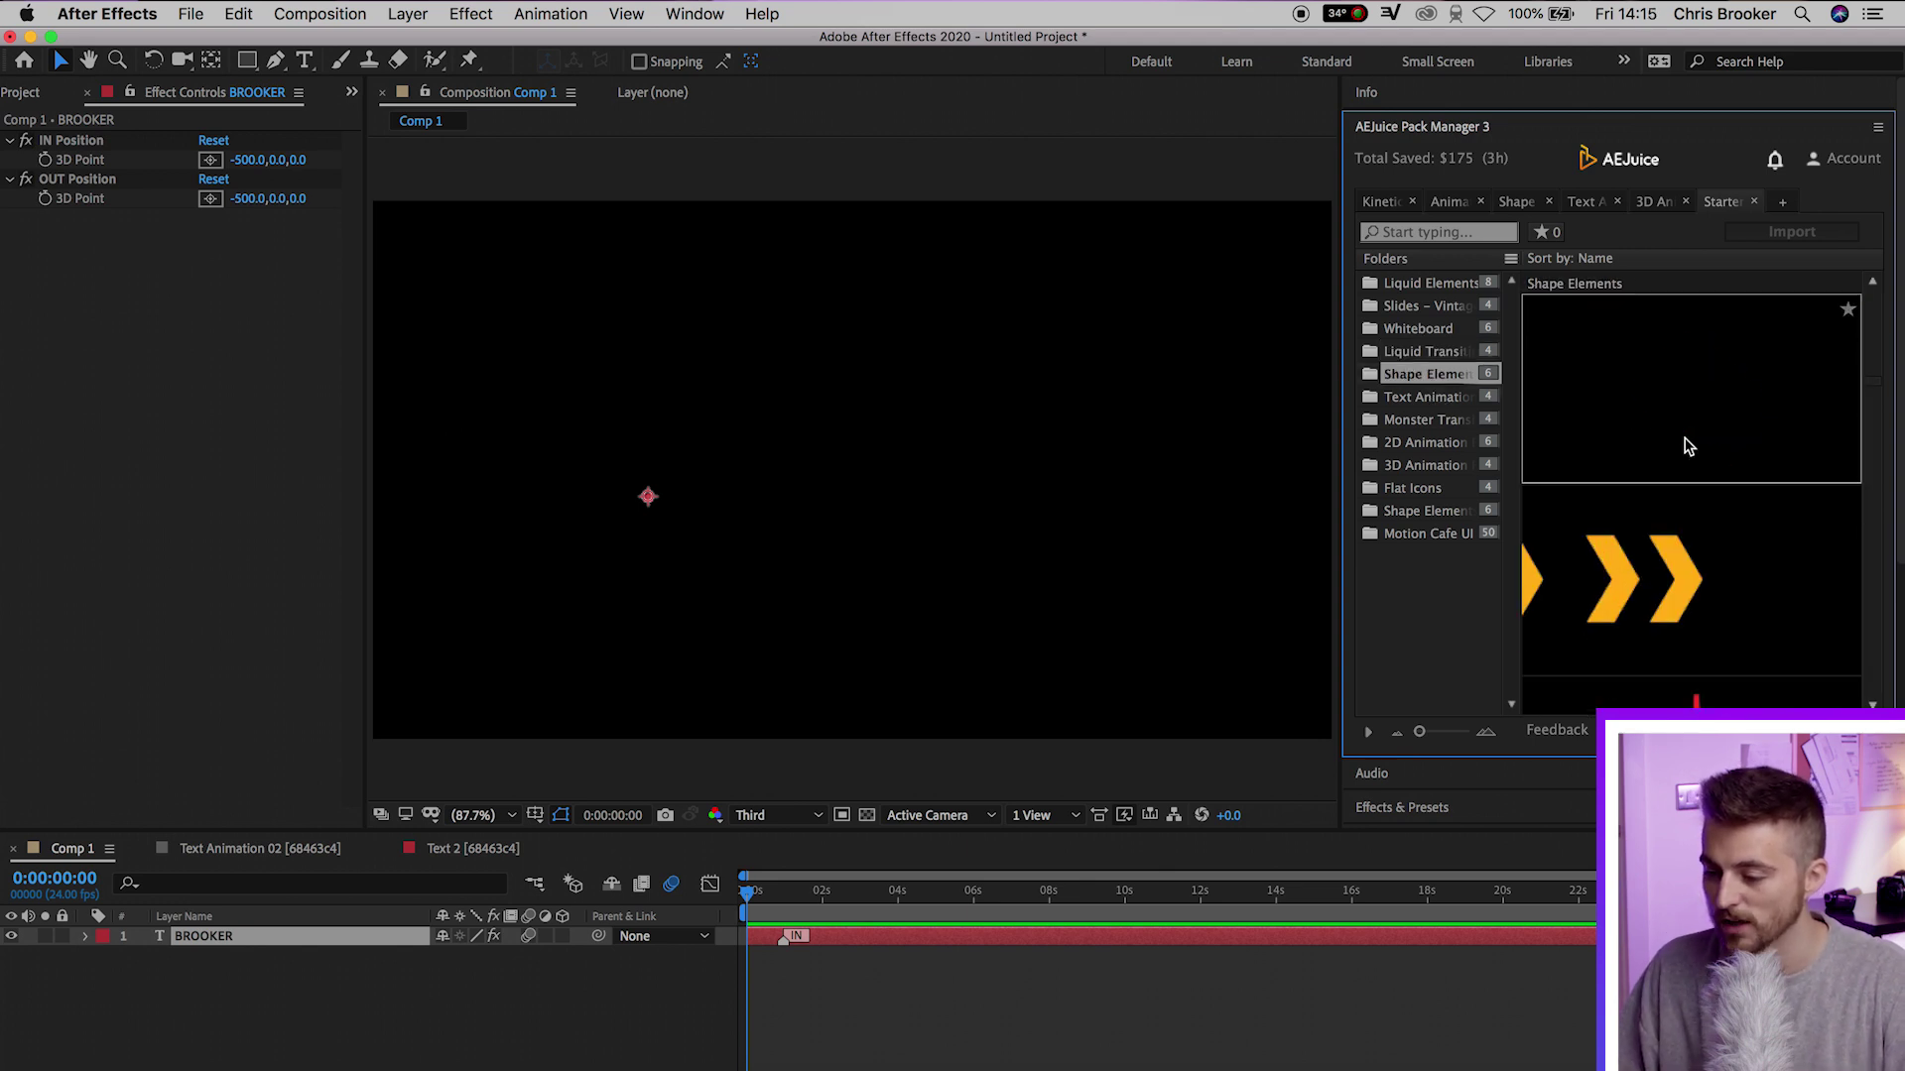
left_click(1428, 421)
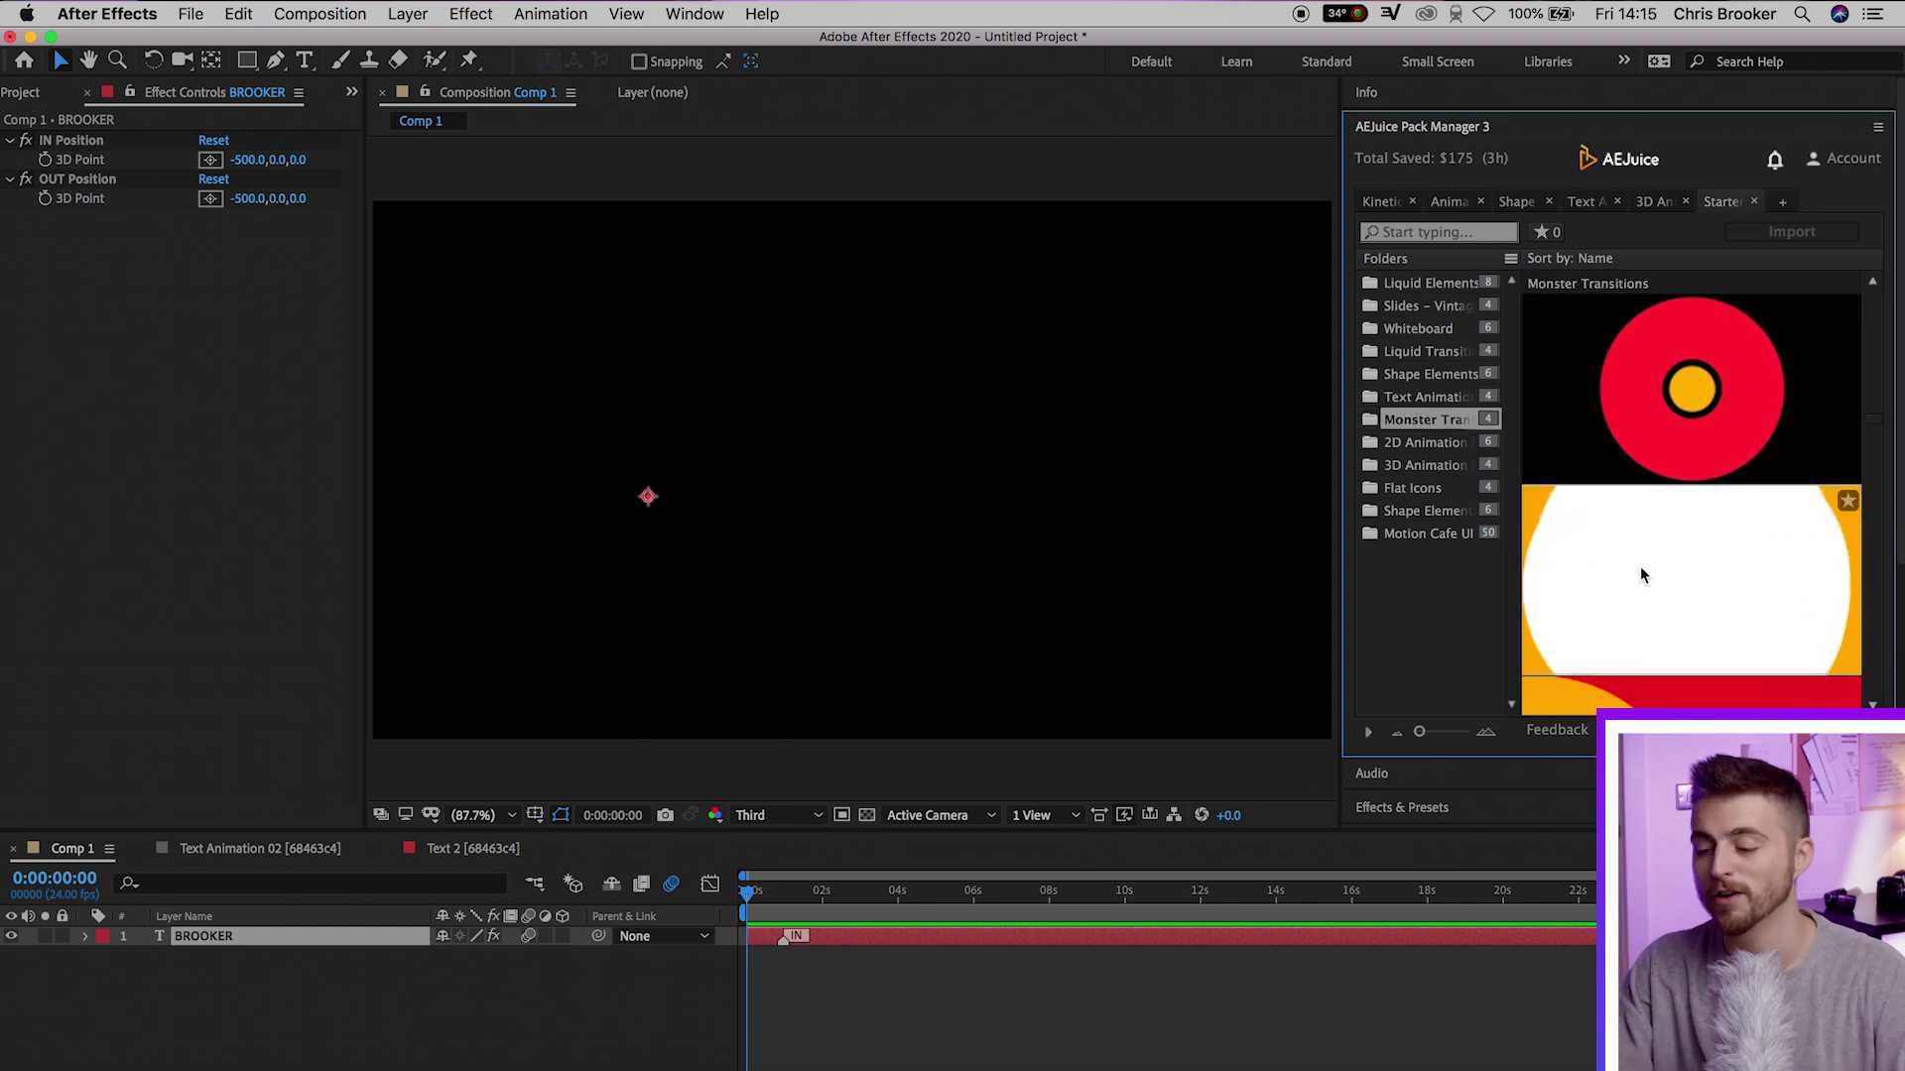
key("Down")
key("Down")
key("Down")
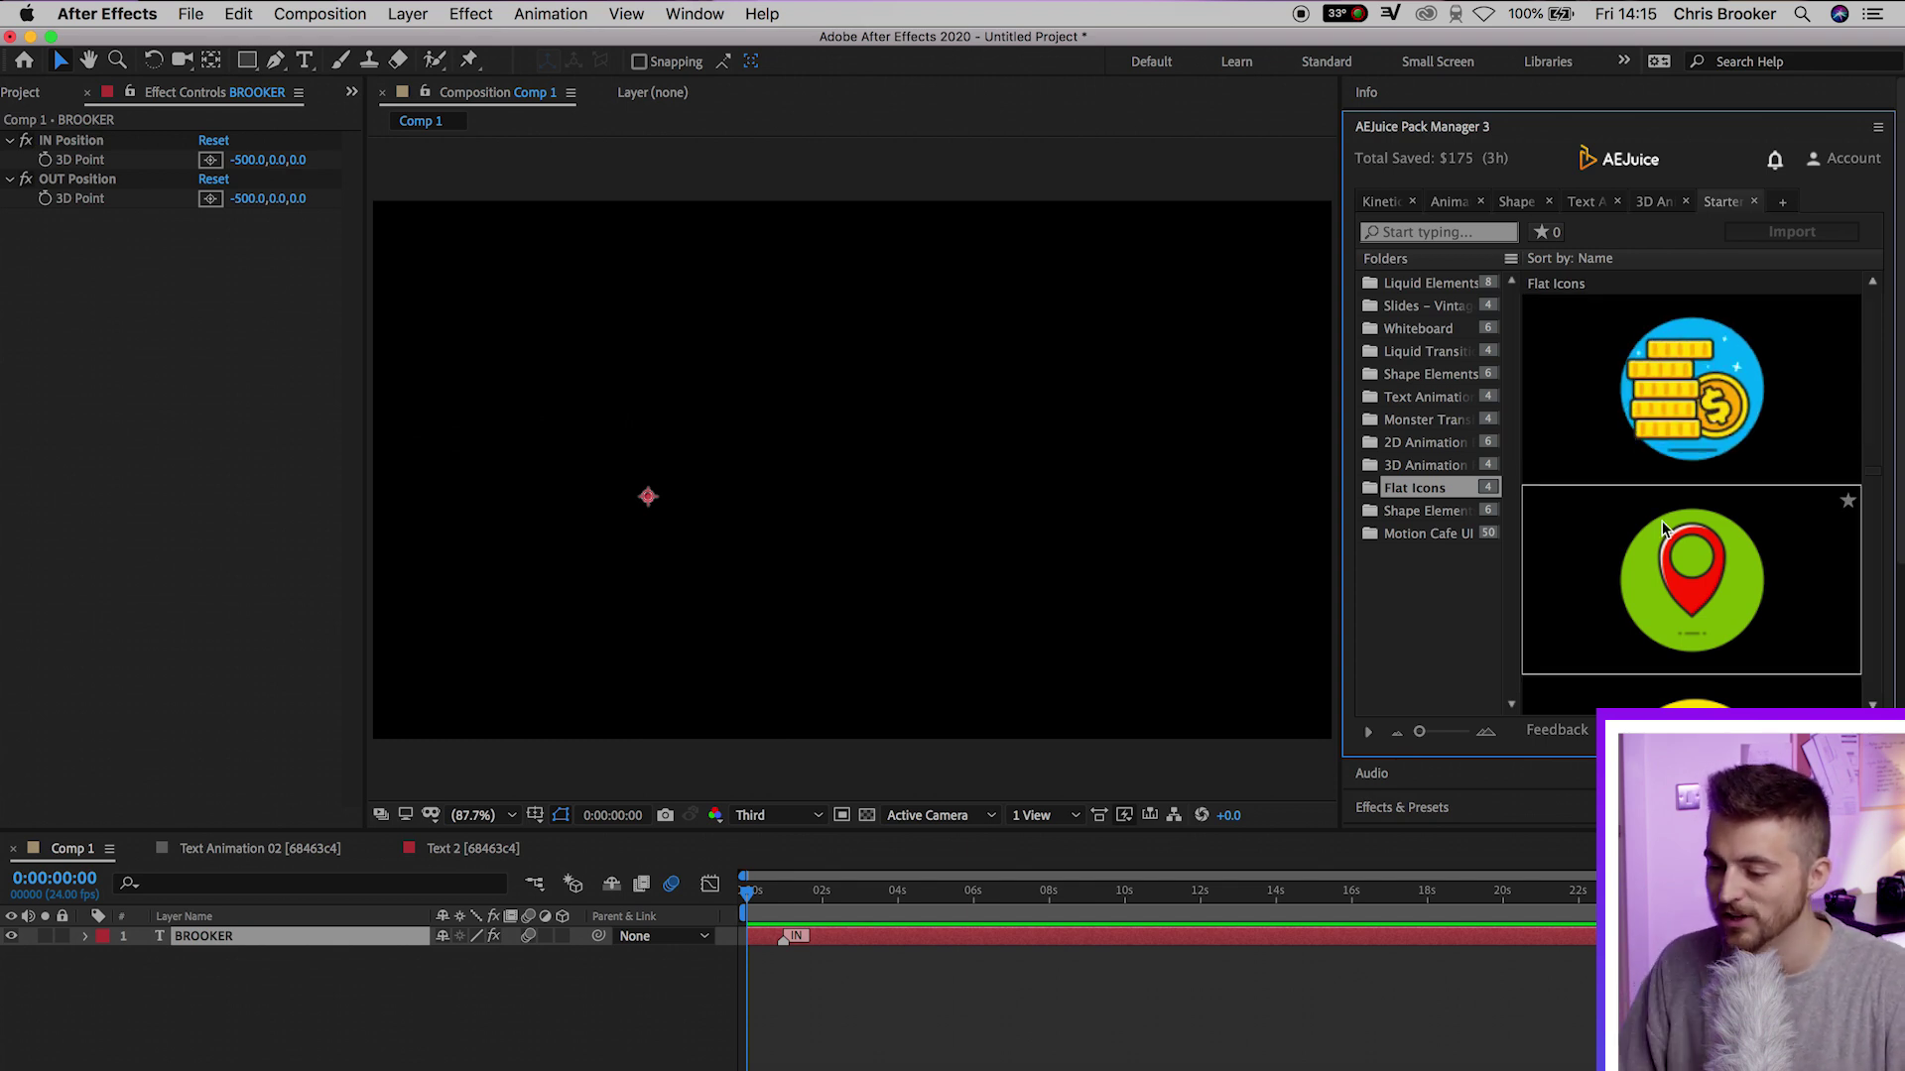
key("Down")
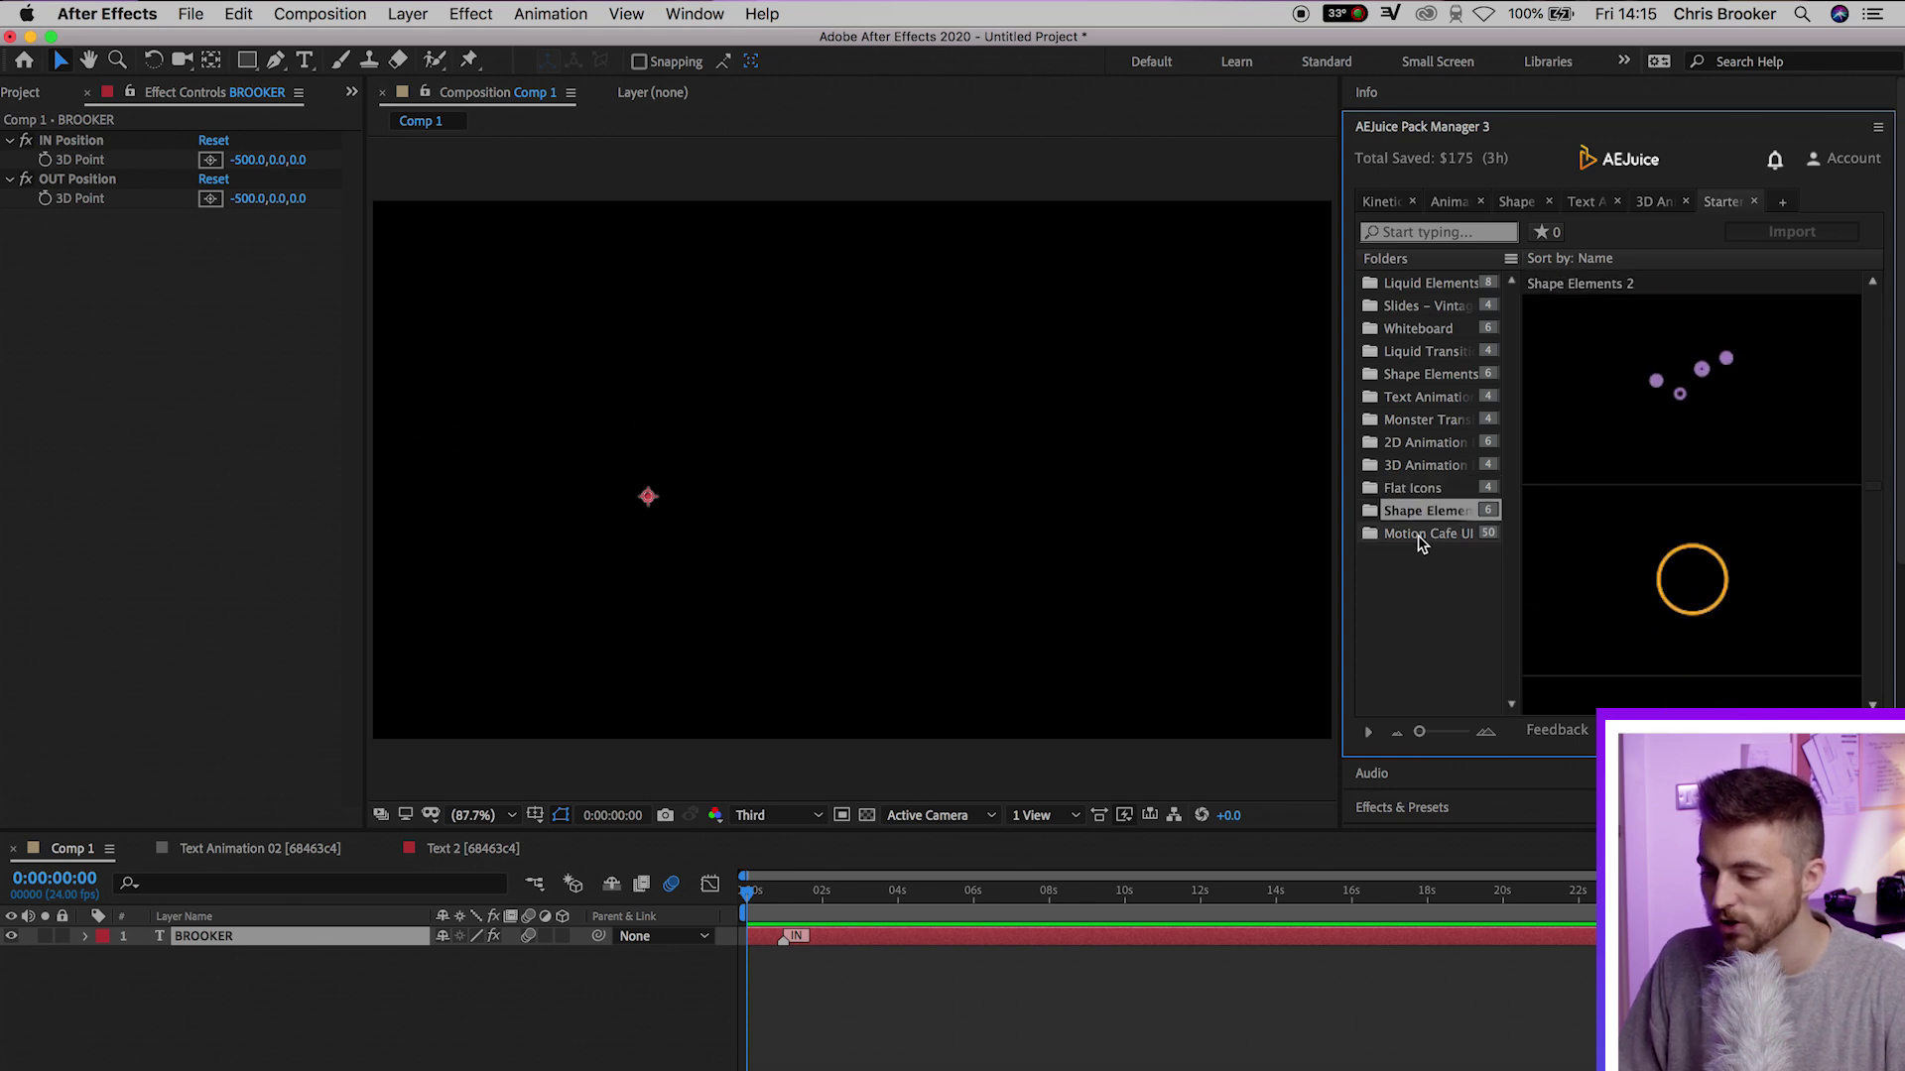
left_click(1429, 534)
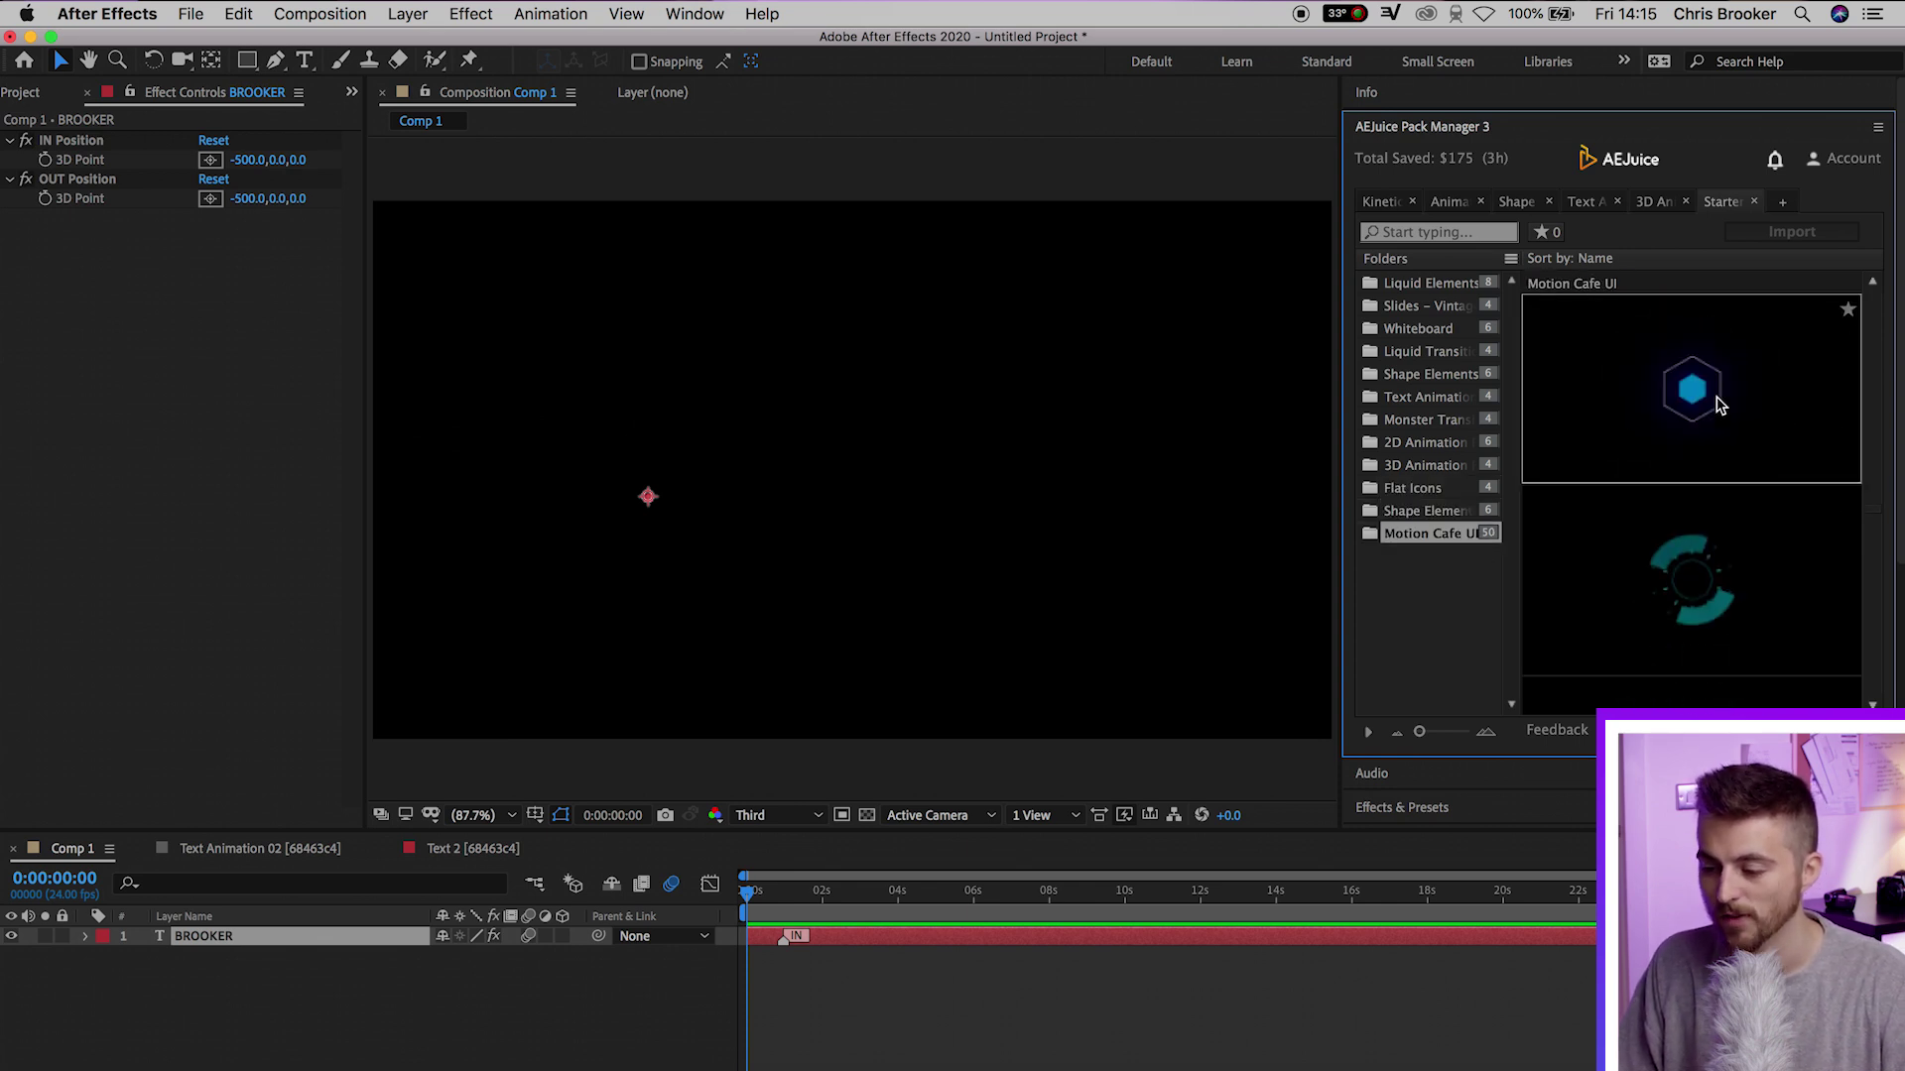